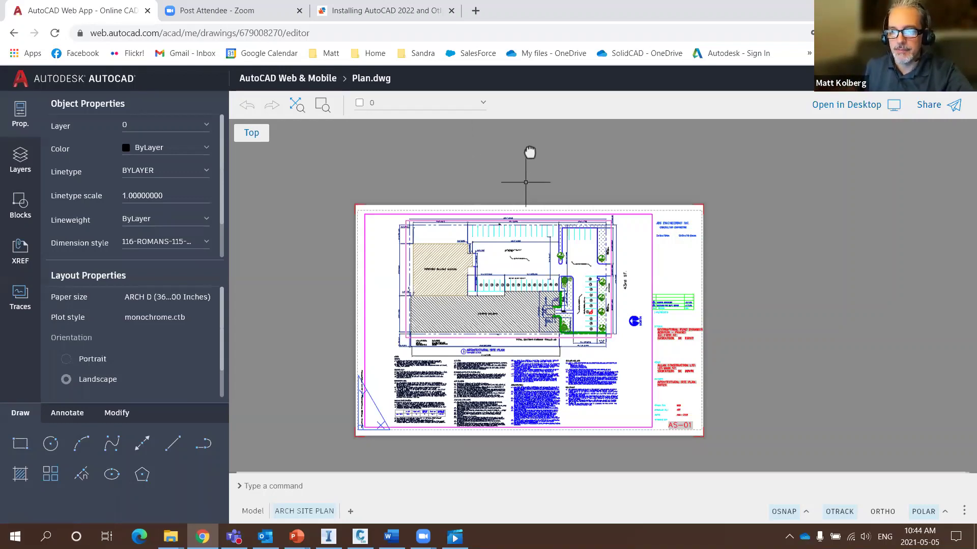
# Step: Nudge the sheet up and show Plan.dwg's traces list, which has no traces yet
pyautogui.moveTo(527, 157); pyautogui.dragTo(530, 152, button='middle')
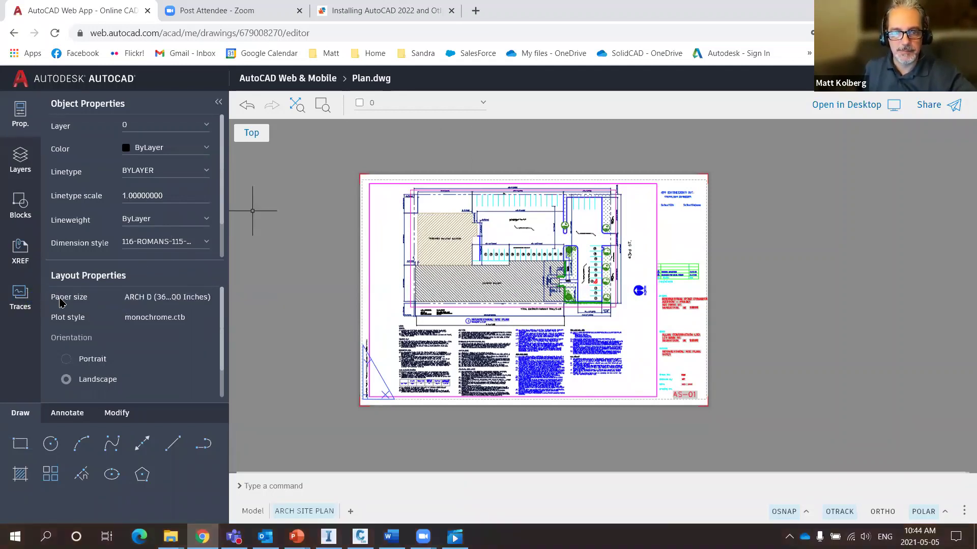
pyautogui.click(21, 295)
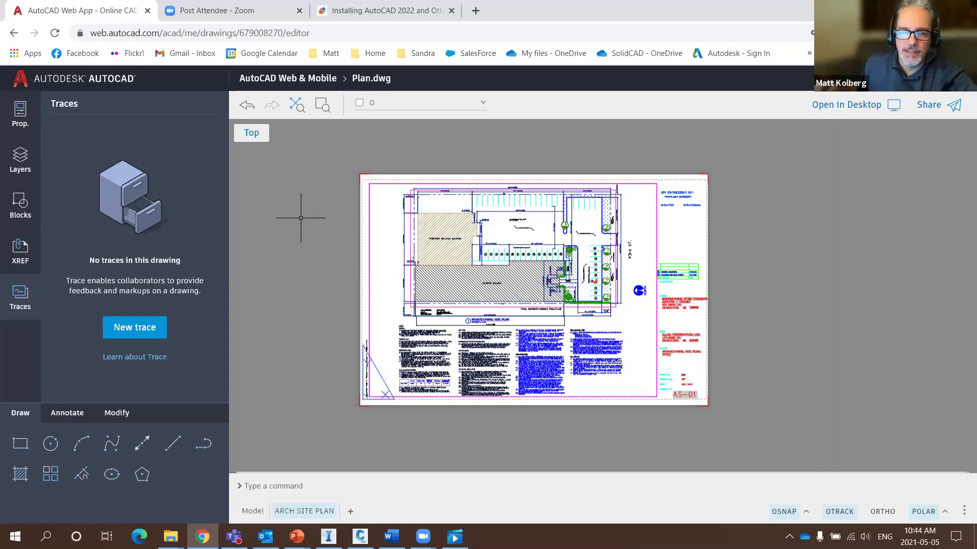
# Step: Start a new trace and draw a small rectangle next to the building
pyautogui.click(135, 330)
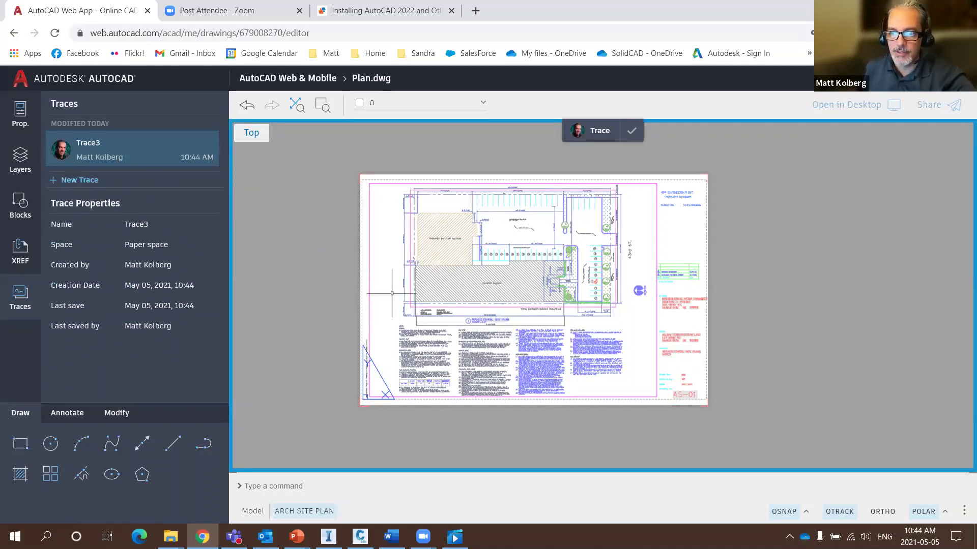
pyautogui.scroll(5, 391, 294)
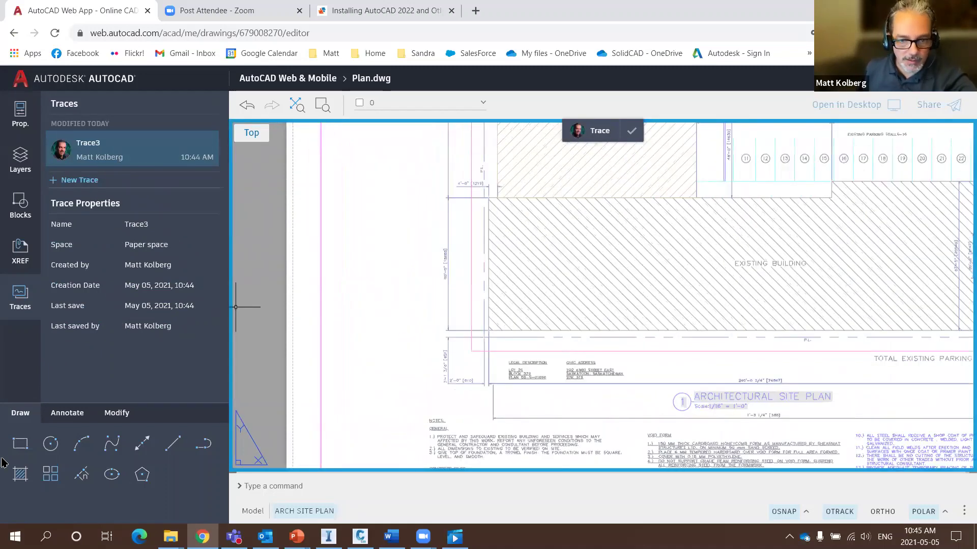
pyautogui.click(20, 444)
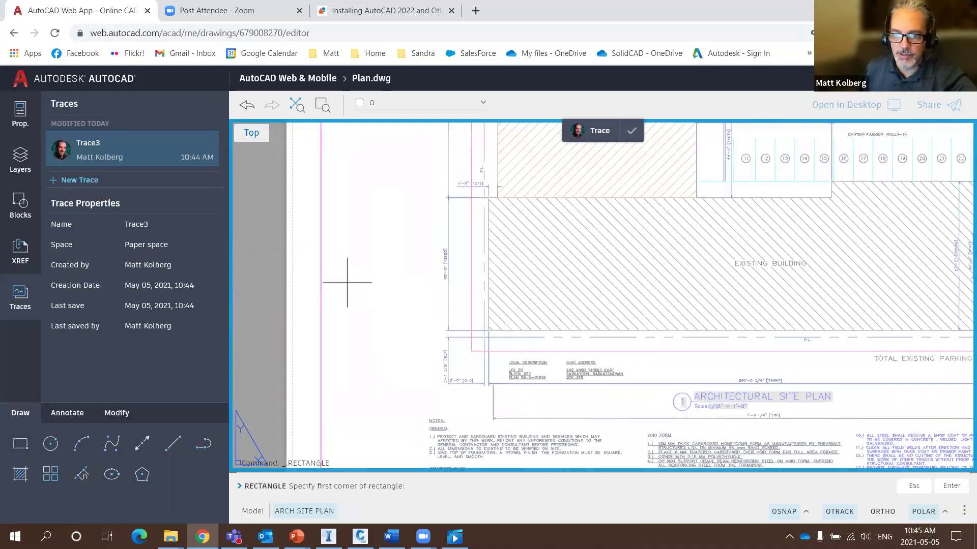
pyautogui.click(347, 282)
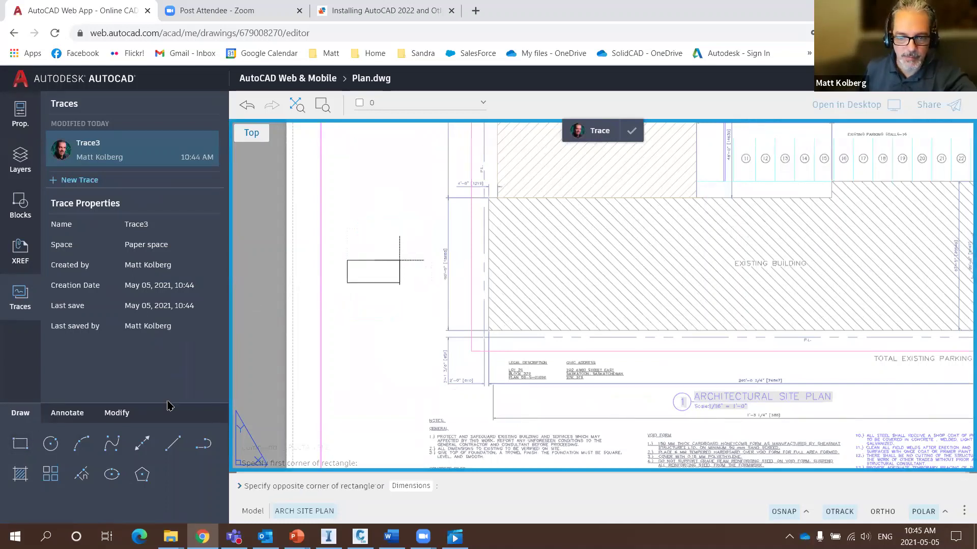
pyautogui.click(67, 413)
# Step: Dimension the rectangle's bottom edge at 0'-1 1/2" and finish the trace as Trace3
pyautogui.click(81, 445)
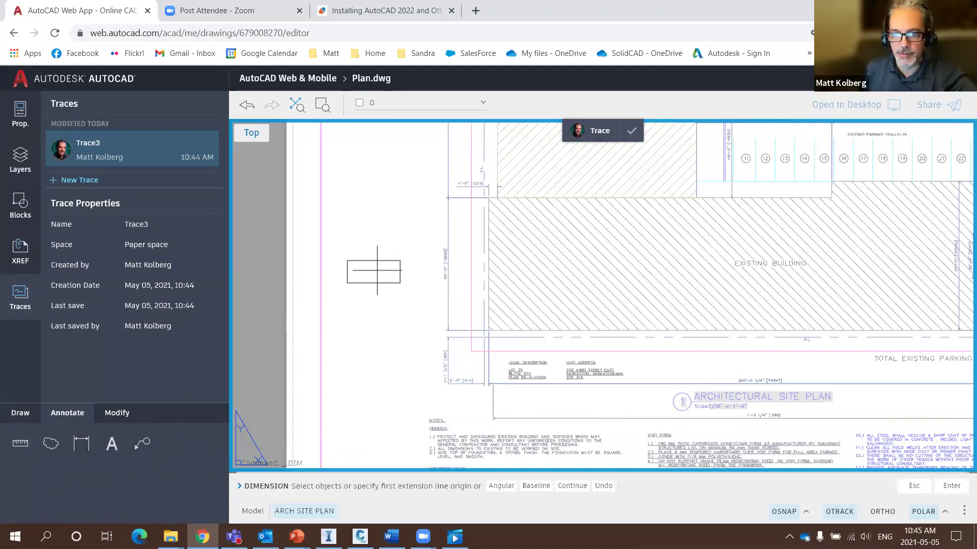
pyautogui.scroll(3, 376, 271)
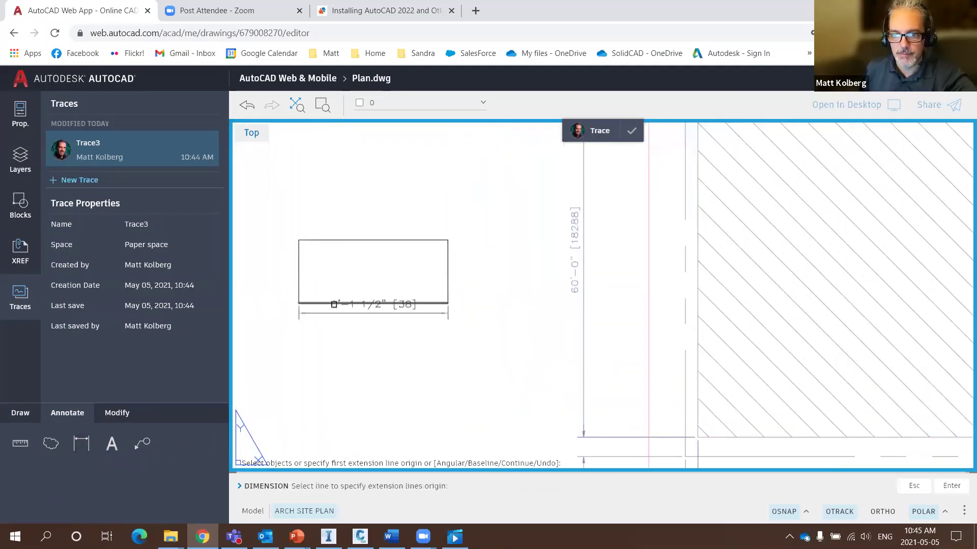
pyautogui.click(334, 303)
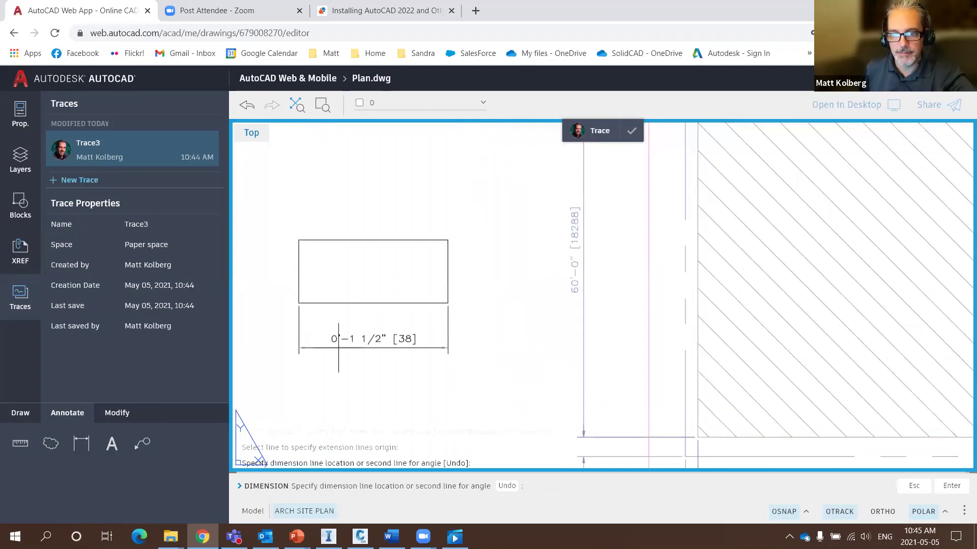
pyautogui.click(339, 339)
pyautogui.press('Escape')
pyautogui.press('Escape')
pyautogui.press('Escape')
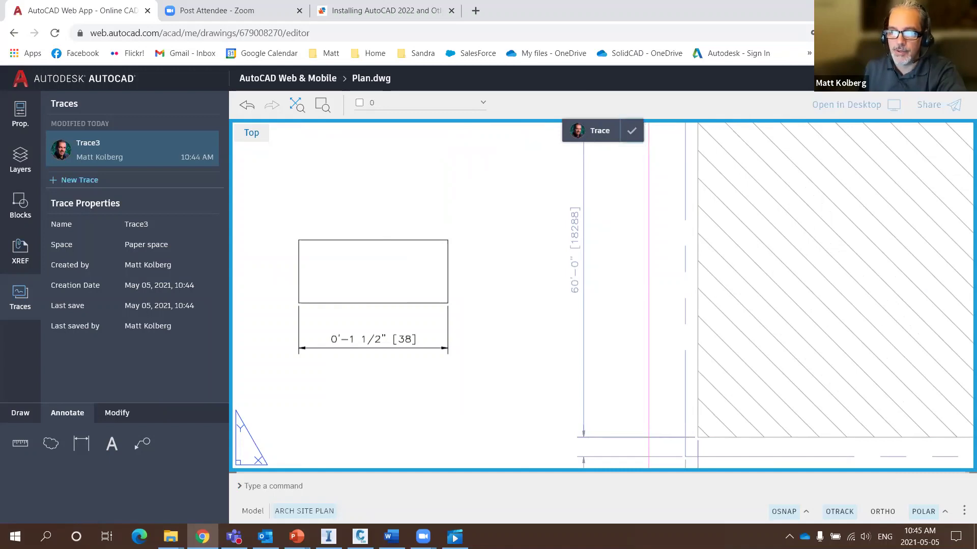
pyautogui.click(631, 131)
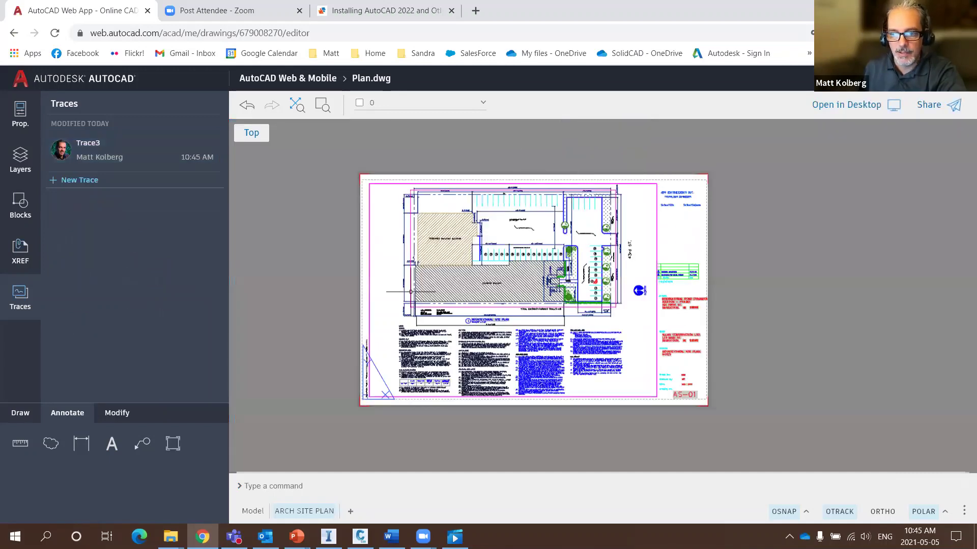
# Step: Review Trace3's markup, close it, and request opening Plan.dwg in desktop AutoCAD
pyautogui.scroll(3, 388, 334)
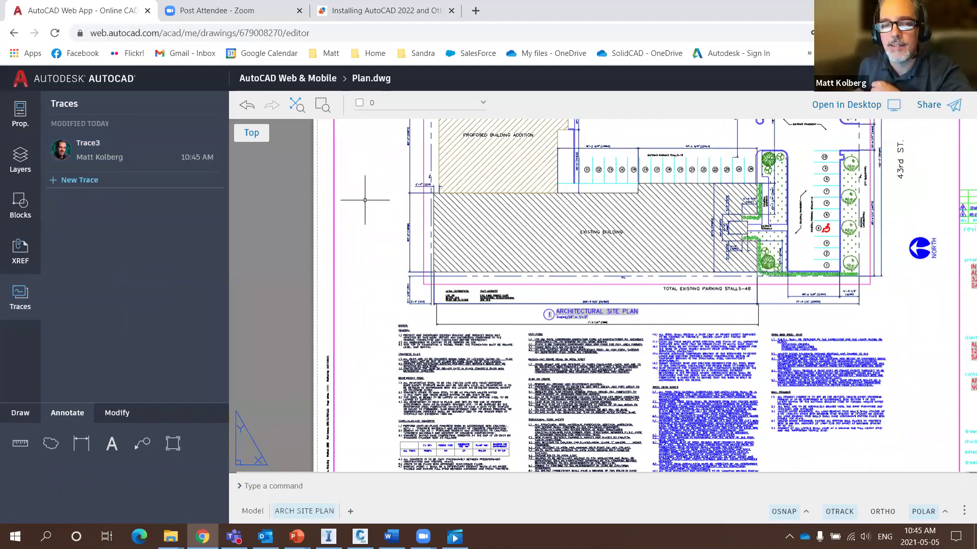
pyautogui.click(129, 149)
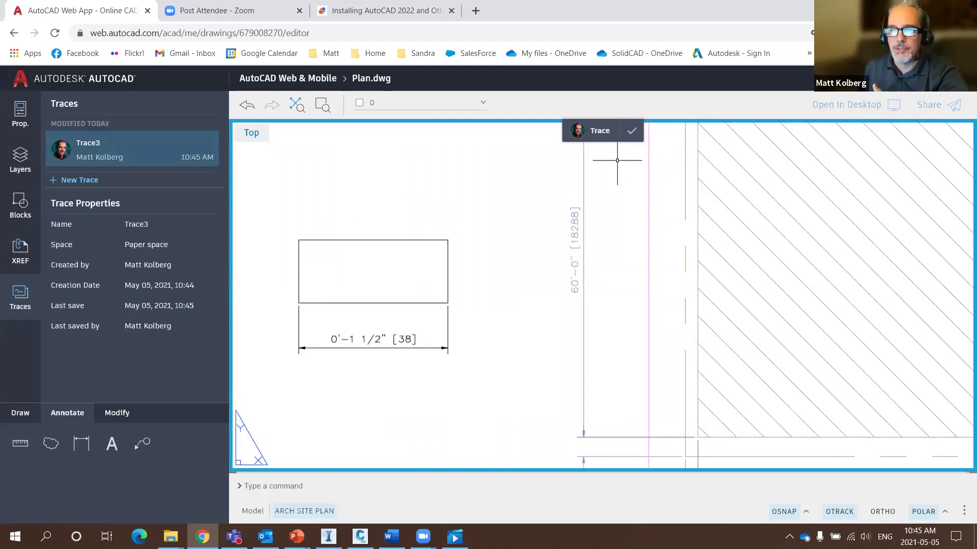
pyautogui.click(631, 130)
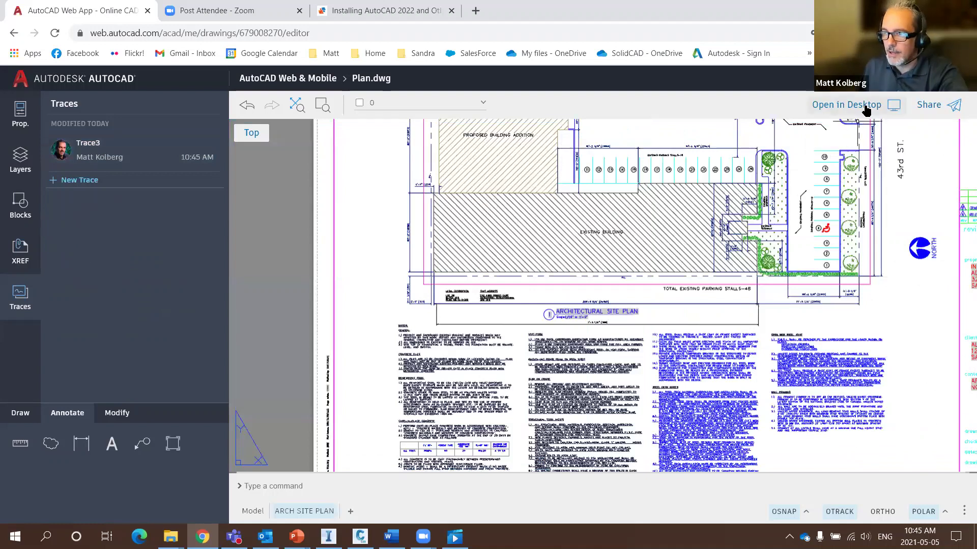
pyautogui.click(858, 106)
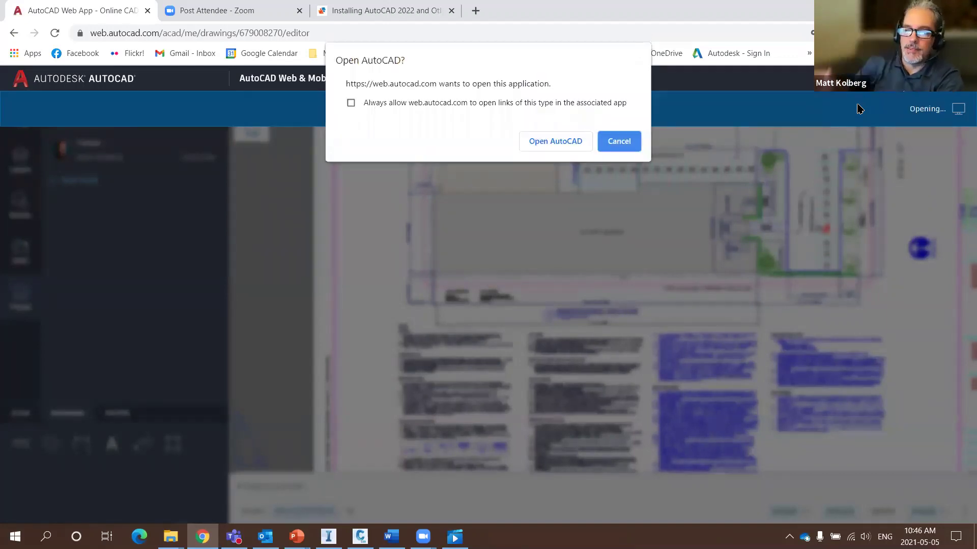
# Step: Launch Plan.dwg in desktop Civil 3D and switch to the Drafting & Annotation workspace
pyautogui.click(543, 141)
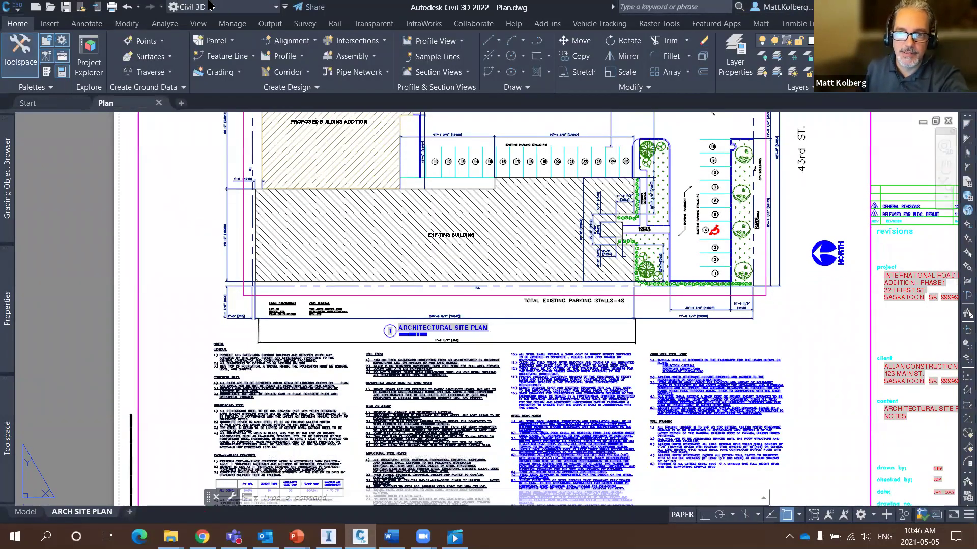
pyautogui.click(230, 10)
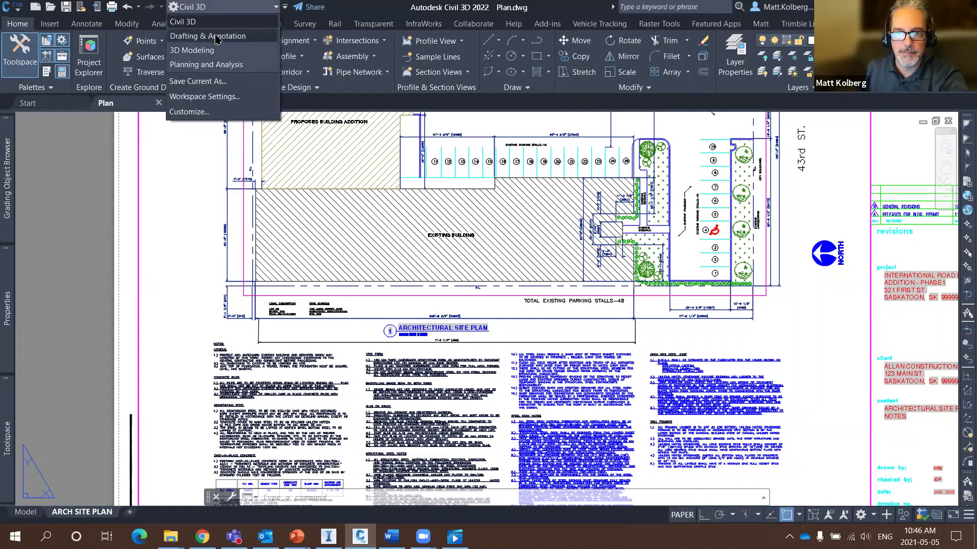
pyautogui.click(216, 37)
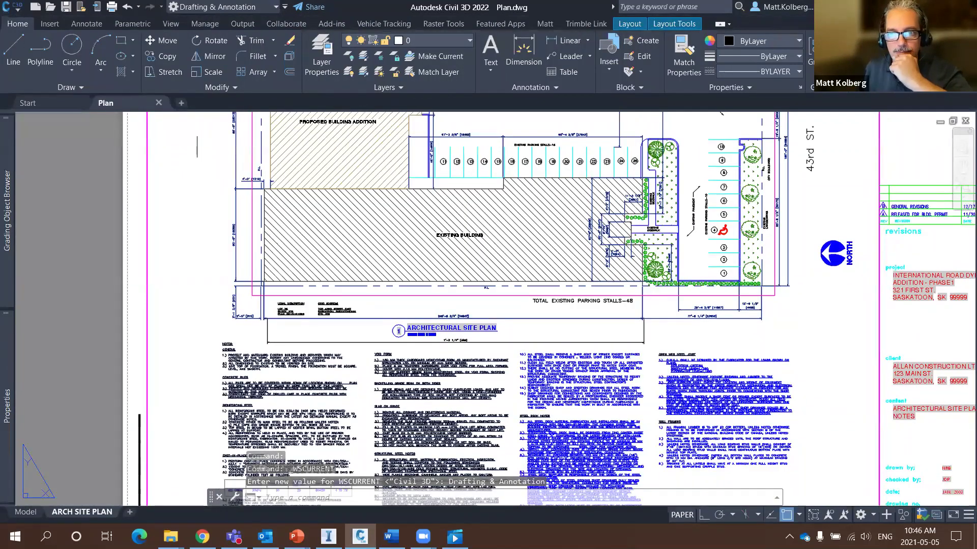
# Step: Open the Traces palette and load Trace3 to overlay its rectangle and 0'-1 1/2" dimension
pyautogui.click(287, 24)
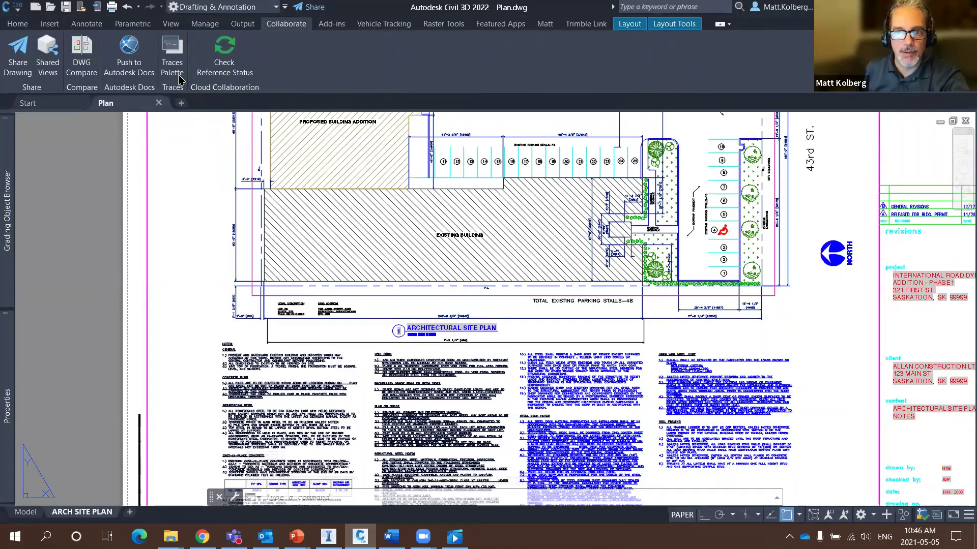
pyautogui.click(172, 56)
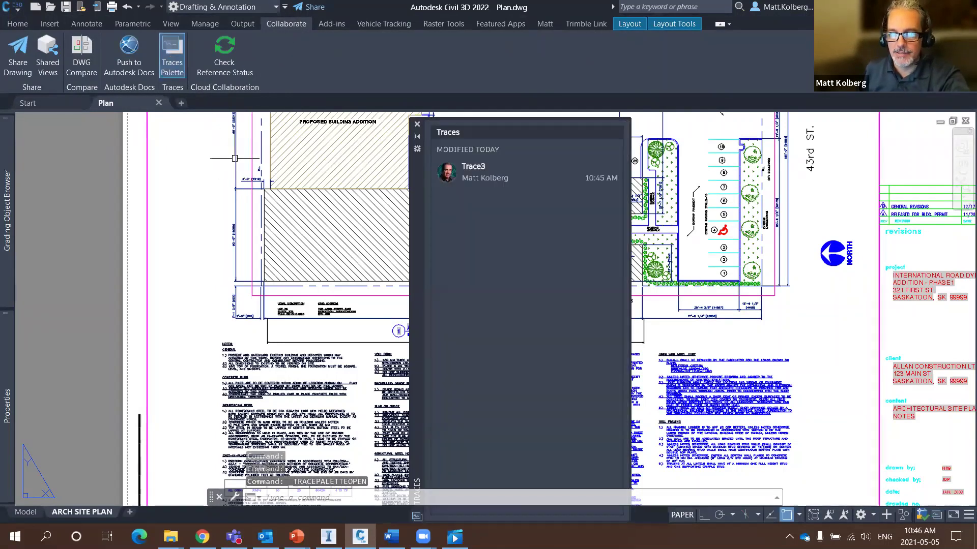
pyautogui.moveTo(490, 177)
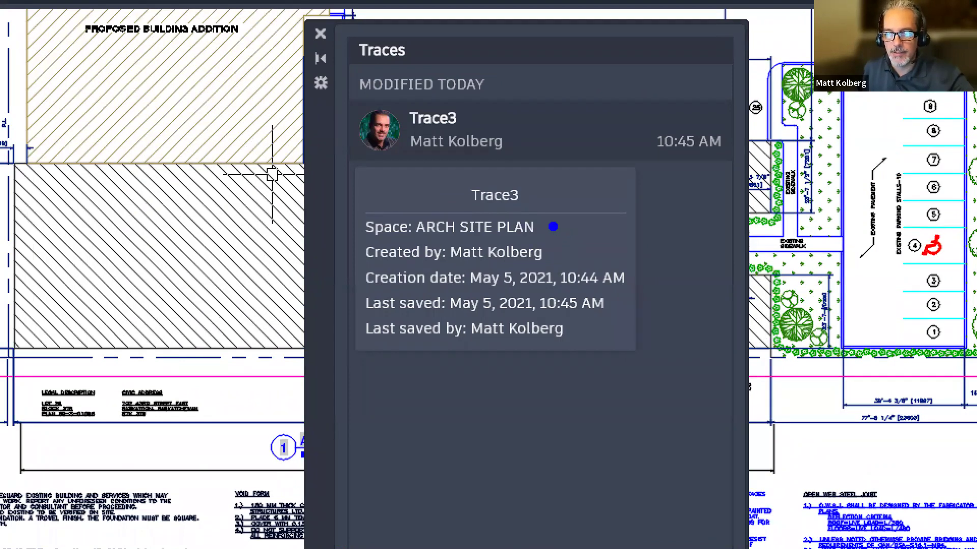
pyautogui.moveTo(553, 226); pyautogui.dragTo(582, 224)
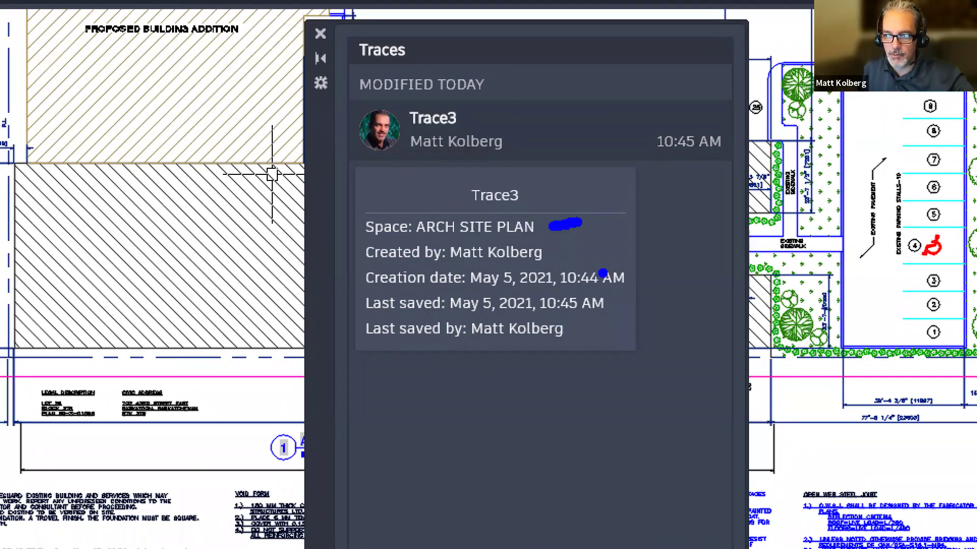
pyautogui.moveTo(604, 271); pyautogui.dragTo(700, 247)
pyautogui.moveTo(564, 334); pyautogui.dragTo(653, 328)
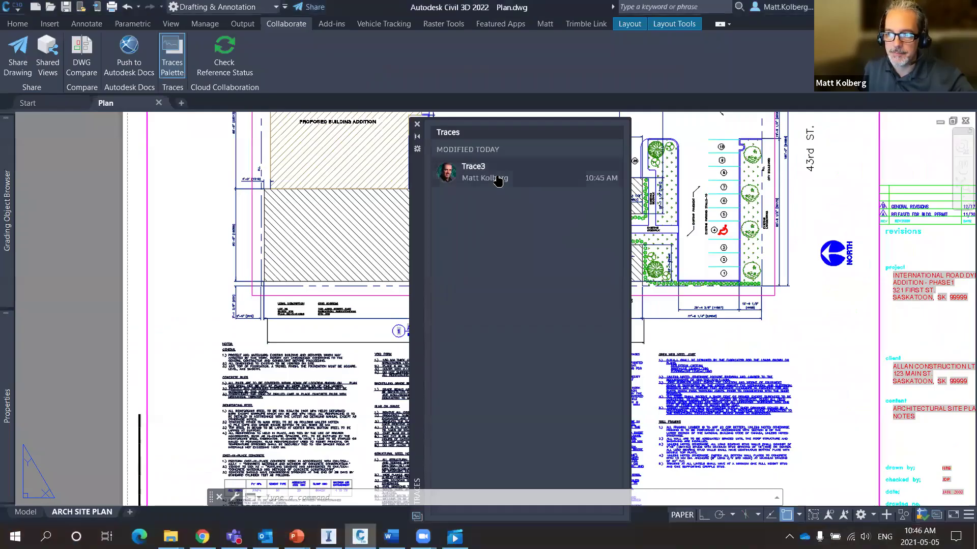
pyautogui.click(503, 173)
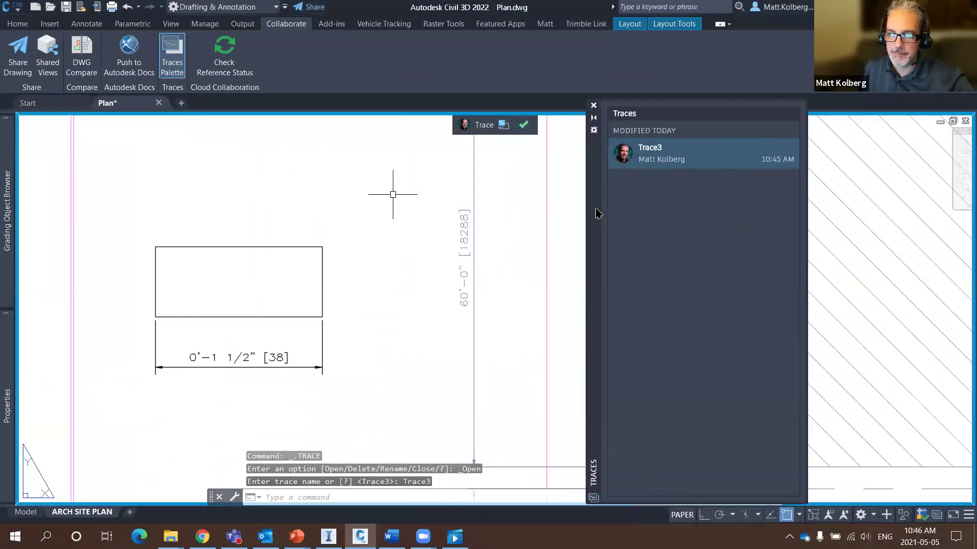
# Step: Zoom in on the traced rectangle and its dimension, then close Trace3
pyautogui.scroll(-6, 233, 211)
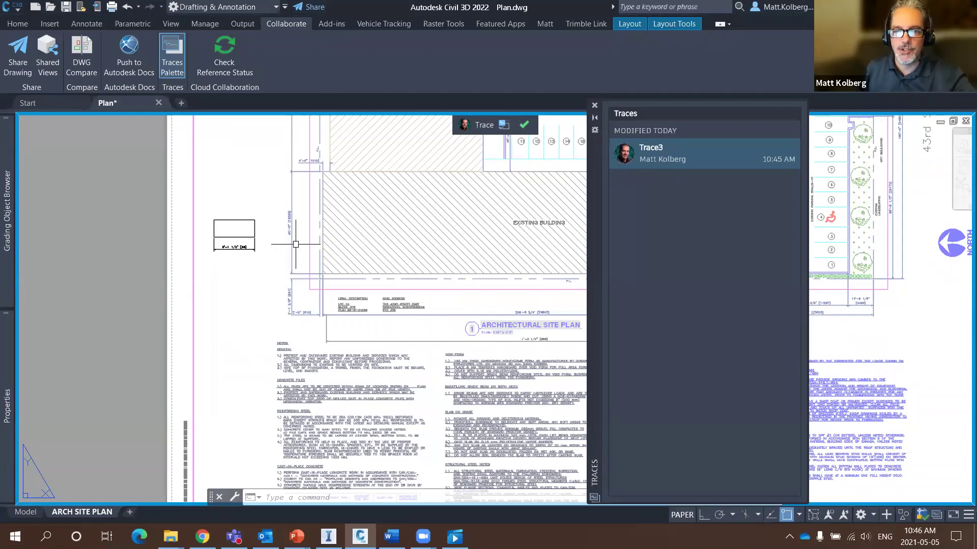
pyautogui.scroll(6, 213, 233)
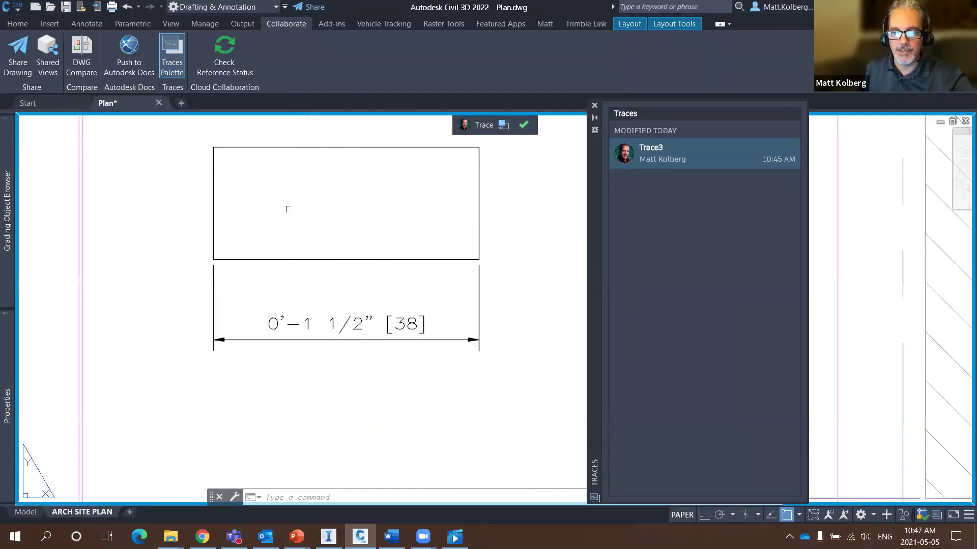
pyautogui.moveTo(285, 207); pyautogui.dragTo(261, 251, button='middle')
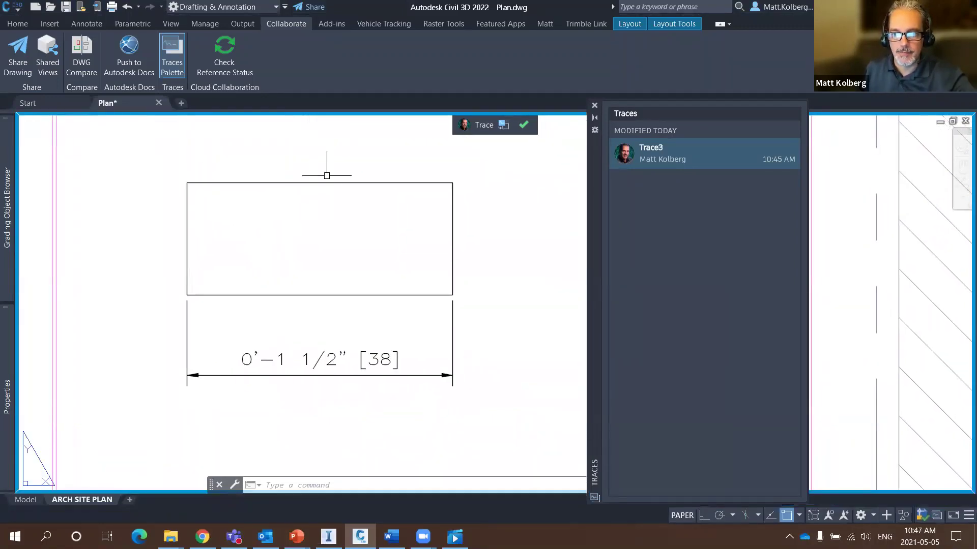
pyautogui.click(373, 257)
pyautogui.click(295, 403)
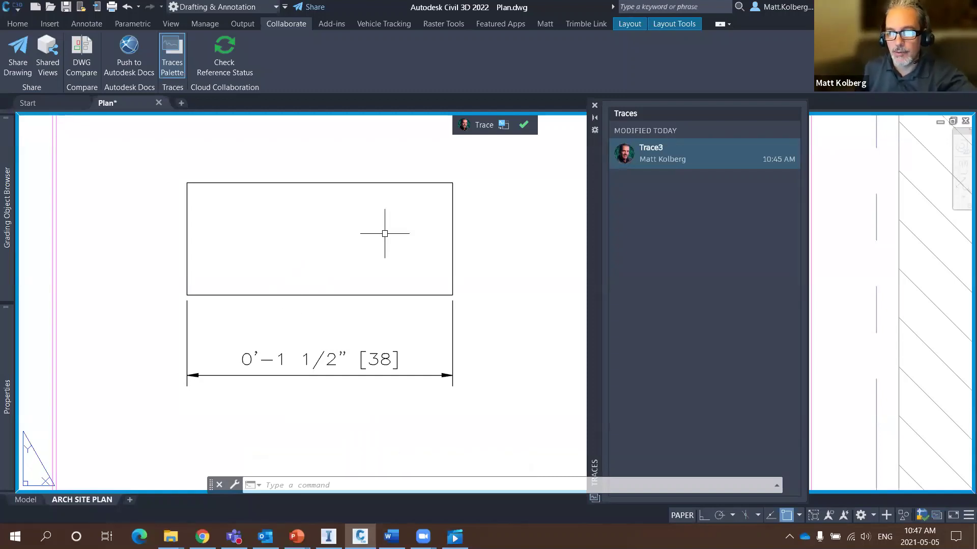
pyautogui.click(524, 124)
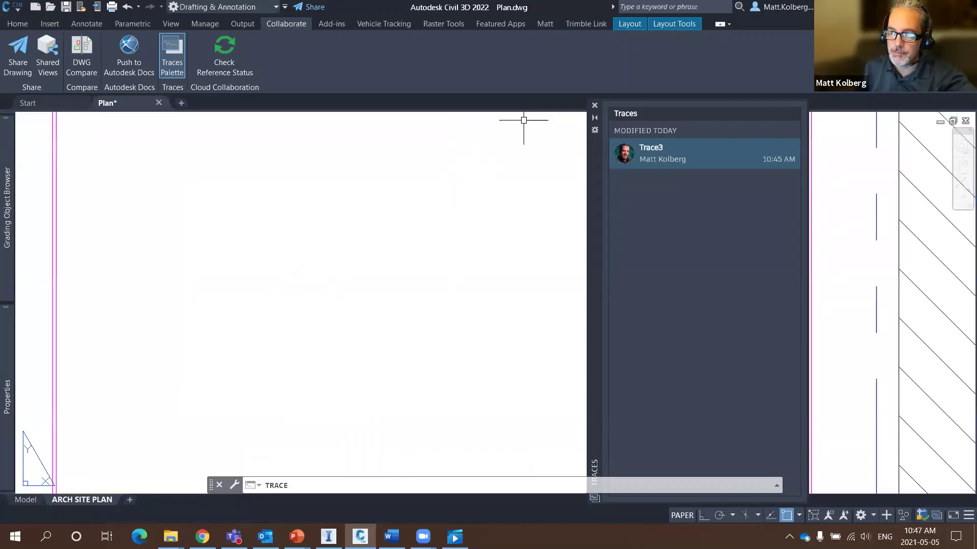
# Step: Show the whole sheet, close the Traces palette, and return to the slide show
pyautogui.scroll(-4, 300, 315)
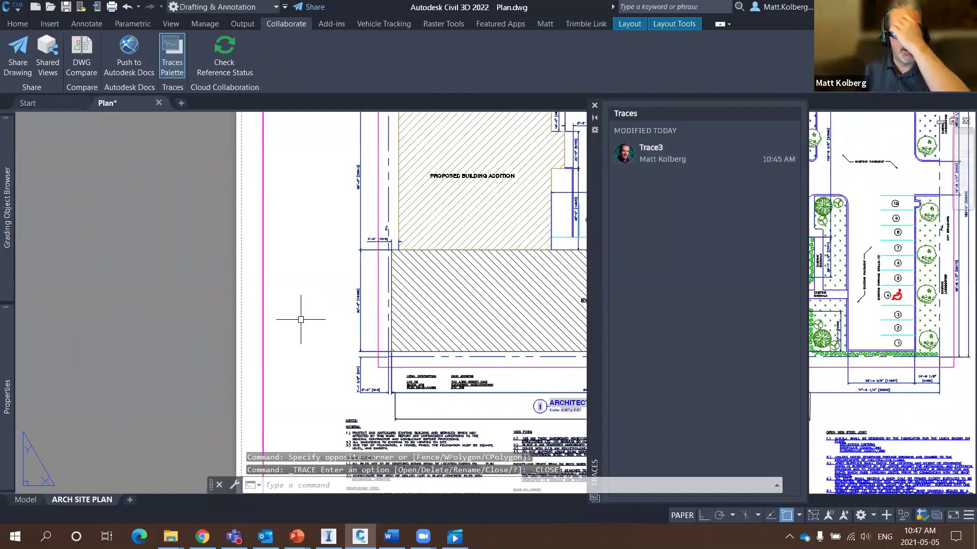
pyautogui.scroll(-2, 357, 281)
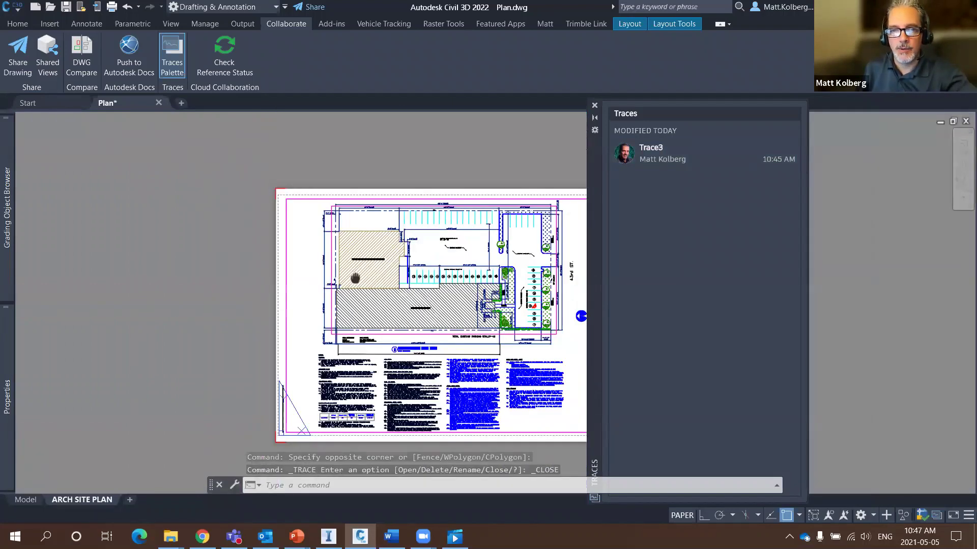
pyautogui.moveTo(357, 280); pyautogui.dragTo(199, 255, button='middle')
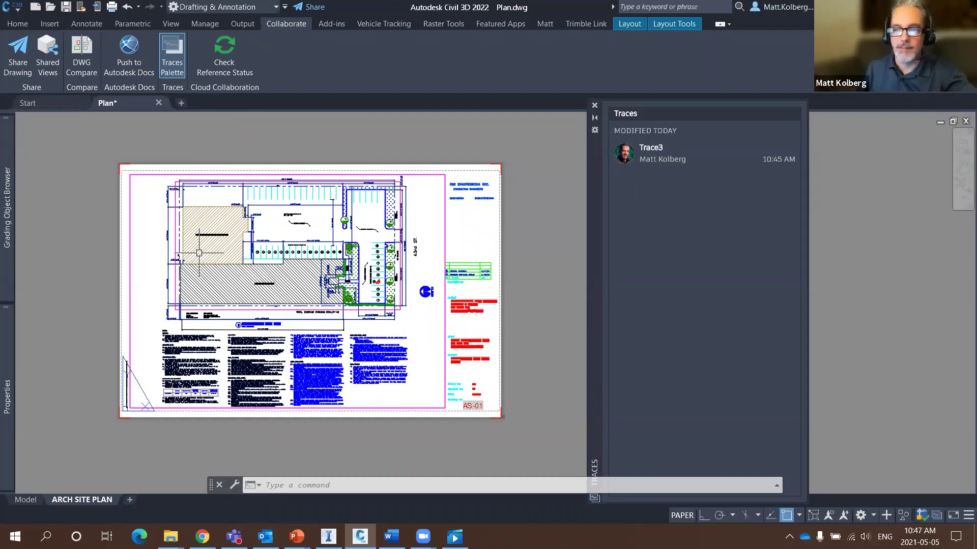
pyautogui.click(595, 106)
pyautogui.hotkey('alt', 'Tab')
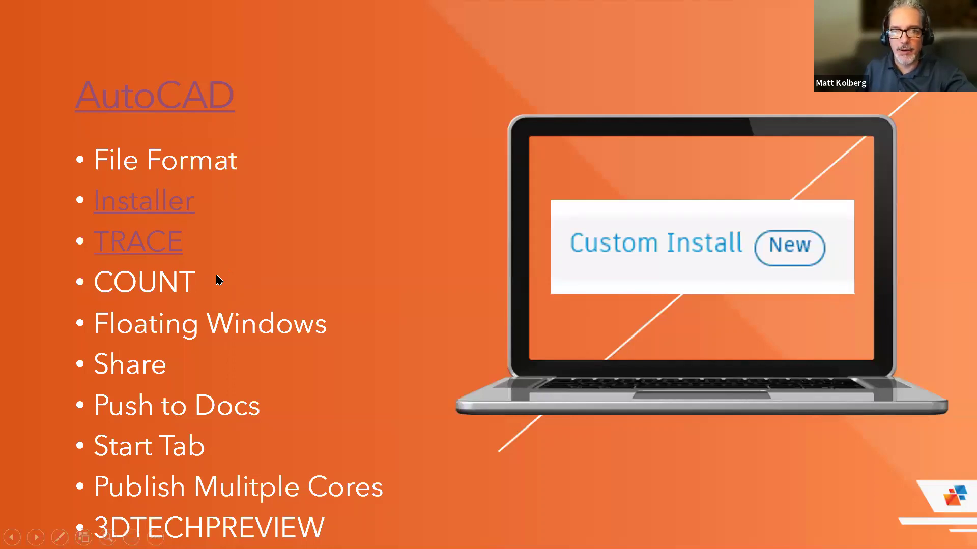
# Step: Open Count.dwg from the What's New Webinar folder in Civil 3D
pyautogui.hotkey('alt', 'Tab')
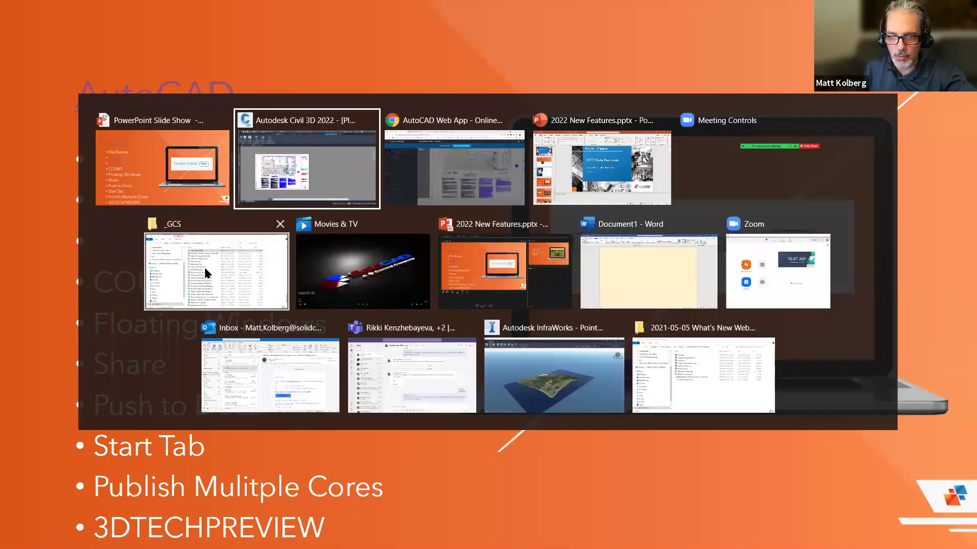
pyautogui.click(702, 373)
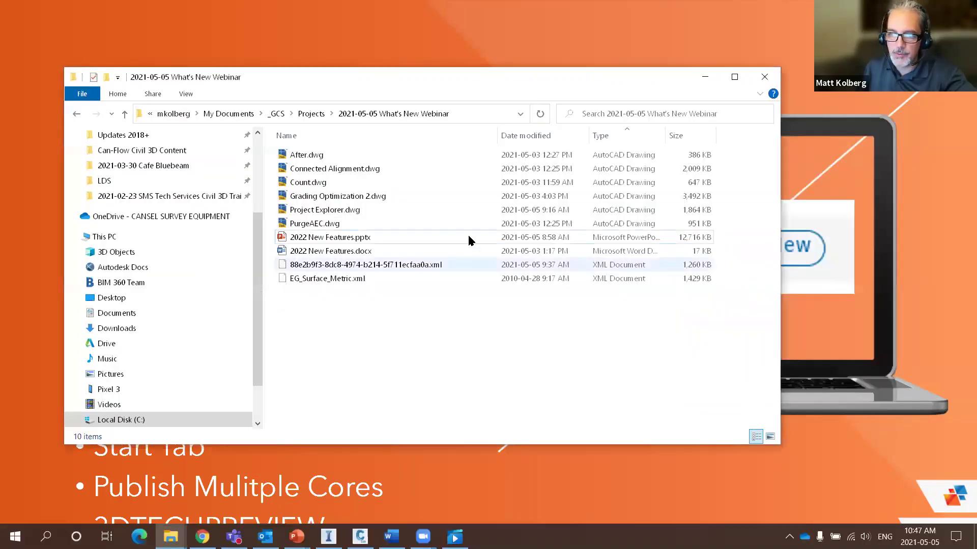
pyautogui.click(296, 186)
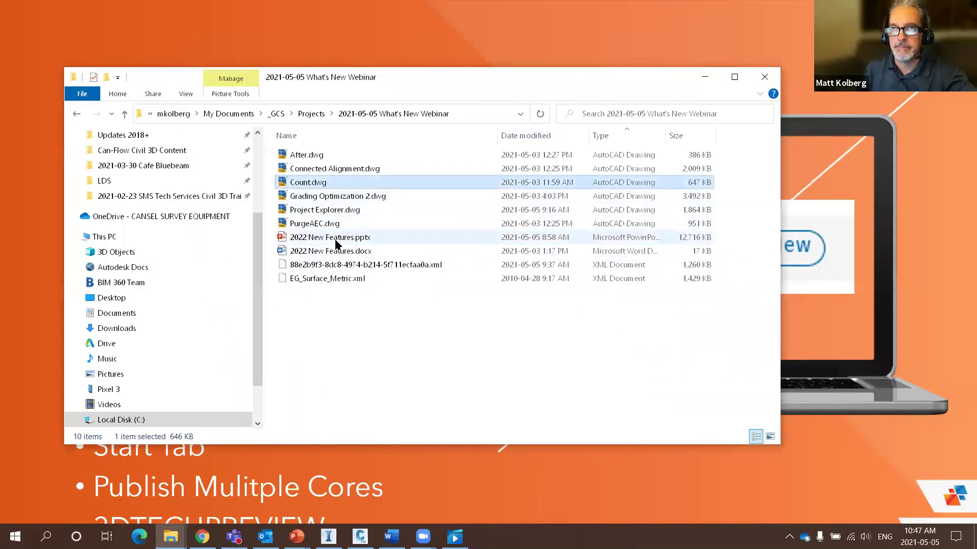
pyautogui.press('Return')
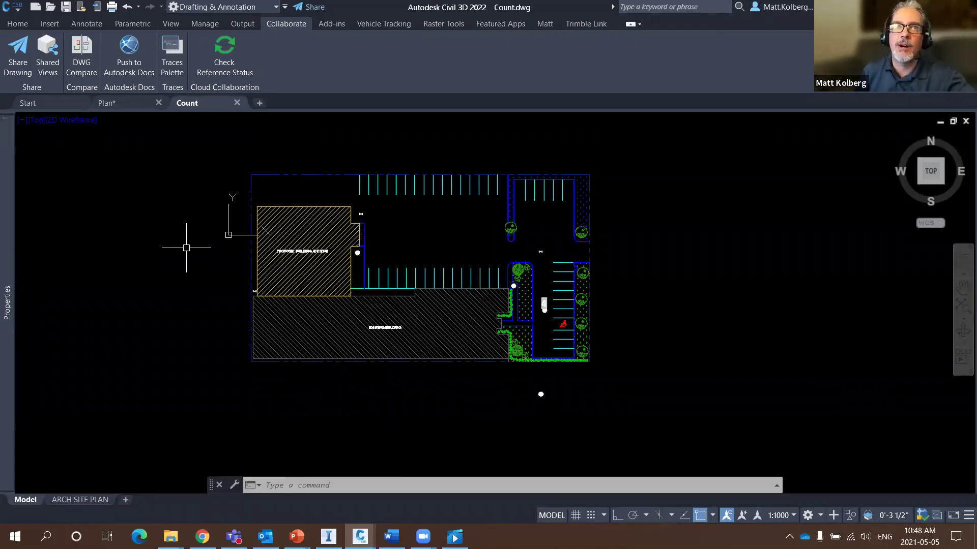
# Step: Open the Count palette showing Gas Valve 3, Handicap 1 and PR Sanitary Service 4
pyautogui.click(171, 25)
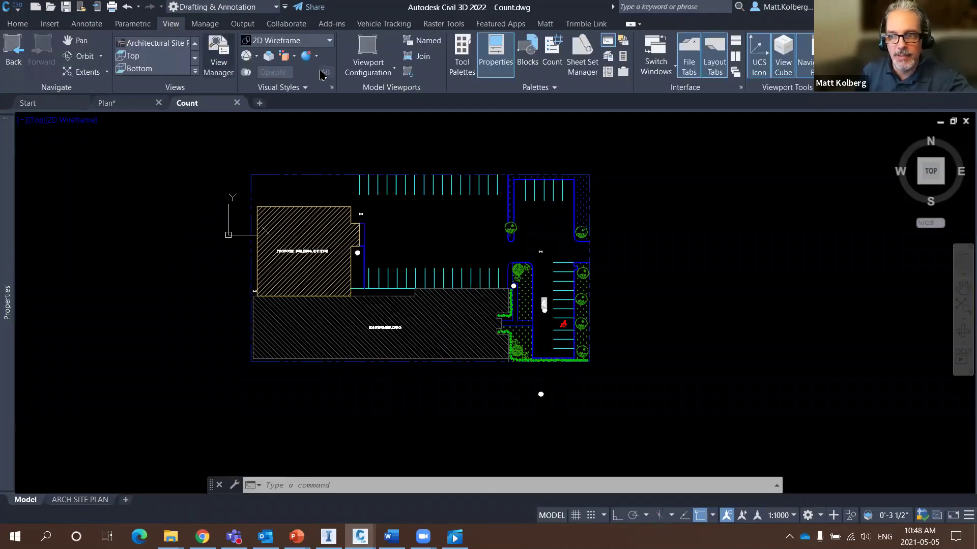
pyautogui.click(551, 56)
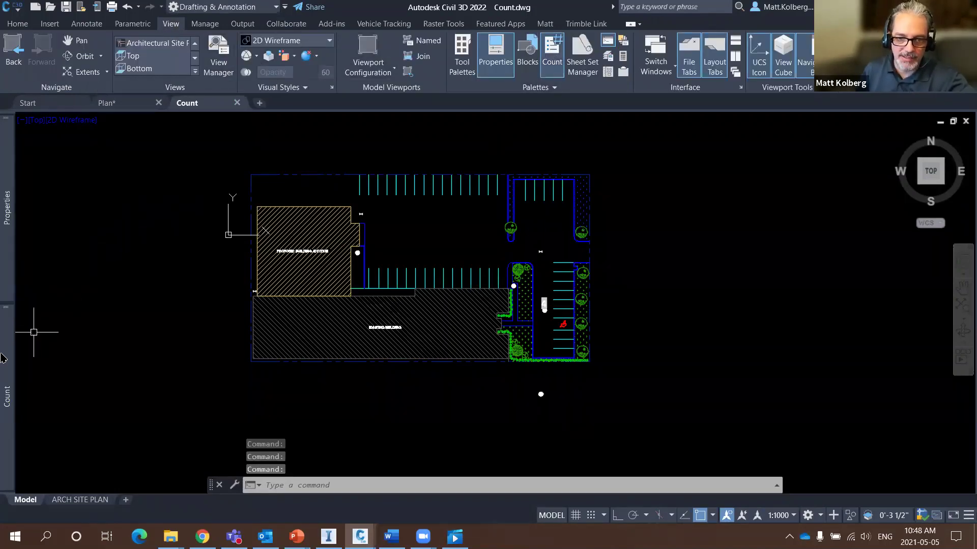
pyautogui.moveTo(2, 358)
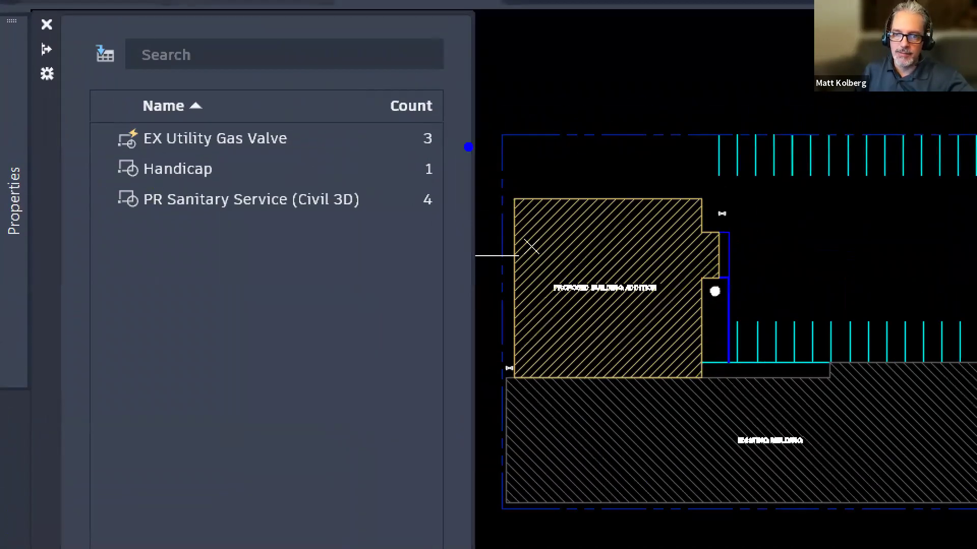
pyautogui.moveTo(447, 137); pyautogui.dragTo(610, 95)
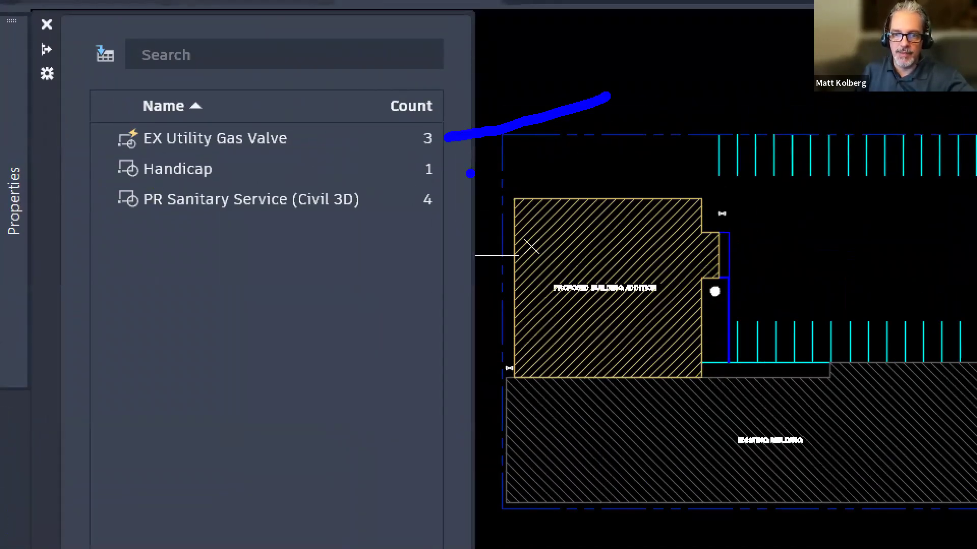
pyautogui.moveTo(449, 173); pyautogui.dragTo(517, 161)
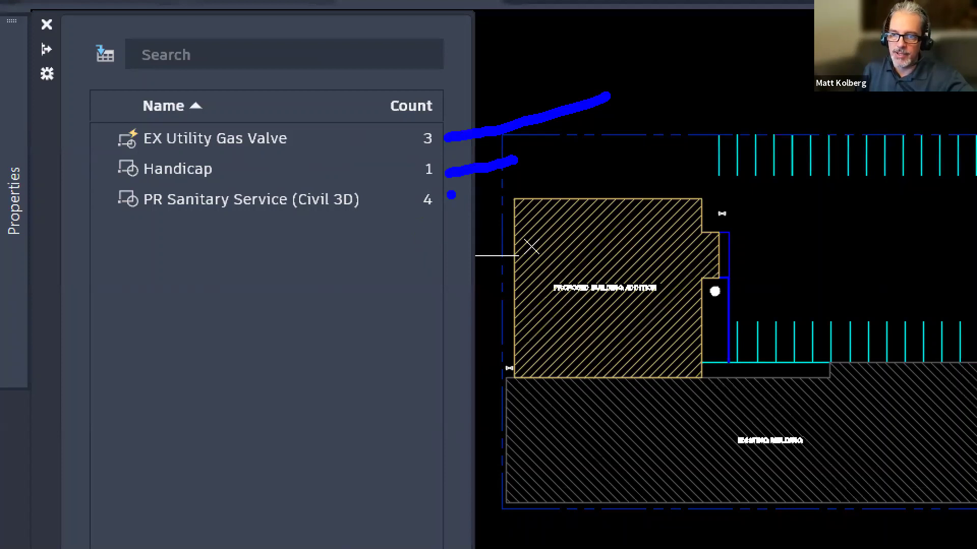
pyautogui.moveTo(443, 203); pyautogui.dragTo(503, 232)
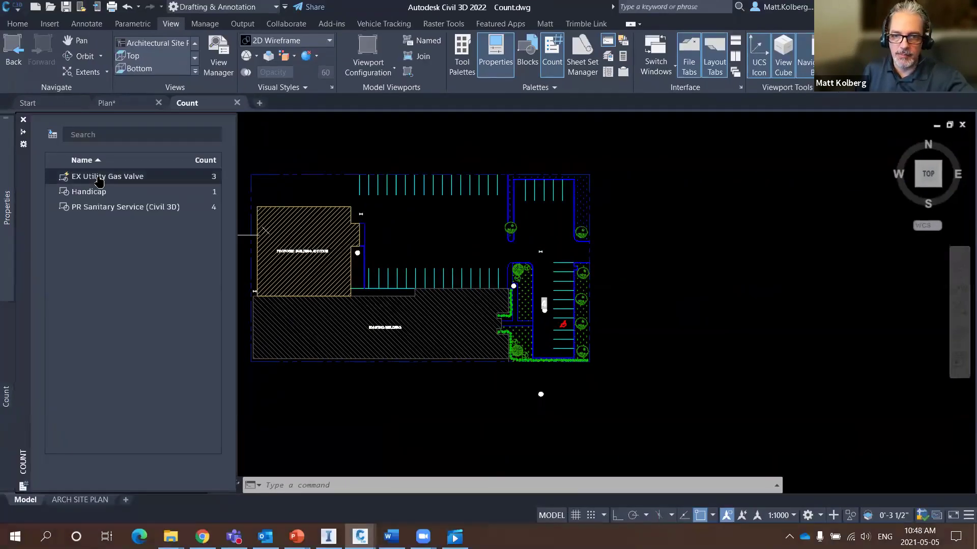
# Step: Highlight each counted block type in the drawing and review PR Sanitary Service's count details
pyautogui.click(99, 182)
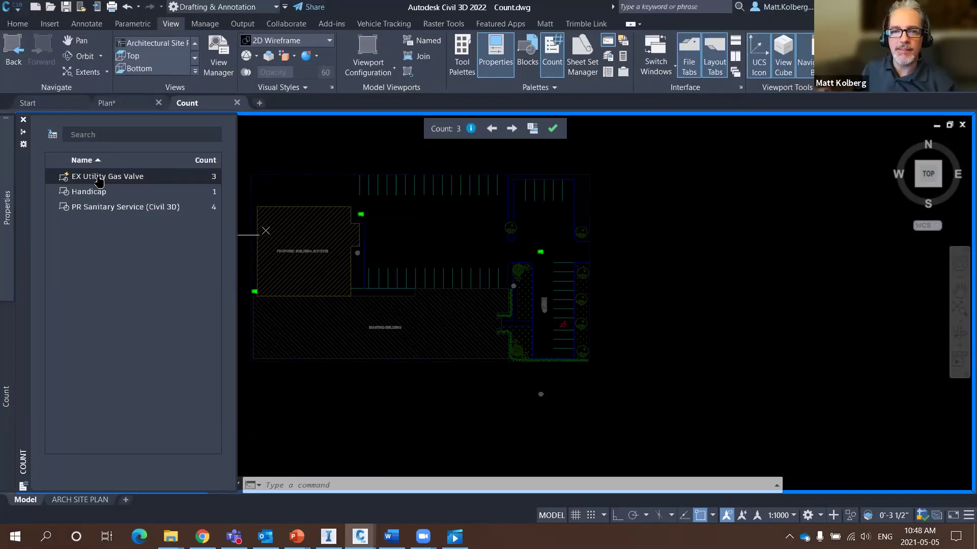
pyautogui.click(109, 192)
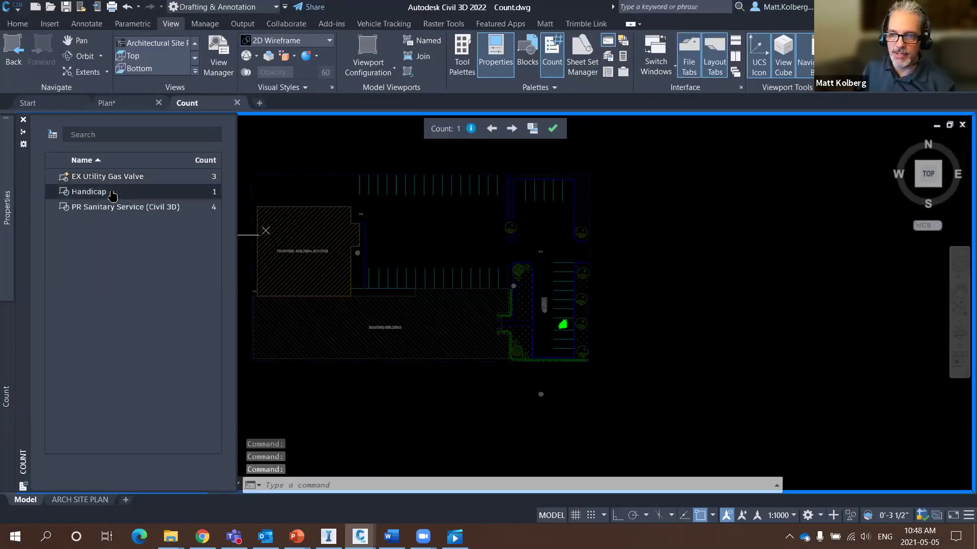
pyautogui.click(113, 209)
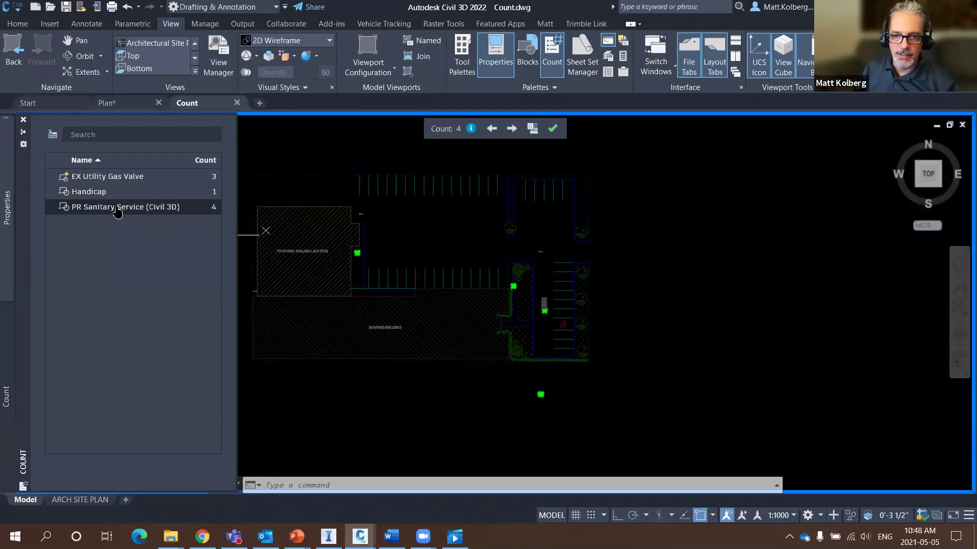
pyautogui.rightClick(118, 212)
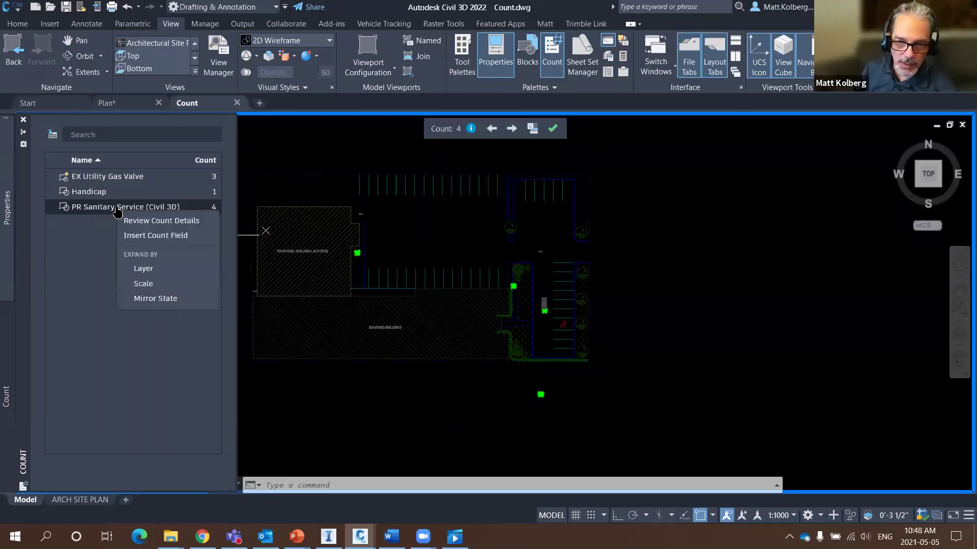
pyautogui.click(192, 222)
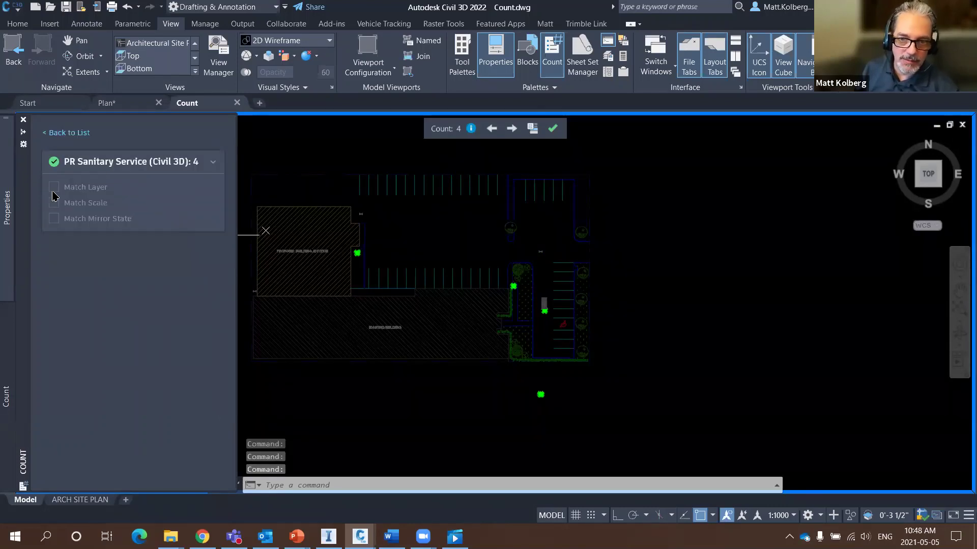
pyautogui.click(61, 133)
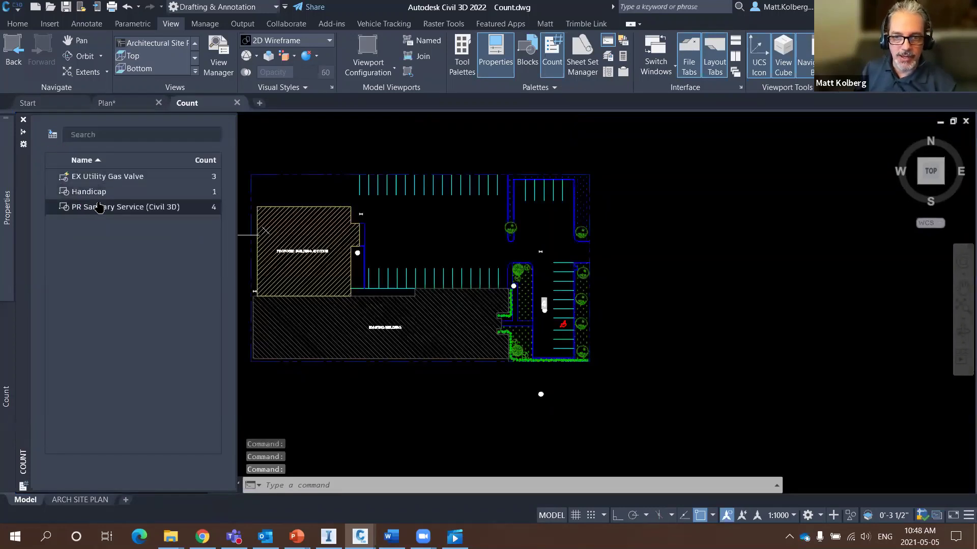
pyautogui.rightClick(100, 208)
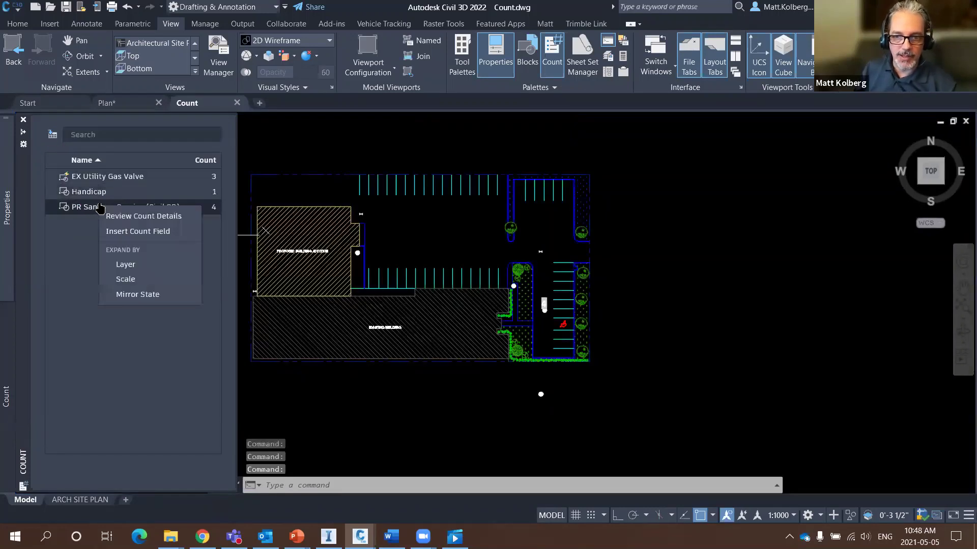
# Step: Insert a PR Sanitary Service count field showing 4 under the white circle
pyautogui.click(137, 231)
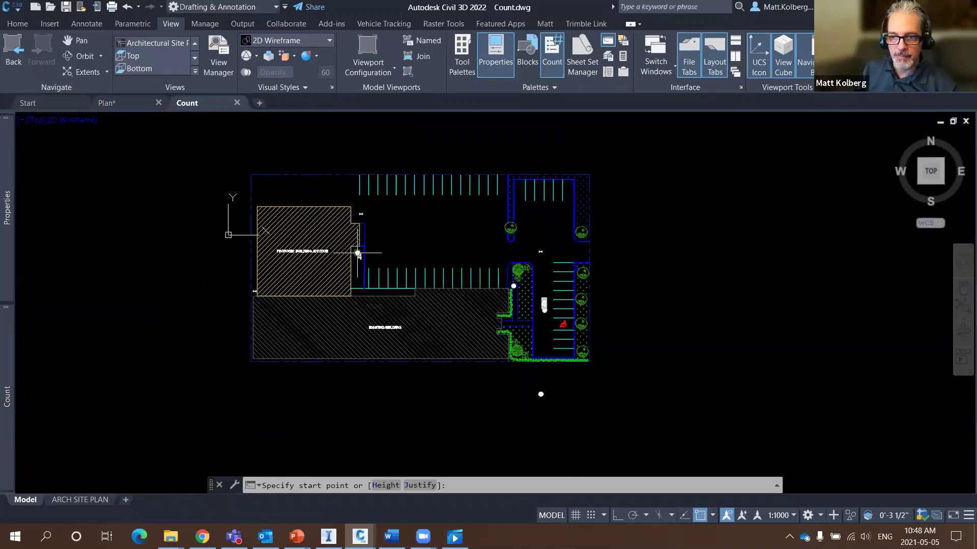
pyautogui.scroll(8, 356, 254)
pyautogui.scroll(2, 356, 256)
pyautogui.click(354, 262)
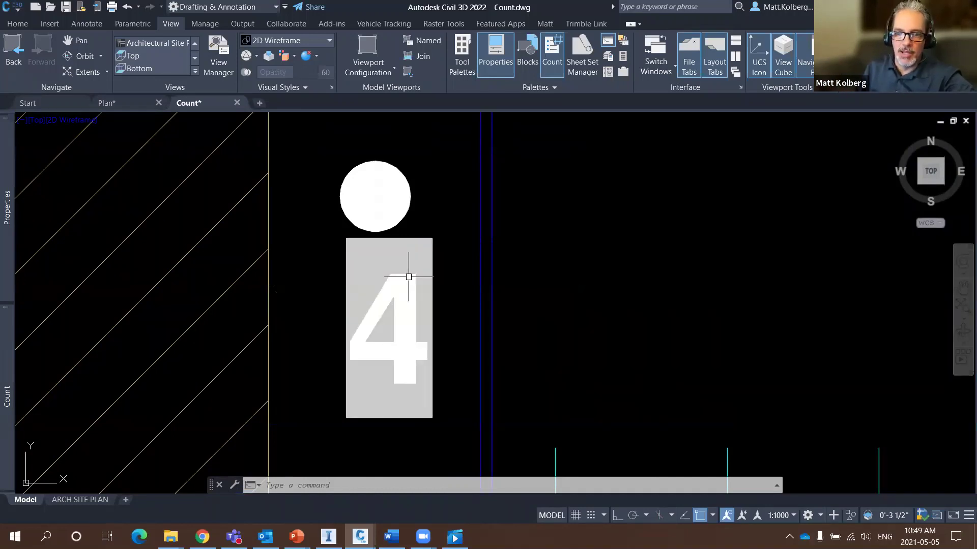
# Step: Copy the white circle to the right with cp and regenerate so the count reads 5
pyautogui.write('cp')
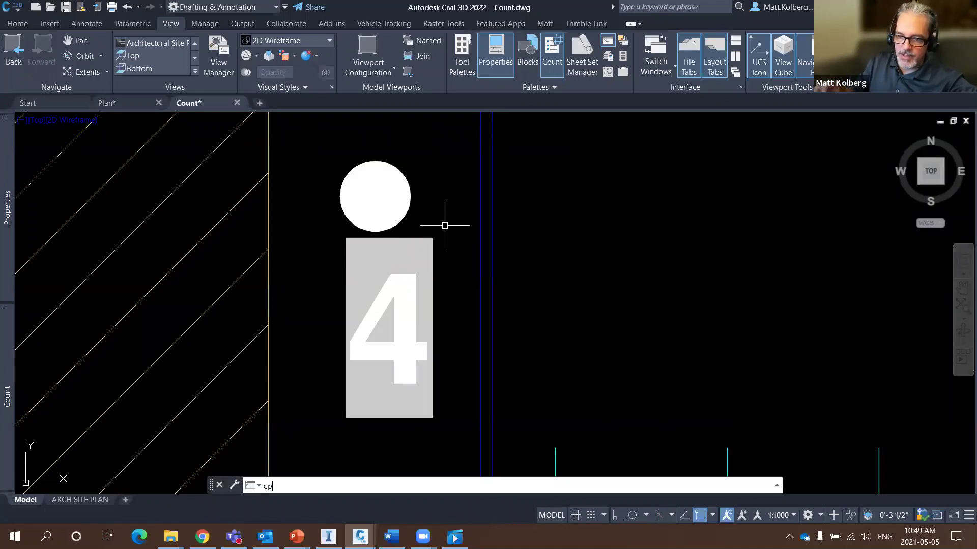
pyautogui.press('Return')
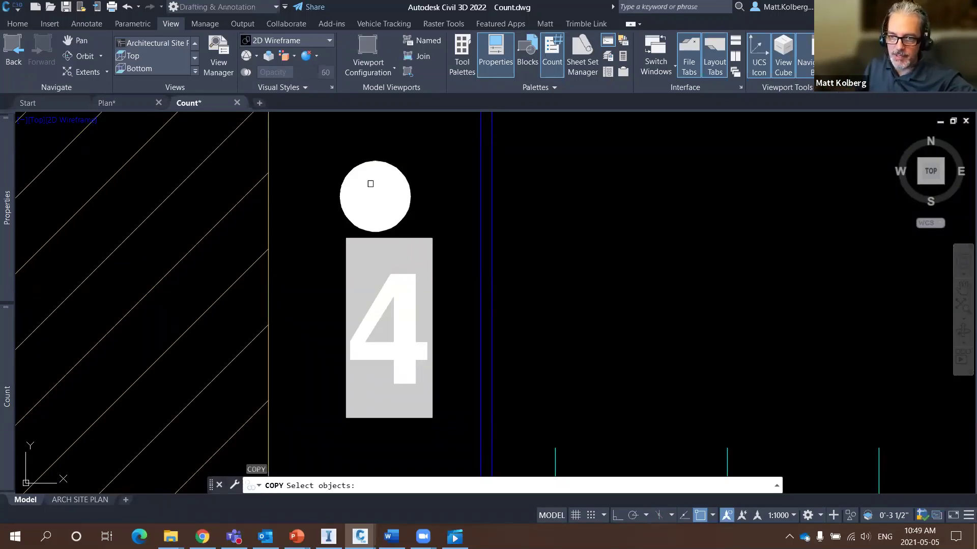
pyautogui.click(381, 182)
pyautogui.press('Return')
pyautogui.click(376, 162)
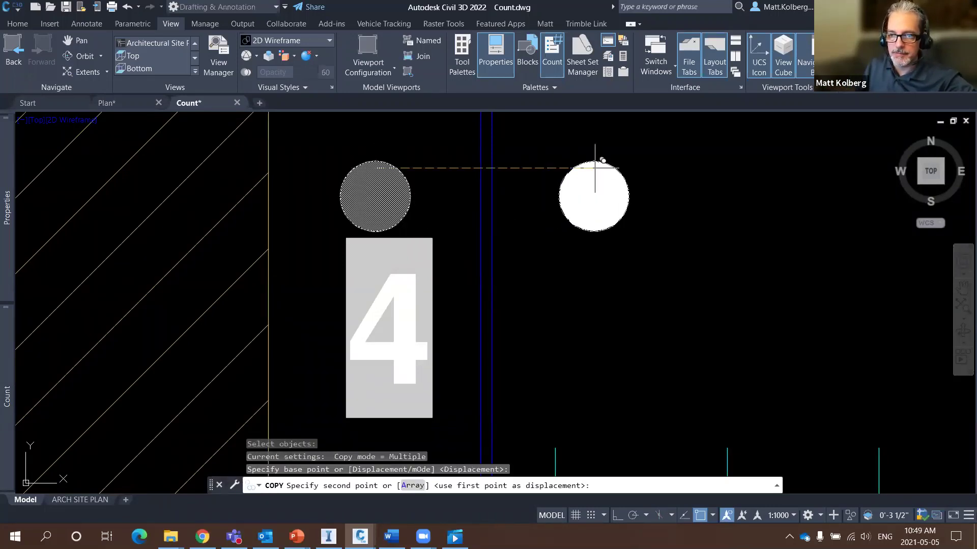
pyautogui.click(594, 161)
pyautogui.press('Escape')
pyautogui.write('re')
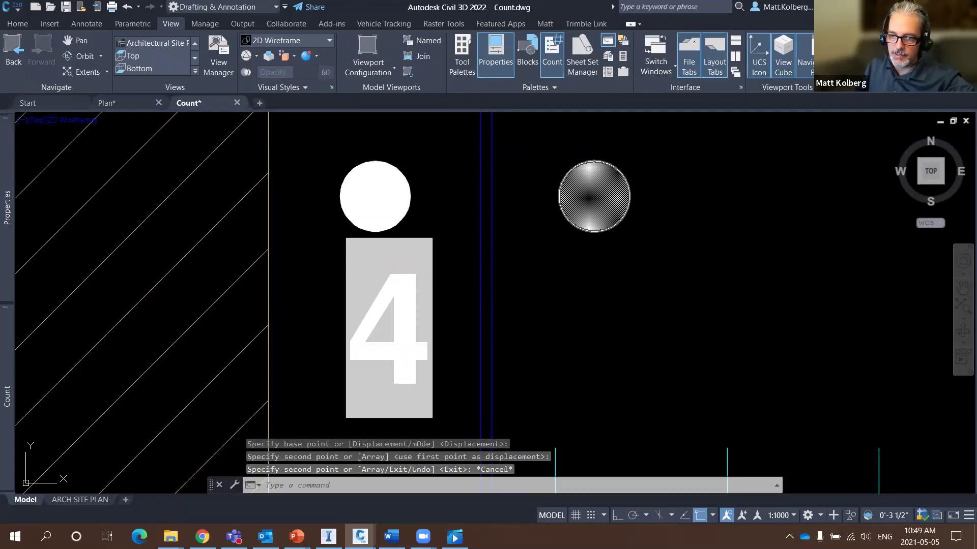
pyautogui.press('Return')
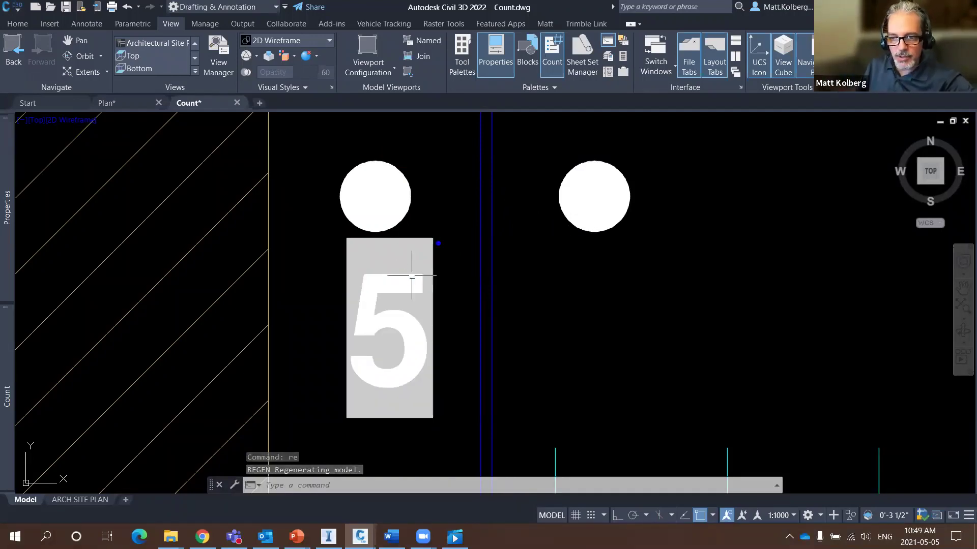
pyautogui.moveTo(435, 228)
pyautogui.mouseDown()
pyautogui.moveTo(301, 413)
pyautogui.moveTo(452, 224)
pyautogui.mouseUp()
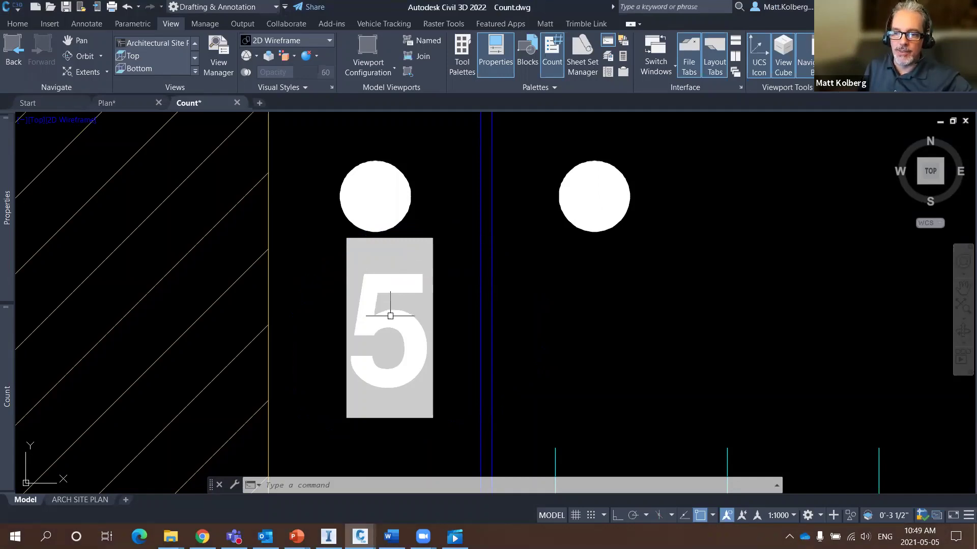
pyautogui.scroll(-12, 397, 283)
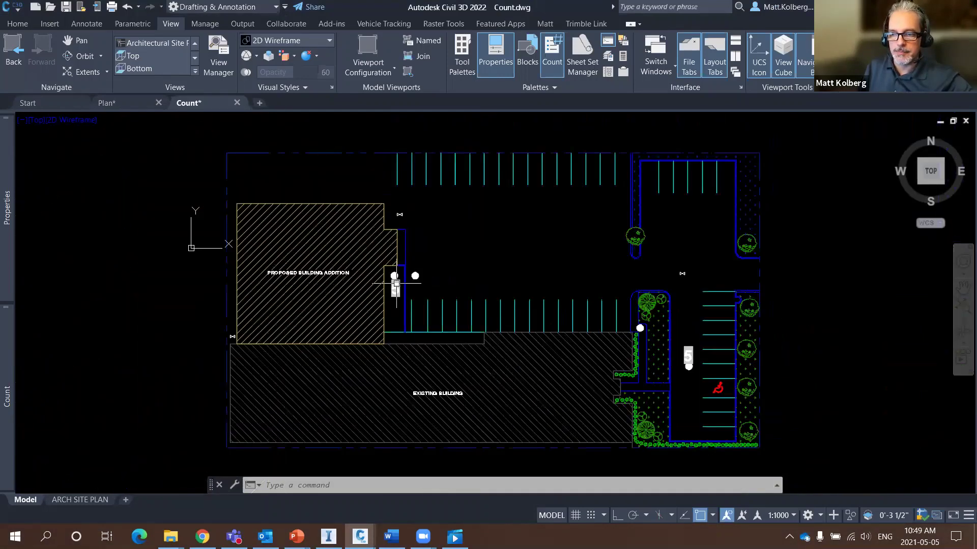
# Step: Insert a count table of all three blocks (Gas Valve 3, Handicap 1, Sanitary Service 5) right of the plan
pyautogui.moveTo(7, 358)
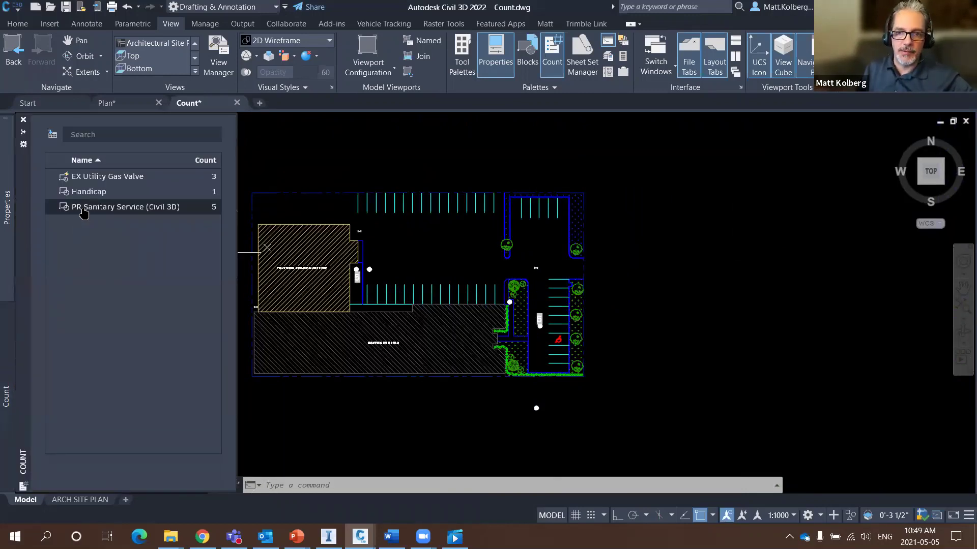
pyautogui.click(51, 137)
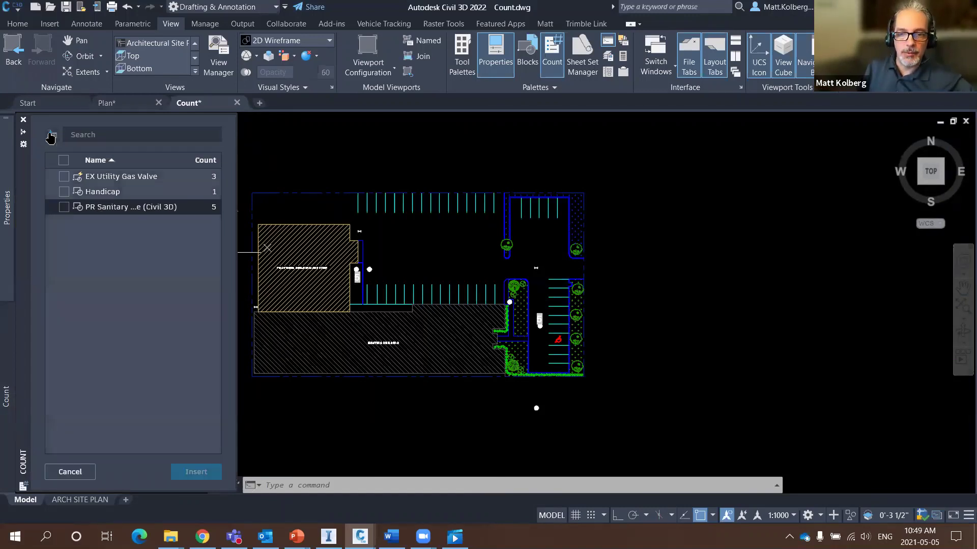
pyautogui.click(65, 161)
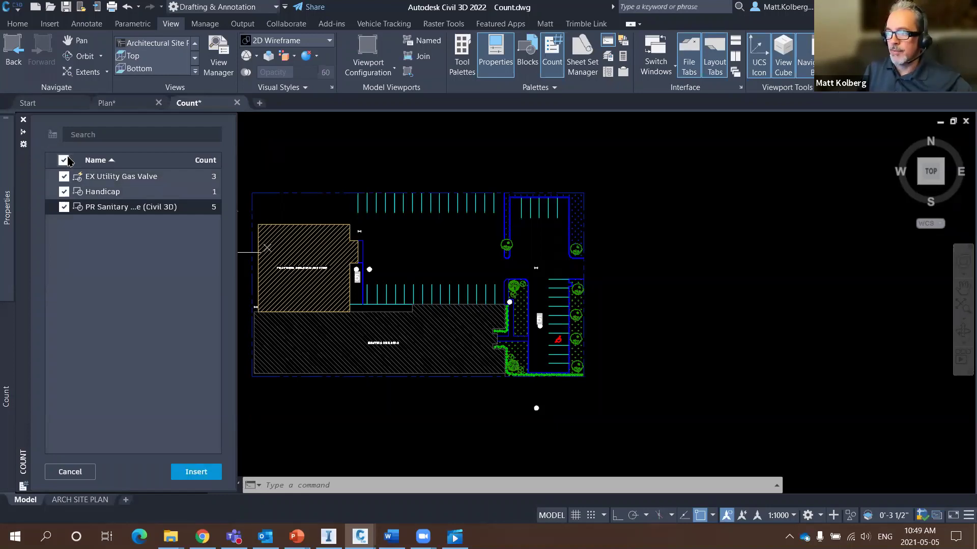
pyautogui.click(202, 474)
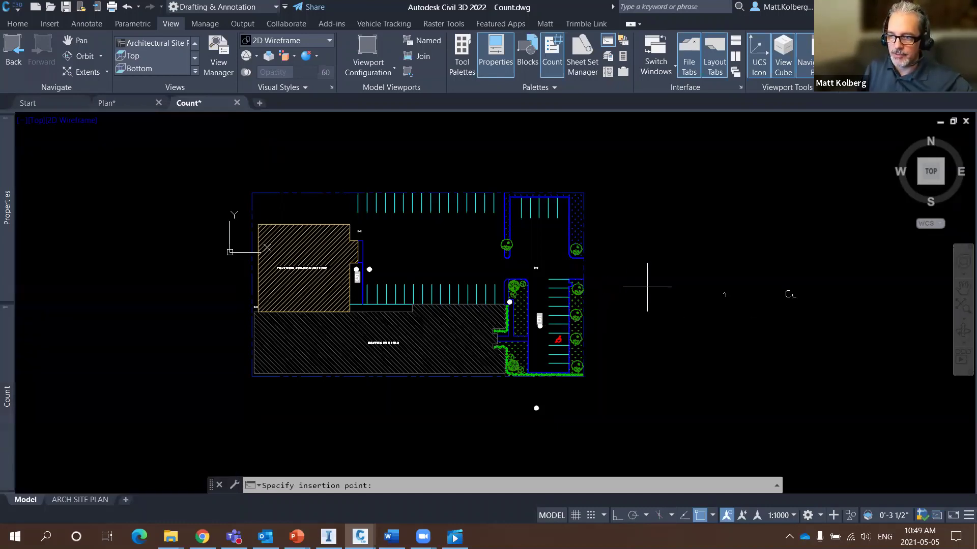
pyautogui.click(672, 276)
pyautogui.scroll(5, 824, 331)
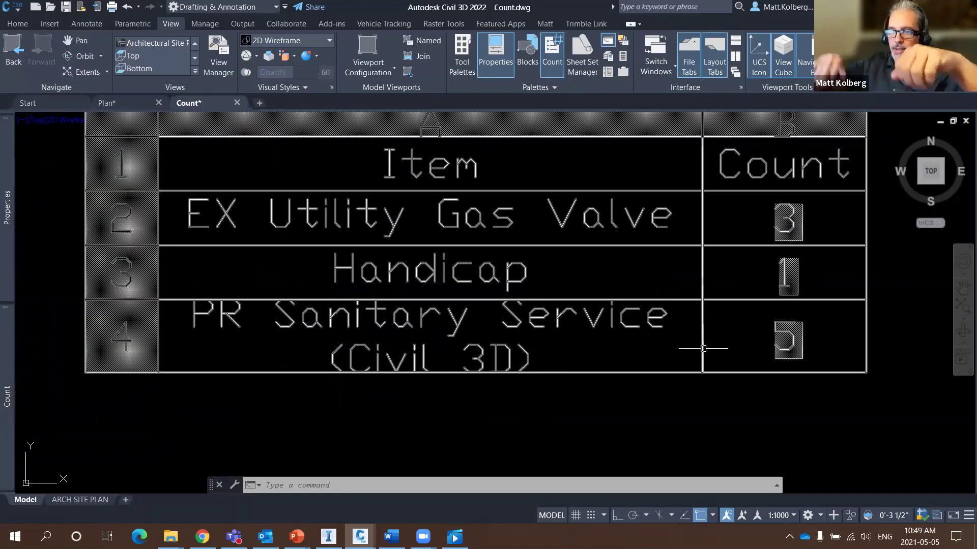
pyautogui.press('Escape')
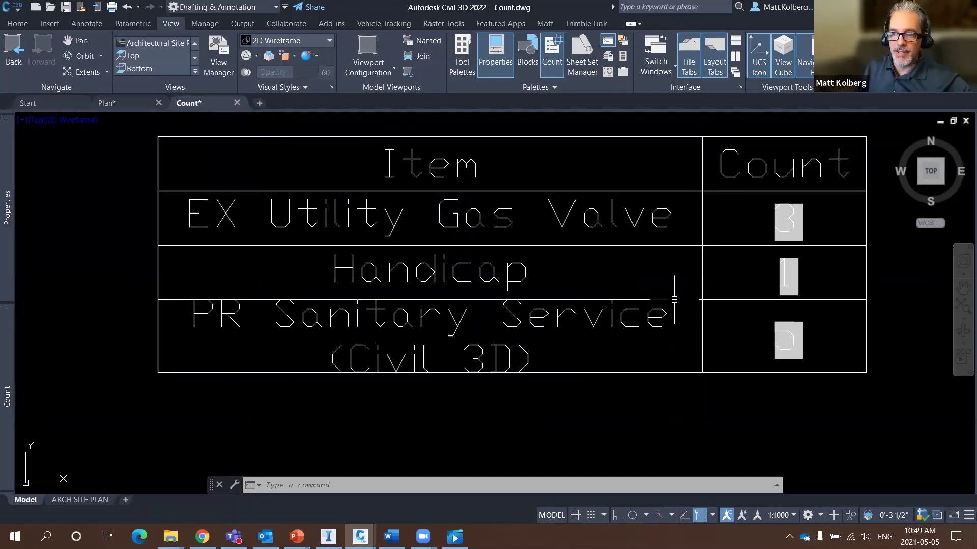
pyautogui.scroll(-6, 695, 315)
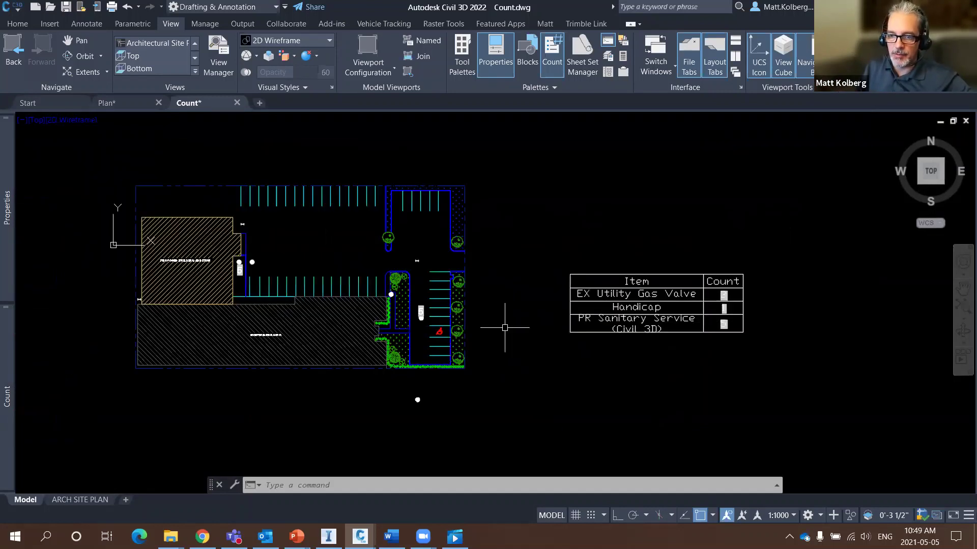
# Step: Copy the sanitary service circle under the 5 marker to three new positions with COPY
pyautogui.scroll(6, 447, 331)
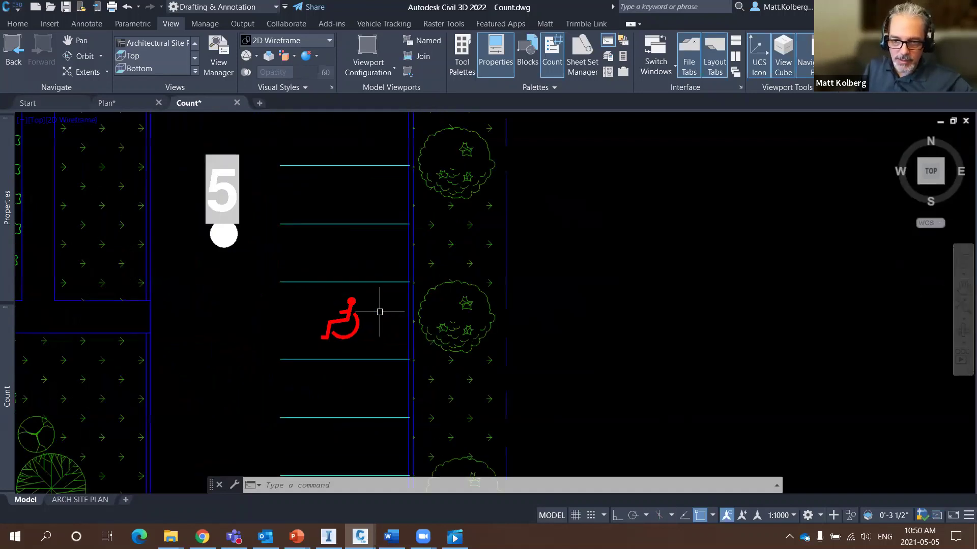
pyautogui.scroll(2, 290, 244)
pyautogui.write('cp')
pyautogui.press('Return')
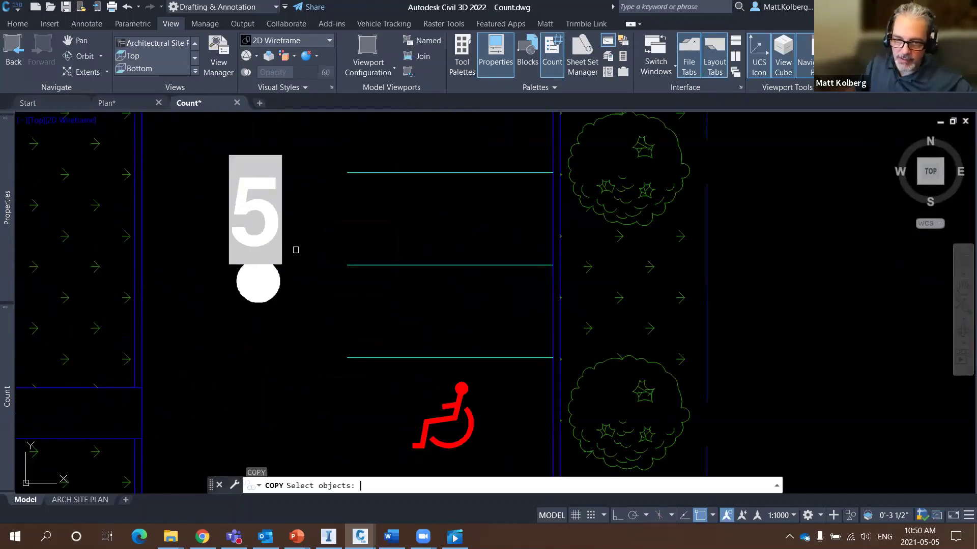
pyautogui.click(279, 289)
pyautogui.click(258, 284)
pyautogui.click(255, 338)
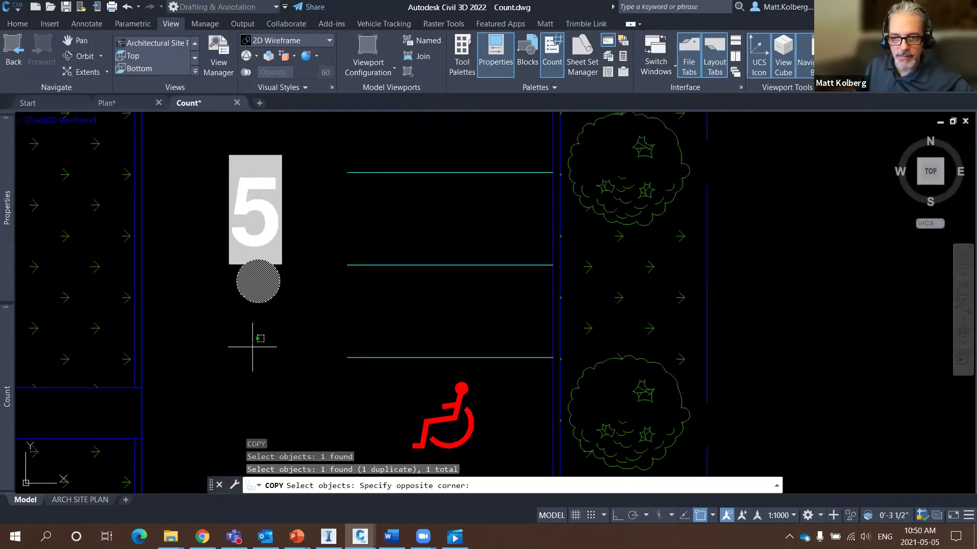
pyautogui.click(246, 317)
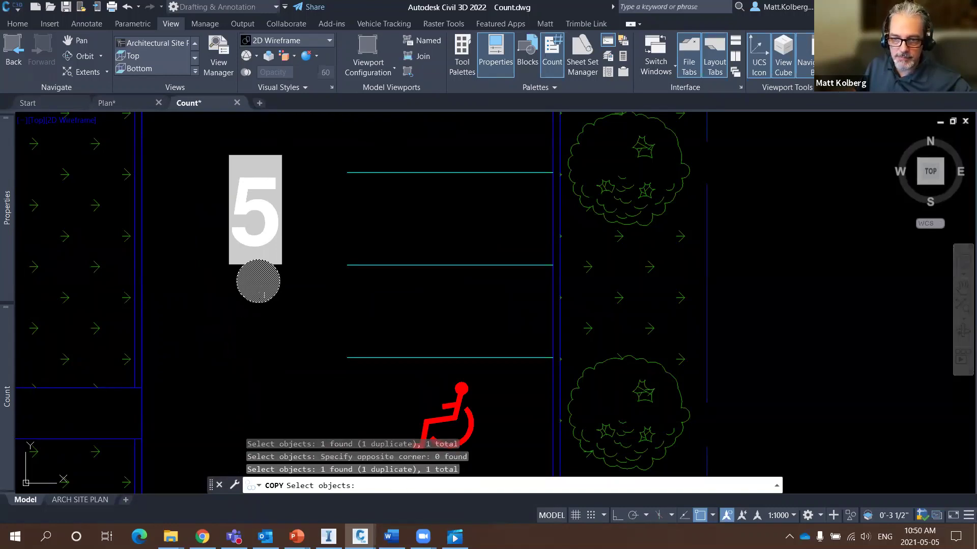
pyautogui.press('Return')
pyautogui.click(264, 295)
pyautogui.click(265, 353)
pyautogui.click(300, 384)
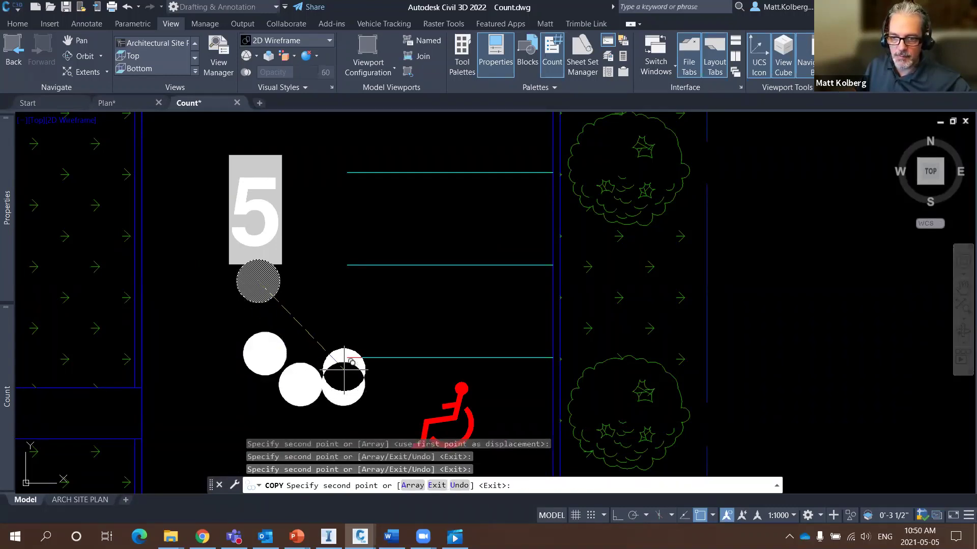
pyautogui.click(342, 384)
pyautogui.press('Escape')
# Step: Regenerate the drawing with REGEN so the count table picks up the new circles
pyautogui.scroll(-6, 331, 340)
pyautogui.scroll(5, 555, 316)
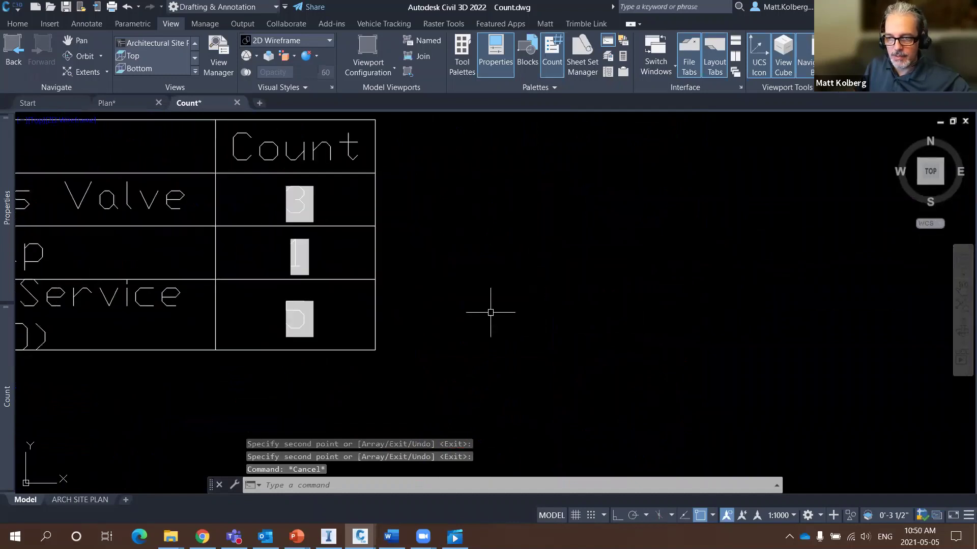
pyautogui.write('re')
pyautogui.press('Return')
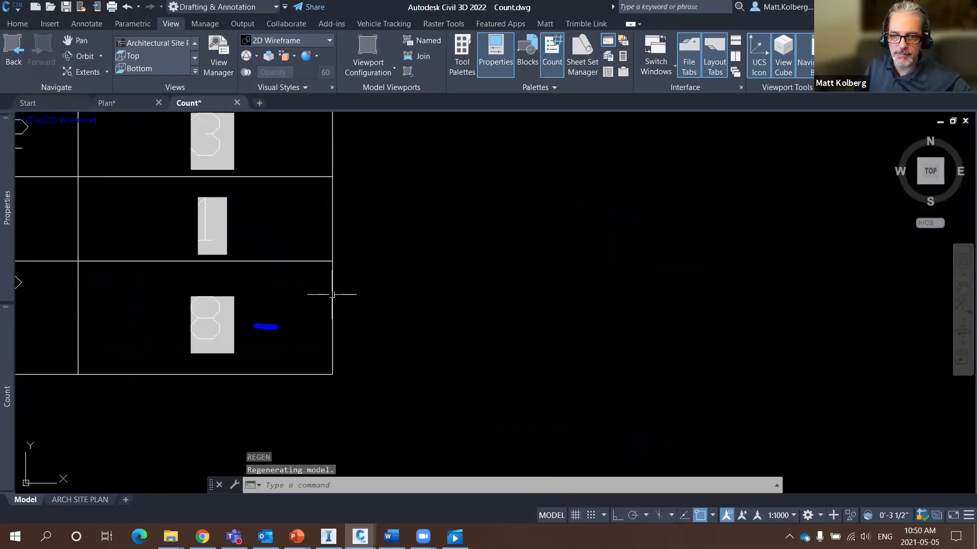
pyautogui.moveTo(278, 327); pyautogui.dragTo(487, 324)
pyautogui.press('Escape')
# Step: Check the count table, where PR Sanitary Service now totals 8
pyautogui.scroll(-9, 581, 323)
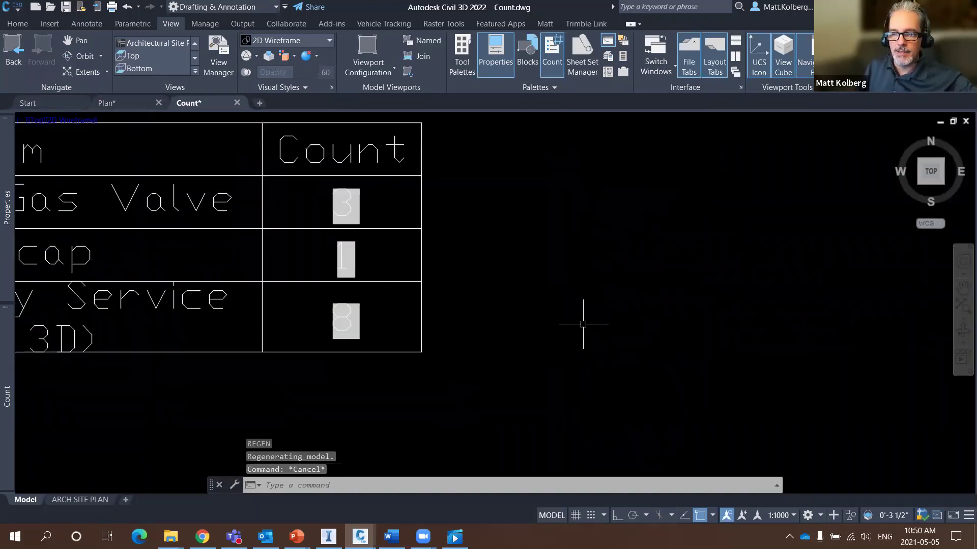
pyautogui.moveTo(567, 305); pyautogui.dragTo(765, 315, button='middle')
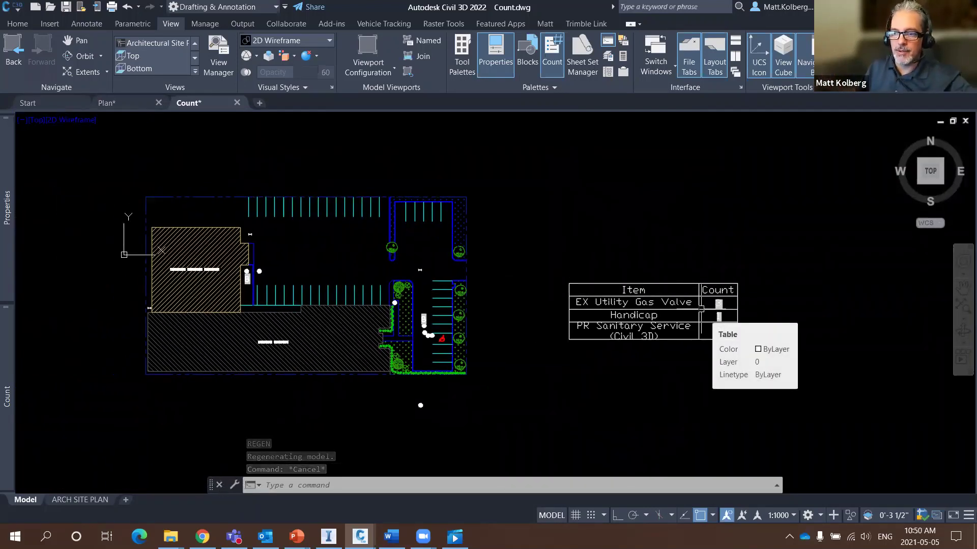
pyautogui.scroll(3, 715, 310)
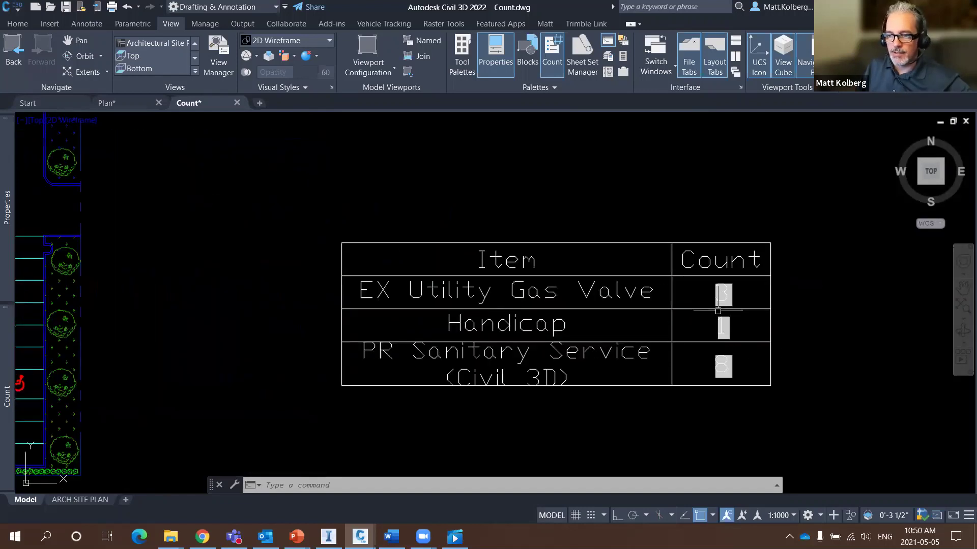
pyautogui.click(714, 310)
pyautogui.press('Escape')
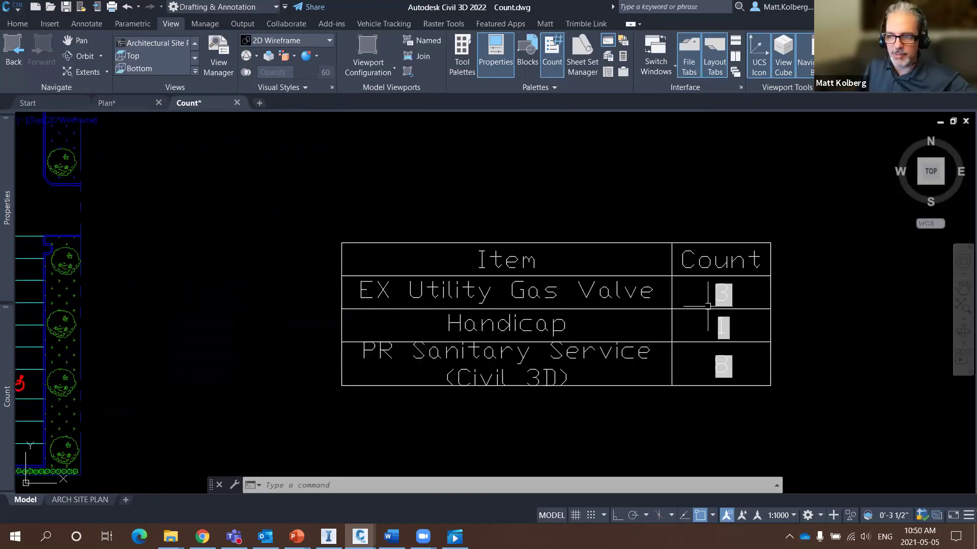
pyautogui.moveTo(793, 275); pyautogui.dragTo(817, 377)
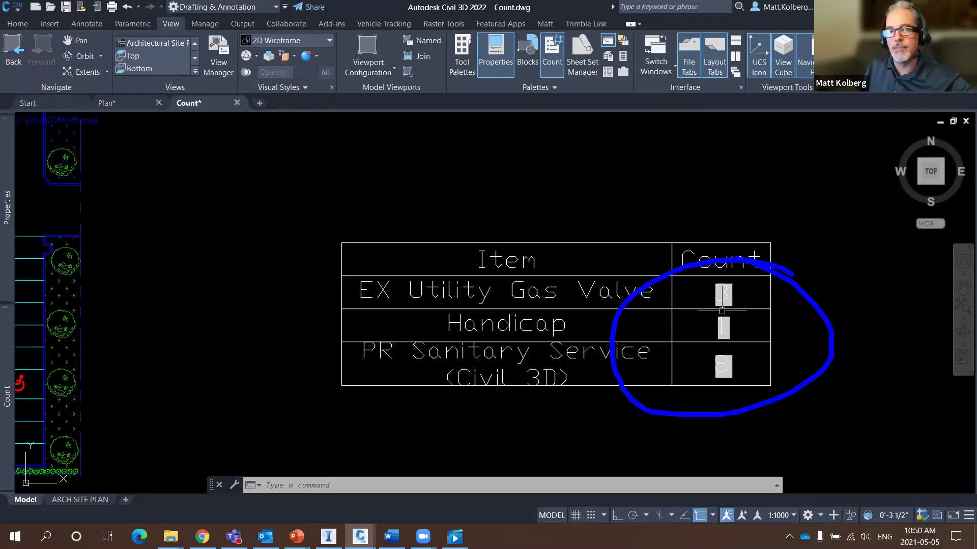
pyautogui.press('Escape')
pyautogui.press('Escape')
pyautogui.scroll(-4, 659, 266)
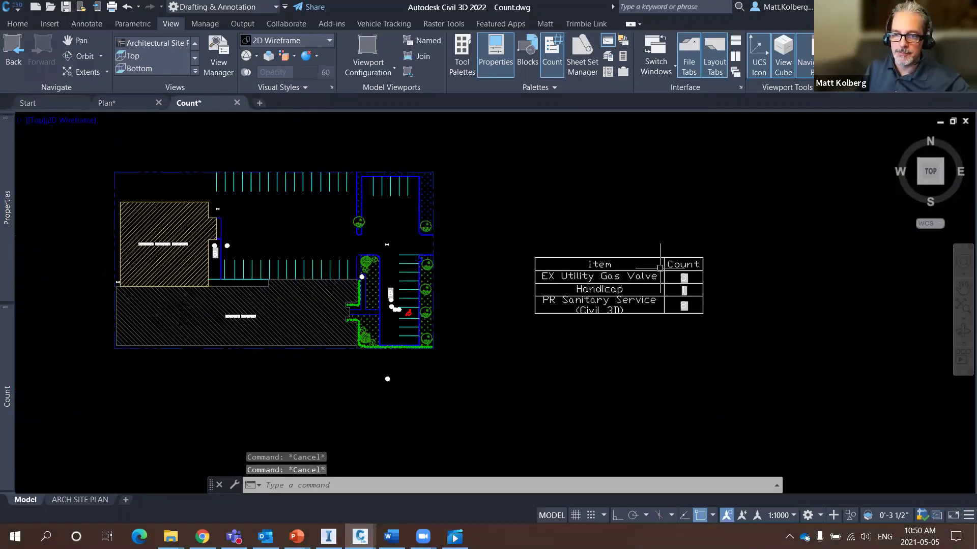
pyautogui.scroll(-2, 660, 267)
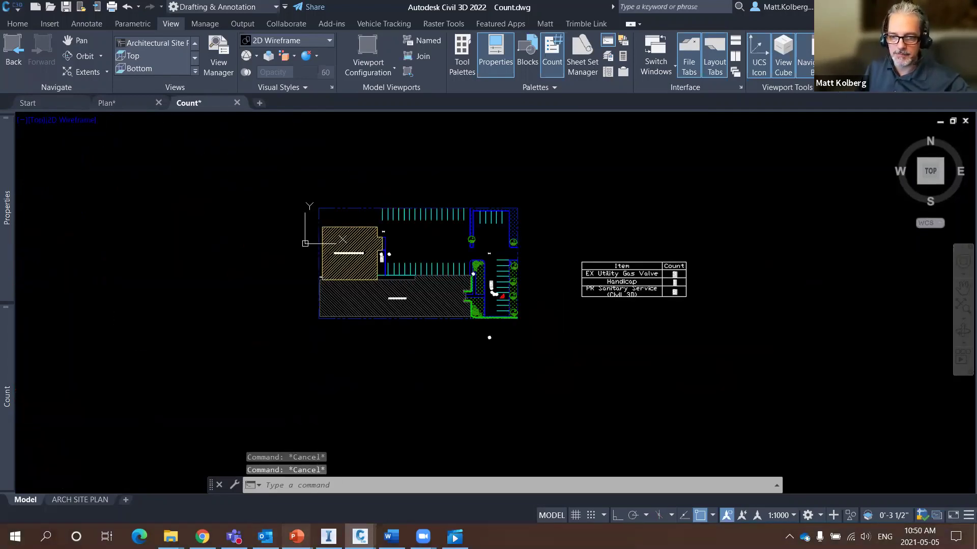
# Step: Outline 'Floating Windows' on the slideshow slide, erase it, and return to Count.dwg
pyautogui.moveTo(296, 536)
pyautogui.click(293, 488)
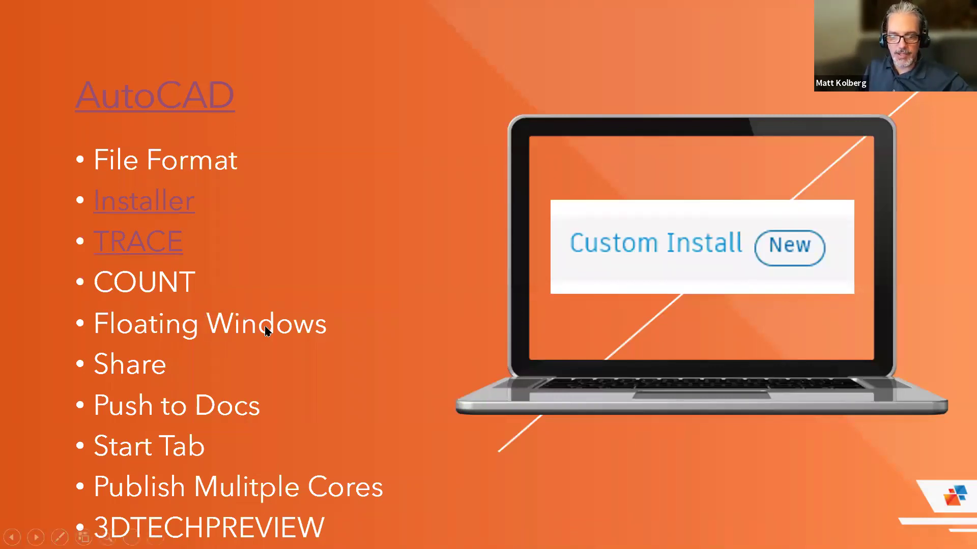
pyautogui.moveTo(73, 298)
pyautogui.mouseDown()
pyautogui.moveTo(153, 338)
pyautogui.moveTo(353, 352)
pyautogui.mouseUp()
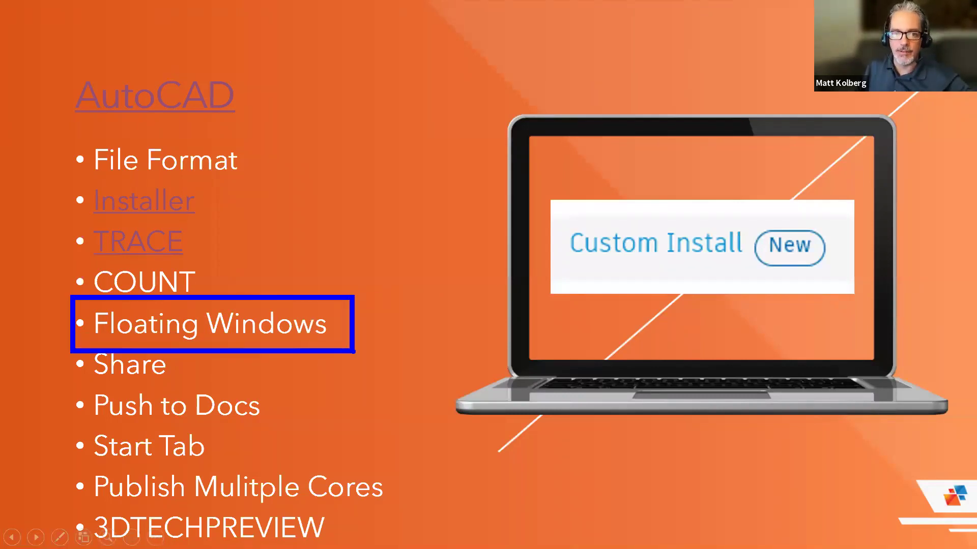
pyautogui.press('Escape')
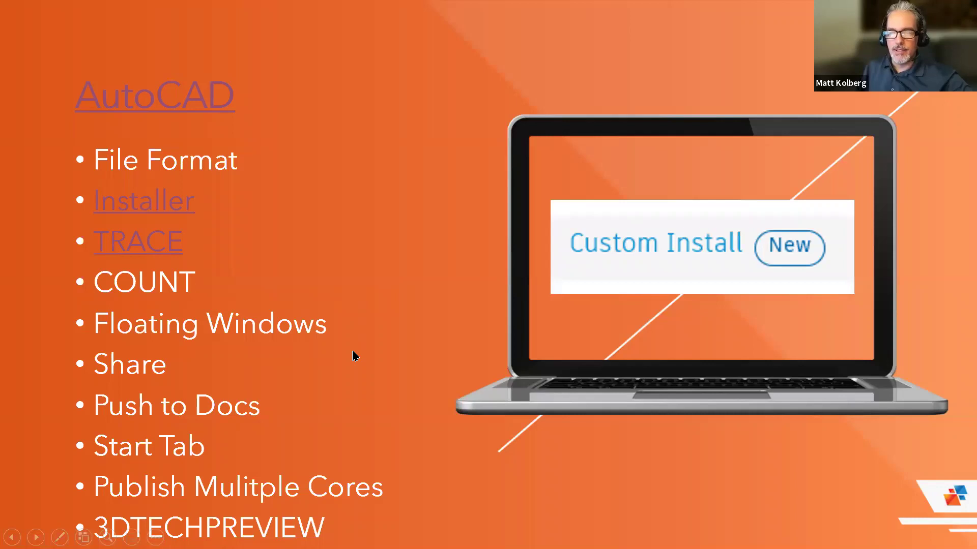
pyautogui.hotkey('alt', 'Tab')
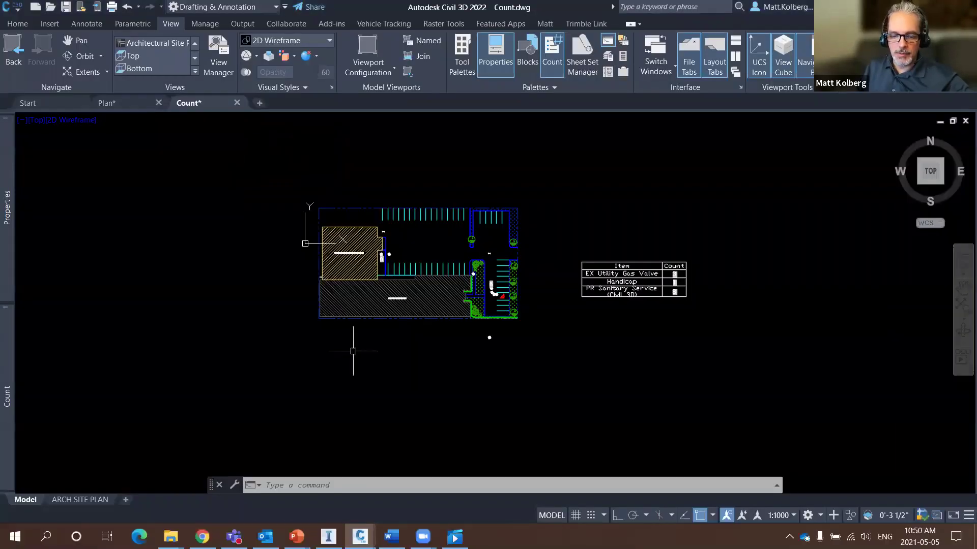
pyautogui.moveTo(568, 151)
pyautogui.mouseDown()
pyautogui.moveTo(137, 285)
pyautogui.moveTo(585, 196)
pyautogui.moveTo(488, 158)
pyautogui.mouseUp()
pyautogui.moveTo(563, 259); pyautogui.dragTo(937, 265)
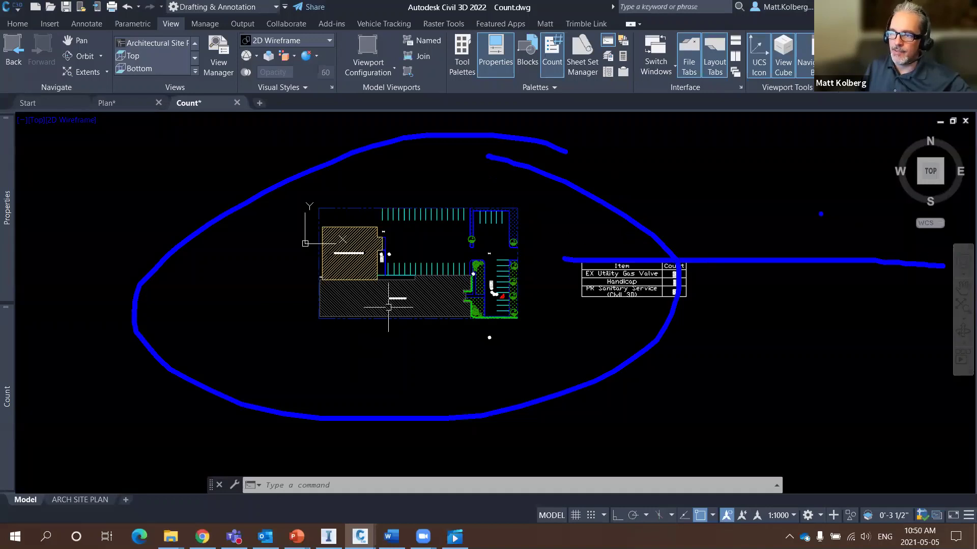
pyautogui.moveTo(828, 212)
pyautogui.mouseDown()
pyautogui.moveTo(942, 259)
pyautogui.moveTo(863, 319)
pyautogui.mouseUp()
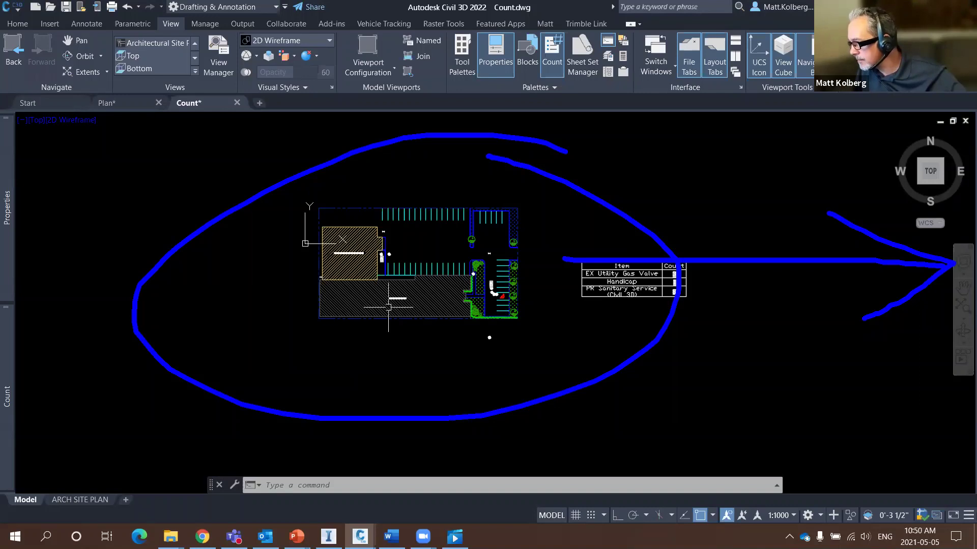
pyautogui.press('Escape')
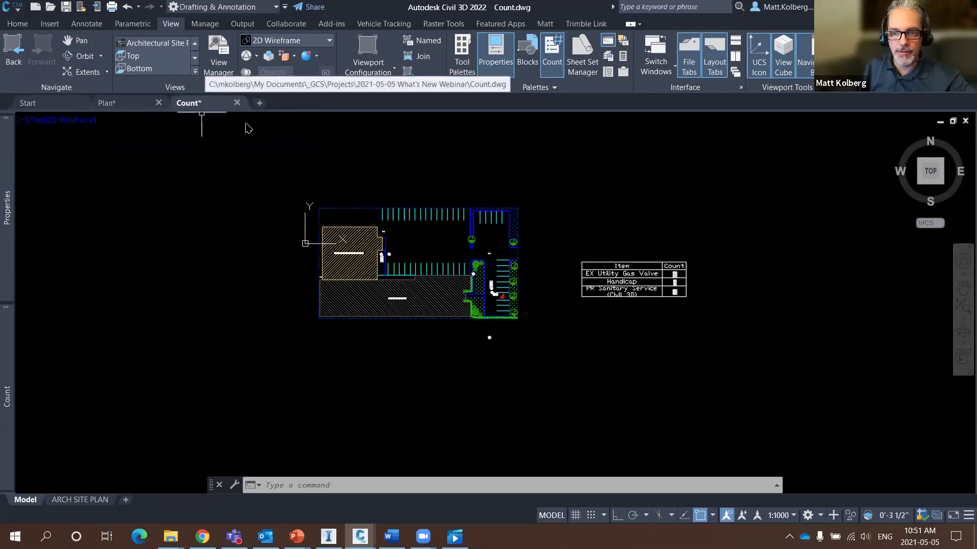
# Step: Float Count.dwg in its own window, dock it back among the file tabs, then return to the slideshow
pyautogui.moveTo(271, 151)
pyautogui.moveTo(271, 151); pyautogui.dragTo(404, 197)
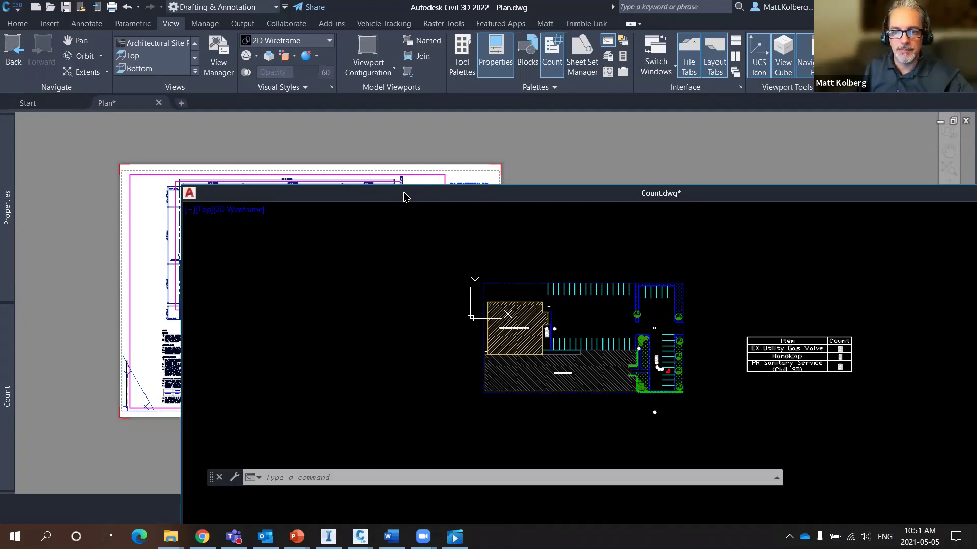
pyautogui.moveTo(403, 197); pyautogui.dragTo(289, 103)
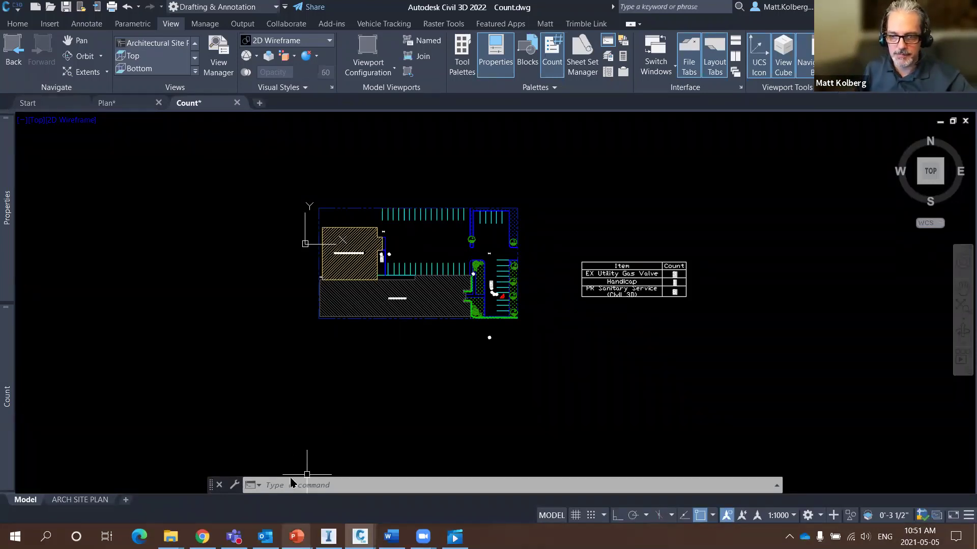
pyautogui.click(296, 536)
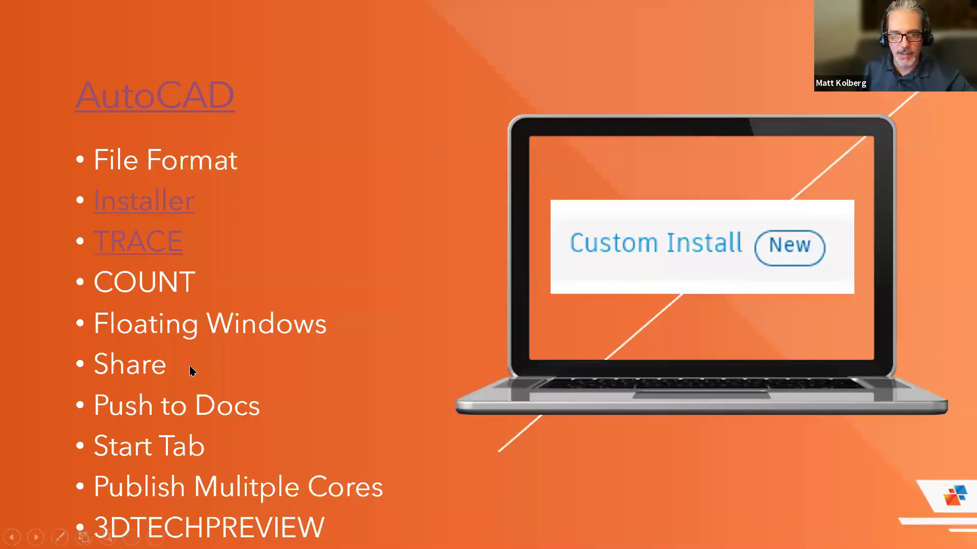
# Step: Ink around 'Share' and 'Push to Docs' on the slide, erase the ink, and return to Civil 3D
pyautogui.moveTo(189, 345)
pyautogui.mouseDown()
pyautogui.moveTo(96, 339)
pyautogui.moveTo(46, 378)
pyautogui.moveTo(60, 416)
pyautogui.moveTo(225, 428)
pyautogui.moveTo(296, 402)
pyautogui.moveTo(235, 343)
pyautogui.moveTo(135, 331)
pyautogui.mouseUp()
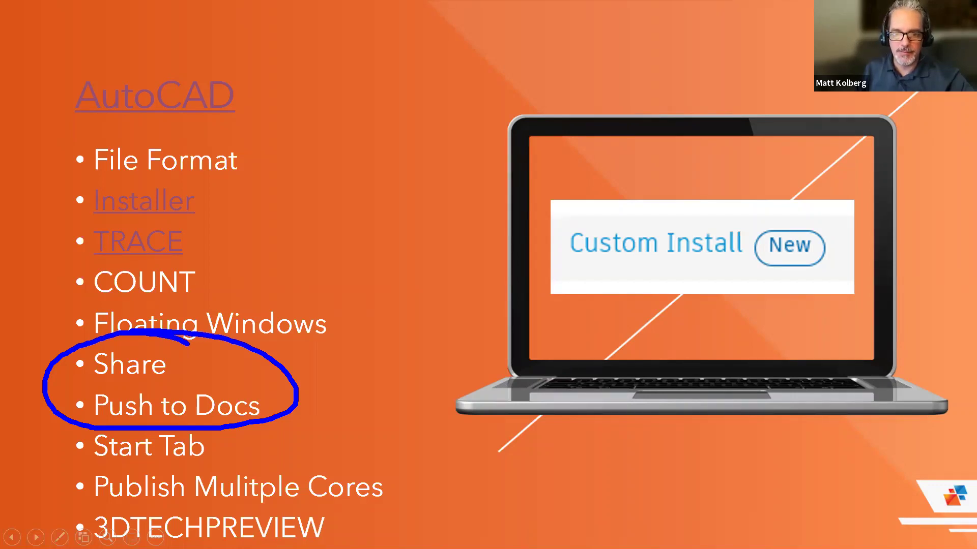
pyautogui.moveTo(210, 367); pyautogui.dragTo(344, 356)
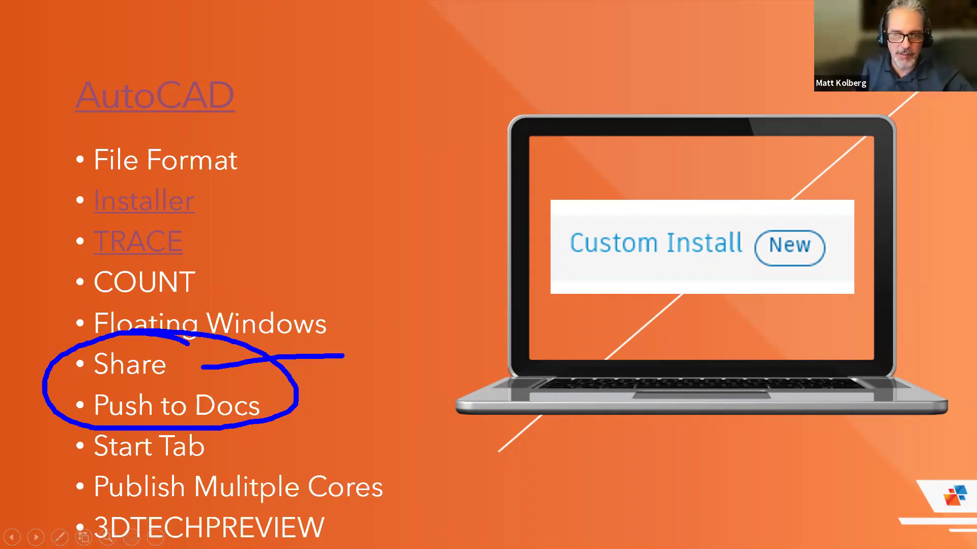
pyautogui.press('e')
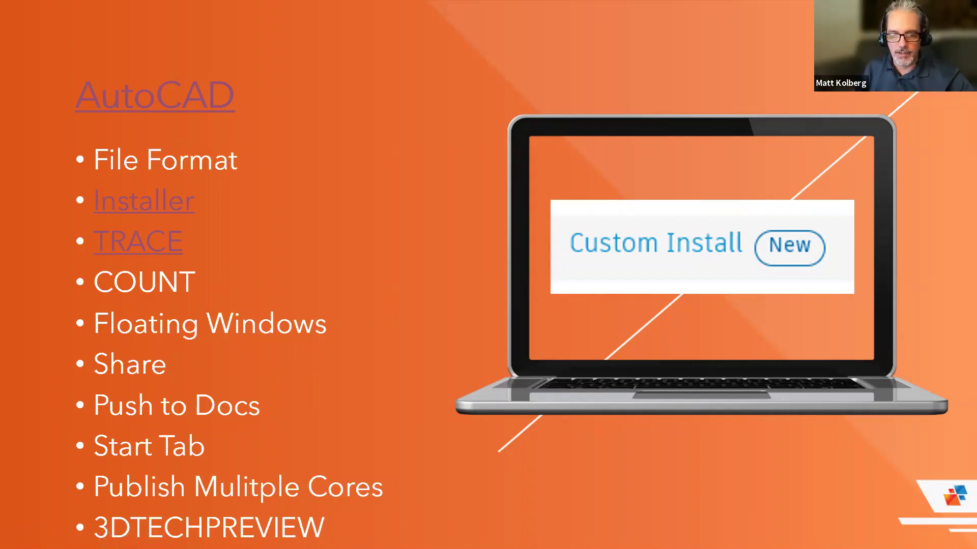
pyautogui.moveTo(193, 370); pyautogui.dragTo(291, 351)
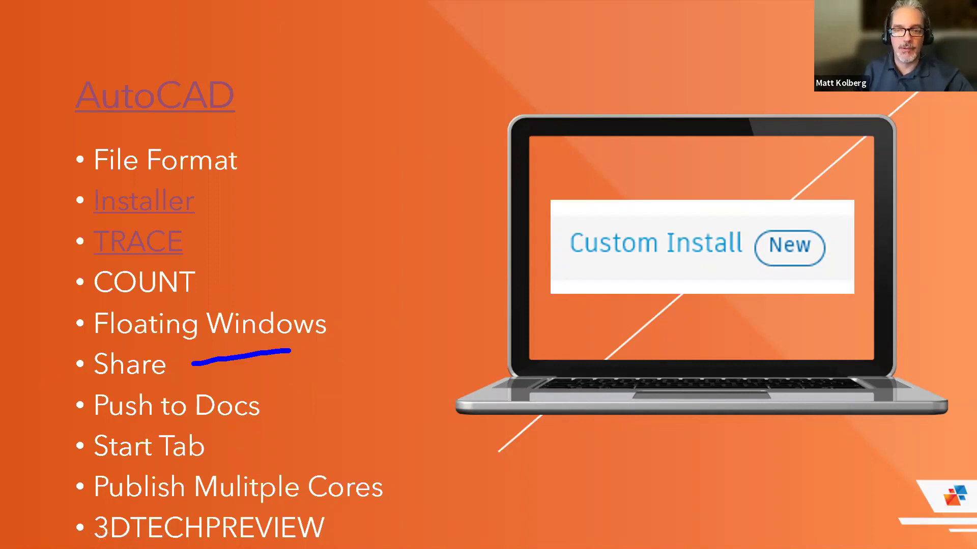
pyautogui.press('e')
pyautogui.hotkey('alt', 'Tab')
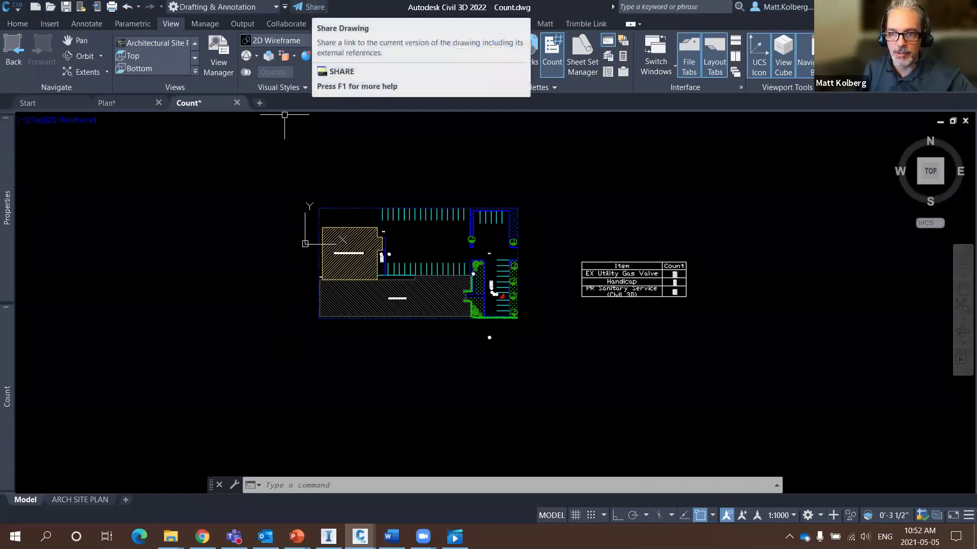
# Step: Run Share Drawing from the Collaborate tab to generate a link for Count.dwg
pyautogui.moveTo(315, 21); pyautogui.dragTo(362, 197)
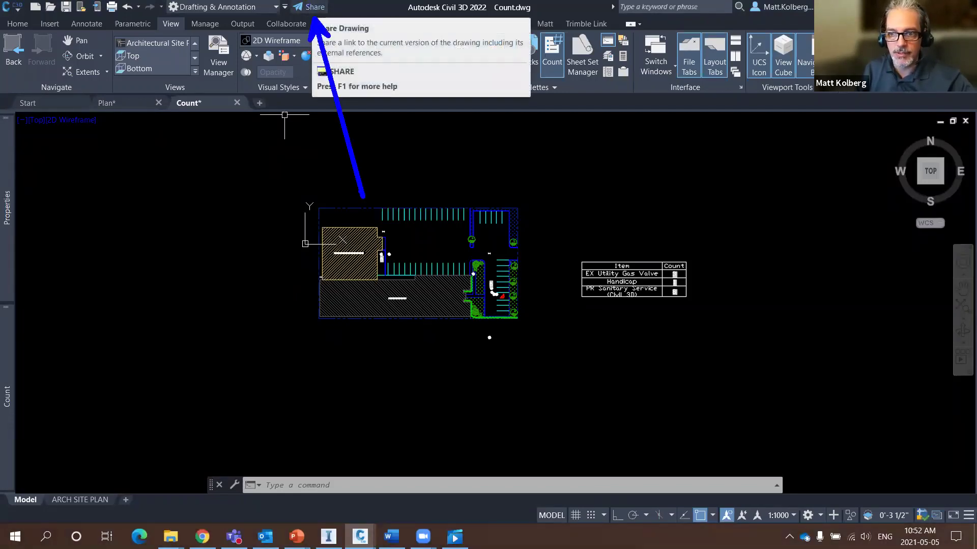
pyautogui.press('Escape')
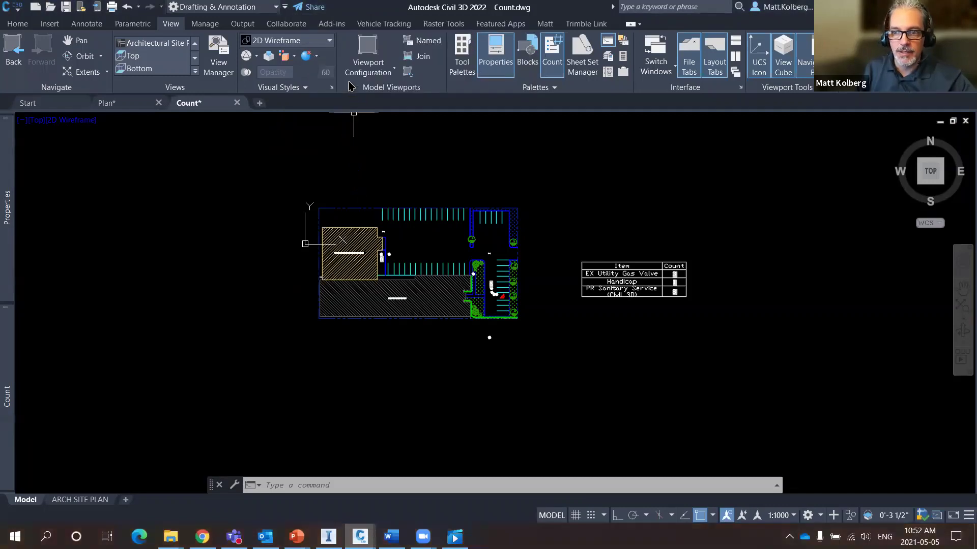
pyautogui.click(279, 25)
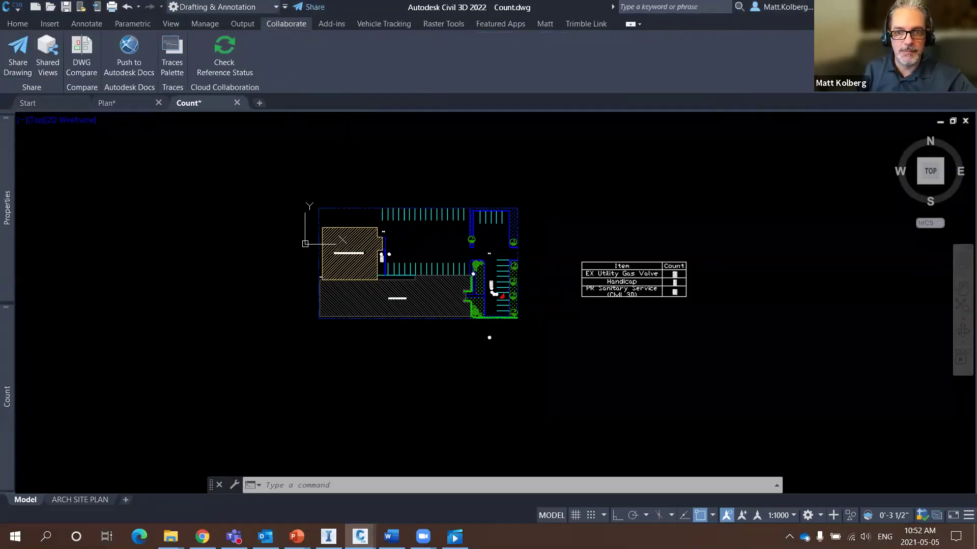
pyautogui.click(18, 51)
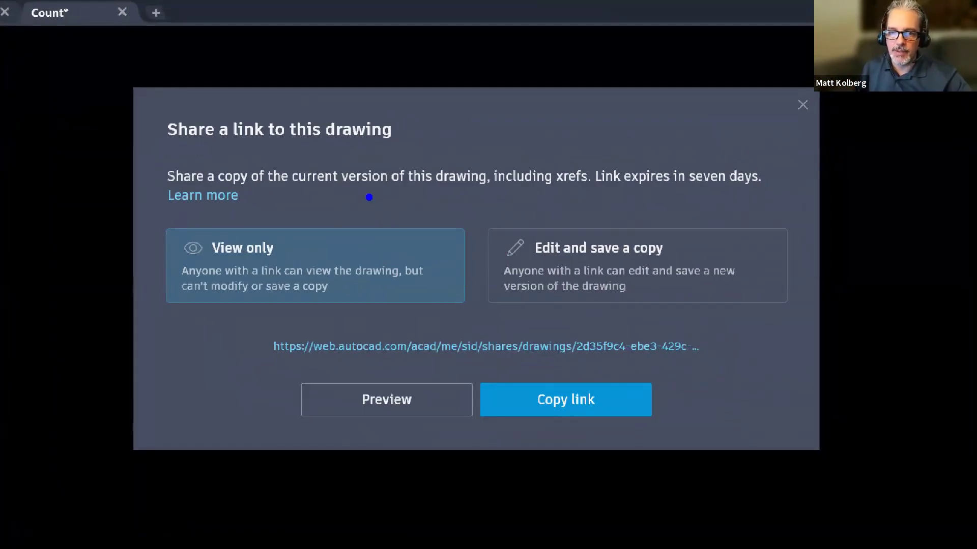
# Step: Circle the share dialog's title, seven-day expiry note, help link, and both access options
pyautogui.moveTo(222, 162); pyautogui.dragTo(131, 115)
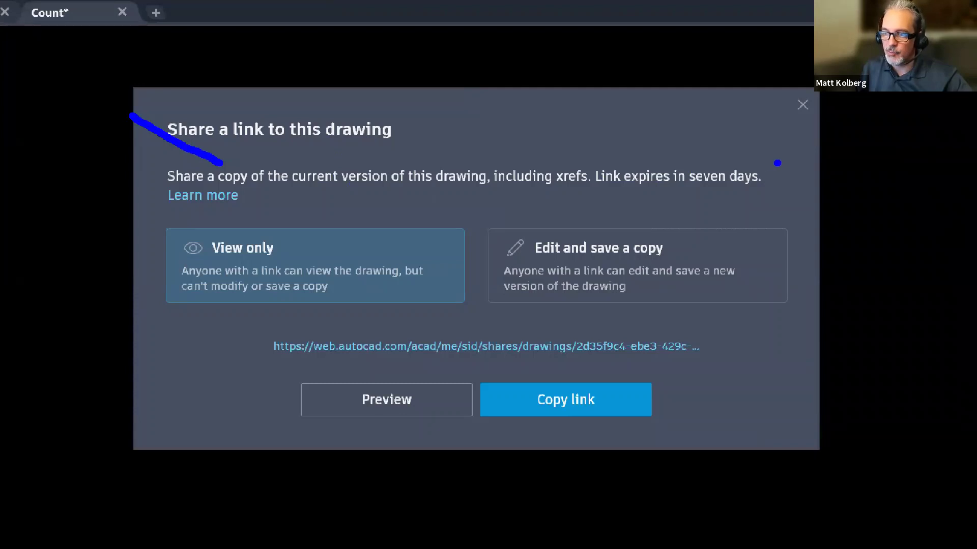
pyautogui.moveTo(778, 160)
pyautogui.mouseDown()
pyautogui.moveTo(715, 145)
pyautogui.moveTo(657, 179)
pyautogui.moveTo(776, 155)
pyautogui.moveTo(738, 141)
pyautogui.mouseUp()
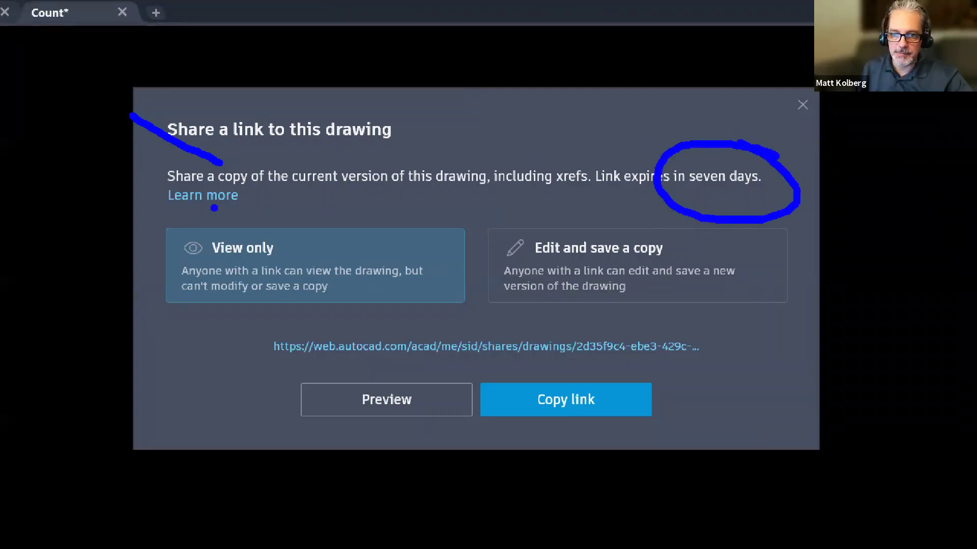
pyautogui.moveTo(250, 169)
pyautogui.mouseDown()
pyautogui.moveTo(125, 189)
pyautogui.moveTo(247, 174)
pyautogui.mouseUp()
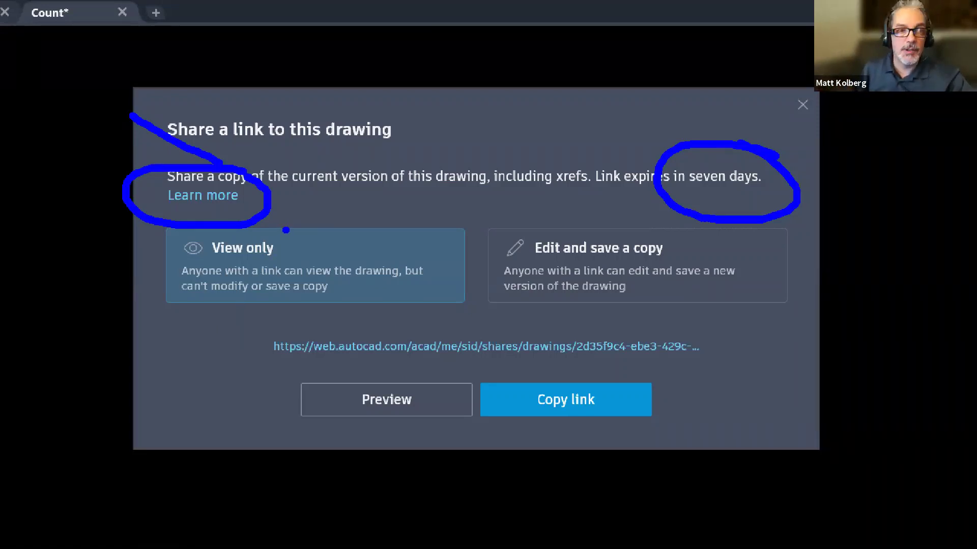
pyautogui.moveTo(277, 227)
pyautogui.mouseDown()
pyautogui.moveTo(149, 234)
pyautogui.moveTo(185, 347)
pyautogui.moveTo(322, 259)
pyautogui.moveTo(236, 208)
pyautogui.mouseUp()
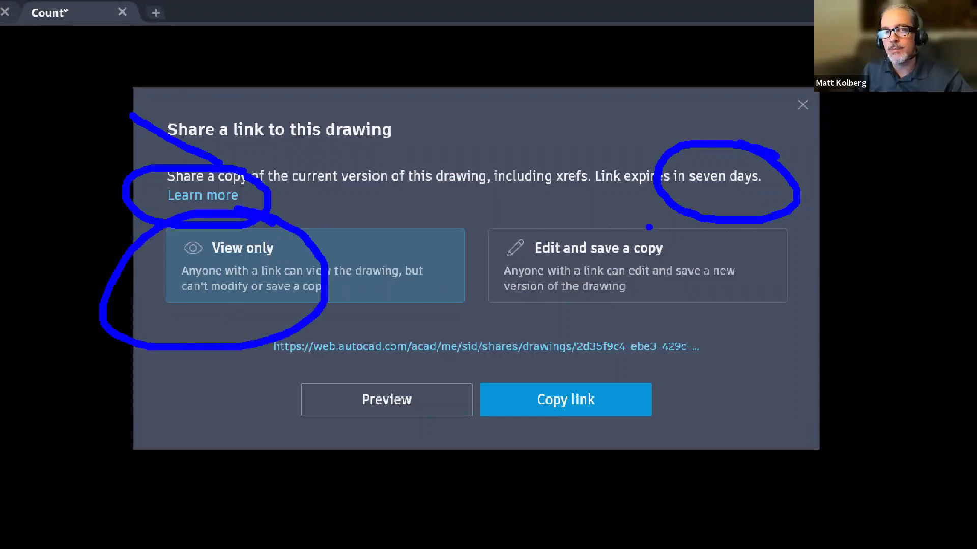
pyautogui.moveTo(607, 202)
pyautogui.mouseDown()
pyautogui.moveTo(377, 325)
pyautogui.moveTo(560, 186)
pyautogui.mouseUp()
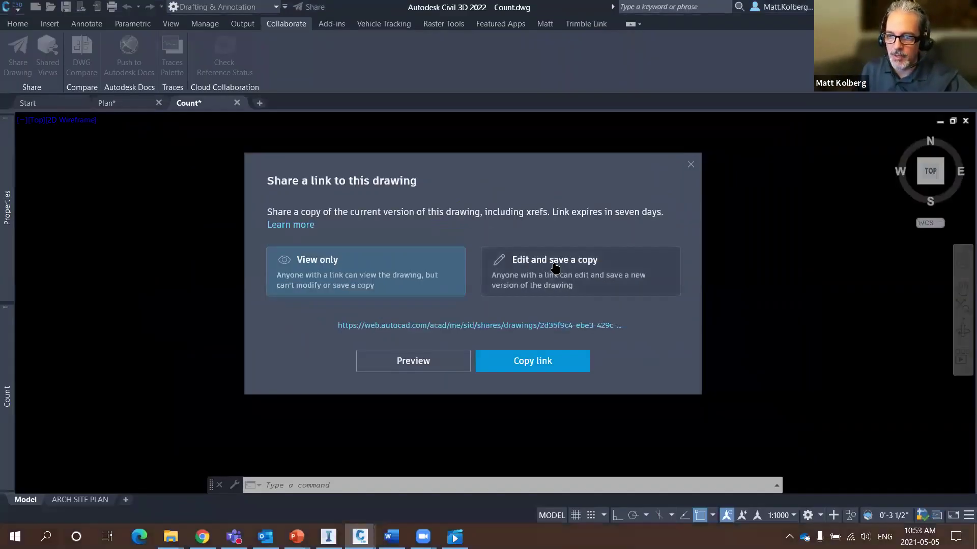
# Step: Choose view-only access, highlight the generated link, clear the ink, and close the dialog
pyautogui.click(316, 263)
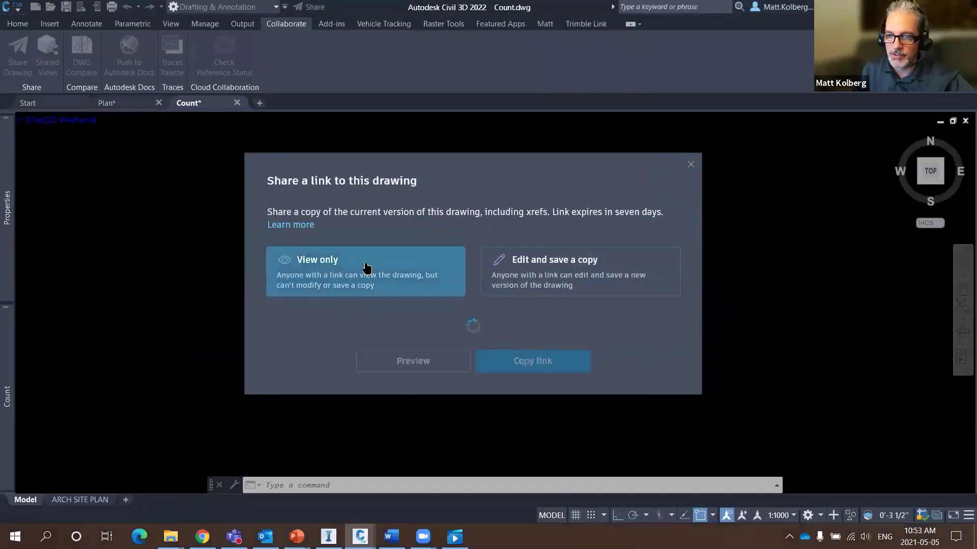
pyautogui.moveTo(454, 305)
pyautogui.mouseDown()
pyautogui.moveTo(351, 299)
pyautogui.moveTo(384, 352)
pyautogui.moveTo(579, 354)
pyautogui.moveTo(643, 306)
pyautogui.moveTo(436, 288)
pyautogui.mouseUp()
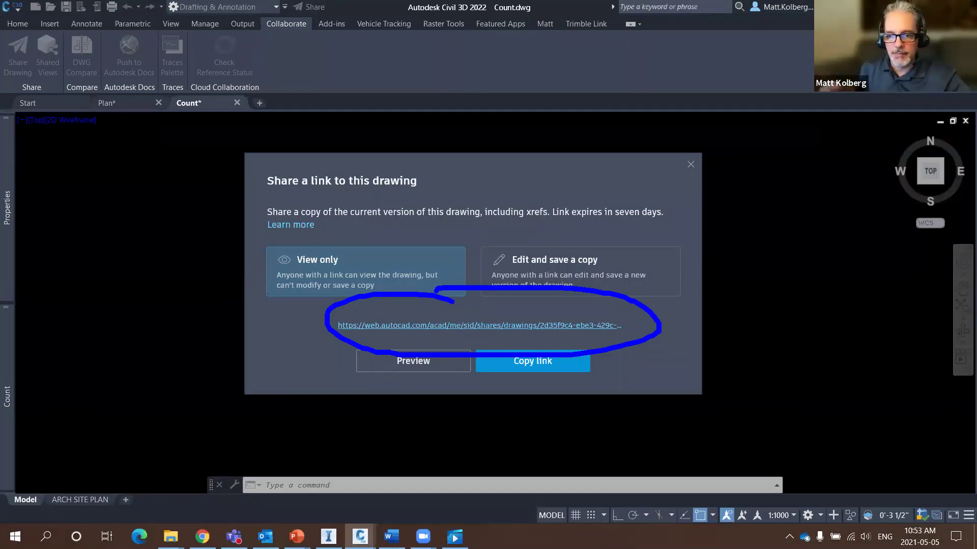
pyautogui.moveTo(323, 227)
pyautogui.mouseDown()
pyautogui.moveTo(361, 249)
pyautogui.moveTo(345, 231)
pyautogui.mouseUp()
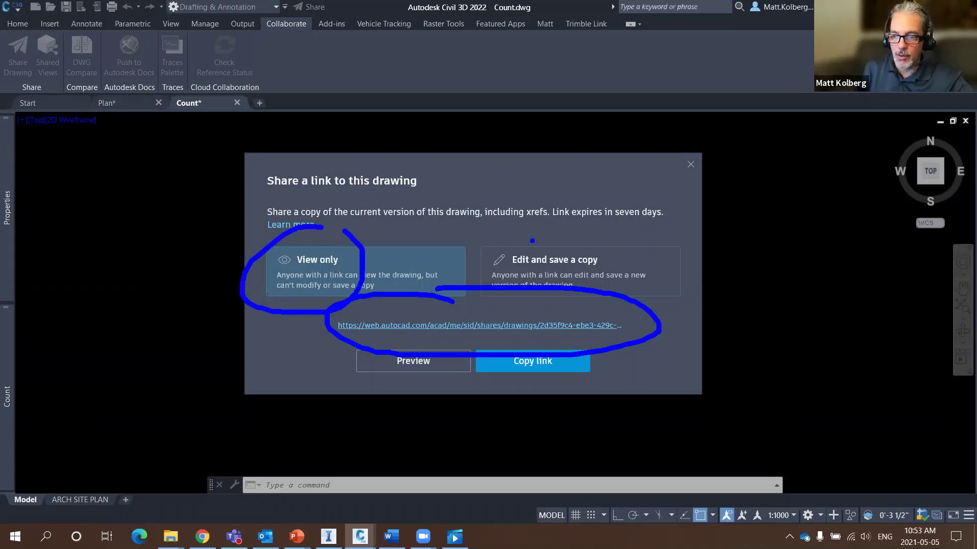
pyautogui.moveTo(550, 230)
pyautogui.mouseDown()
pyautogui.moveTo(516, 312)
pyautogui.moveTo(572, 217)
pyautogui.mouseUp()
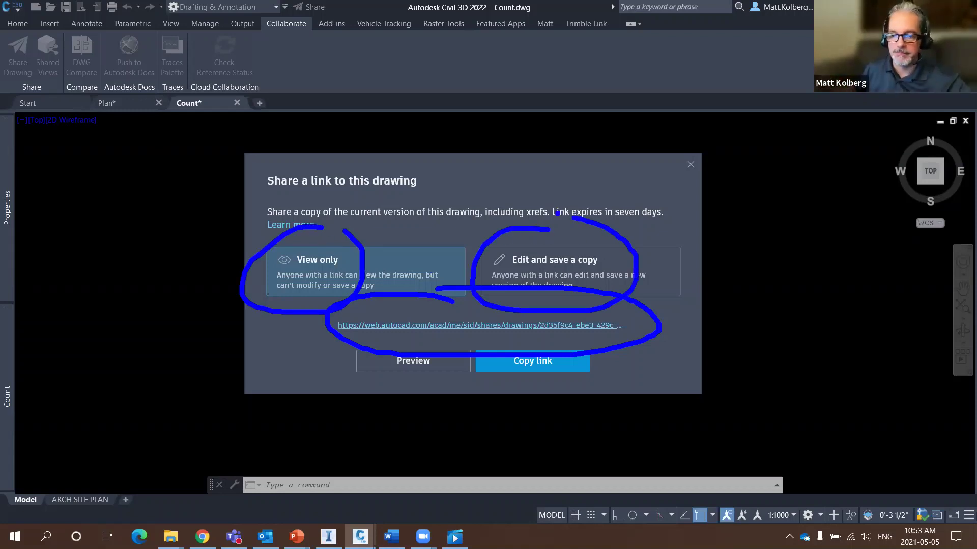
pyautogui.press('Escape')
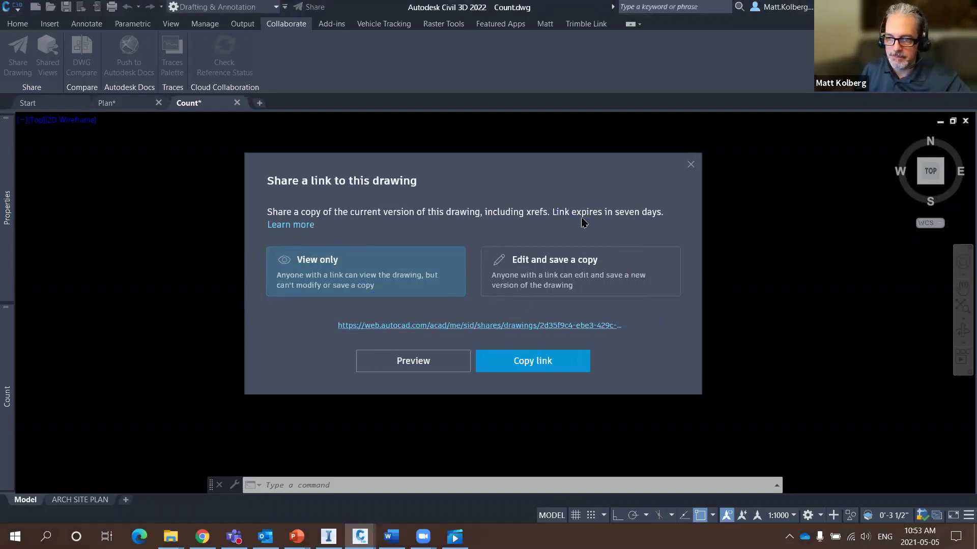
pyautogui.click(691, 168)
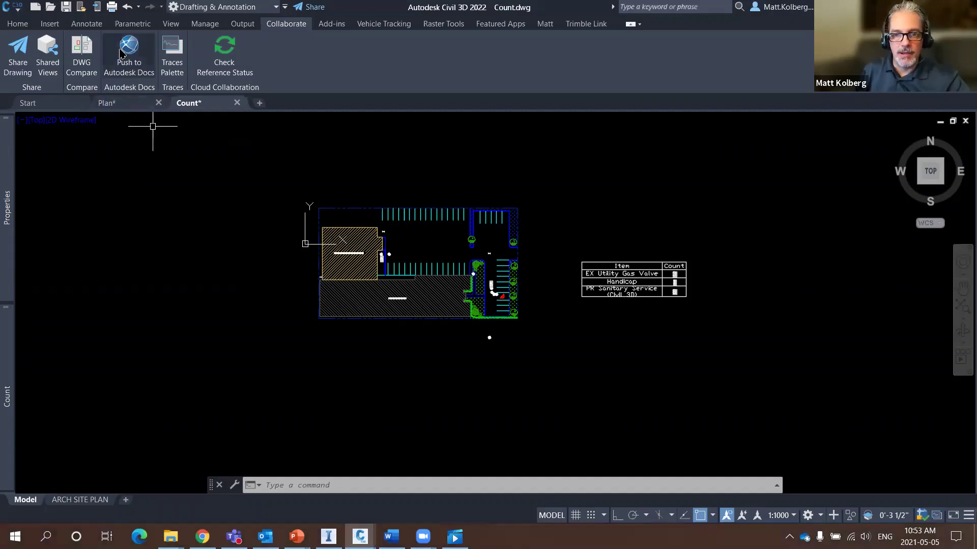
# Step: Show the ARCH SITE PLAN layout and open F1 help for Push to Autodesk Docs on the Collaborate tab
pyautogui.click(74, 500)
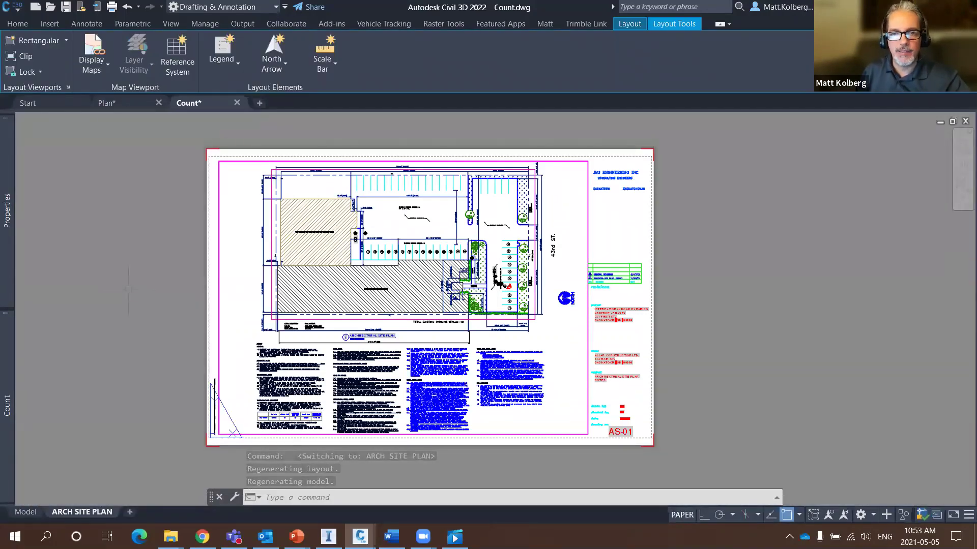
pyautogui.click(286, 24)
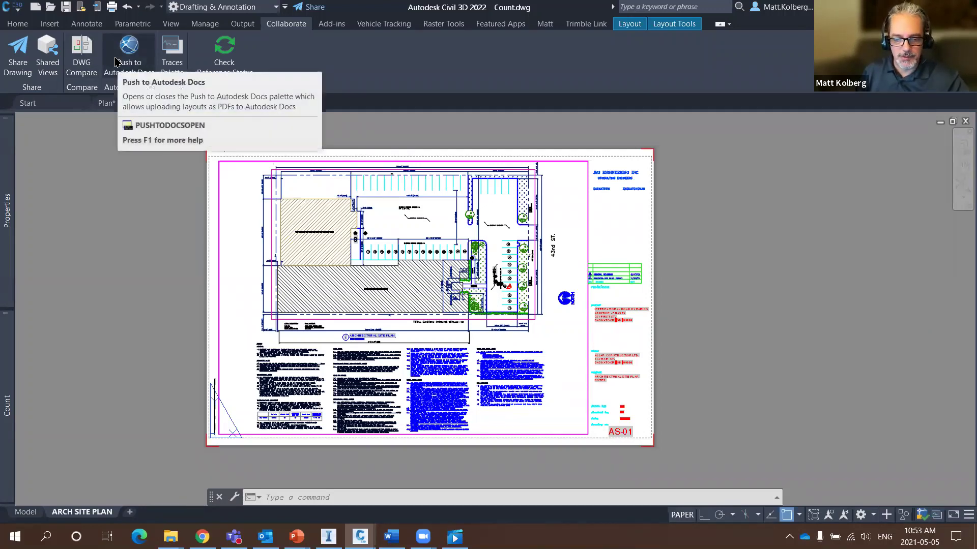
pyautogui.press('F1')
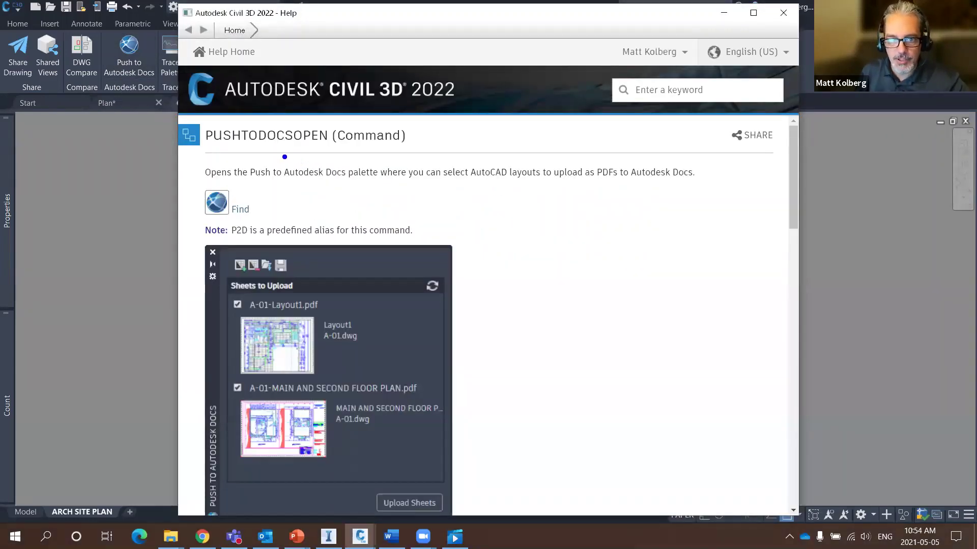
# Step: Scroll through the PUSHTODOCSOPEN help page, circling its description and project folder image, then close Help
pyautogui.moveTo(269, 139)
pyautogui.mouseDown()
pyautogui.moveTo(241, 141)
pyautogui.moveTo(305, 193)
pyautogui.moveTo(496, 178)
pyautogui.moveTo(296, 142)
pyautogui.moveTo(243, 142)
pyautogui.mouseUp()
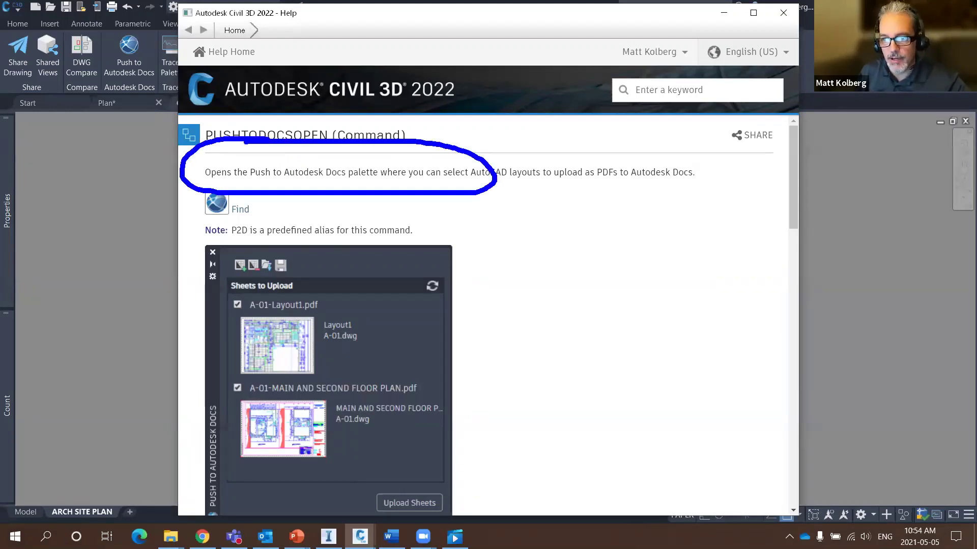
pyautogui.press('Escape')
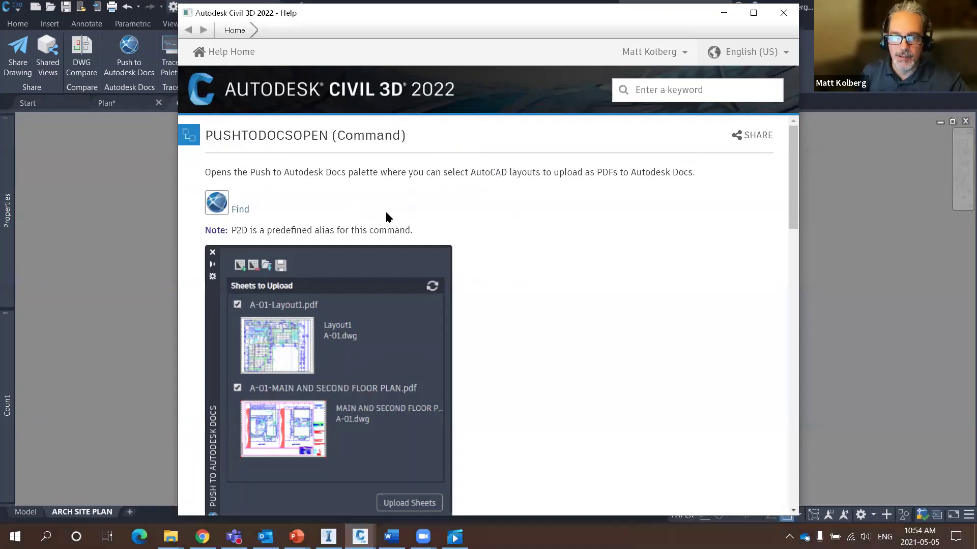
pyautogui.scroll(-6, 397, 212)
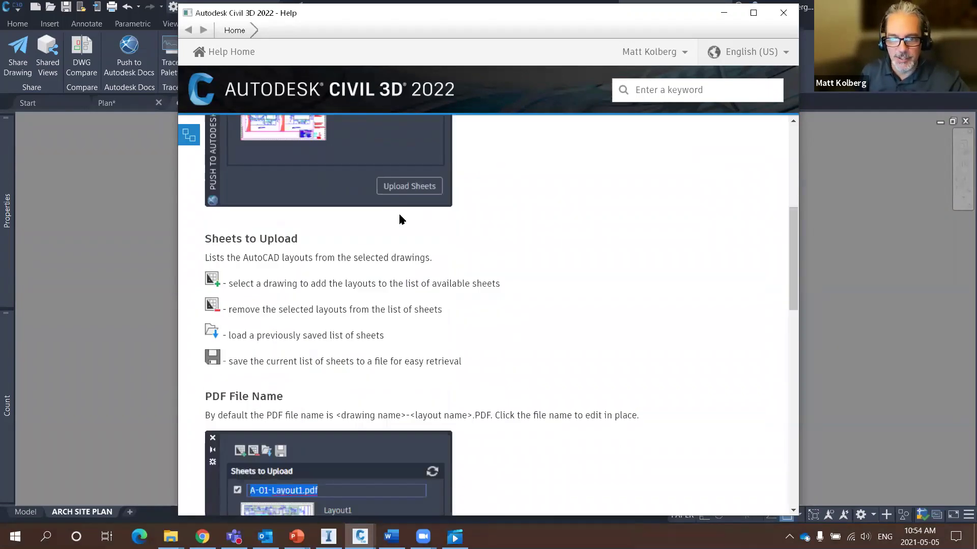
pyautogui.scroll(-1, 400, 218)
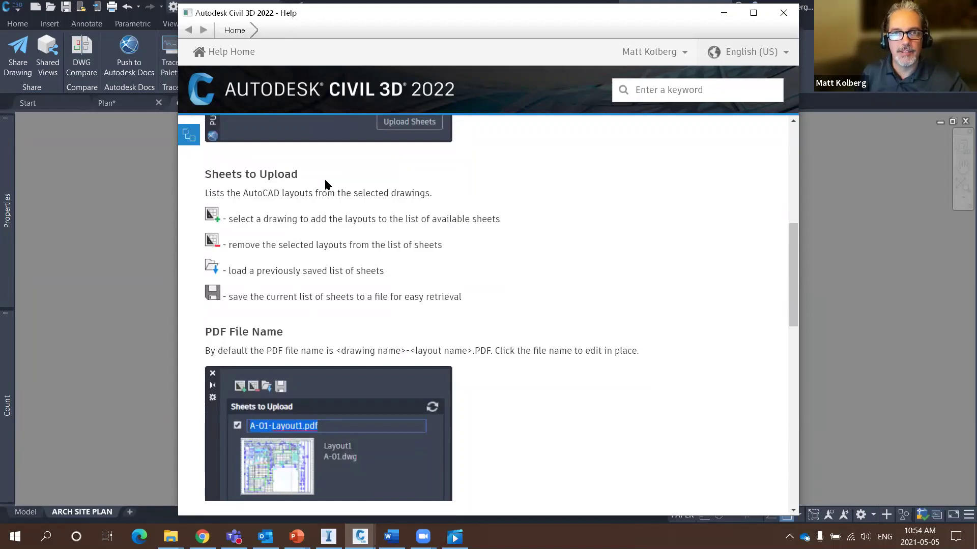
pyautogui.scroll(-2, 328, 191)
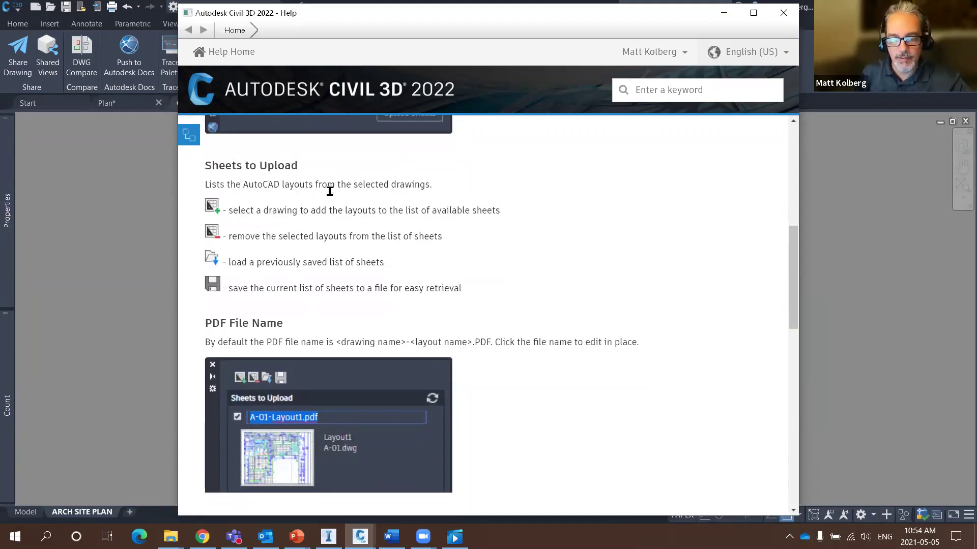
pyautogui.scroll(-4, 277, 201)
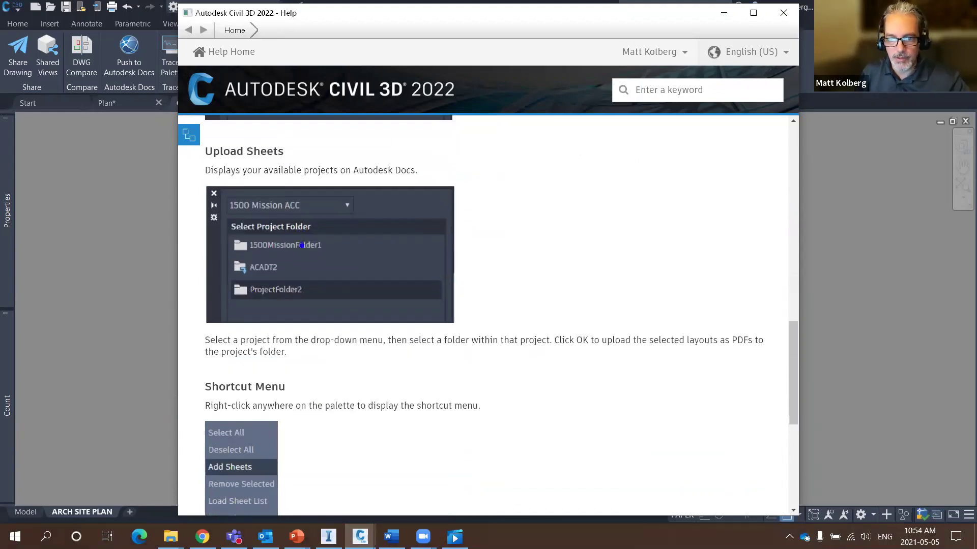
pyautogui.moveTo(349, 194)
pyautogui.mouseDown()
pyautogui.moveTo(167, 284)
pyautogui.moveTo(318, 322)
pyautogui.moveTo(360, 168)
pyautogui.mouseUp()
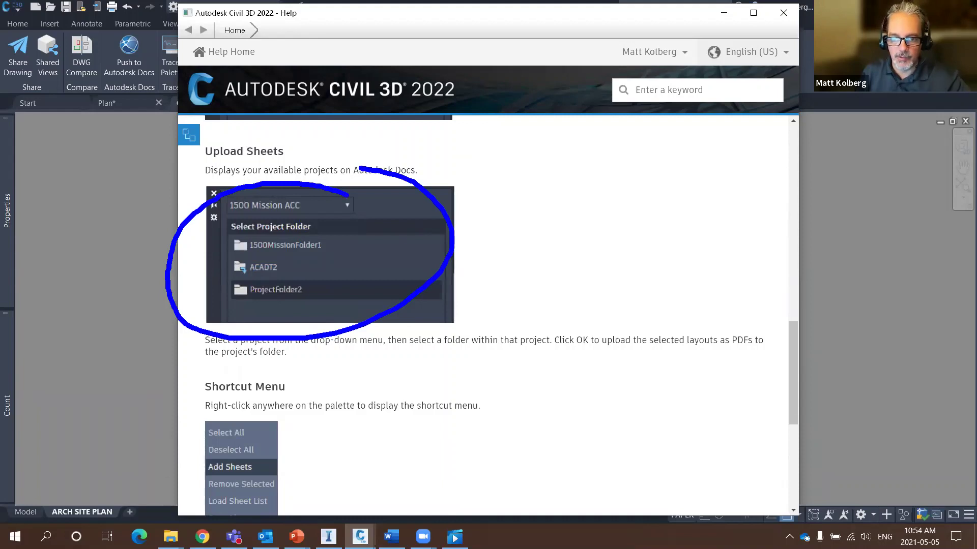
pyautogui.press('Escape')
pyautogui.scroll(-4, 387, 292)
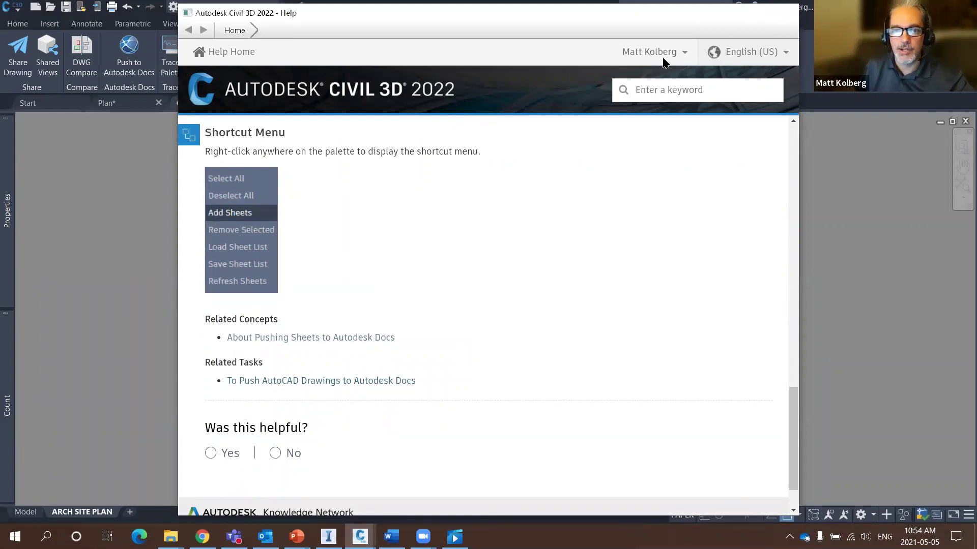
pyautogui.hotkey('alt', 'F4')
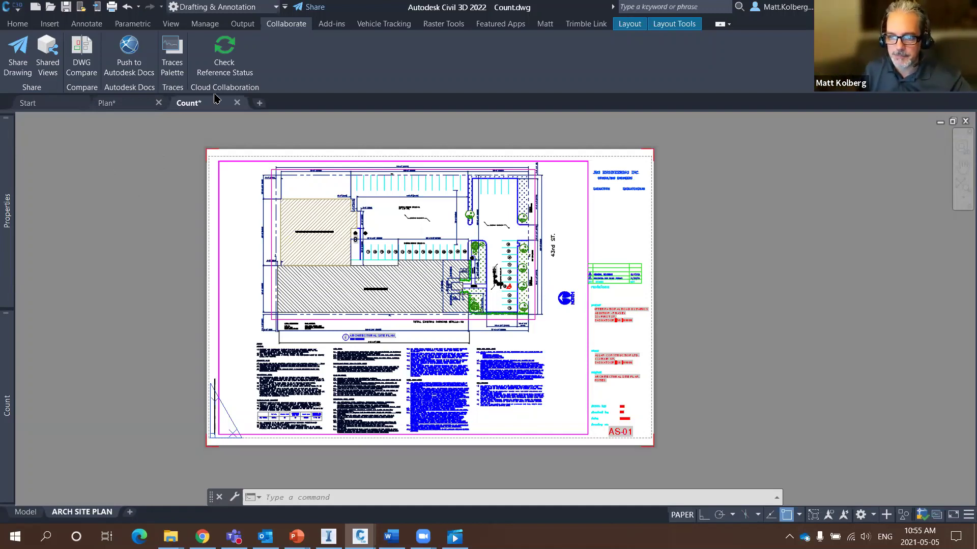
# Step: Flip to the PowerPoint slideshow and back, then display the Start tab's recent drawings list
pyautogui.click(8, 406)
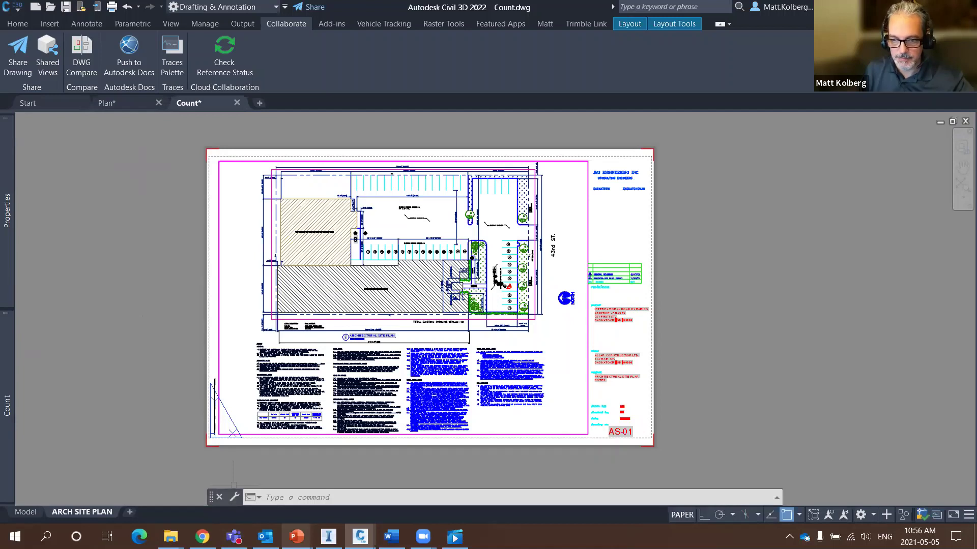
pyautogui.moveTo(297, 537)
pyautogui.click(302, 468)
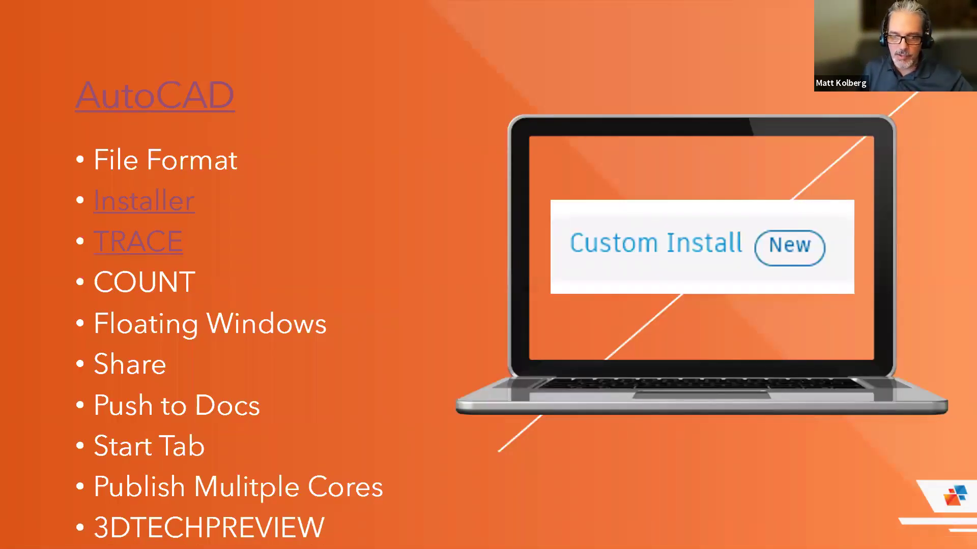
pyautogui.hotkey('alt', 'Tab')
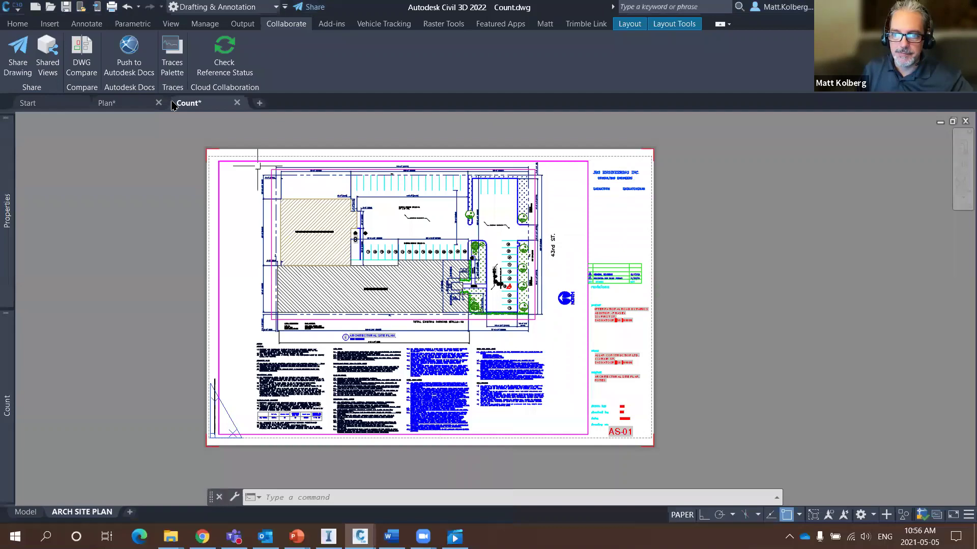
pyautogui.click(39, 105)
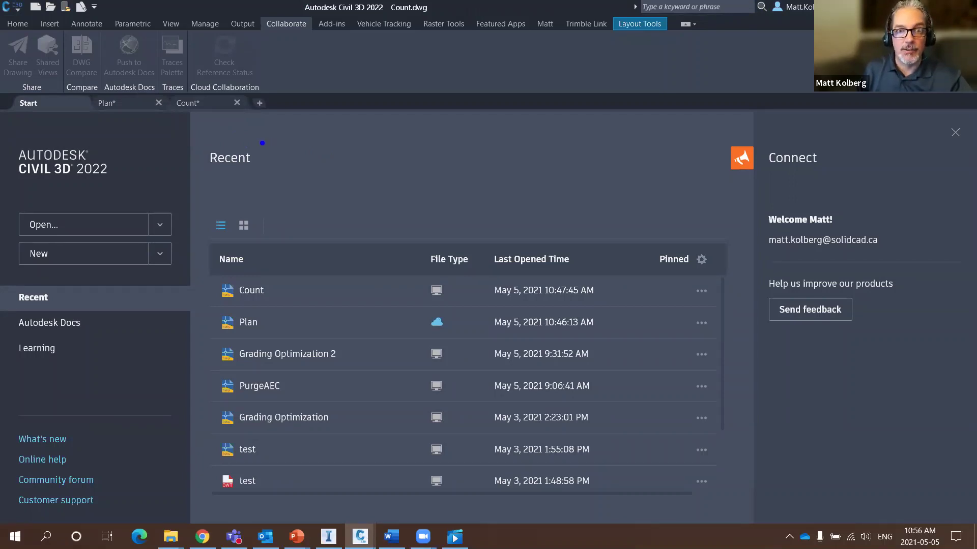
# Step: Circle the Start page's Open, New and Recent areas, clear the ink, and return to the slideshow
pyautogui.moveTo(81, 182)
pyautogui.mouseDown()
pyautogui.moveTo(106, 206)
pyautogui.moveTo(81, 191)
pyautogui.mouseUp()
pyautogui.moveTo(65, 231)
pyautogui.mouseDown()
pyautogui.moveTo(36, 249)
pyautogui.moveTo(69, 243)
pyautogui.mouseUp()
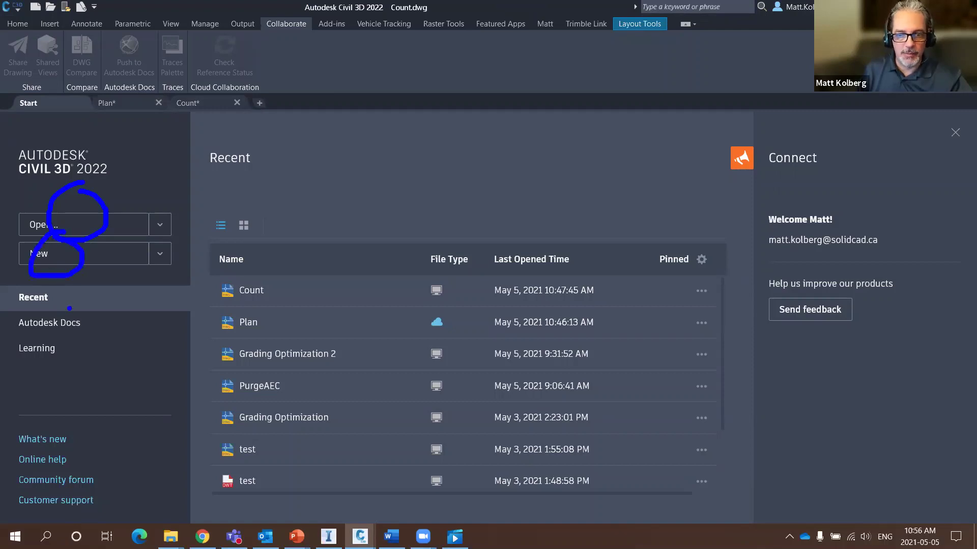
pyautogui.moveTo(302, 212)
pyautogui.mouseDown()
pyautogui.moveTo(116, 368)
pyautogui.moveTo(327, 517)
pyautogui.moveTo(370, 208)
pyautogui.moveTo(190, 208)
pyautogui.mouseUp()
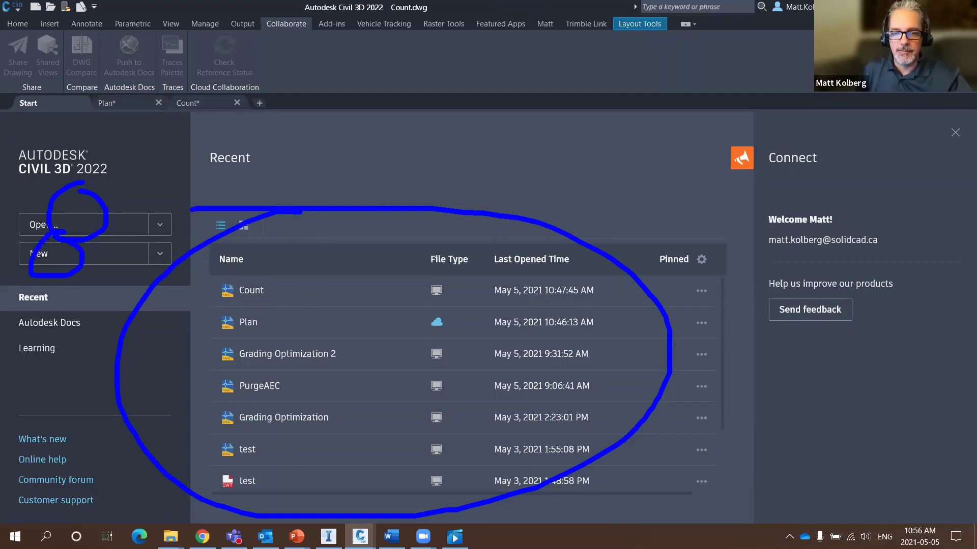
pyautogui.press('Escape')
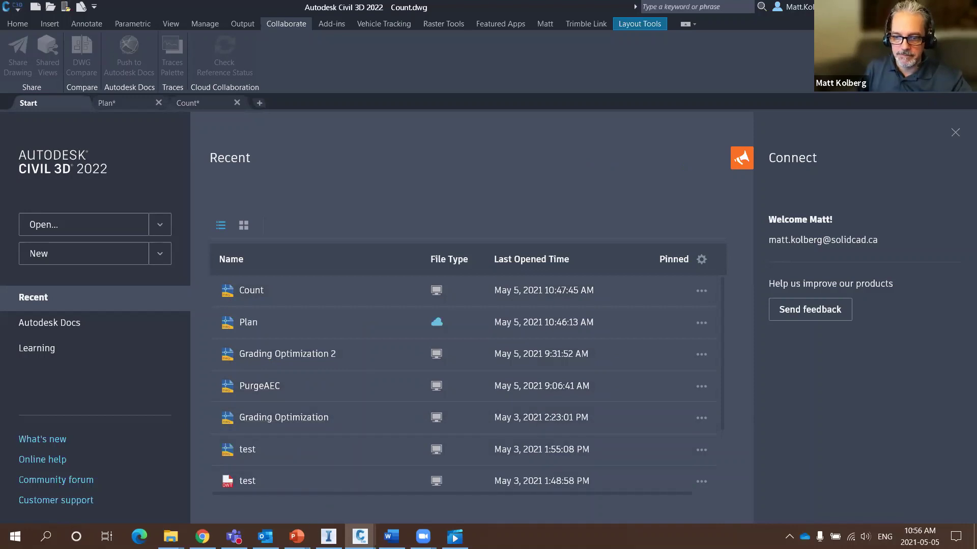
pyautogui.click(297, 537)
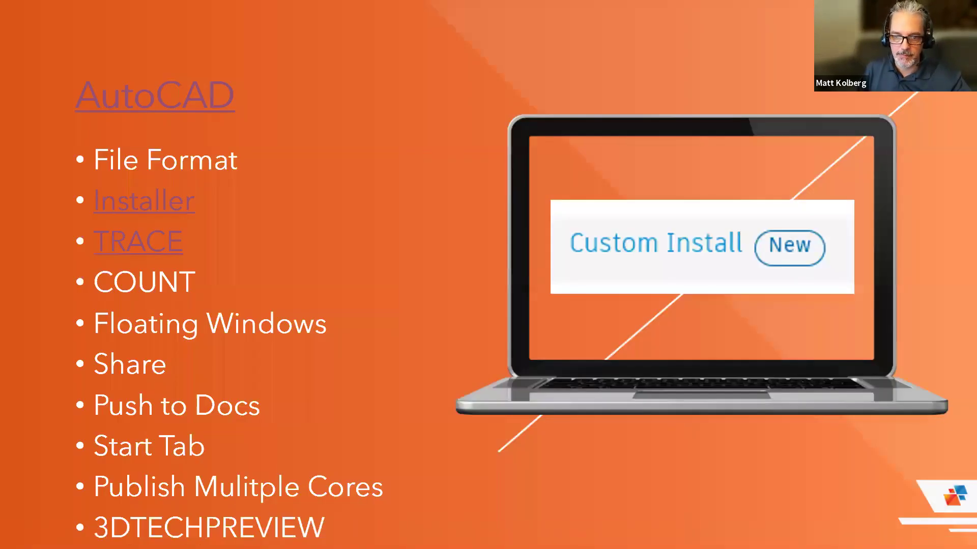
# Step: Circle Publish Multiple Cores with the pen, erase it, then draw an arrow to 3DTECHPREVIEW
pyautogui.moveTo(361, 458)
pyautogui.mouseDown()
pyautogui.moveTo(311, 448)
pyautogui.moveTo(152, 466)
pyautogui.moveTo(105, 493)
pyautogui.moveTo(222, 521)
pyautogui.moveTo(406, 507)
pyautogui.moveTo(414, 464)
pyautogui.moveTo(278, 442)
pyautogui.mouseUp()
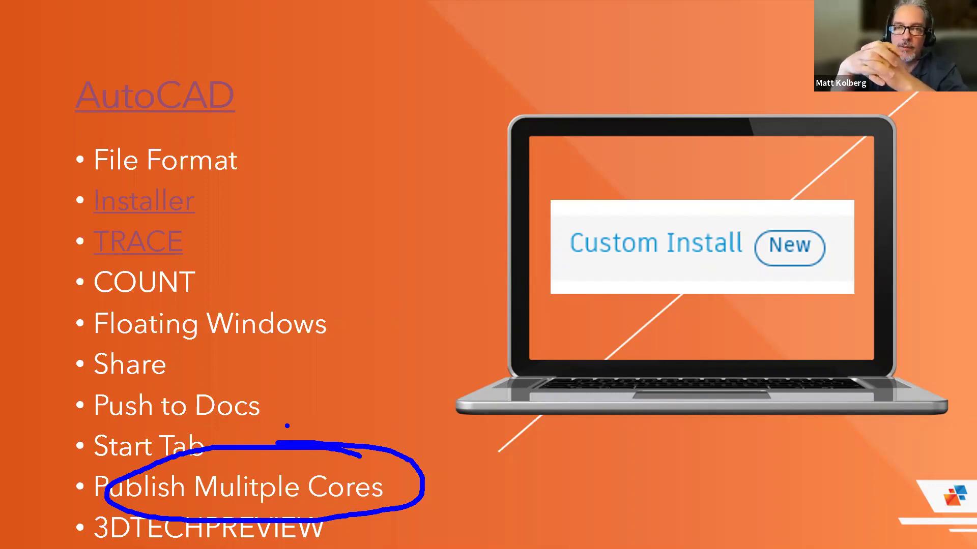
pyautogui.press('e')
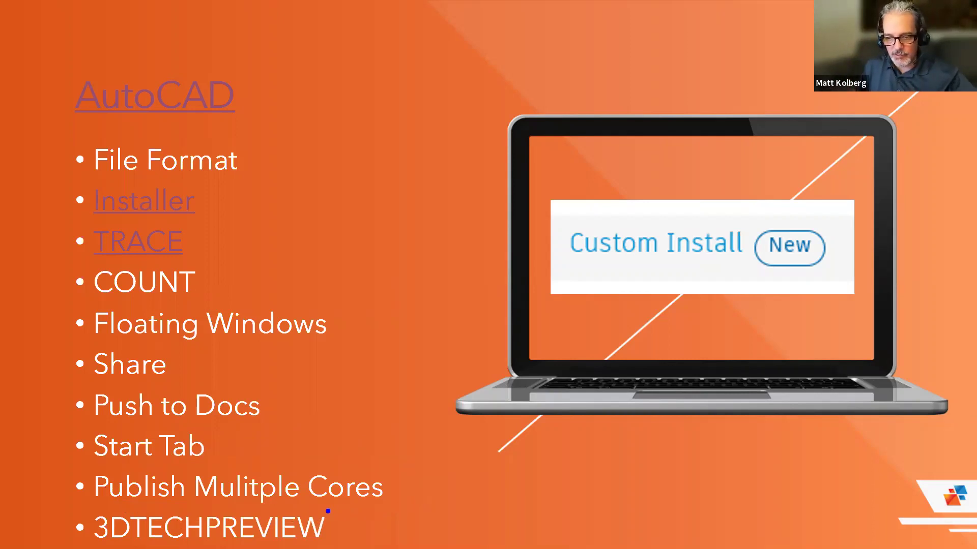
pyautogui.keyDown('ctrl'); pyautogui.keyDown('shift'); pyautogui.moveTo(327, 511); pyautogui.dragTo(381, 366); pyautogui.keyUp('shift'); pyautogui.keyUp('ctrl')
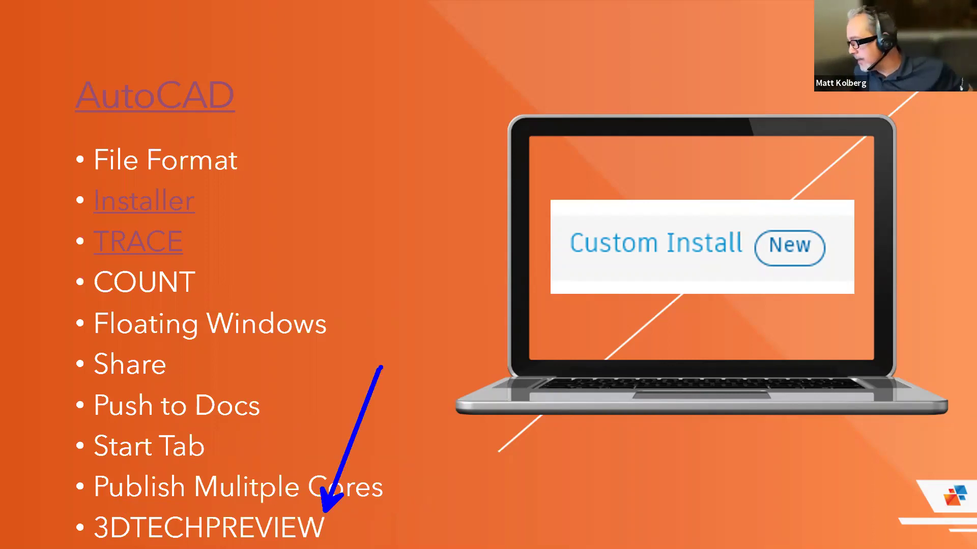
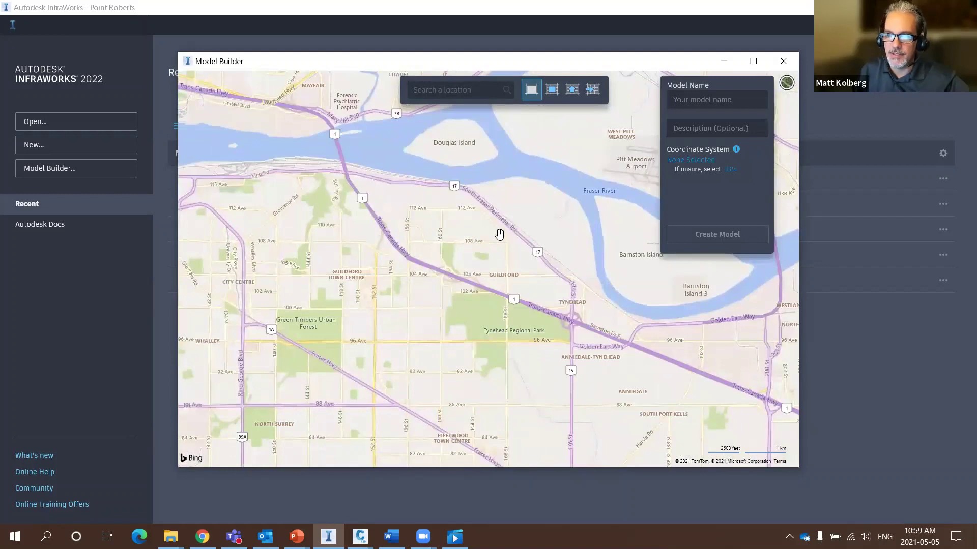
# Step: Zoom and pan the Model Builder Bing map so Douglas Island in the Fraser River is centred
pyautogui.scroll(-4, 499, 234)
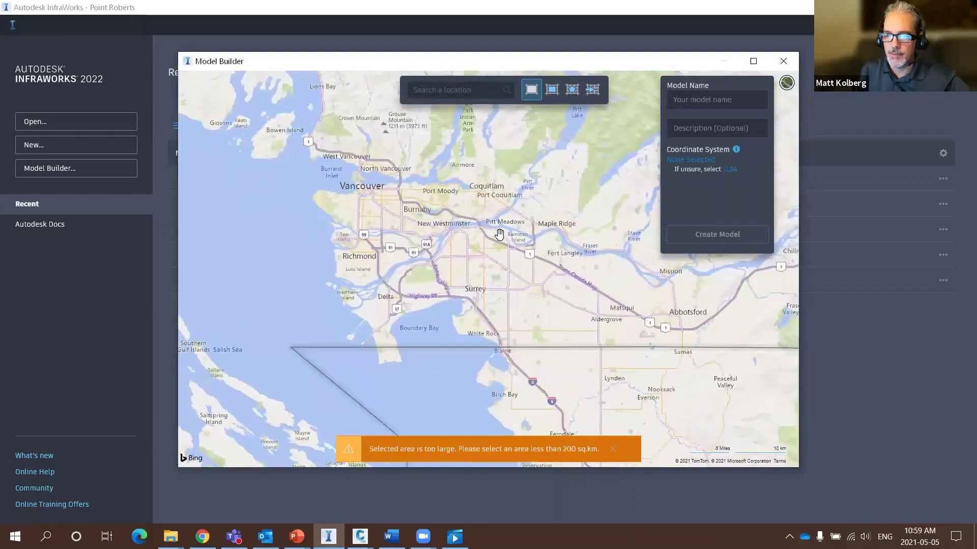
pyautogui.scroll(-3, 499, 234)
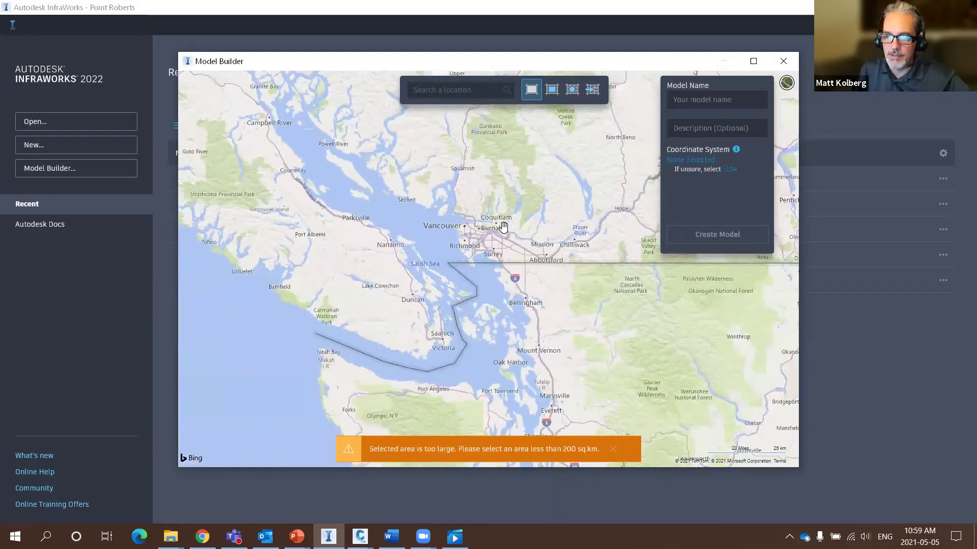
pyautogui.scroll(6, 503, 227)
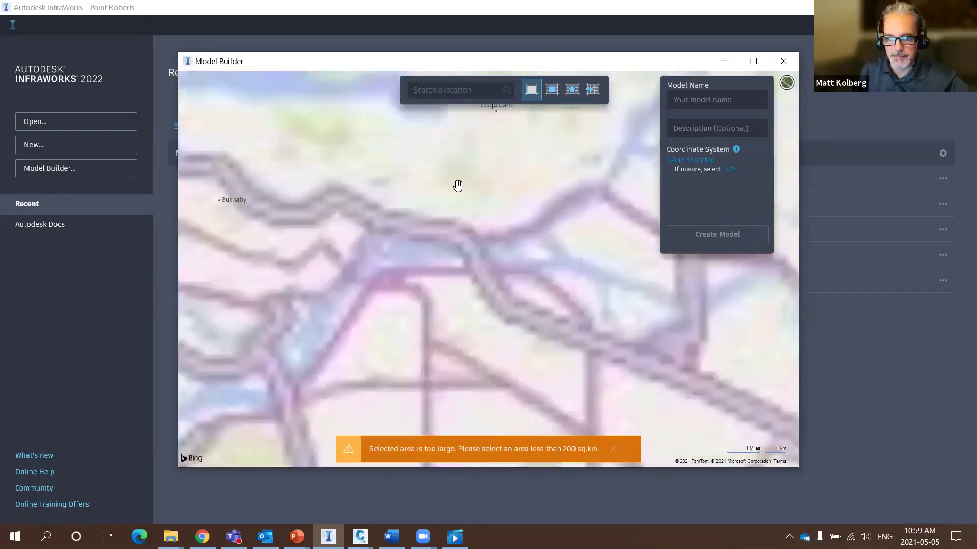
pyautogui.scroll(2, 421, 239)
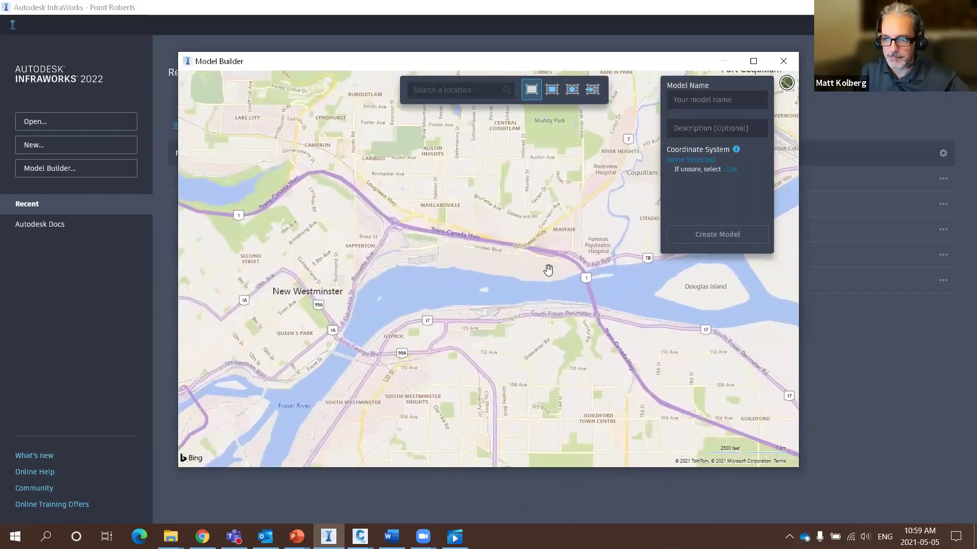
pyautogui.moveTo(692, 277); pyautogui.dragTo(471, 239)
pyautogui.scroll(3, 473, 242)
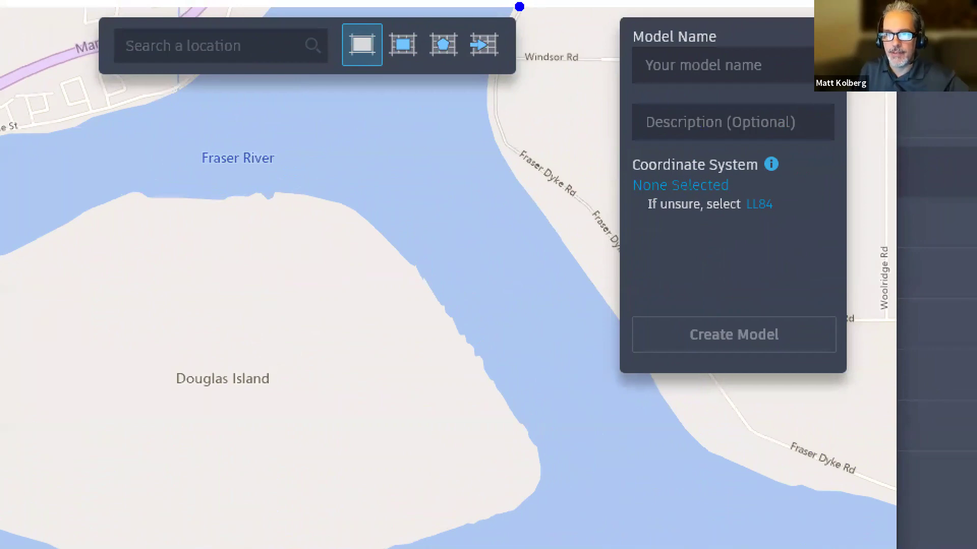
pyautogui.moveTo(519, 6)
pyautogui.mouseDown()
pyautogui.moveTo(469, 1)
pyautogui.moveTo(209, 110)
pyautogui.moveTo(529, 89)
pyautogui.moveTo(514, 5)
pyautogui.mouseUp()
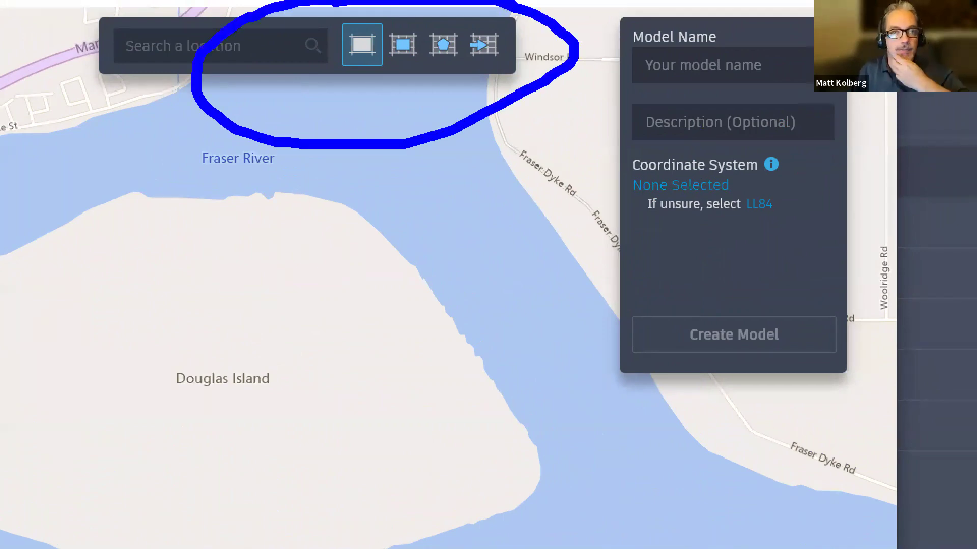
pyautogui.moveTo(672, 23)
pyautogui.mouseDown()
pyautogui.moveTo(617, 98)
pyautogui.moveTo(733, 35)
pyautogui.mouseUp()
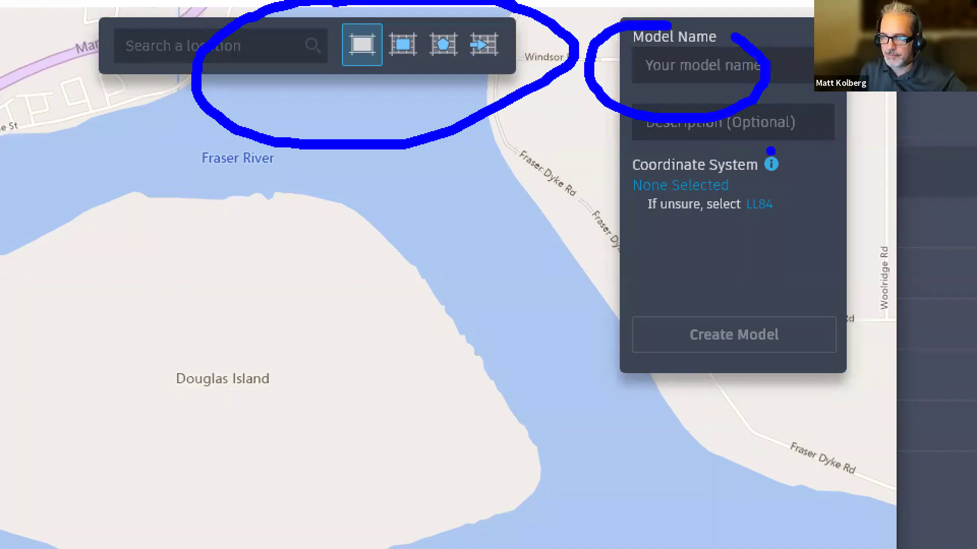
pyautogui.moveTo(770, 148)
pyautogui.mouseDown()
pyautogui.moveTo(653, 130)
pyautogui.moveTo(503, 245)
pyautogui.moveTo(787, 152)
pyautogui.moveTo(728, 124)
pyautogui.mouseUp()
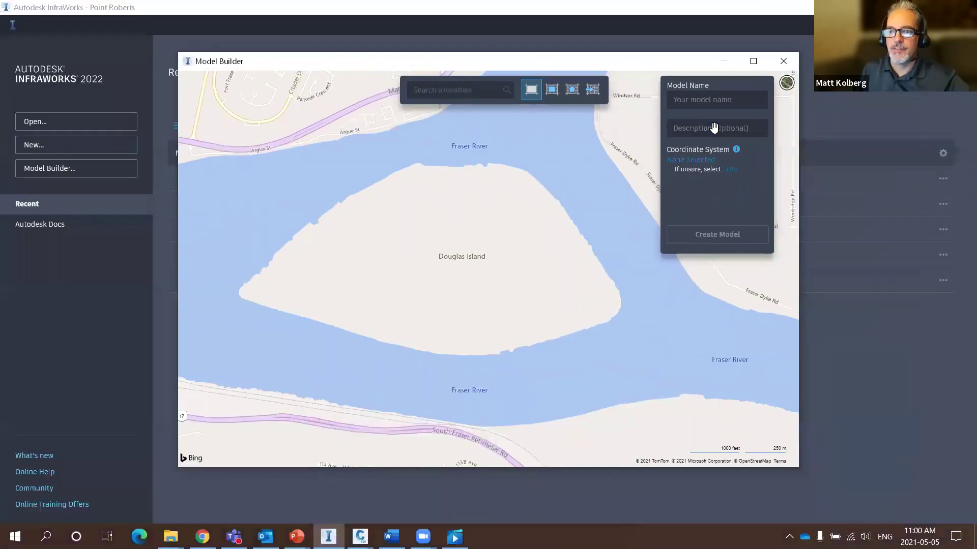
# Step: Close Model Builder and open the Point Roberts model from Recent
pyautogui.click(783, 61)
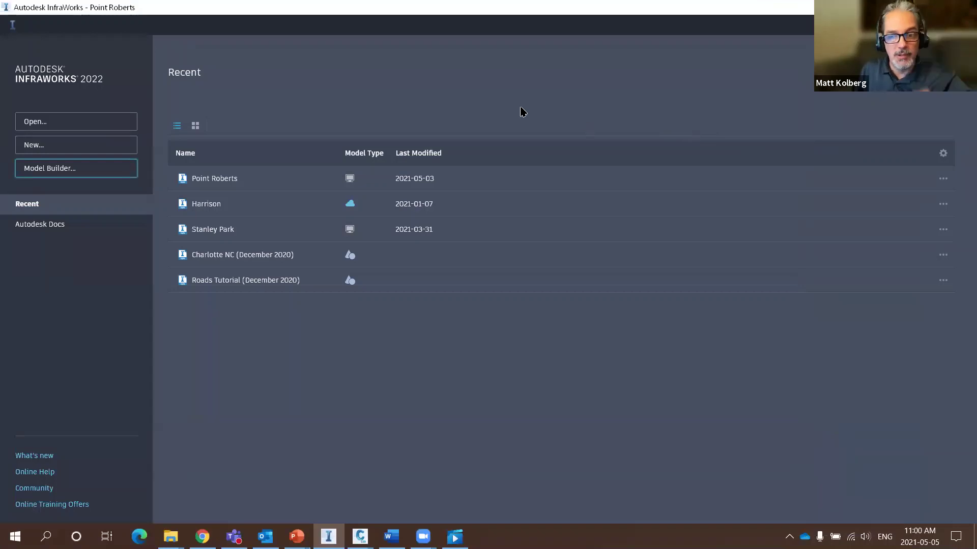
pyautogui.click(219, 178)
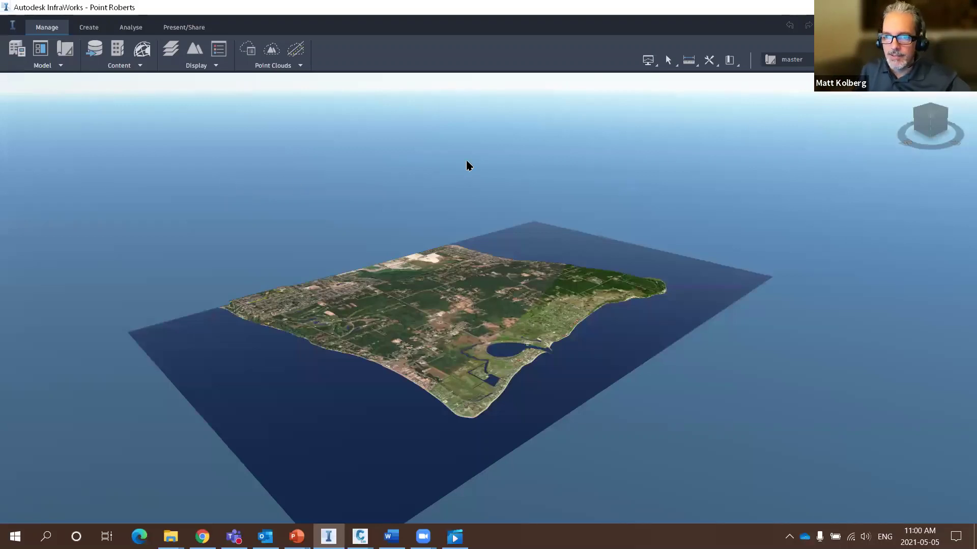
pyautogui.hotkey('alt', 'Tab')
pyautogui.hotkey('alt', 'Tab')
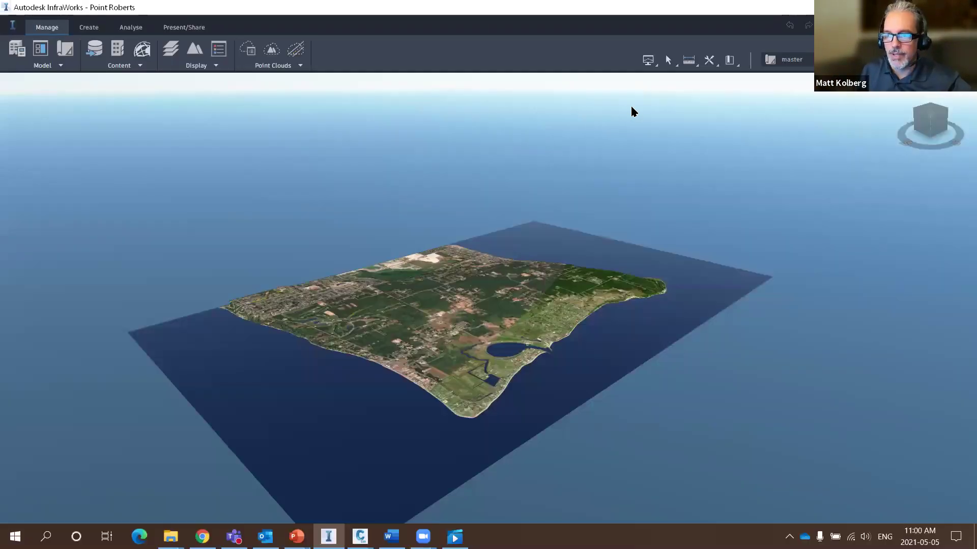
# Step: Go to the Decorations bookmark and select the roadside light-pole linear decoration
pyautogui.click(730, 62)
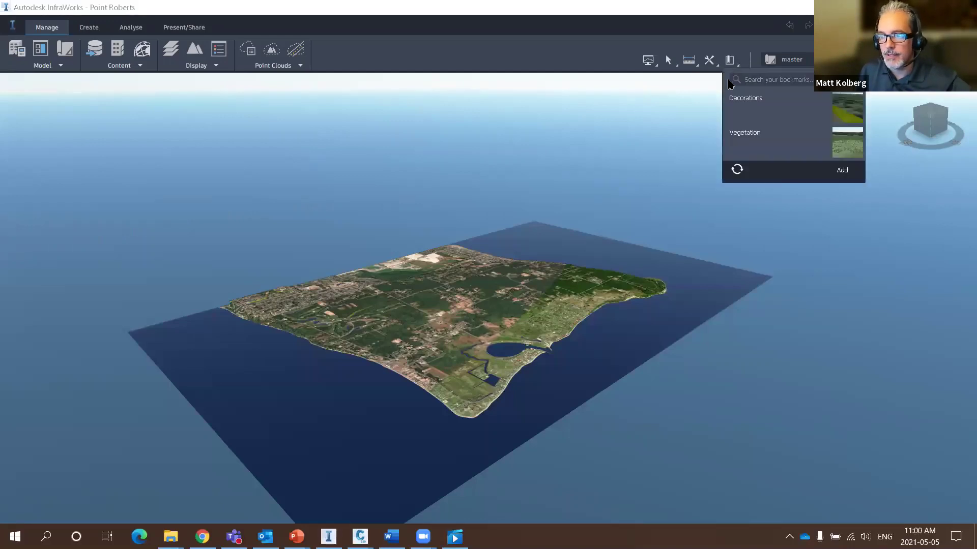
pyautogui.click(738, 105)
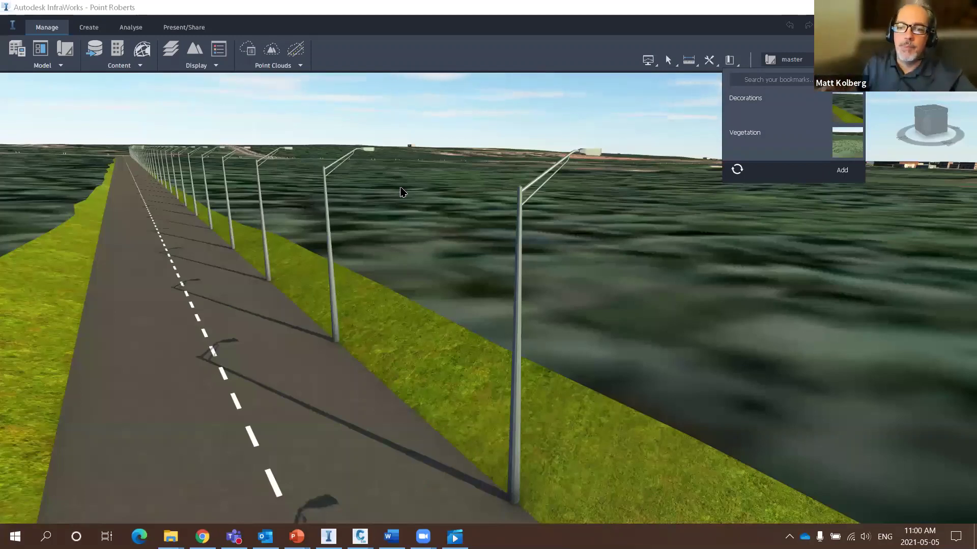
pyautogui.click(627, 120)
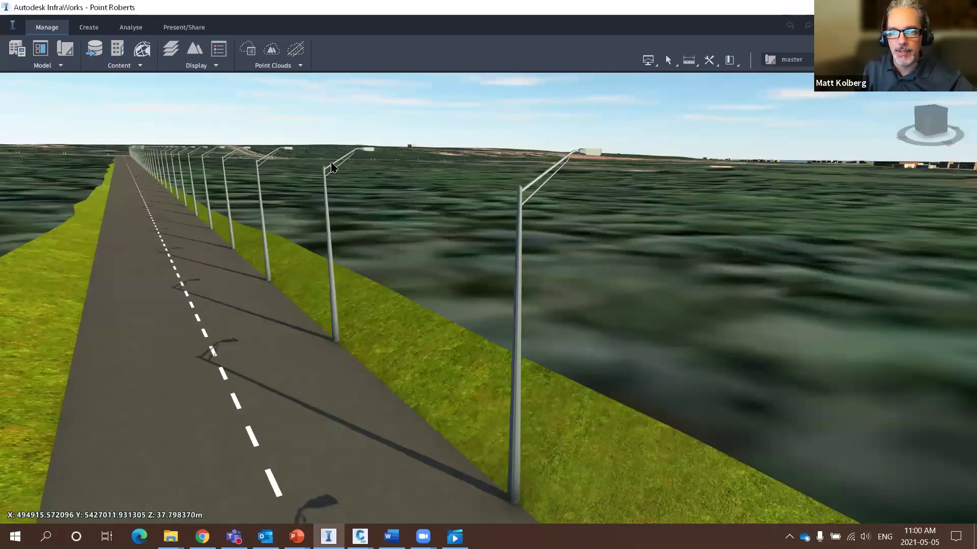
pyautogui.click(368, 149)
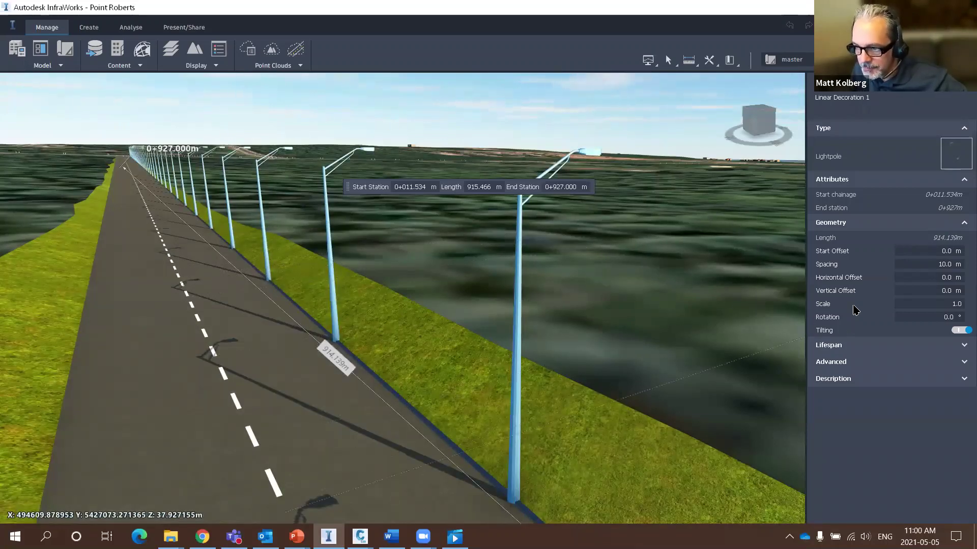
# Step: Set the light-pole spacing to 50 m and orbit to view the respaced poles
pyautogui.click(944, 264)
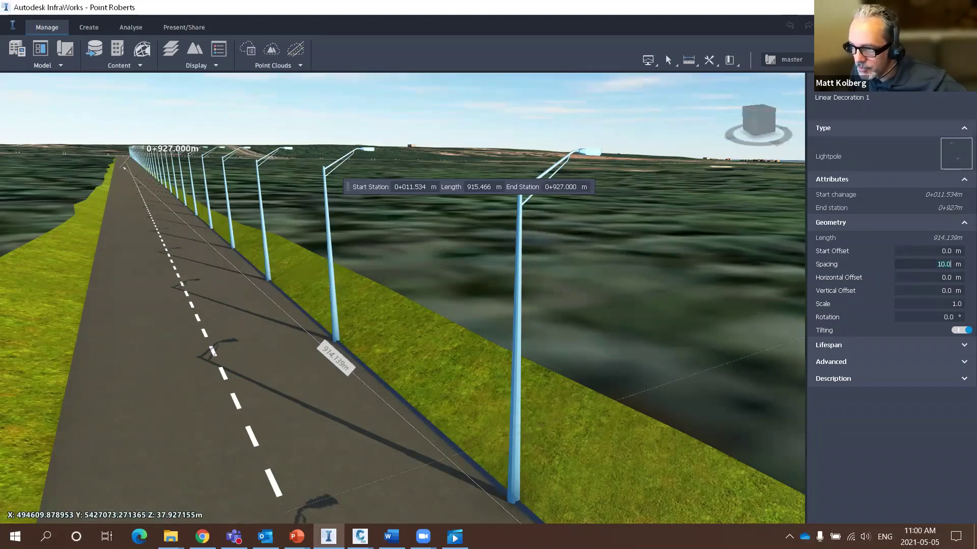
pyautogui.write('50')
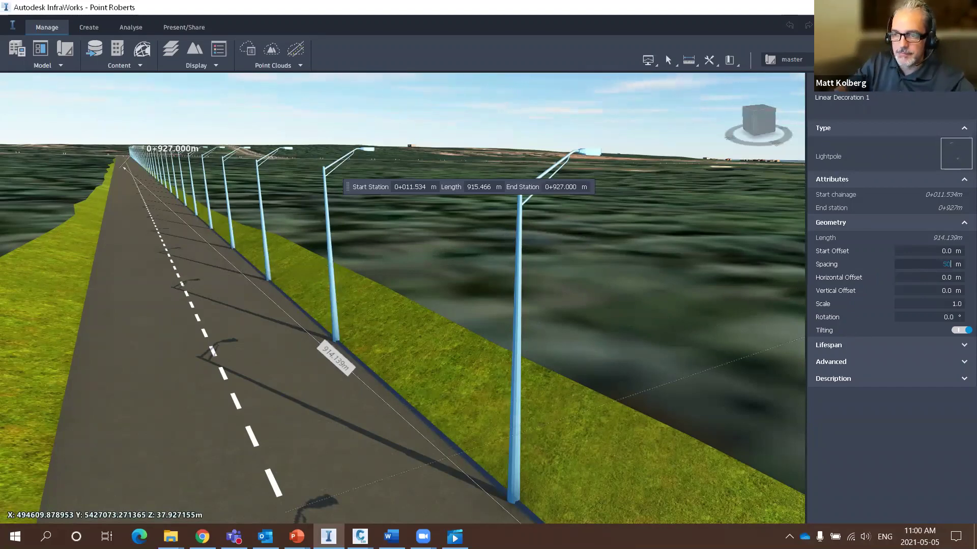
pyautogui.press('Return')
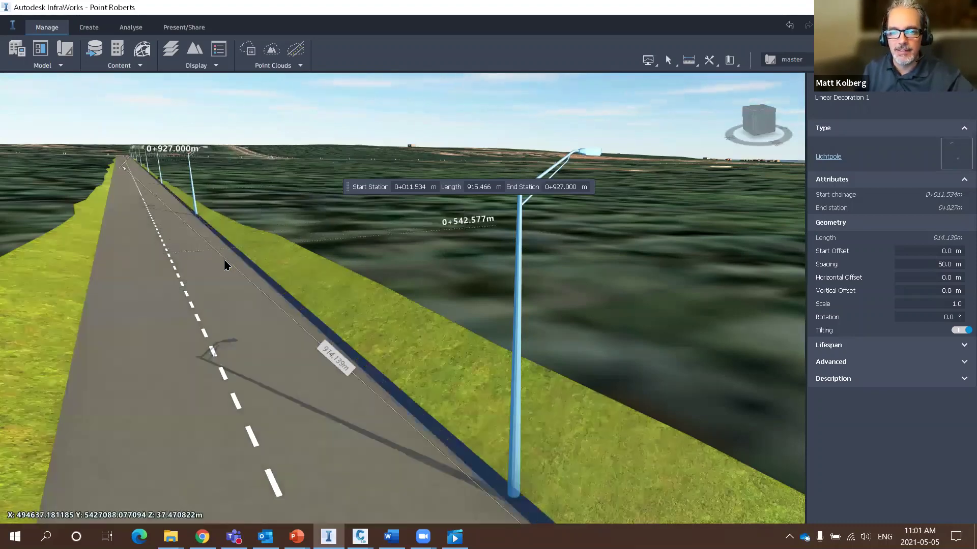
pyautogui.moveTo(225, 266); pyautogui.dragTo(273, 342, button='middle')
pyautogui.moveTo(307, 290); pyautogui.dragTo(313, 236, button='middle')
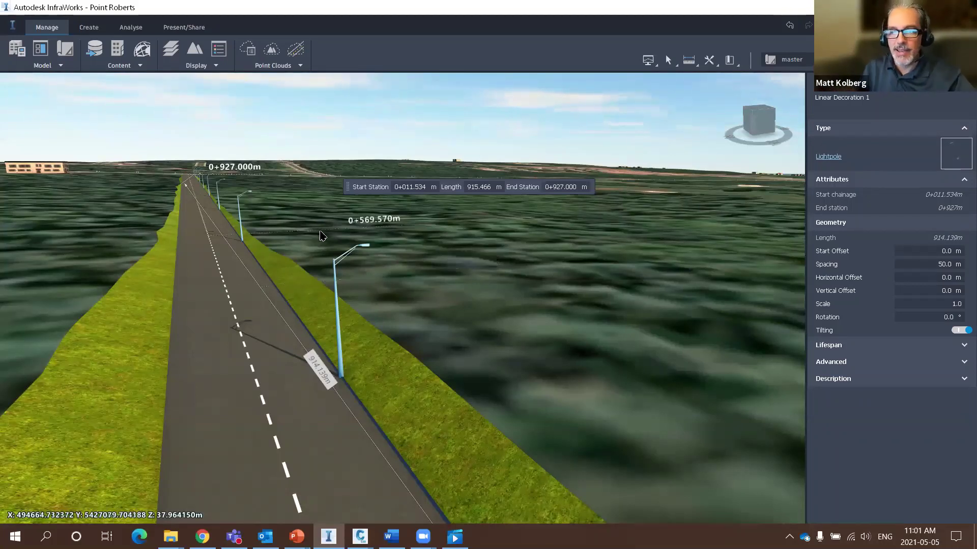
pyautogui.keyDown('shift'); pyautogui.moveTo(321, 235); pyautogui.dragTo(318, 239, button='middle'); pyautogui.keyUp('shift')
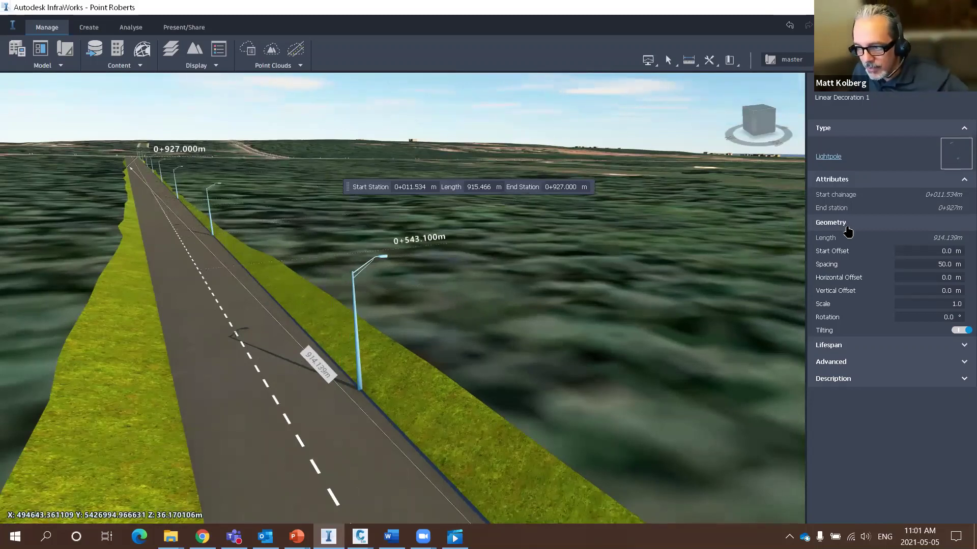
# Step: Rotate the light poles 180° so the lamps face the road, then deselect the decoration
pyautogui.click(926, 318)
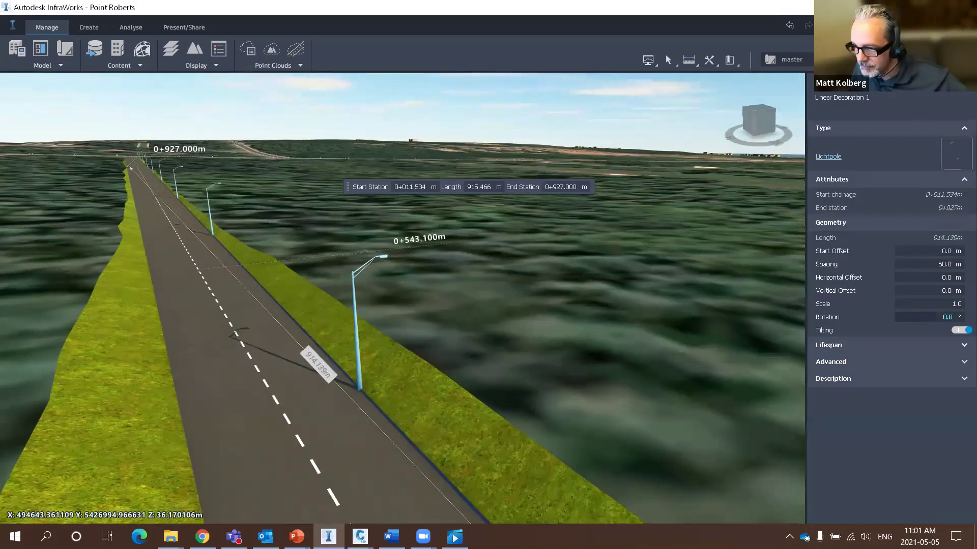
pyautogui.write('1')
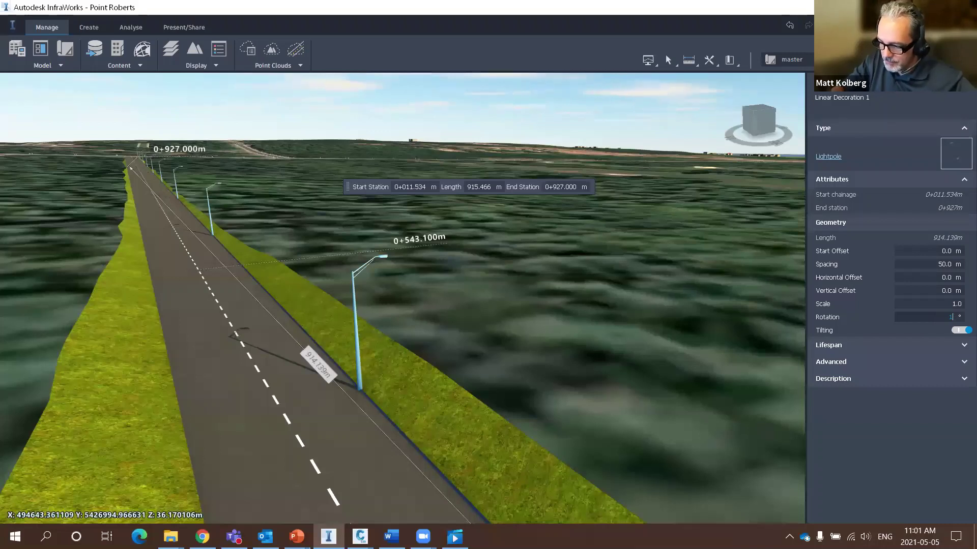
pyautogui.write('80')
pyautogui.press('Return')
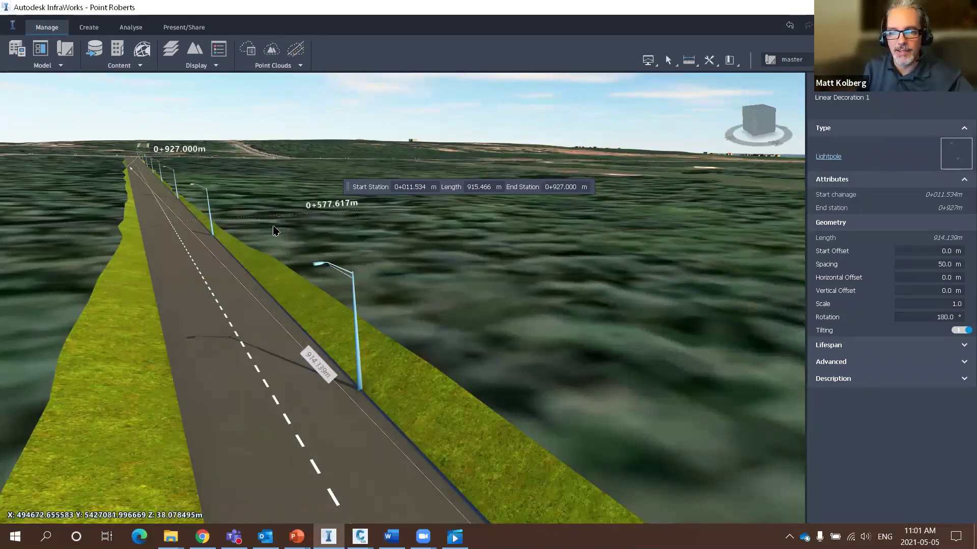
pyautogui.scroll(5, 273, 230)
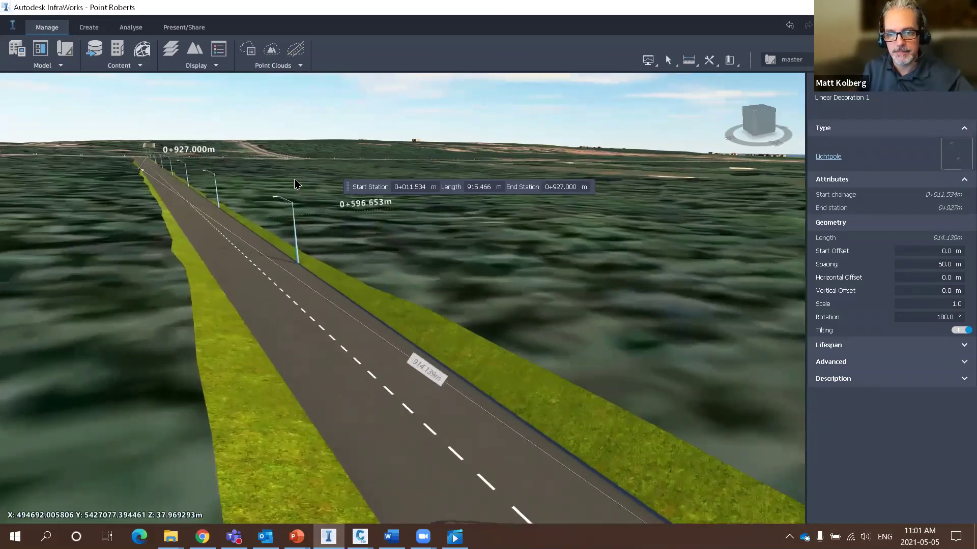
pyautogui.scroll(3, 295, 186)
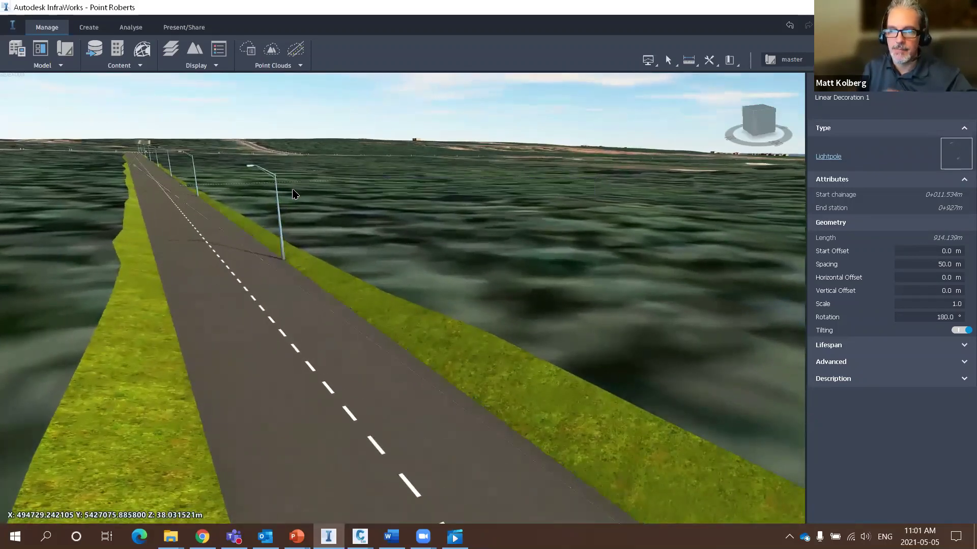
pyautogui.press('Escape')
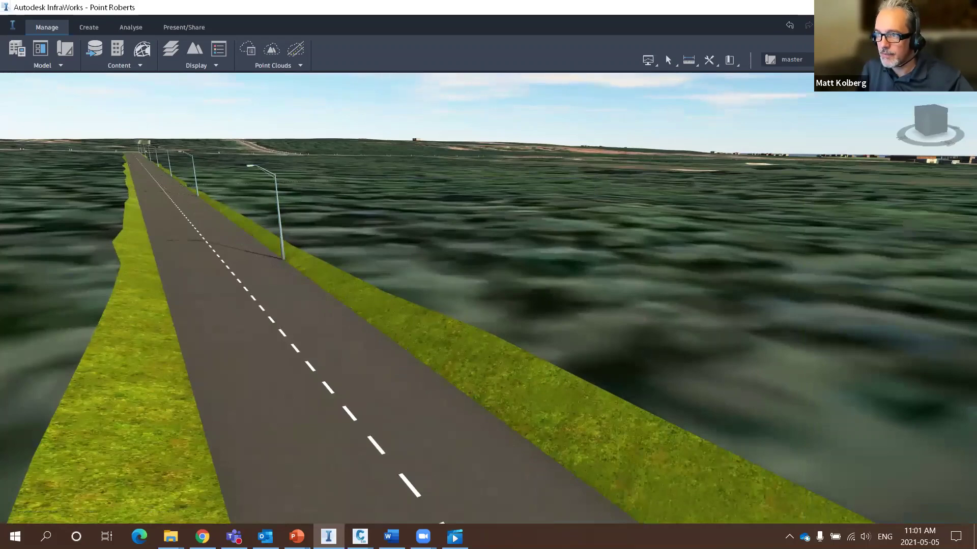
# Step: Fly to the saved Vegetation viewpoint
pyautogui.click(770, 60)
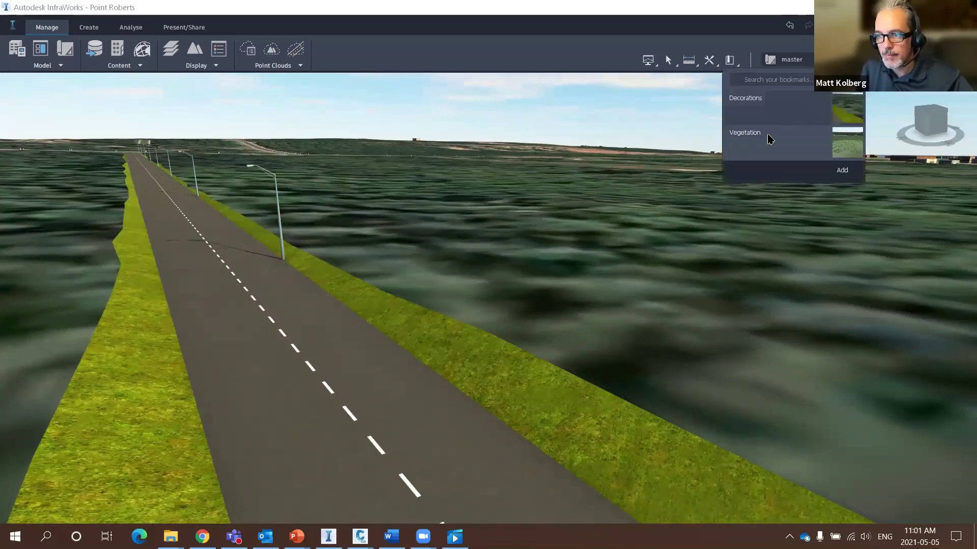
pyautogui.click(811, 148)
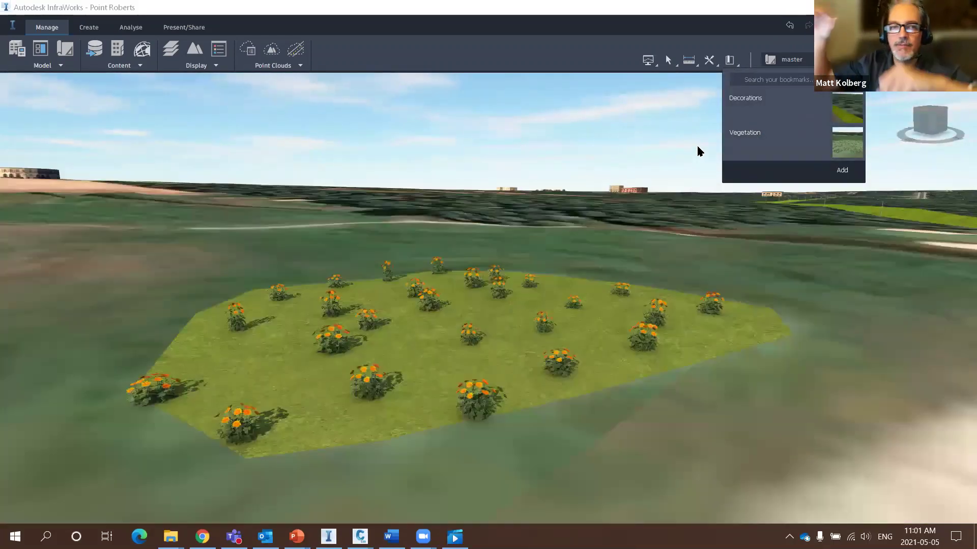
pyautogui.click(651, 164)
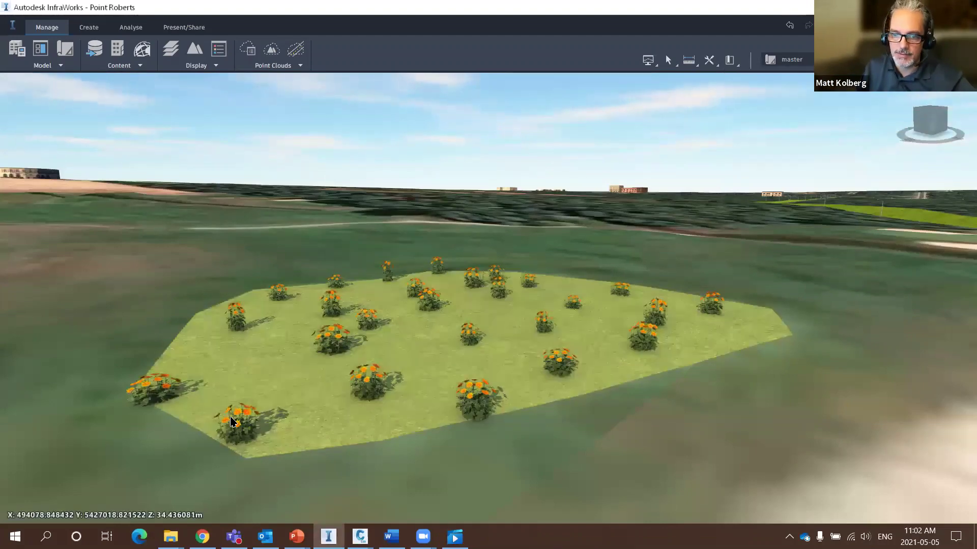
pyautogui.scroll(5, 234, 452)
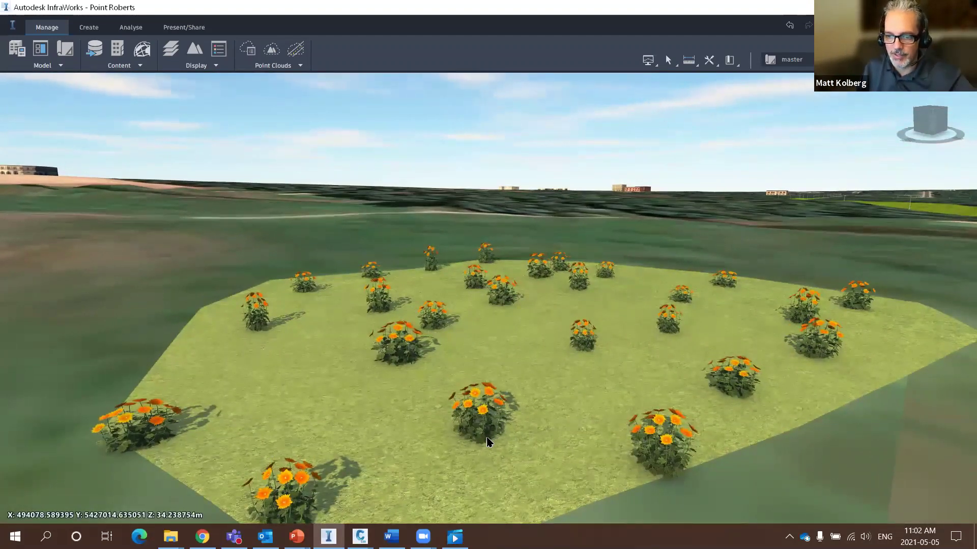
pyautogui.scroll(-5, 487, 439)
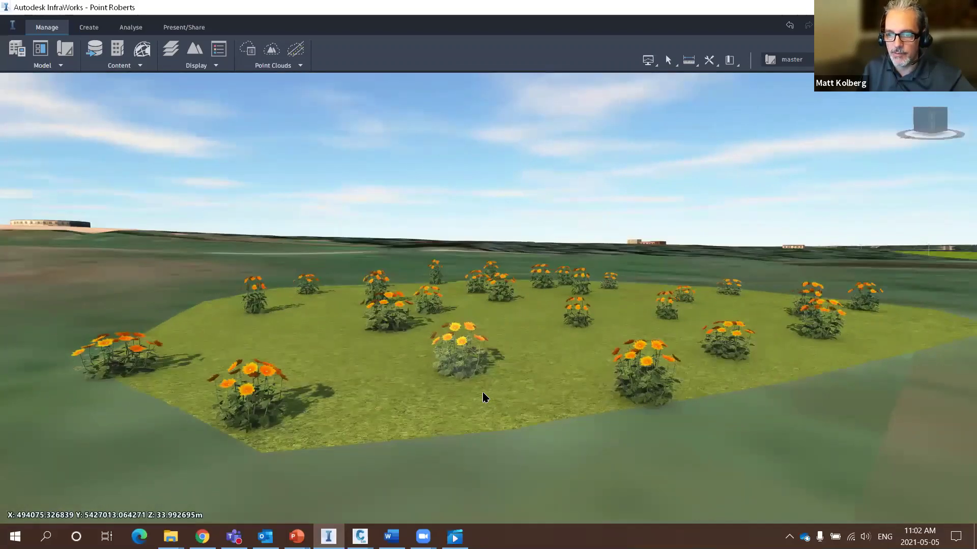
pyautogui.scroll(5, 484, 397)
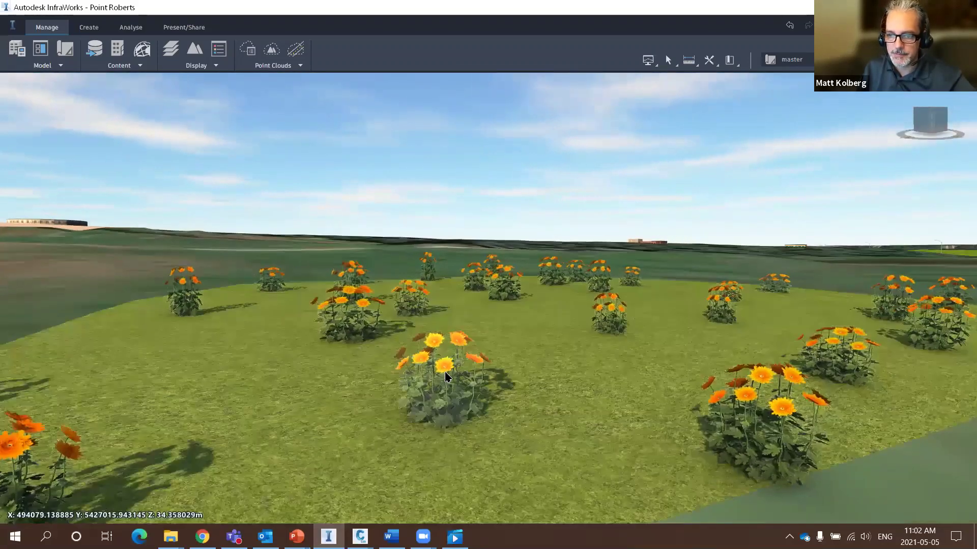
# Step: Restyle the orange flowering area with the Grass Area style
pyautogui.click(459, 377)
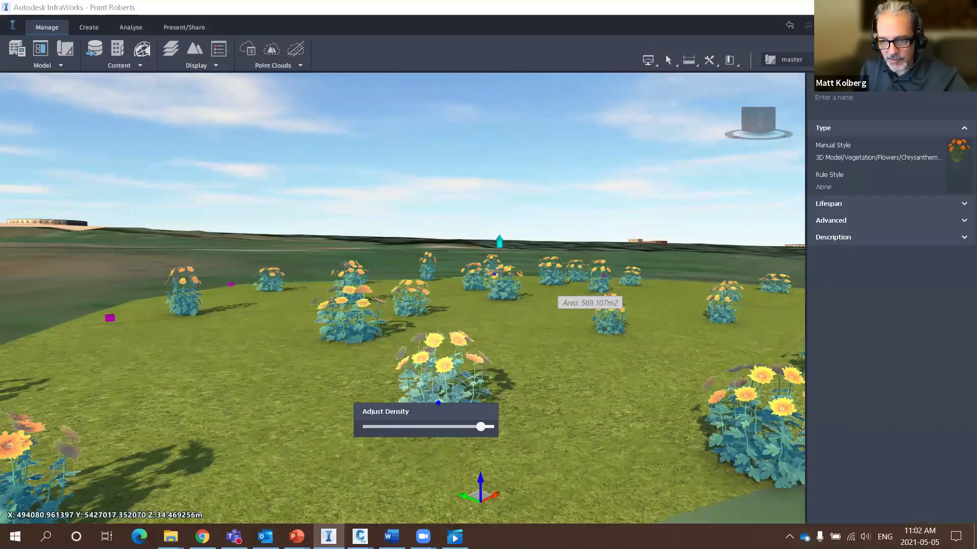
pyautogui.moveTo(463, 389)
pyautogui.mouseDown()
pyautogui.moveTo(388, 479)
pyautogui.moveTo(464, 378)
pyautogui.mouseUp()
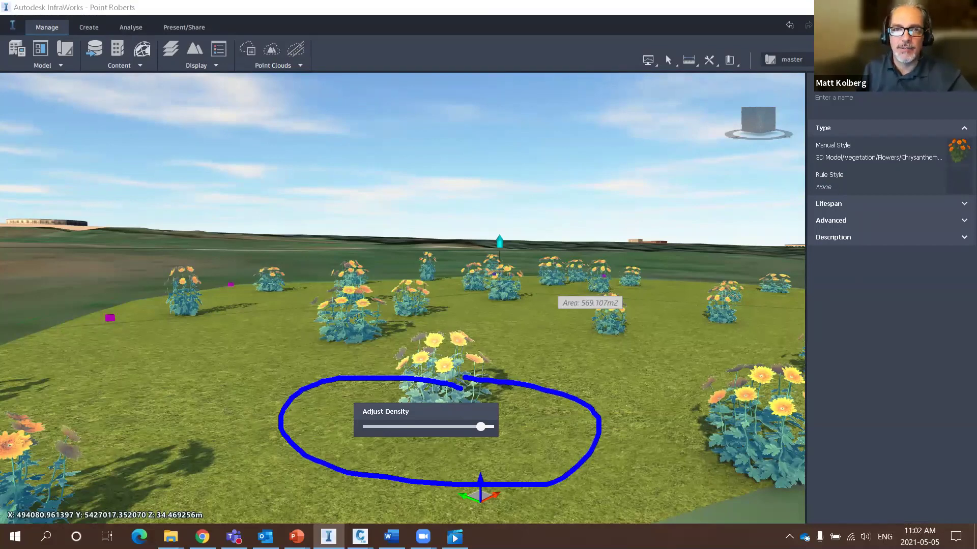
pyautogui.press('Escape')
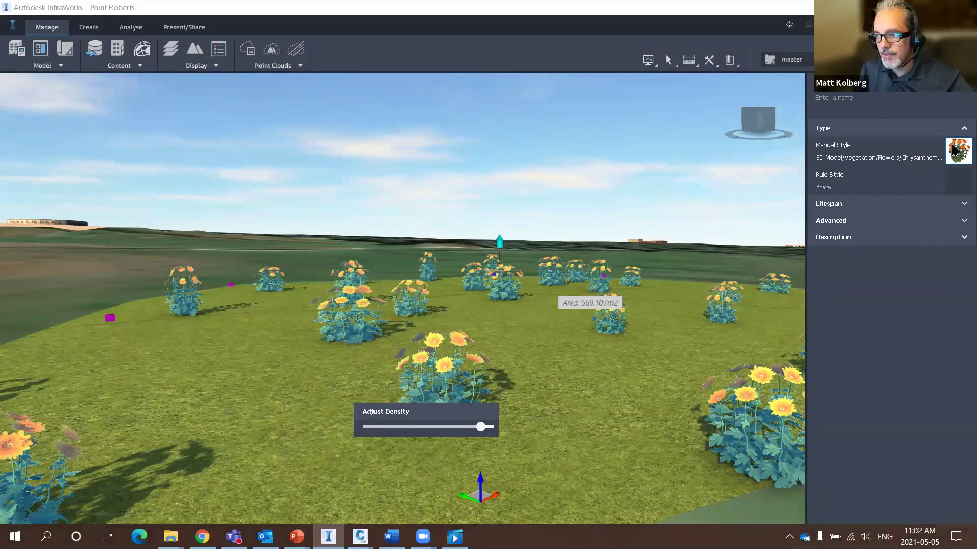
pyautogui.click(956, 179)
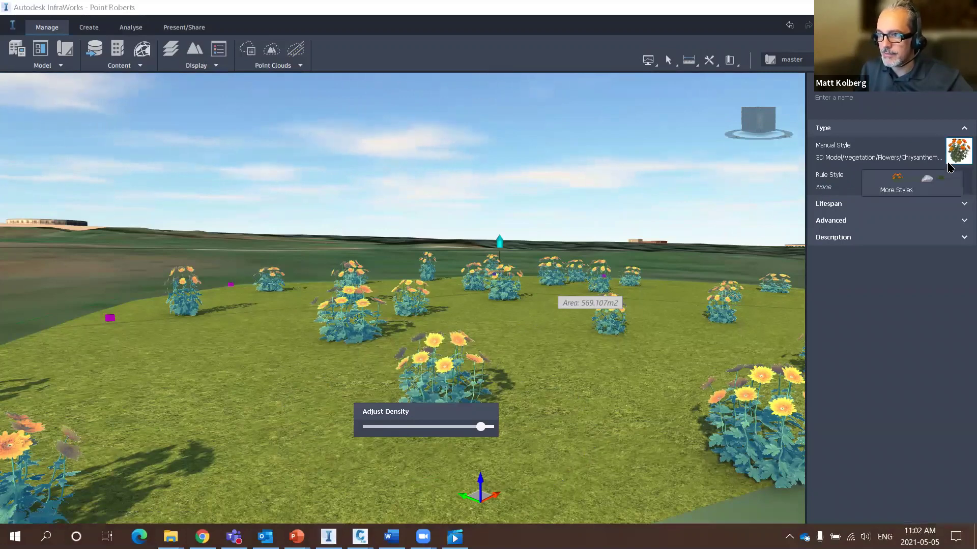
pyautogui.click(910, 180)
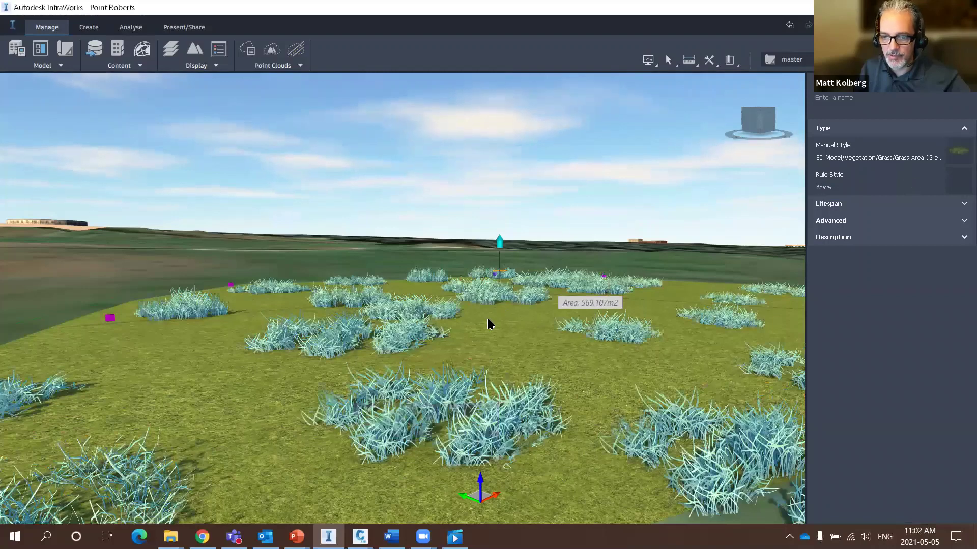
pyautogui.click(432, 206)
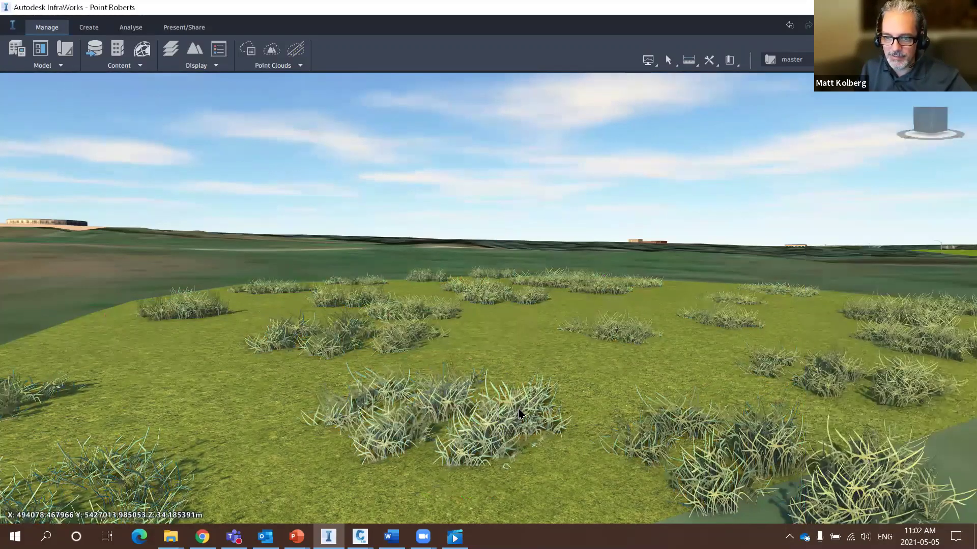
# Step: Adjust the large grass area's clump density, then select the small three-clump grass area
pyautogui.scroll(5, 530, 418)
pyautogui.moveTo(525, 427); pyautogui.dragTo(644, 435)
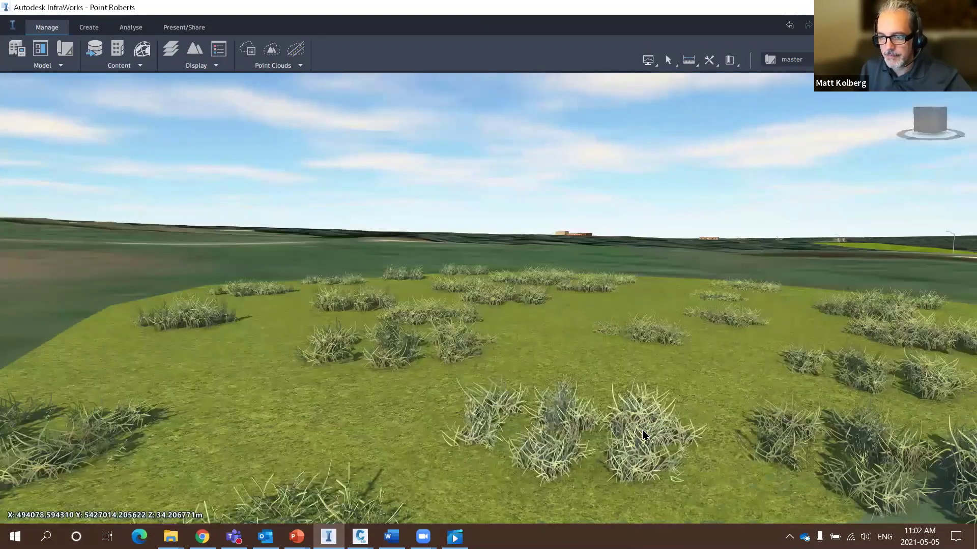
pyautogui.click(644, 446)
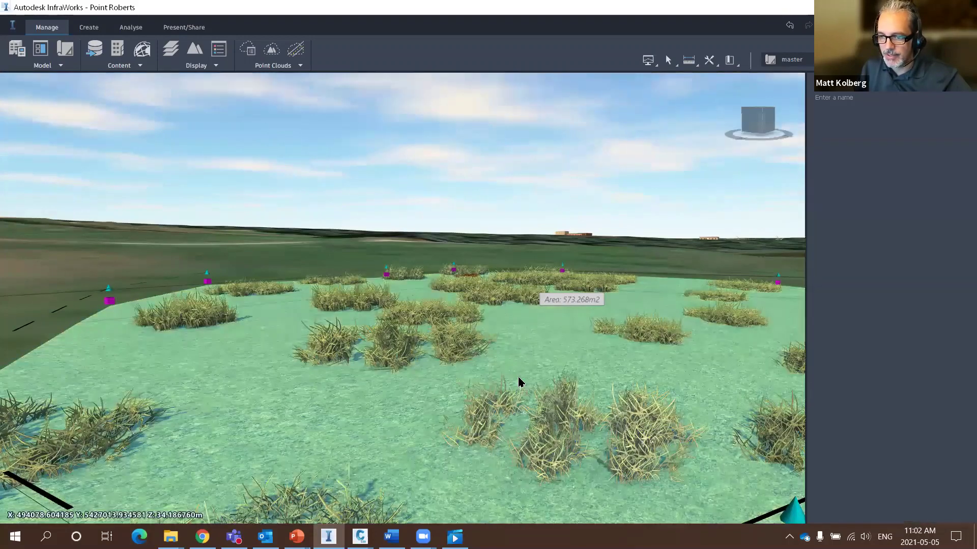
pyautogui.click(377, 355)
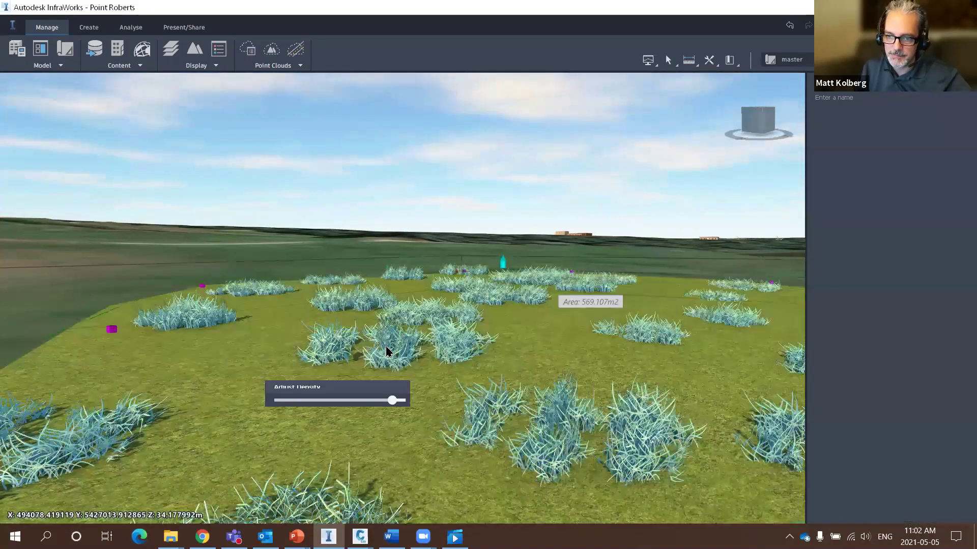
pyautogui.click(411, 349)
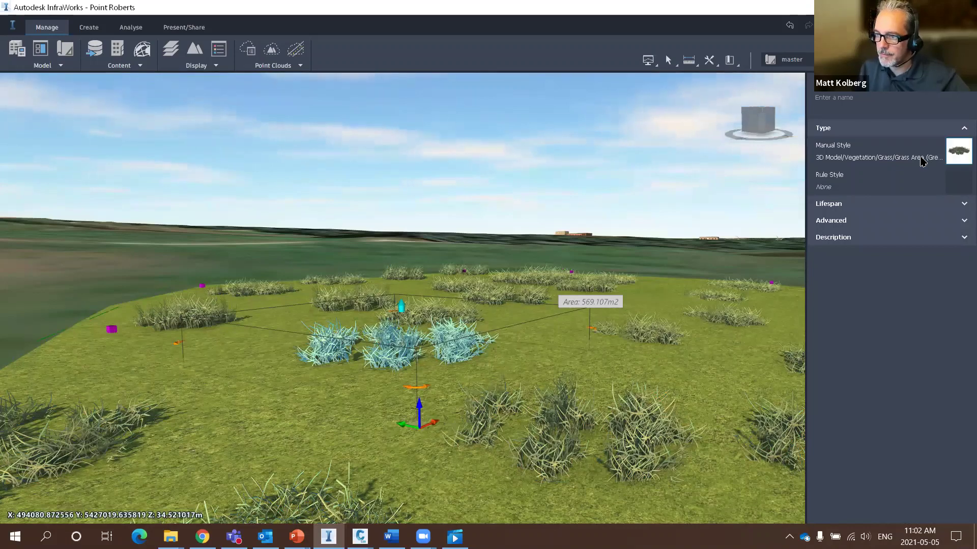
pyautogui.click(958, 181)
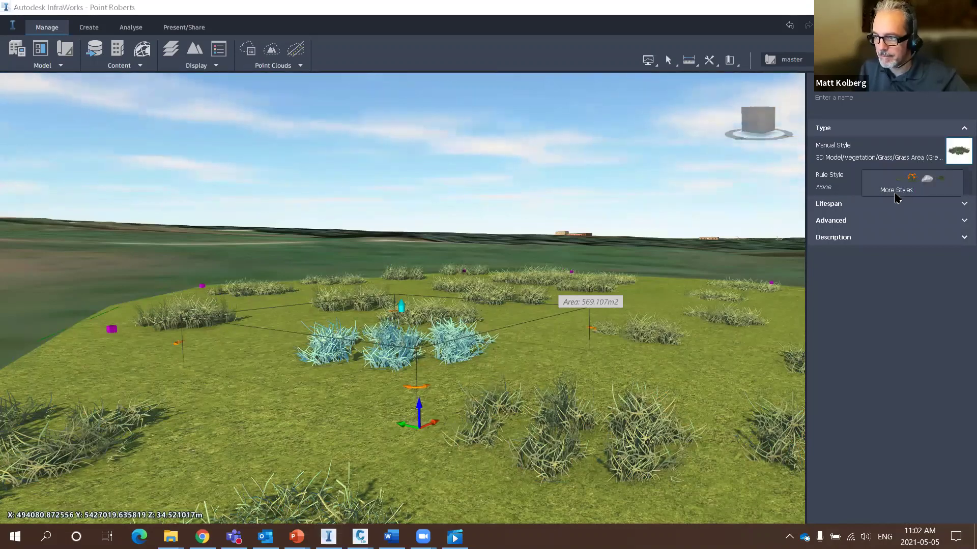
# Step: Open the Select 3D Model Style browser and review the Vegetation category folders
pyautogui.click(894, 191)
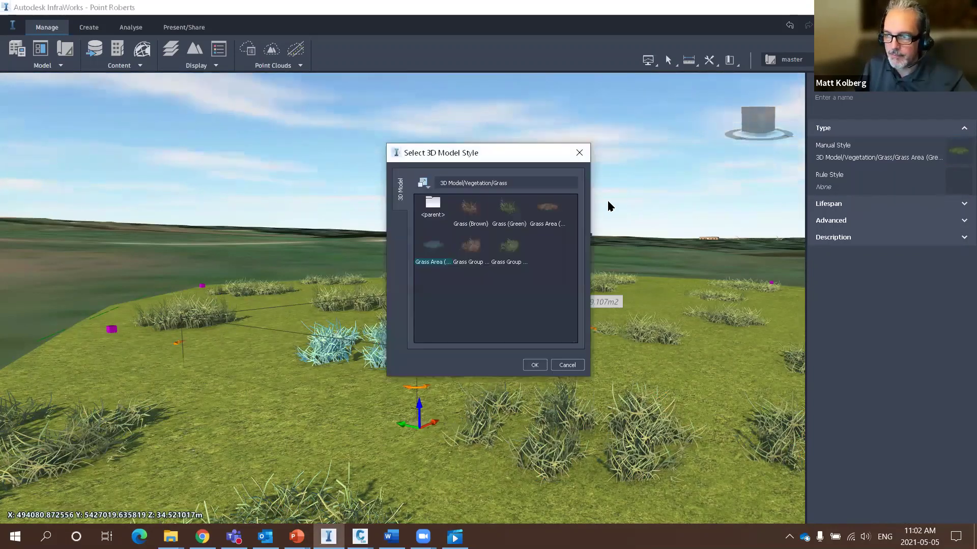
pyautogui.moveTo(488, 154); pyautogui.dragTo(453, 143)
pyautogui.click(488, 173)
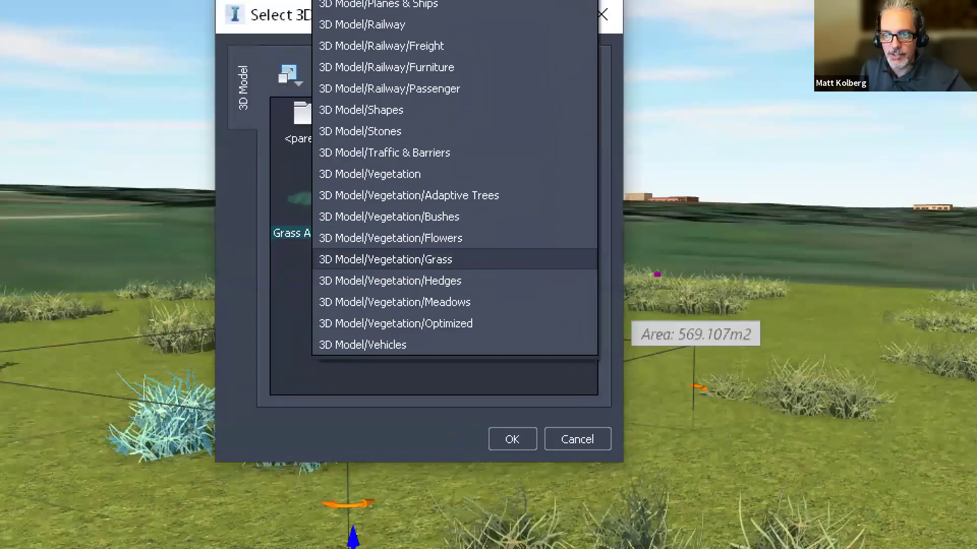
pyautogui.moveTo(439, 174); pyautogui.dragTo(514, 155)
pyautogui.moveTo(512, 197); pyautogui.dragTo(560, 179)
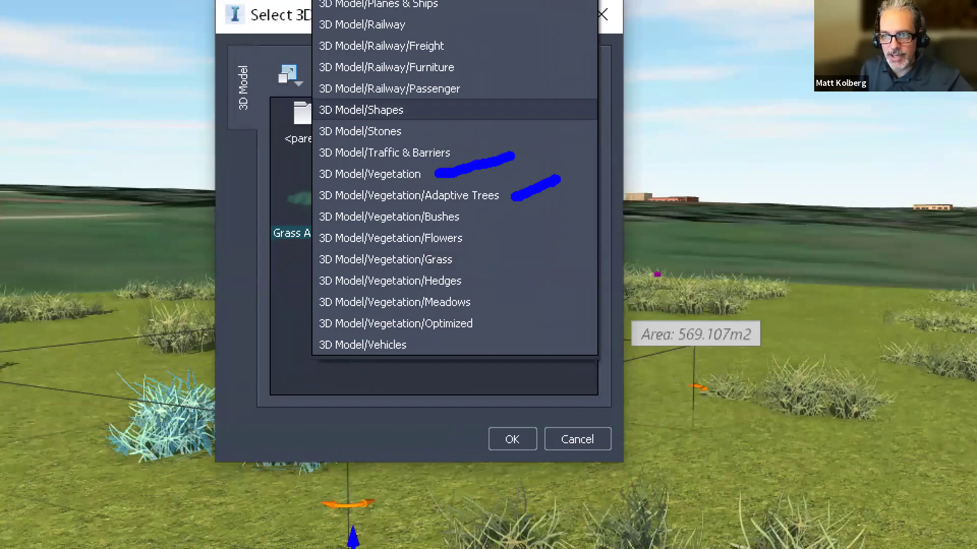
pyautogui.moveTo(472, 215)
pyautogui.mouseDown()
pyautogui.moveTo(507, 216)
pyautogui.moveTo(513, 248)
pyautogui.mouseUp()
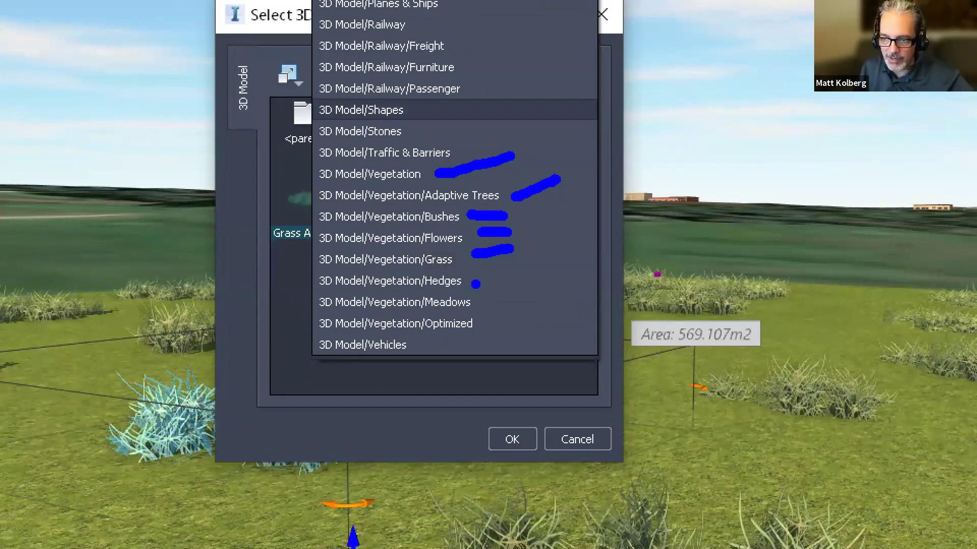
pyautogui.moveTo(475, 284); pyautogui.dragTo(509, 278)
pyautogui.moveTo(473, 312); pyautogui.dragTo(524, 304)
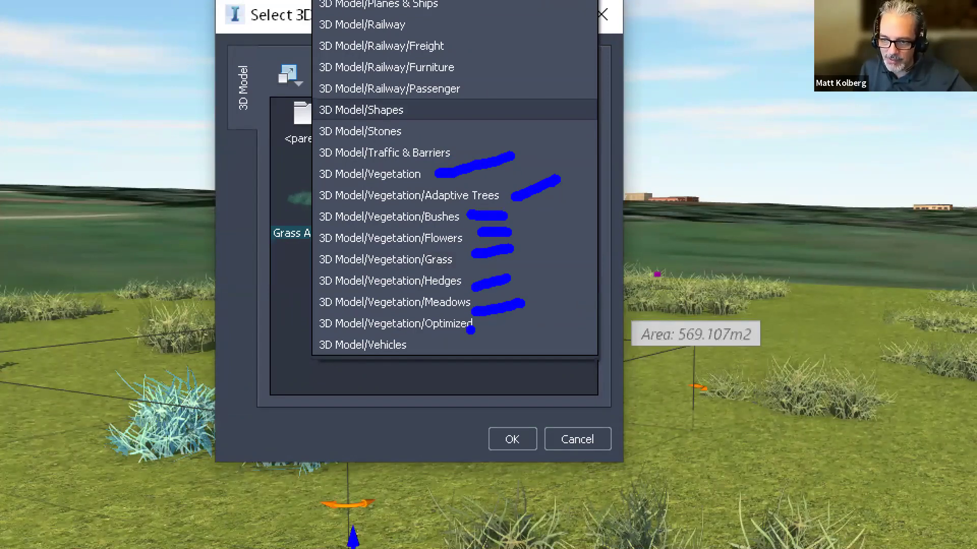
pyautogui.moveTo(477, 328); pyautogui.dragTo(608, 351)
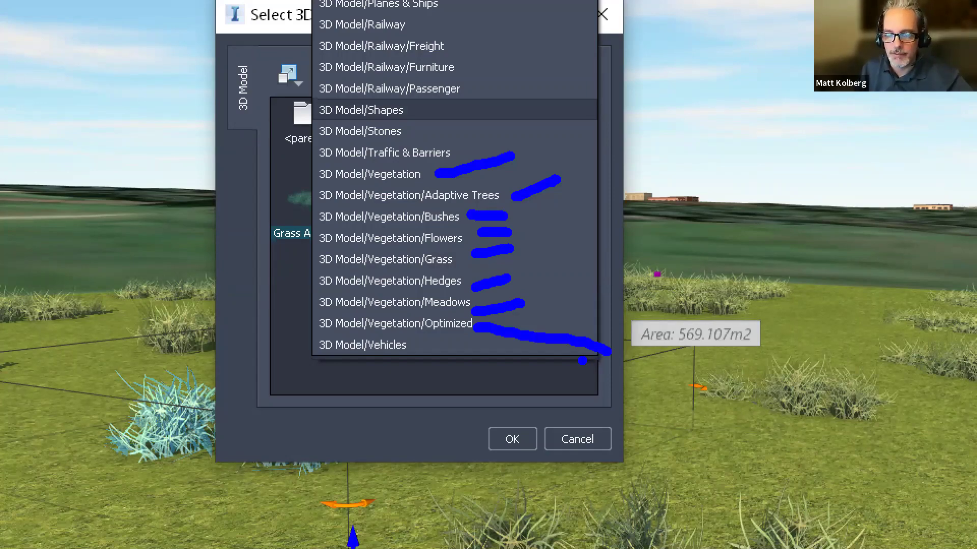
pyautogui.press('Escape')
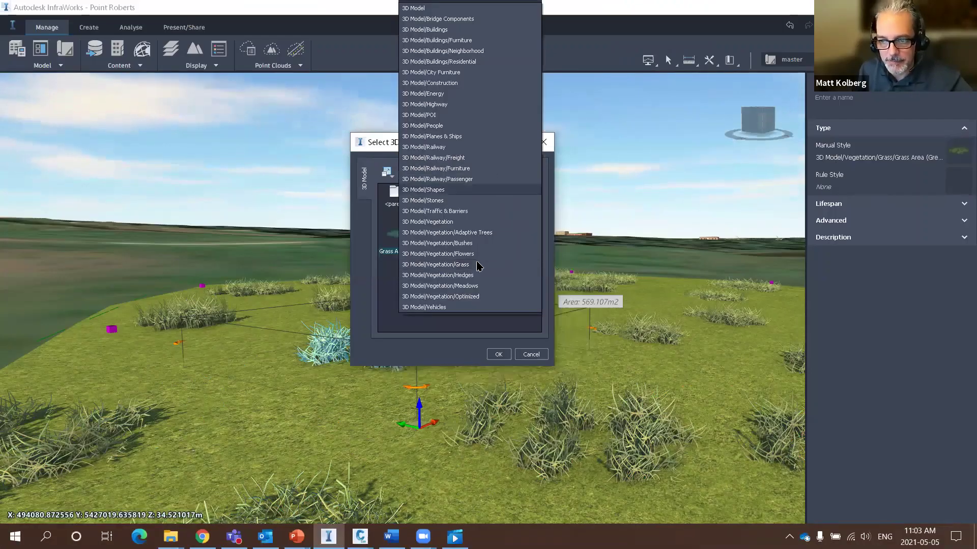
# Step: Browse Vegetation/Optimized, then switch to the Vegetation/Meadows folder
pyautogui.click(466, 297)
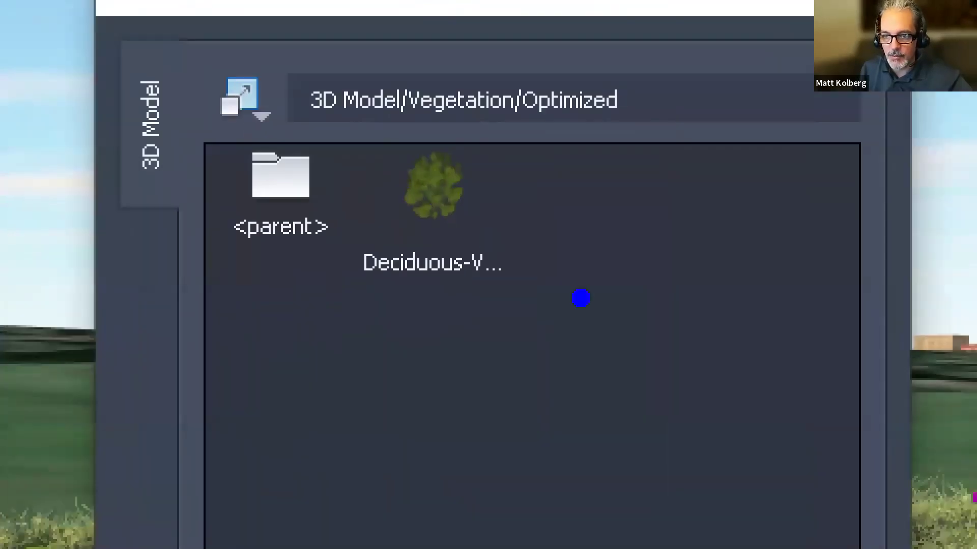
pyautogui.moveTo(565, 300)
pyautogui.mouseDown()
pyautogui.moveTo(570, 270)
pyautogui.moveTo(489, 200)
pyautogui.moveTo(459, 226)
pyautogui.mouseUp()
pyautogui.press('Escape')
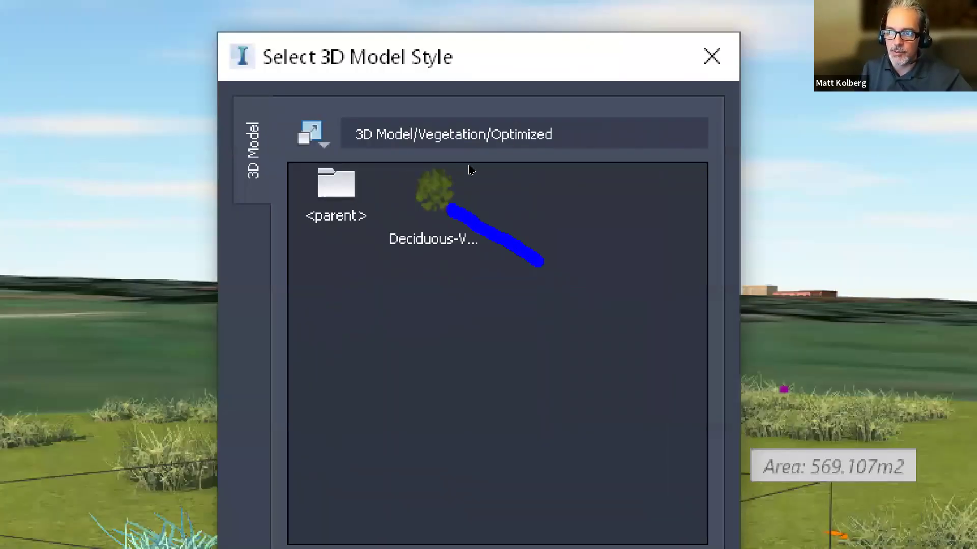
pyautogui.click(502, 175)
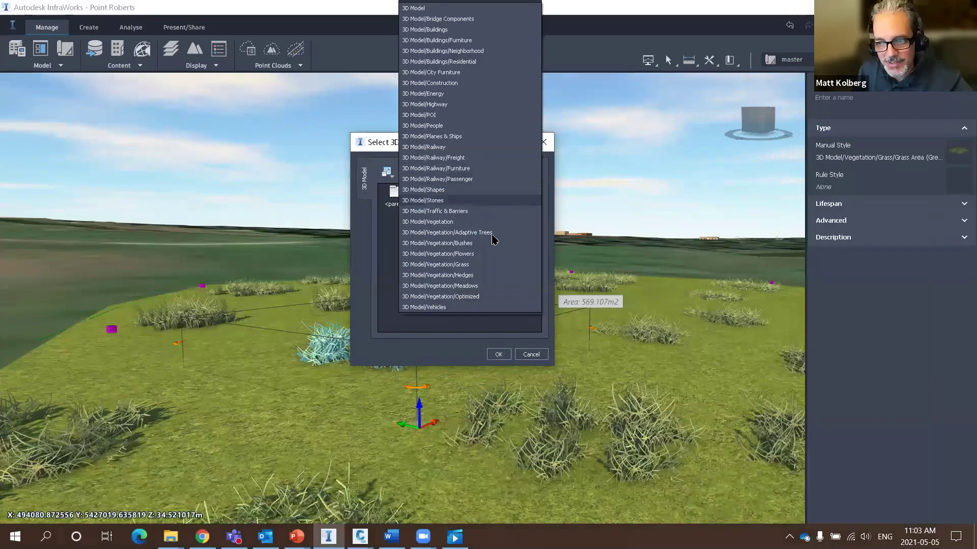
pyautogui.click(487, 286)
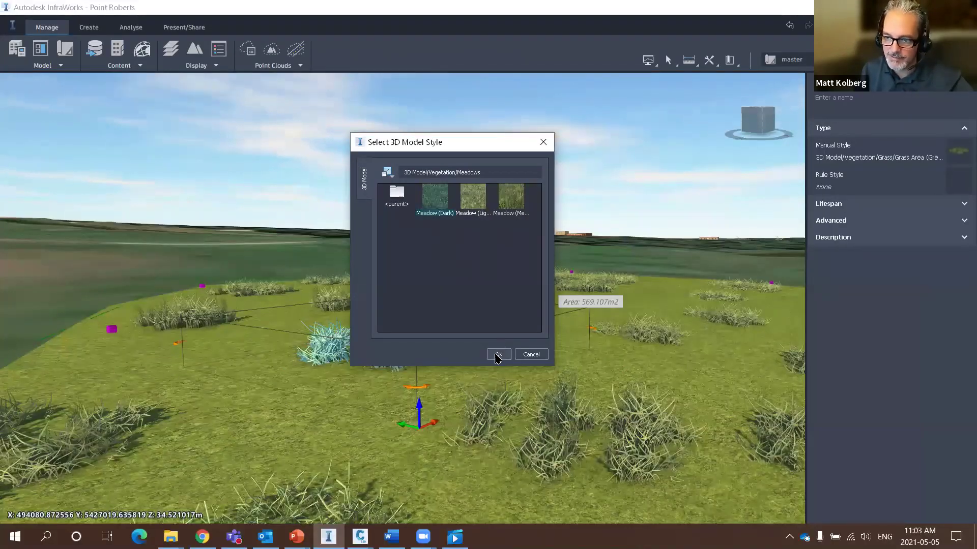
# Step: Apply Meadow (Dark) to the small grass area, inspect the tall grass, then return to PowerPoint
pyautogui.click(498, 354)
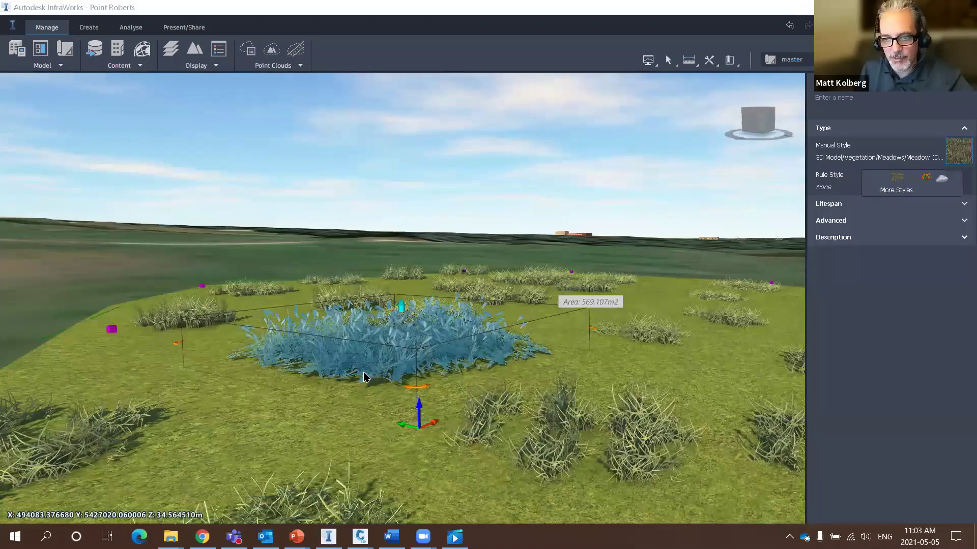
pyautogui.press('Escape')
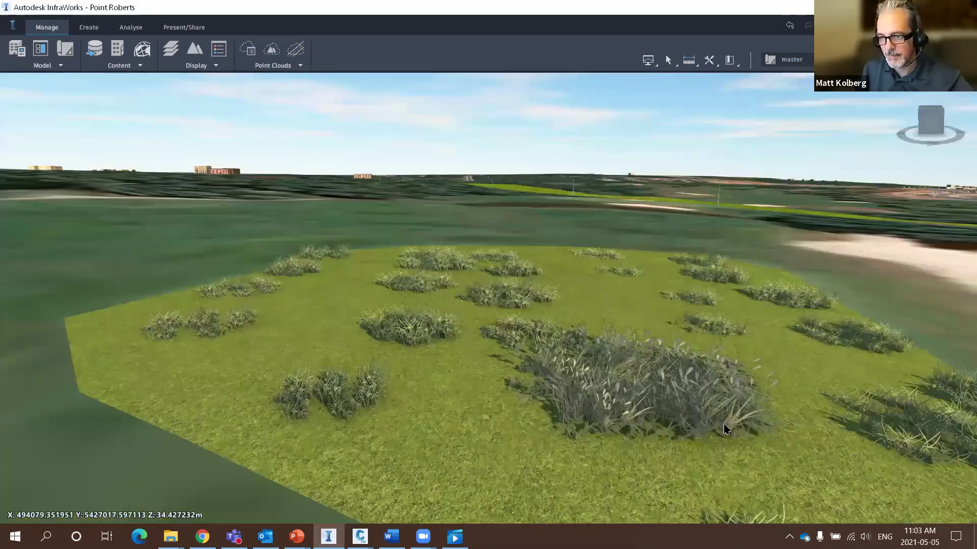
pyautogui.scroll(1, 726, 429)
pyautogui.scroll(2, 569, 295)
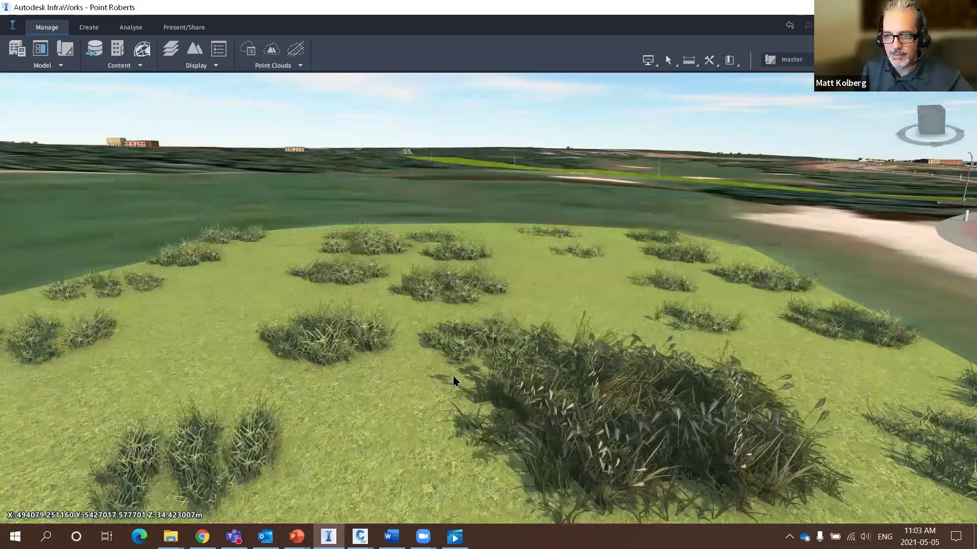
pyautogui.scroll(-1, 454, 381)
pyautogui.scroll(-1, 504, 162)
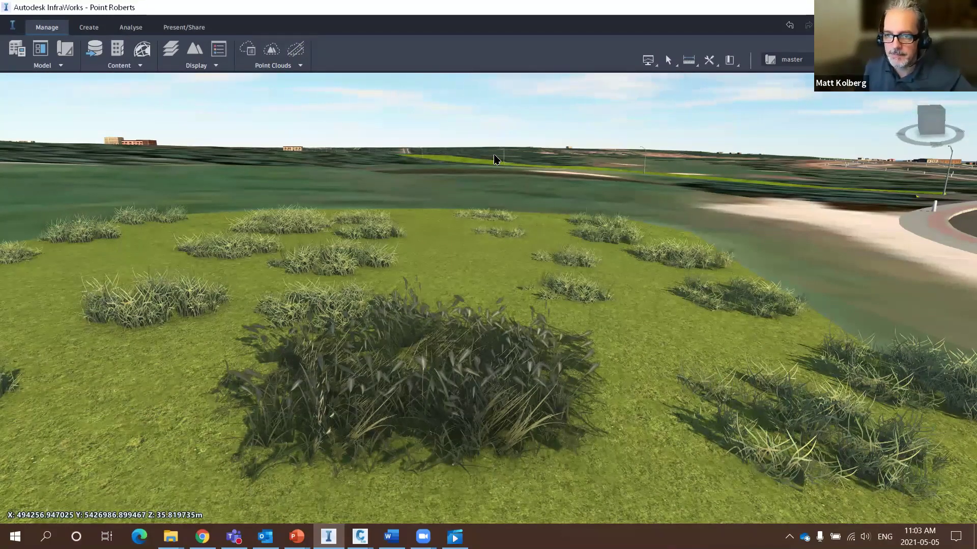
pyautogui.hotkey('alt', 'Tab')
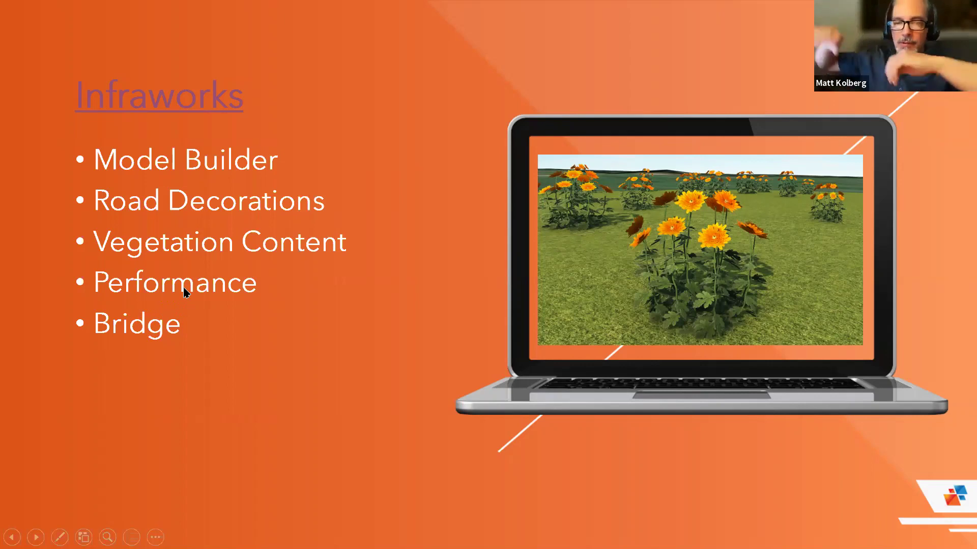
# Step: Advance to the Civil 3D slide and circle File Format with the laser pen
pyautogui.press('Right')
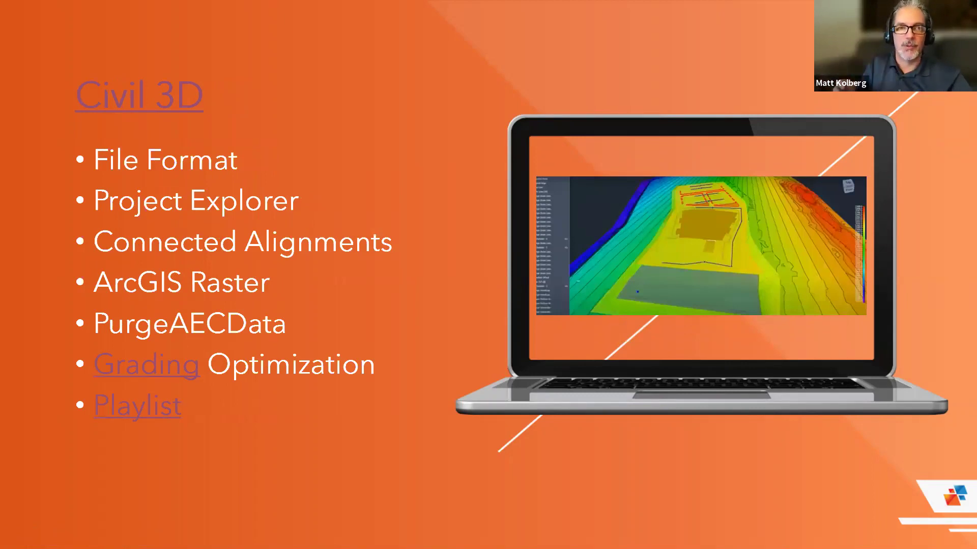
pyautogui.press('super')
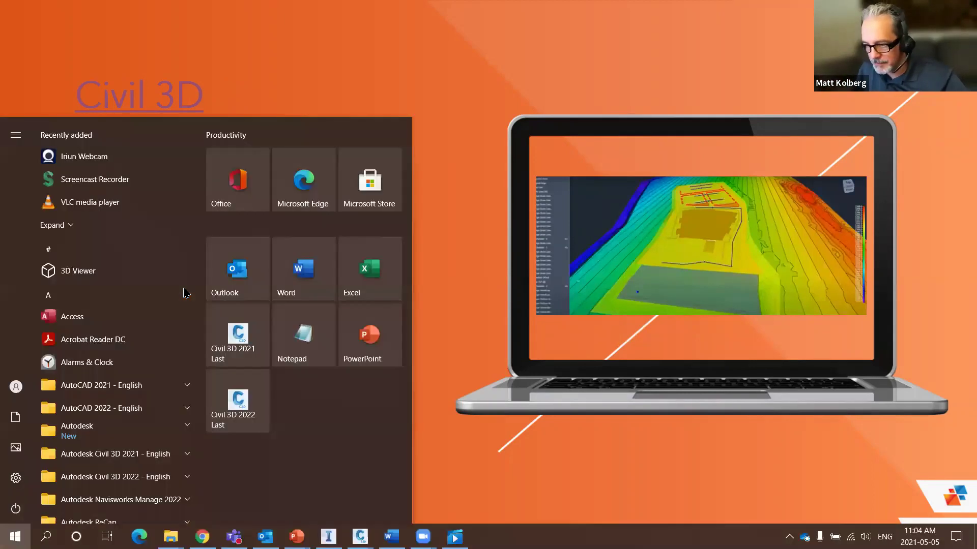
pyautogui.press('Escape')
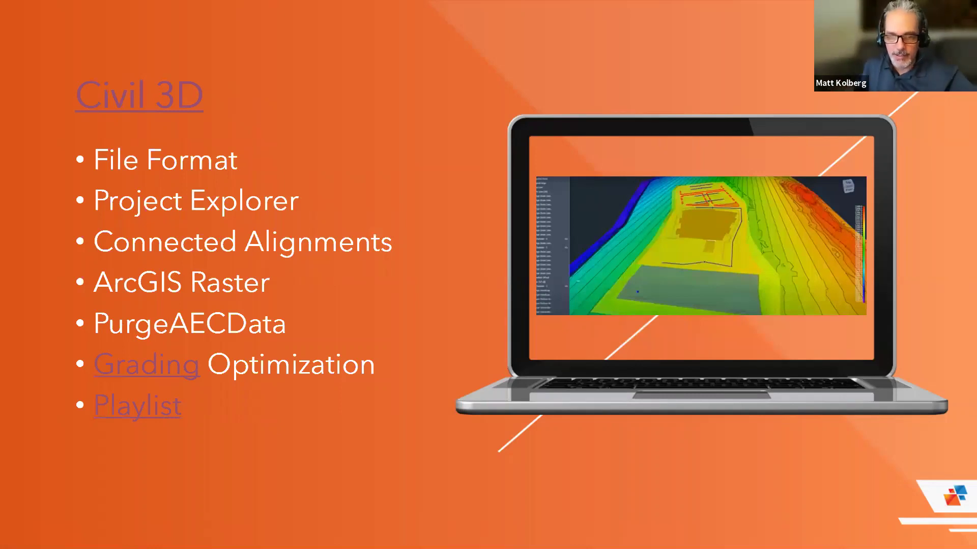
pyautogui.moveTo(237, 119)
pyautogui.mouseDown()
pyautogui.moveTo(159, 101)
pyautogui.moveTo(50, 153)
pyautogui.moveTo(122, 182)
pyautogui.moveTo(227, 102)
pyautogui.moveTo(205, 99)
pyautogui.mouseUp()
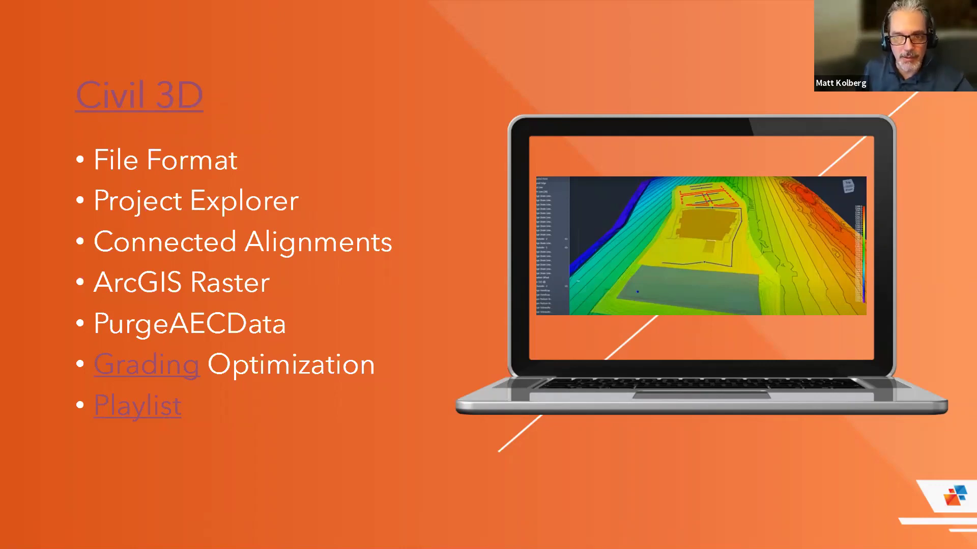
# Step: Step to the Q&A slide and back, then follow the Civil 3D 2022 help link
pyautogui.press('Right')
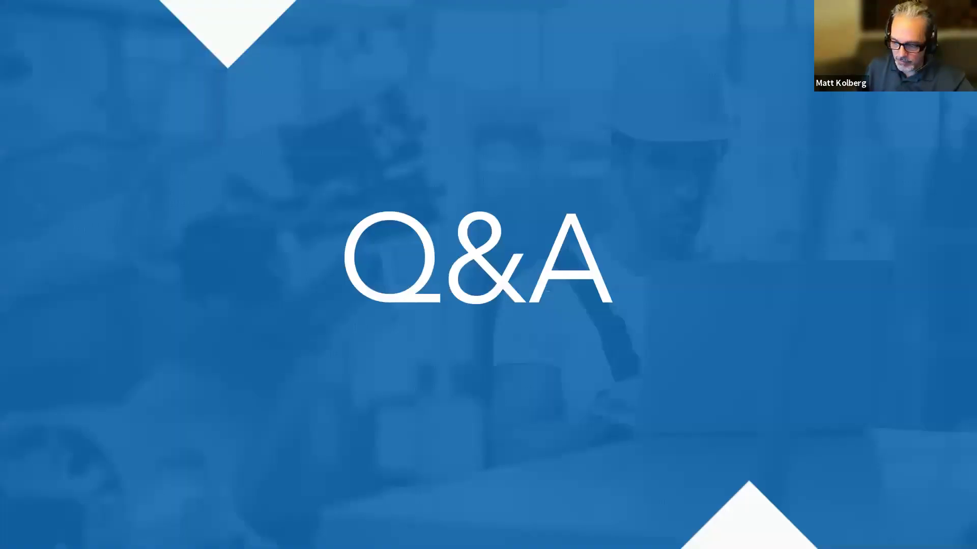
pyautogui.press('Left')
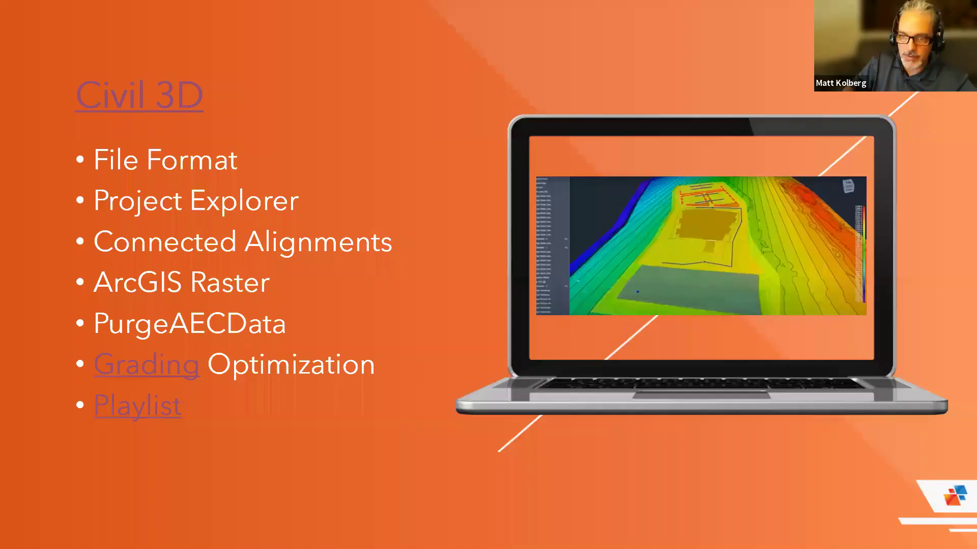
pyautogui.click(120, 96)
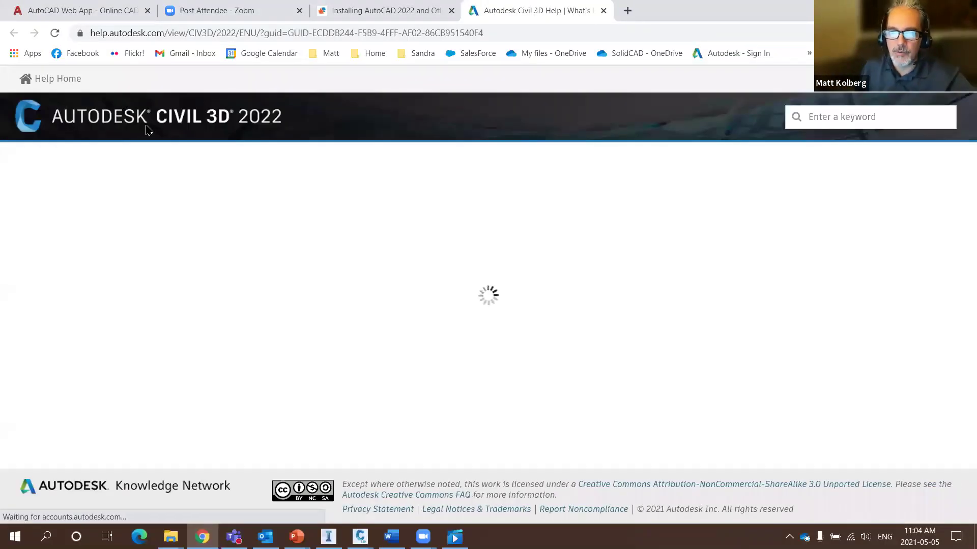
# Step: Scroll through the What's New in Civil 3D 2022 cards, highlighting User Profile, then return to PowerPoint
pyautogui.scroll(-4, 349, 282)
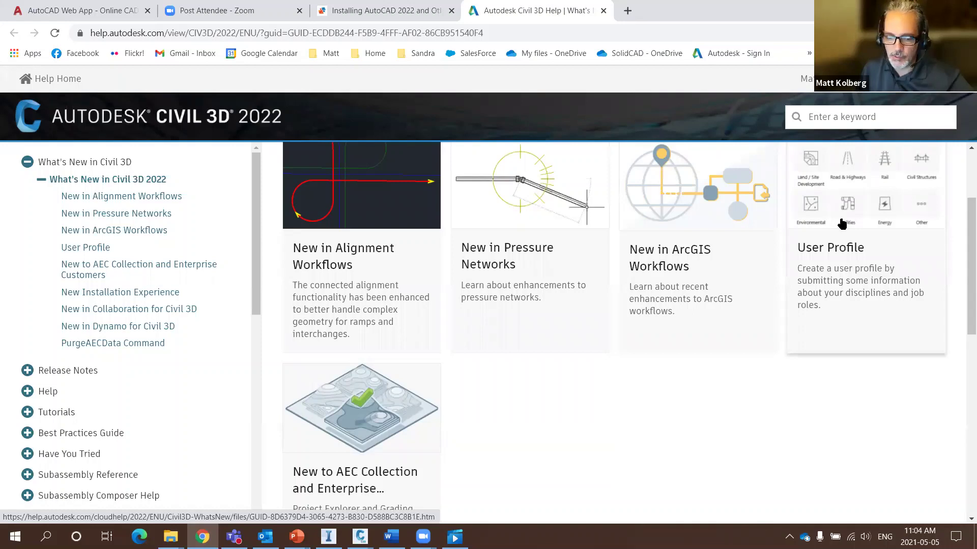
pyautogui.moveTo(901, 163)
pyautogui.mouseDown()
pyautogui.moveTo(800, 350)
pyautogui.moveTo(908, 164)
pyautogui.mouseUp()
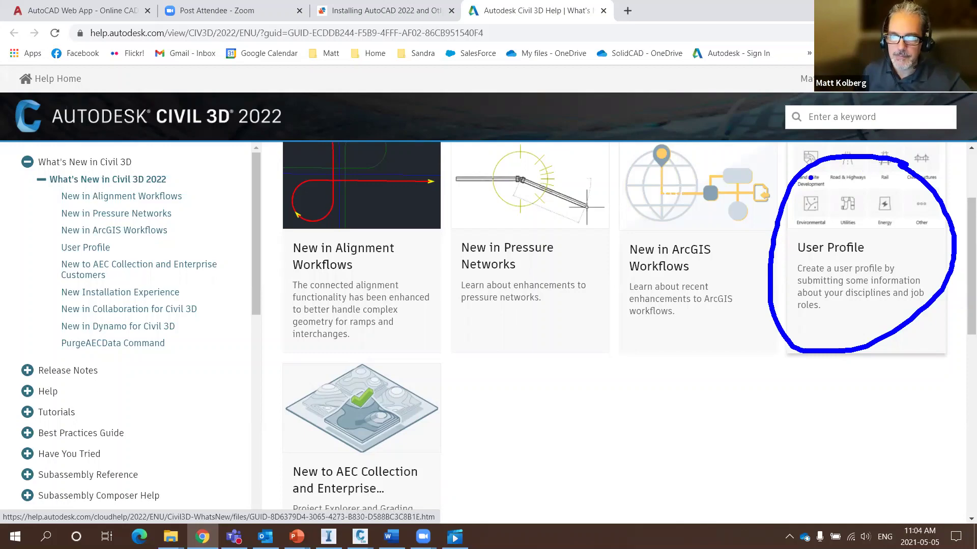
pyautogui.scroll(-5, 574, 259)
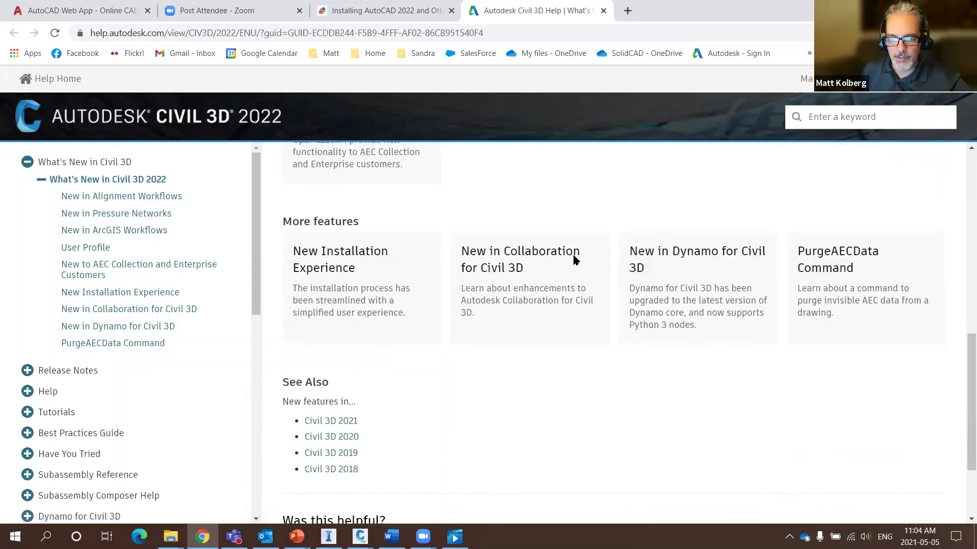
pyautogui.scroll(5, 574, 259)
pyautogui.hotkey('alt', 'Tab')
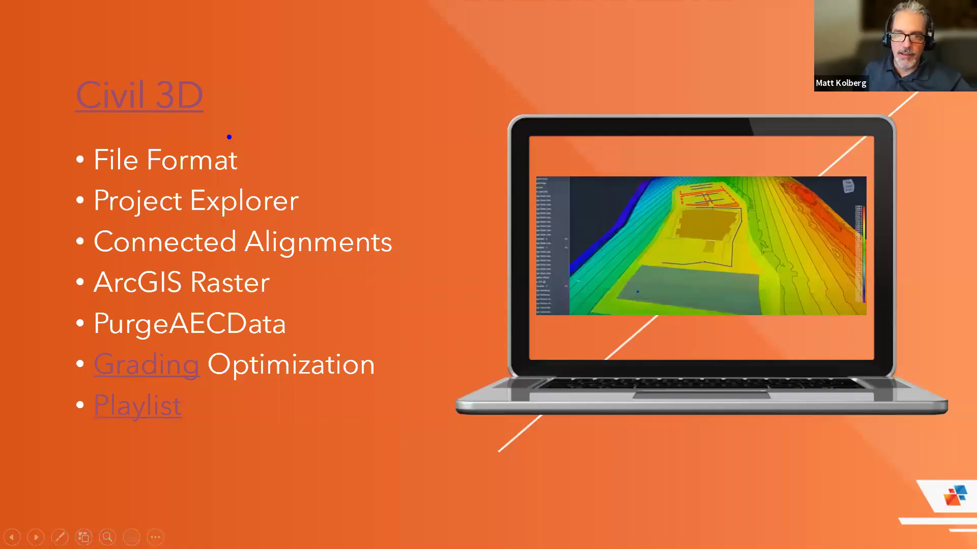
pyautogui.moveTo(220, 131)
pyautogui.mouseDown()
pyautogui.moveTo(132, 121)
pyautogui.moveTo(26, 150)
pyautogui.moveTo(120, 183)
pyautogui.moveTo(263, 161)
pyautogui.moveTo(202, 113)
pyautogui.mouseUp()
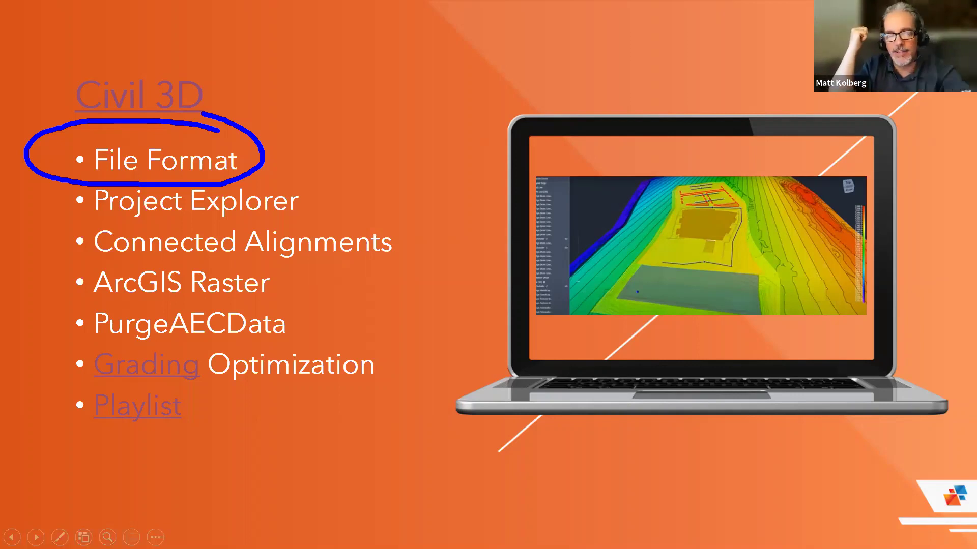
pyautogui.press('e')
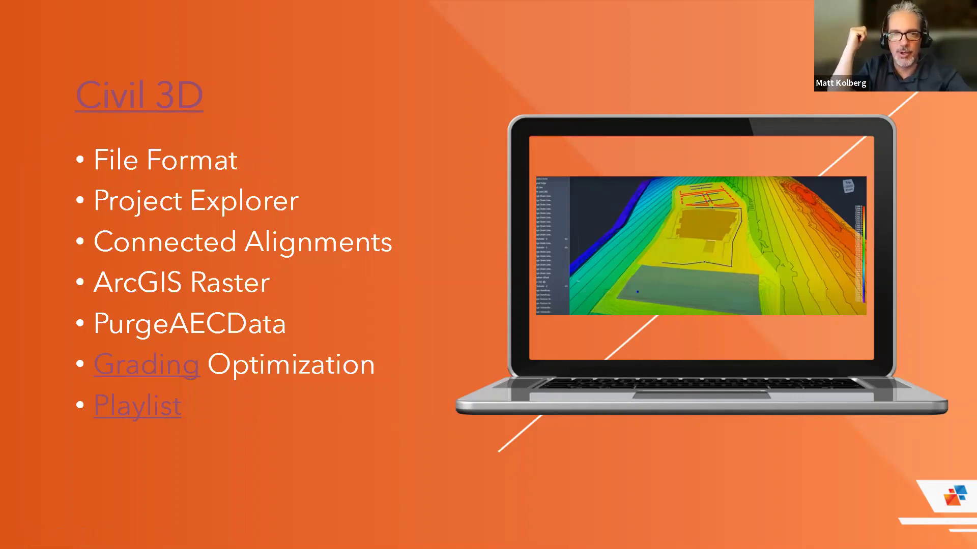
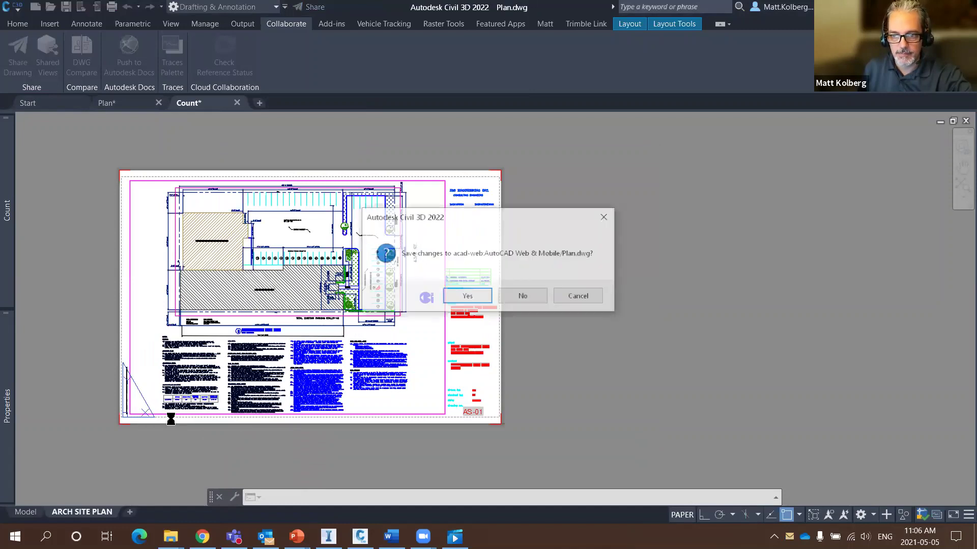
pyautogui.hotkey('ctrl', 'F4')
pyautogui.press('n')
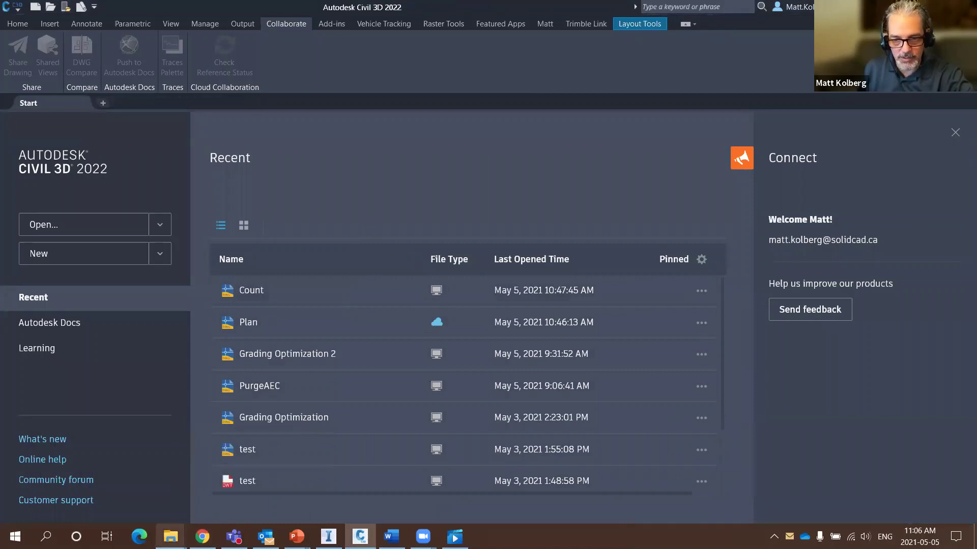
# Step: Close the Count drawing without saving and drag Project Explorer.dwg from the webinar folder into Civil 3D
pyautogui.moveTo(171, 537)
pyautogui.click(206, 483)
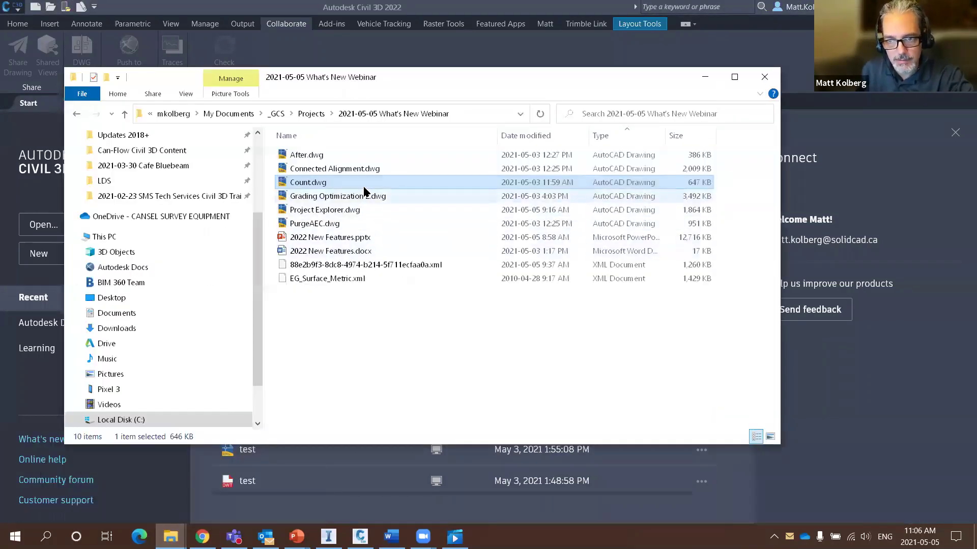
pyautogui.click(356, 209)
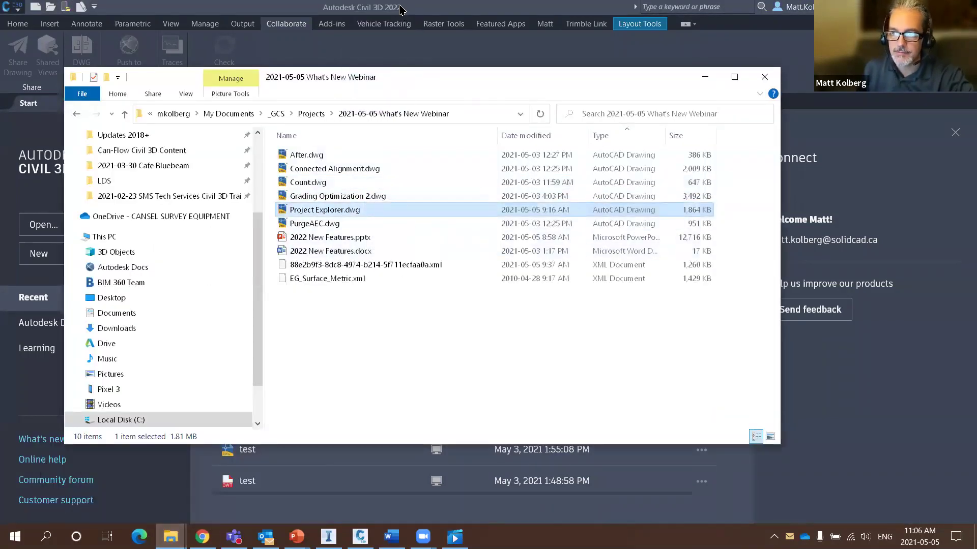
pyautogui.moveTo(400, 9); pyautogui.dragTo(400, 10)
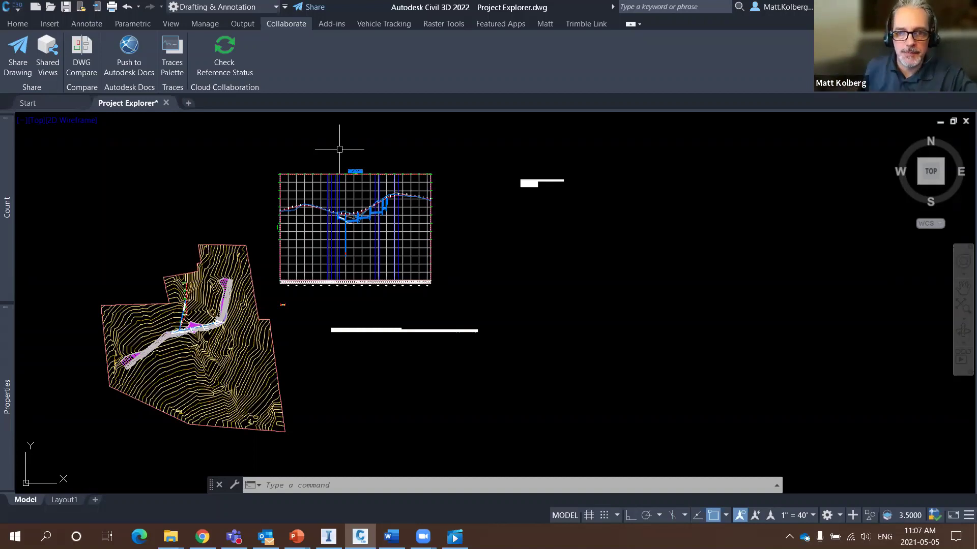
# Step: Choose the Civil 3D workspace from the Home tab's workspace list and cancel a stray selection window
pyautogui.click(17, 24)
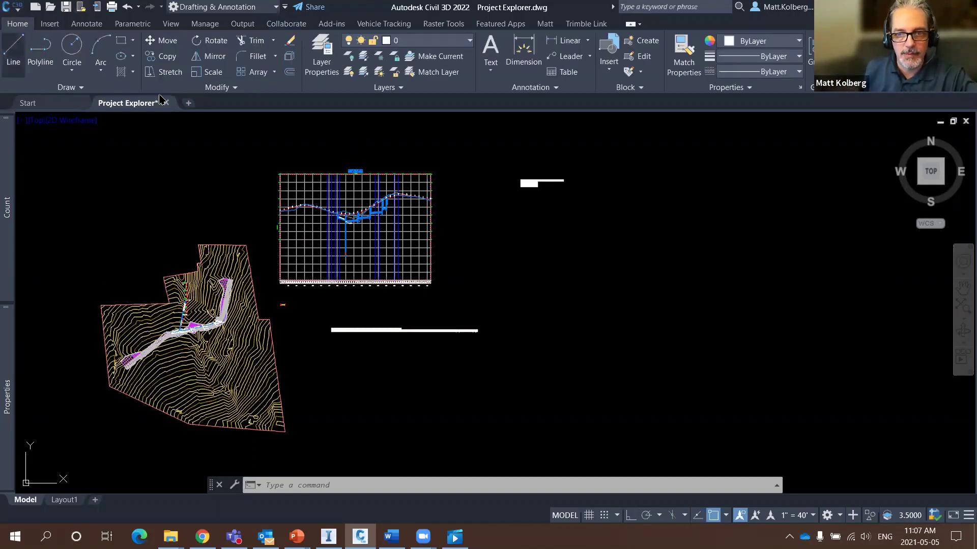
pyautogui.click(224, 7)
pyautogui.click(216, 26)
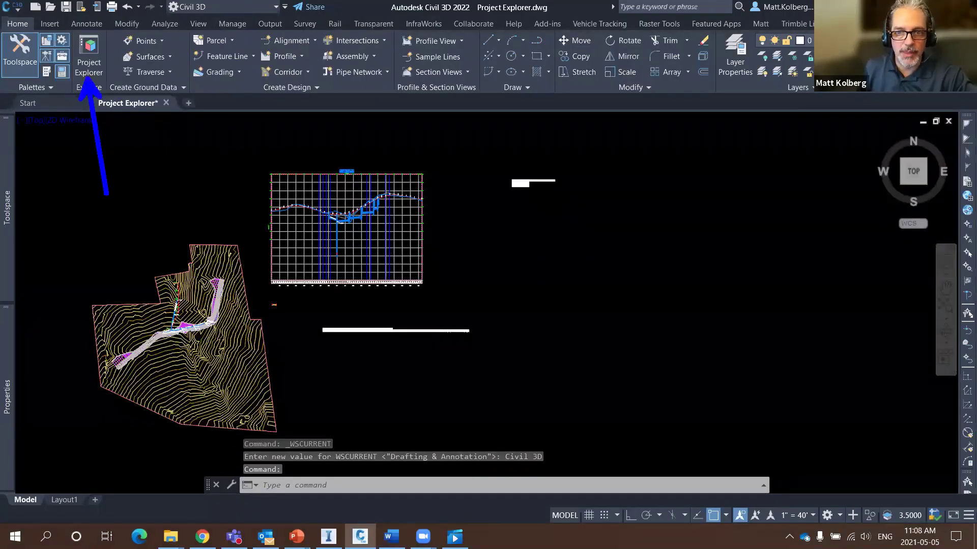
pyautogui.click(193, 147)
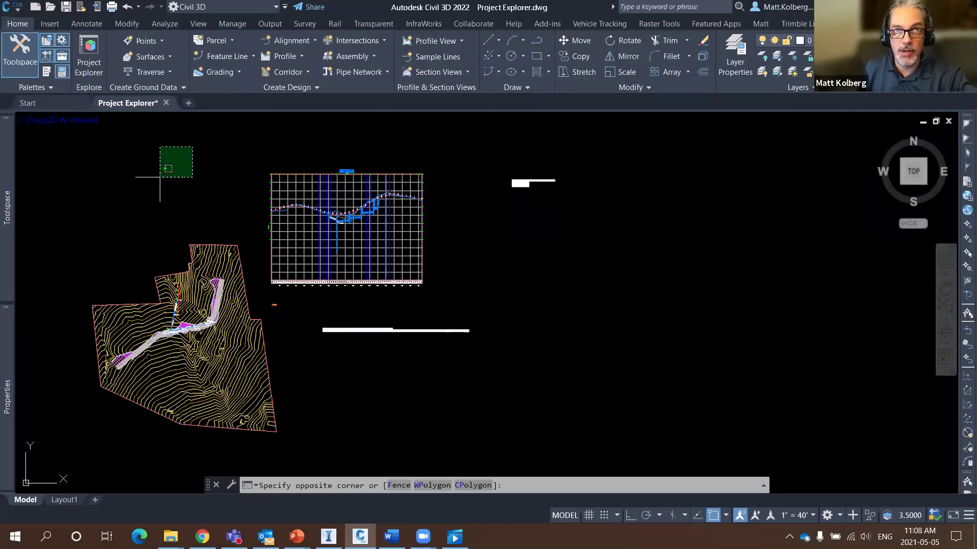
pyautogui.click(155, 170)
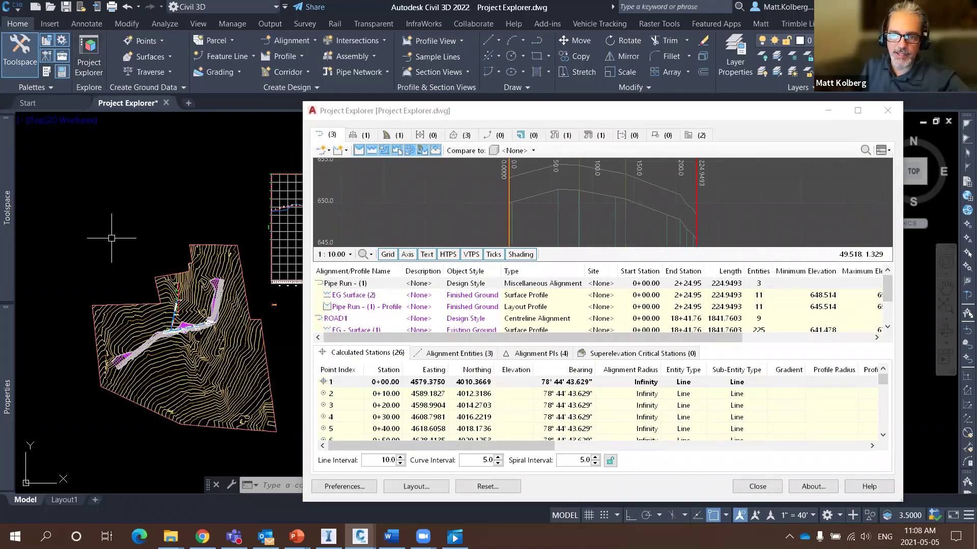
# Step: Show the Pipe Networks listing in Project Explorer, with the network's 12 structures
pyautogui.scroll(4, 219, 260)
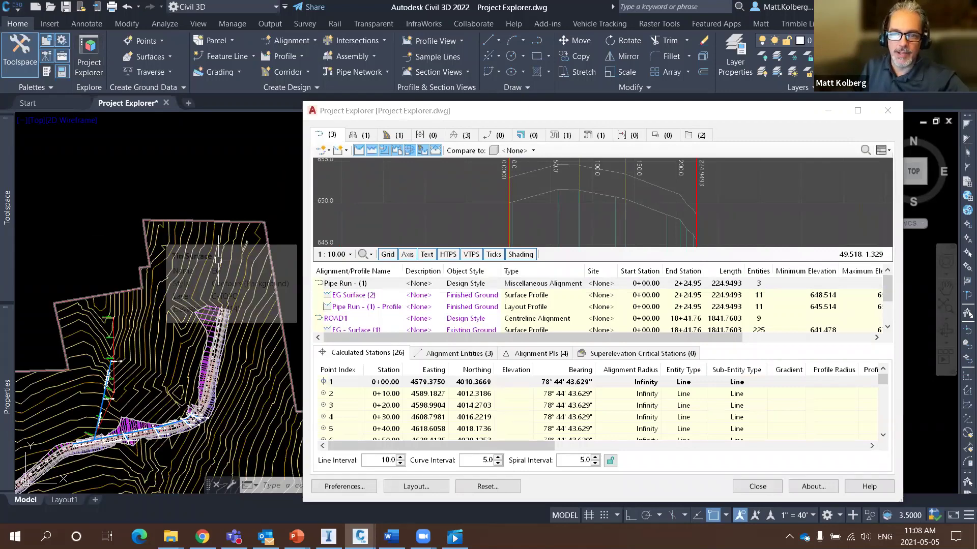
pyautogui.scroll(-2, 155, 227)
pyautogui.scroll(-2, 155, 226)
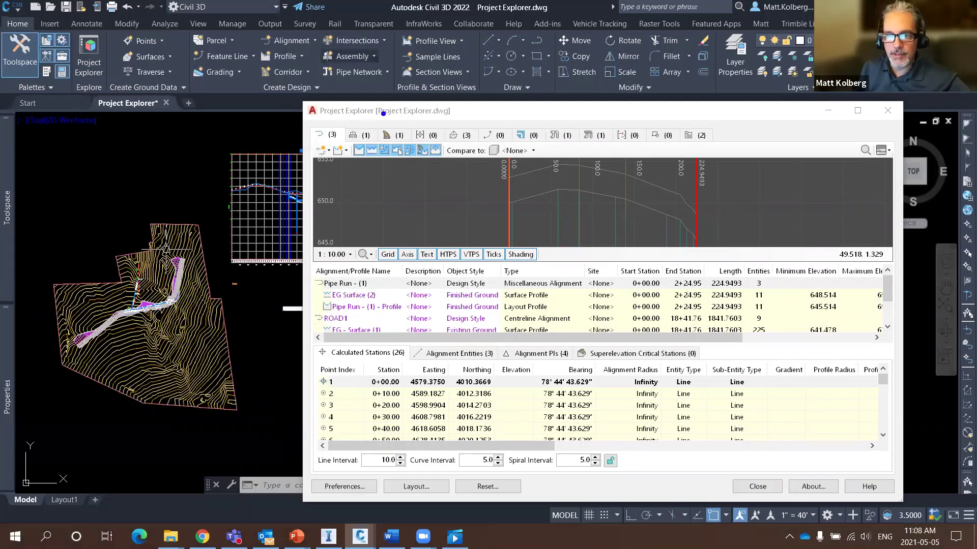
pyautogui.moveTo(374, 100)
pyautogui.mouseDown()
pyautogui.moveTo(570, 154)
pyautogui.moveTo(784, 153)
pyautogui.moveTo(662, 101)
pyautogui.moveTo(328, 95)
pyautogui.mouseUp()
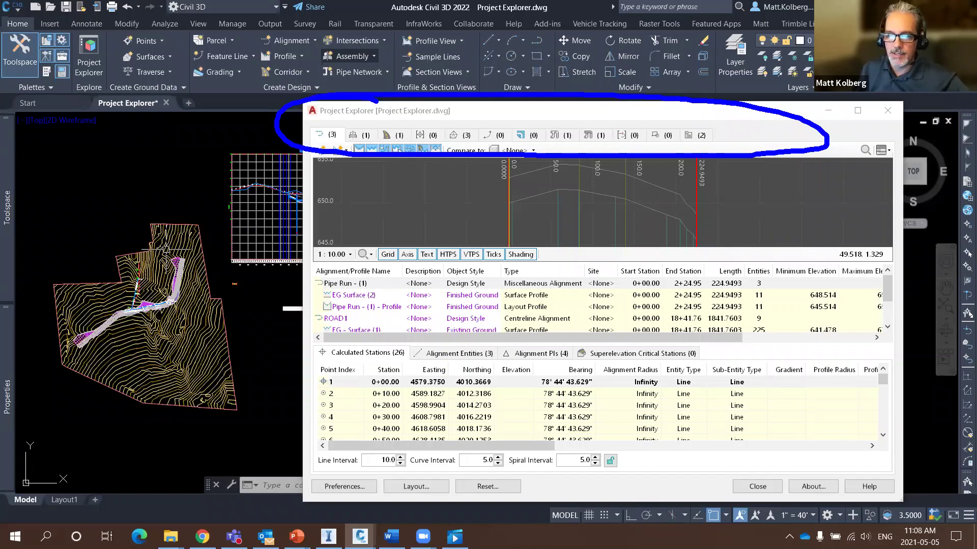
pyautogui.press('Escape')
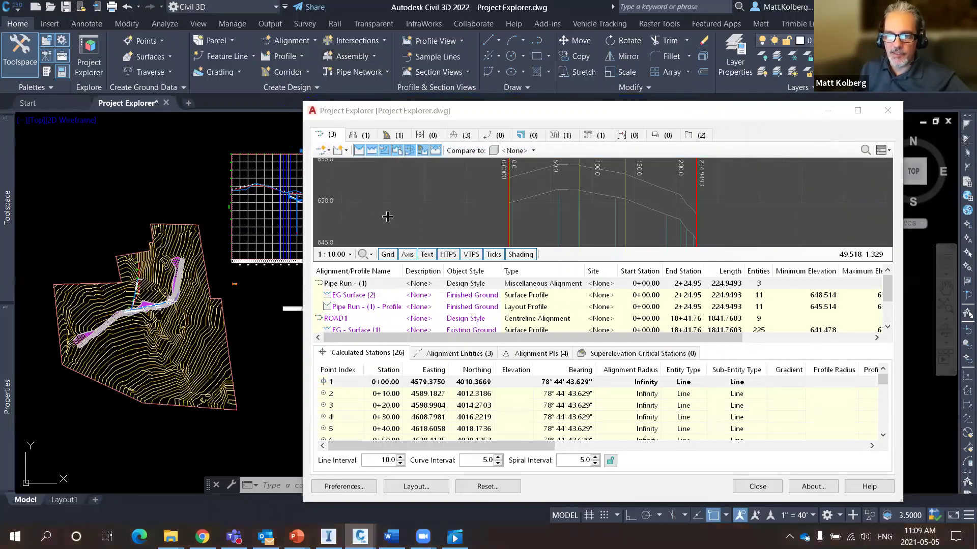
pyautogui.click(561, 134)
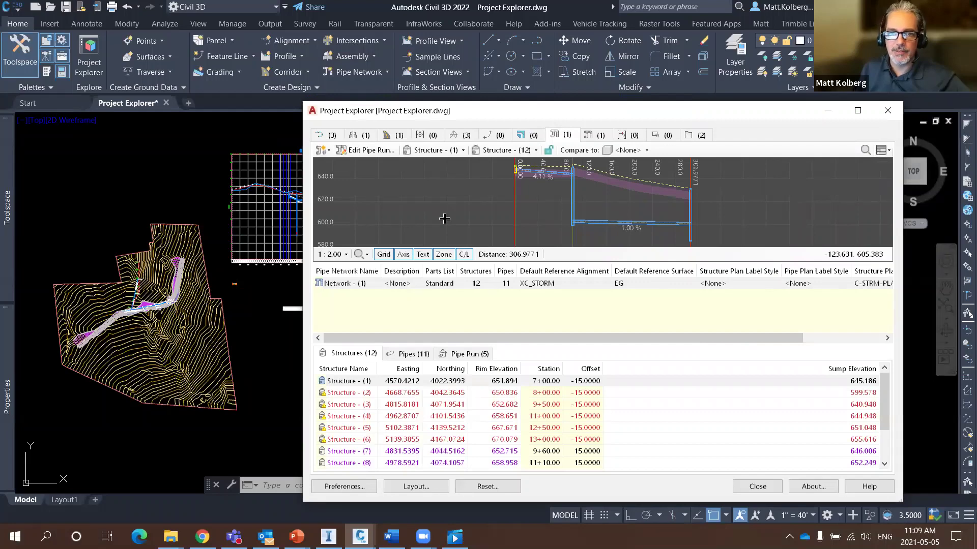
# Step: Review the right-click options for Network - (1), then dismiss the menu
pyautogui.rightClick(328, 283)
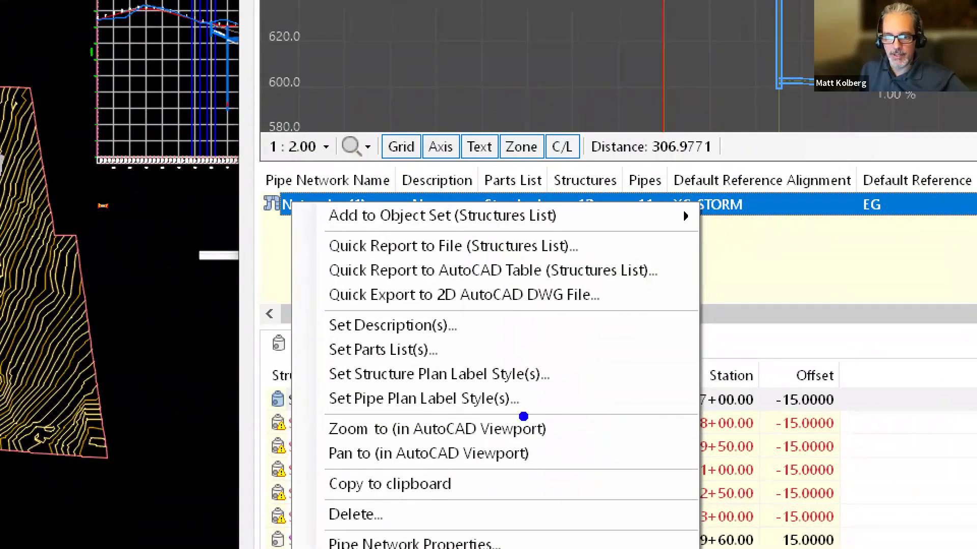
pyautogui.moveTo(524, 416)
pyautogui.mouseDown()
pyautogui.moveTo(411, 400)
pyautogui.moveTo(425, 481)
pyautogui.moveTo(513, 390)
pyautogui.mouseUp()
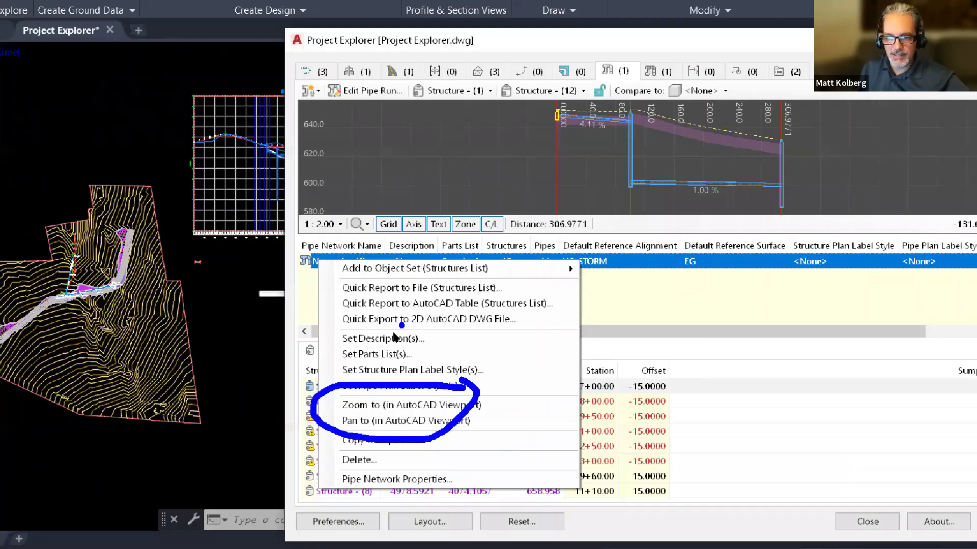
pyautogui.press('Escape')
# Step: List the network's 11 pipes, select them all and review their right-click options
pyautogui.click(416, 355)
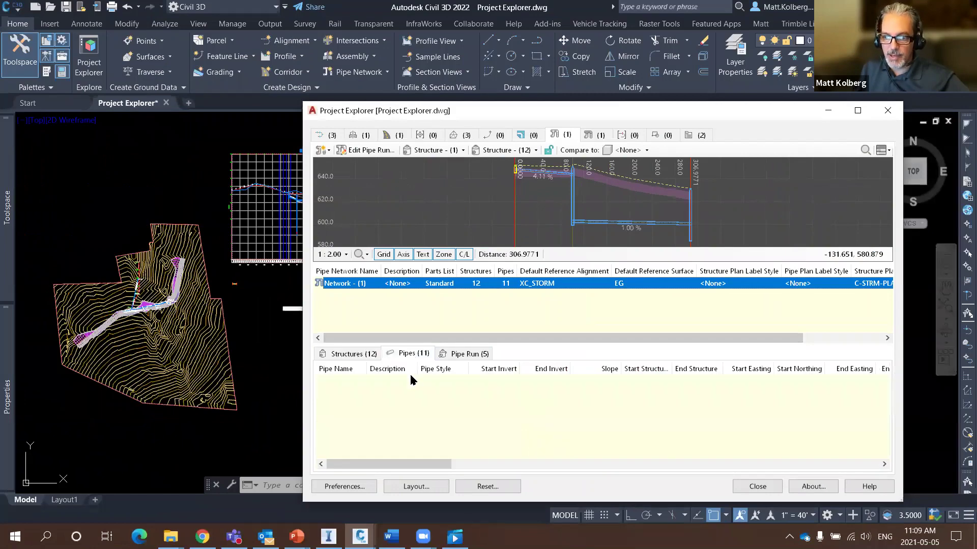
pyautogui.click(400, 377)
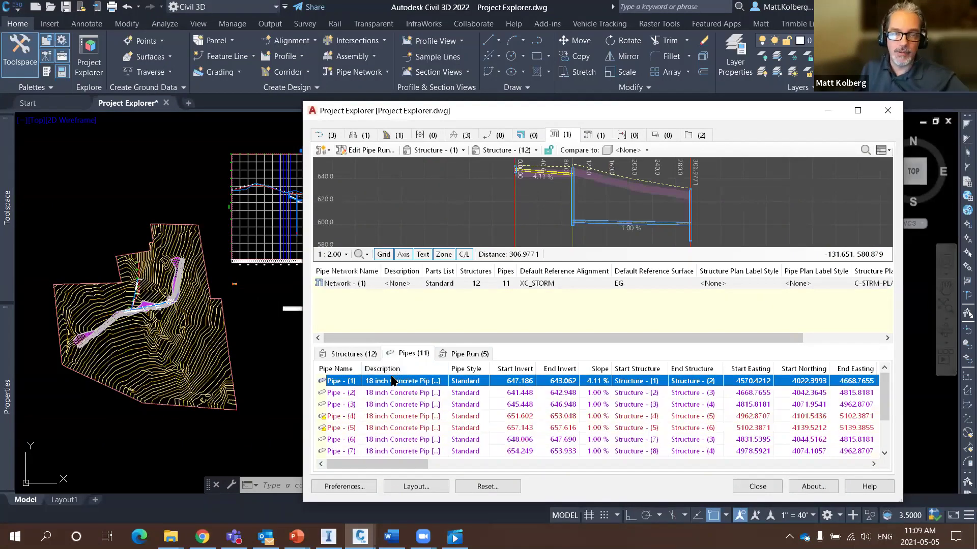
pyautogui.click(351, 394)
pyautogui.hotkey('ctrl', 'a')
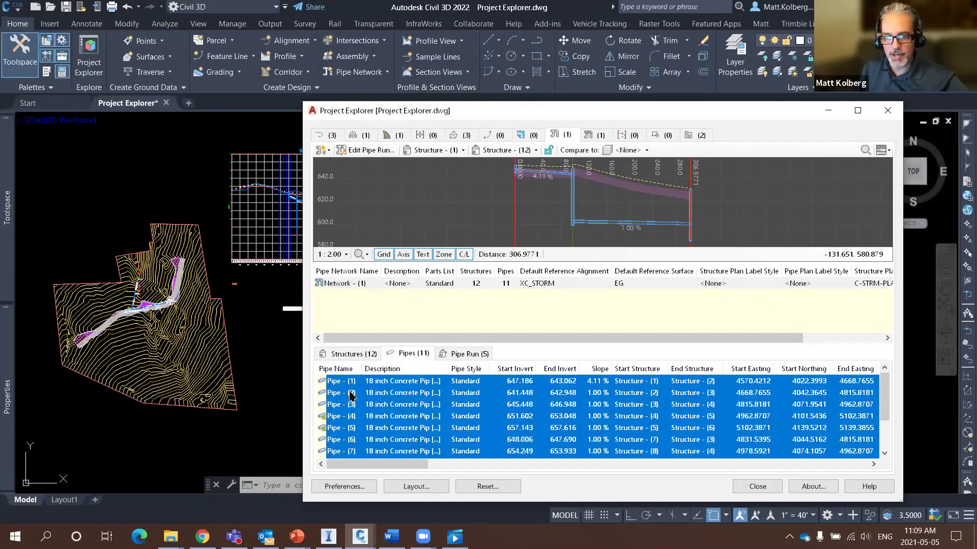
pyautogui.rightClick(349, 407)
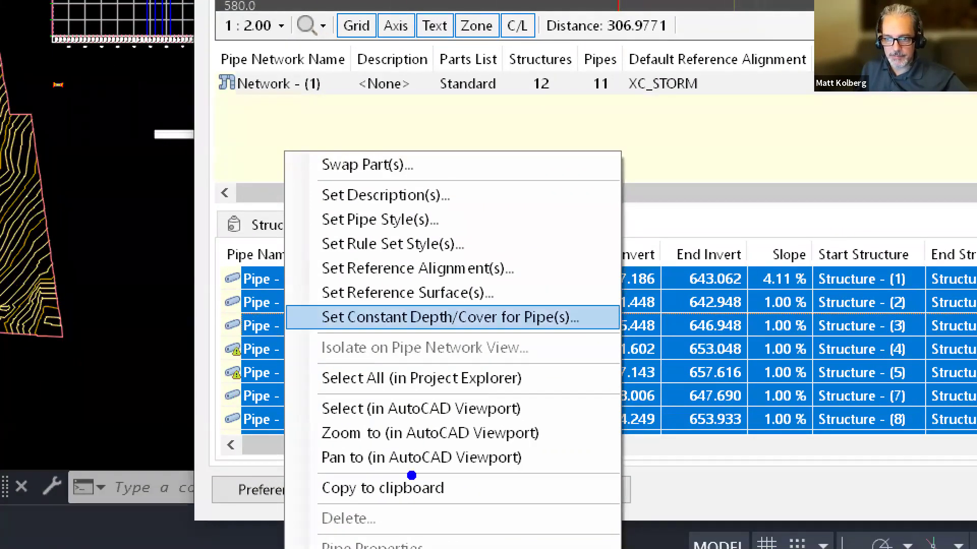
pyautogui.moveTo(591, 319); pyautogui.dragTo(717, 318)
pyautogui.moveTo(422, 217); pyautogui.dragTo(591, 198)
pyautogui.moveTo(388, 116)
pyautogui.mouseDown()
pyautogui.moveTo(239, 142)
pyautogui.moveTo(356, 104)
pyautogui.mouseUp()
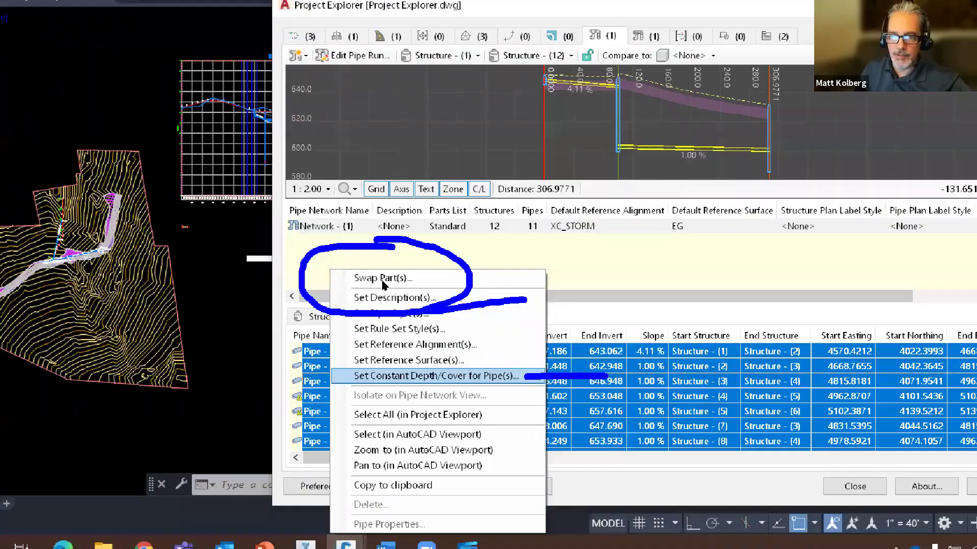
pyautogui.press('Escape')
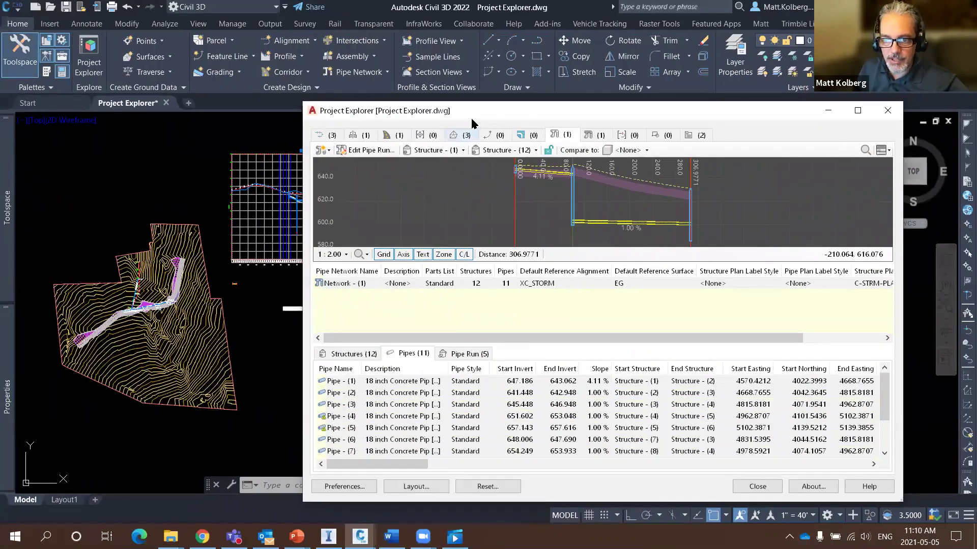
# Step: Move Project Explorer aside and end the pipe run at Structure - (6)
pyautogui.moveTo(491, 108); pyautogui.dragTo(630, 96)
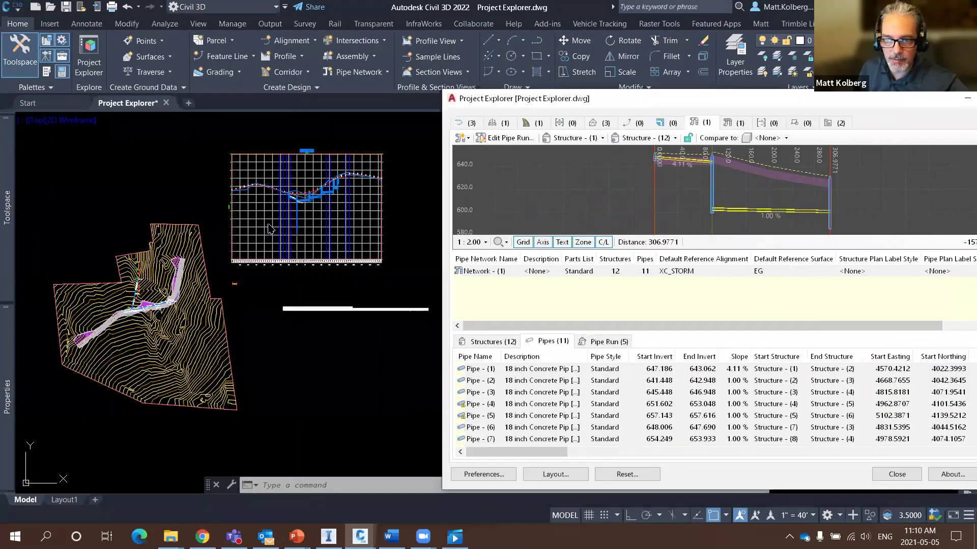
pyautogui.scroll(5, 246, 184)
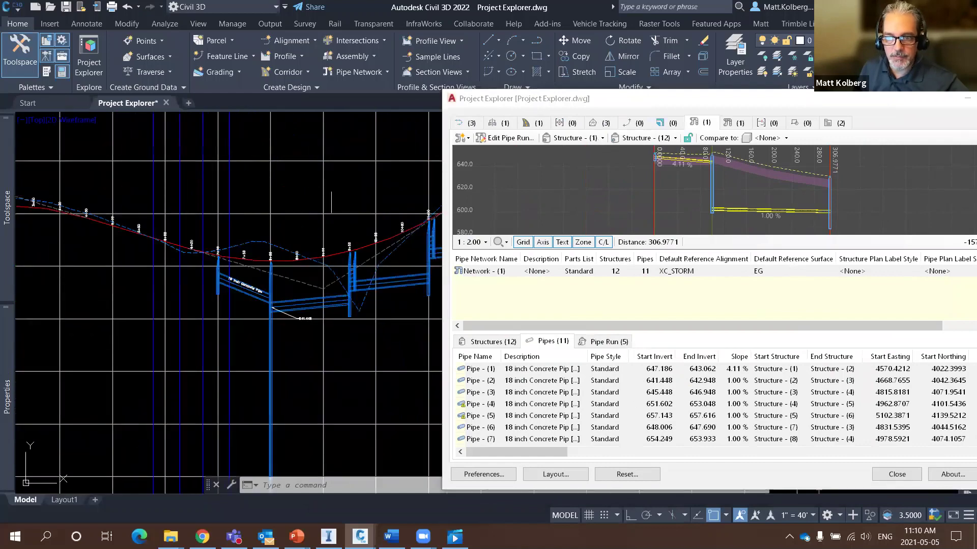
pyautogui.moveTo(224, 197); pyautogui.dragTo(223, 197, button='middle')
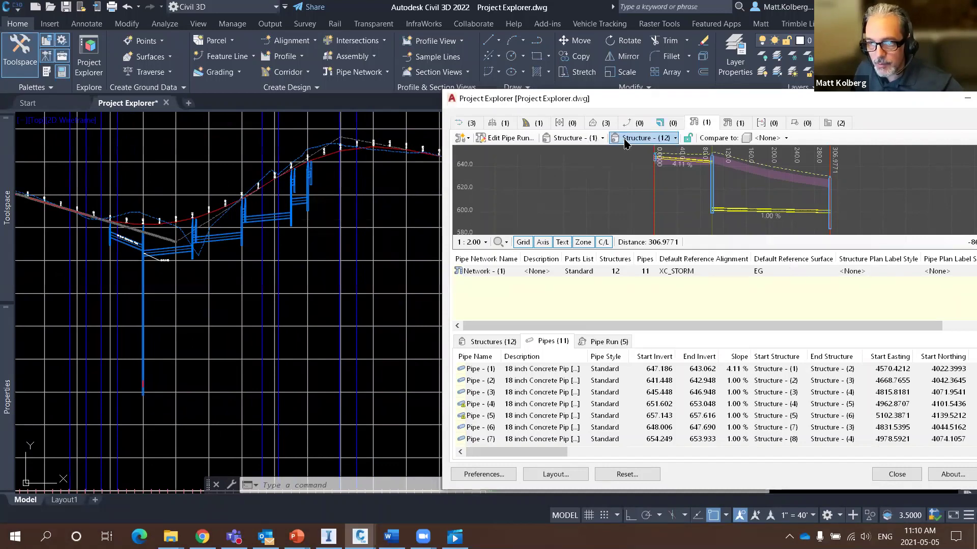
pyautogui.click(644, 138)
pyautogui.click(662, 217)
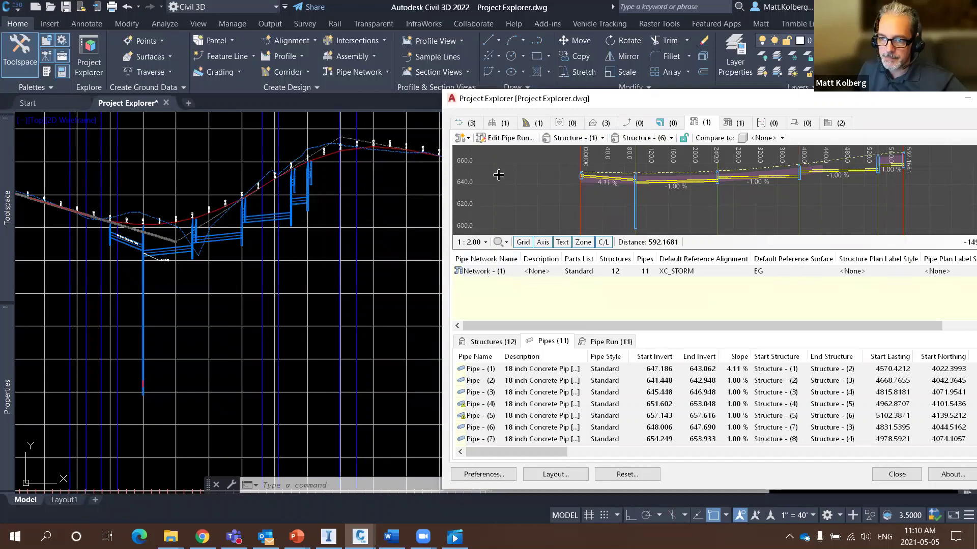
# Step: Set the pipe run slope to 2% in the slope and elevation editor
pyautogui.click(507, 138)
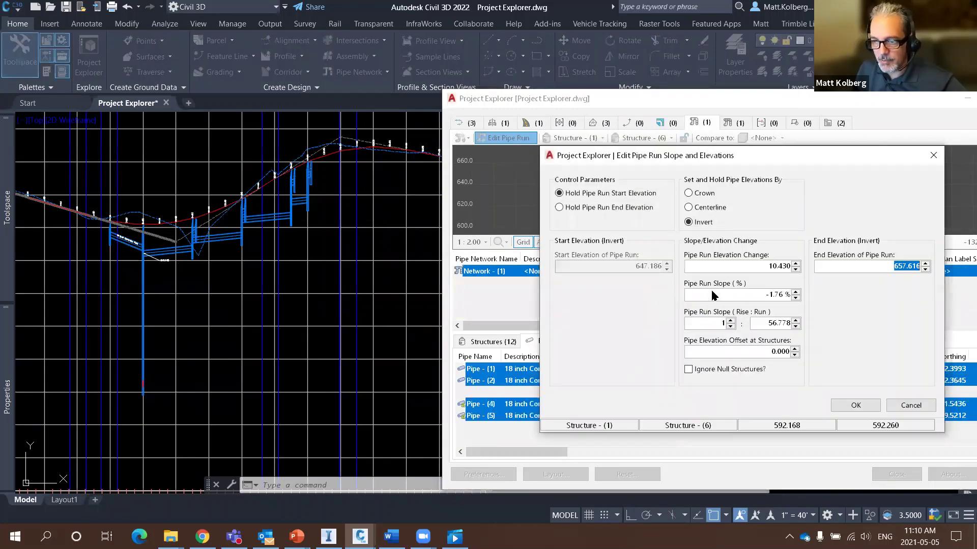
pyautogui.press('Tab')
pyautogui.write('2')
pyautogui.click(854, 405)
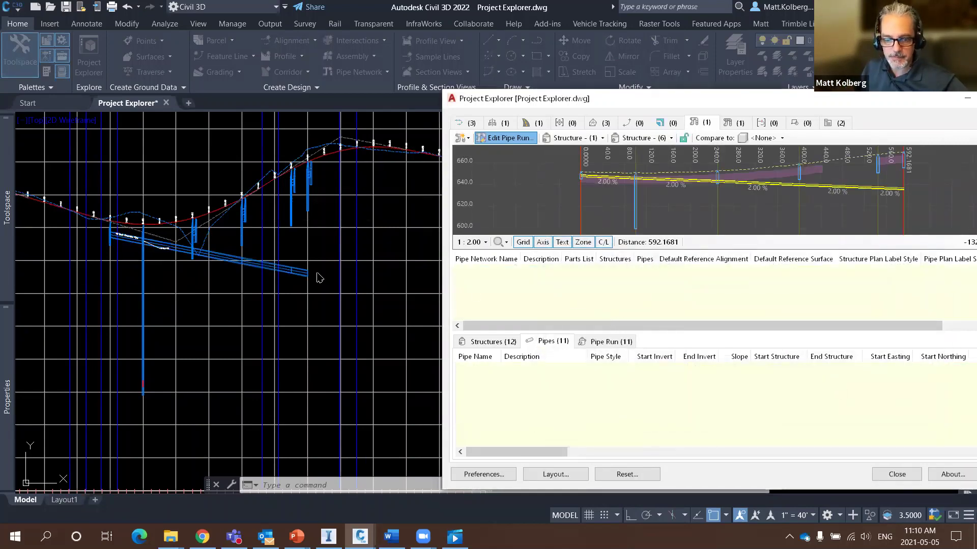
# Step: Undo the last change and close Project Explorer
pyautogui.moveTo(296, 155)
pyautogui.mouseDown()
pyautogui.moveTo(239, 297)
pyautogui.moveTo(326, 131)
pyautogui.mouseUp()
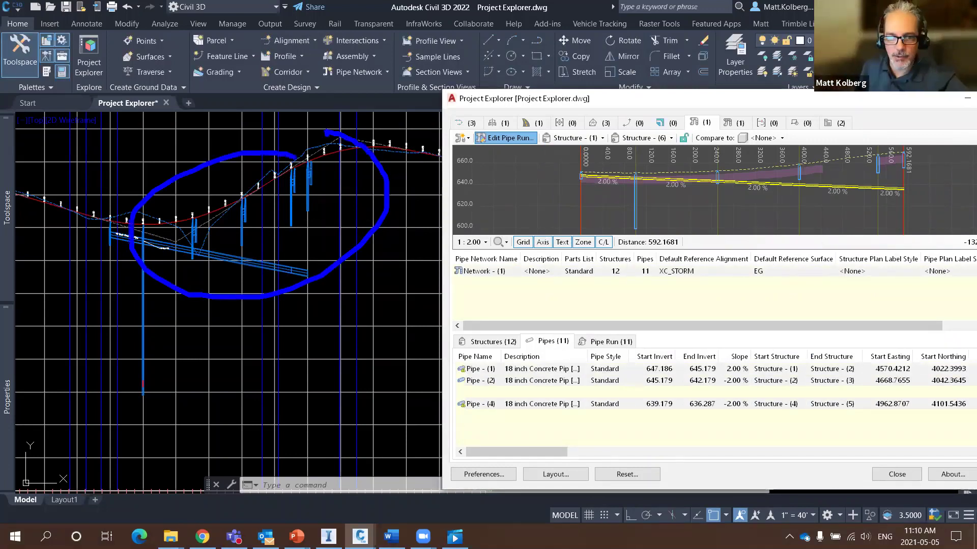
pyautogui.moveTo(287, 290); pyautogui.dragTo(101, 261)
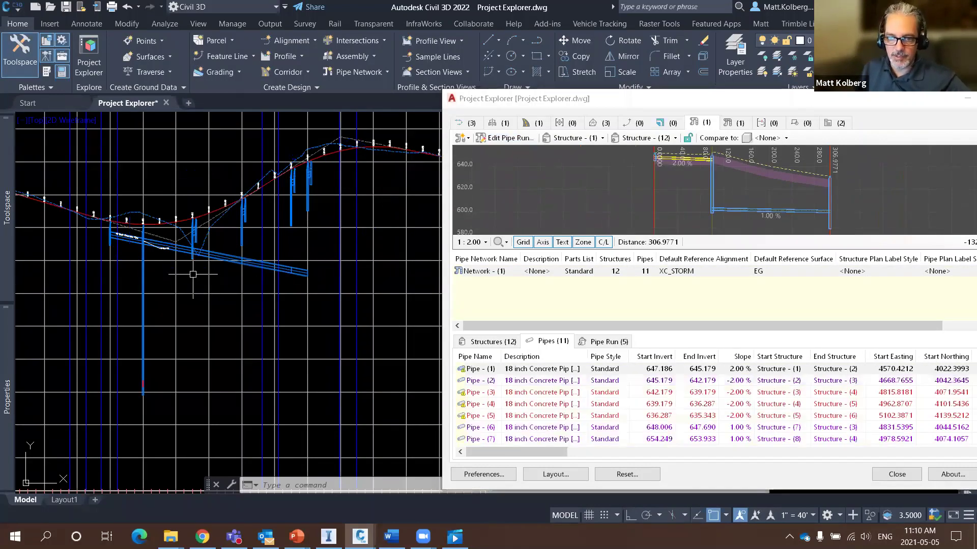
pyautogui.hotkey('ctrl', 'z')
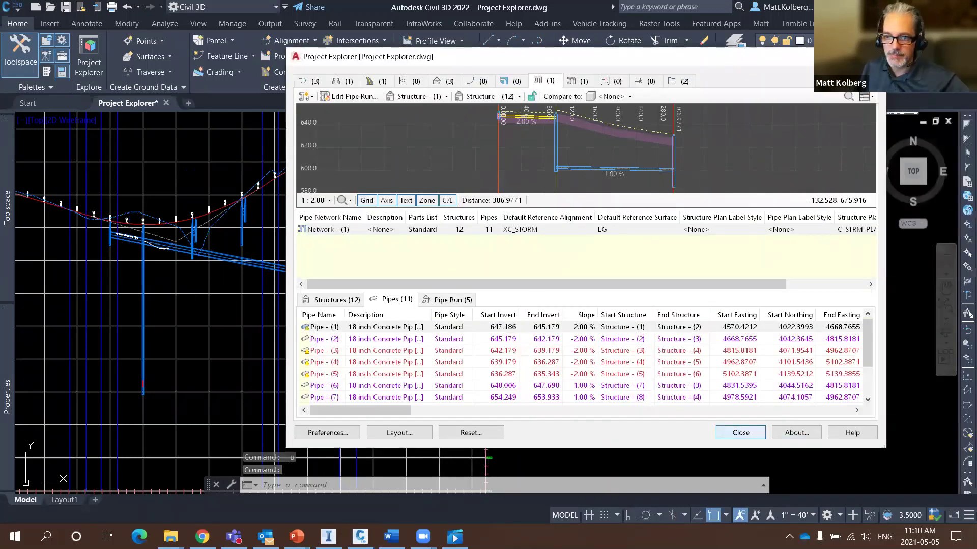
pyautogui.click(745, 429)
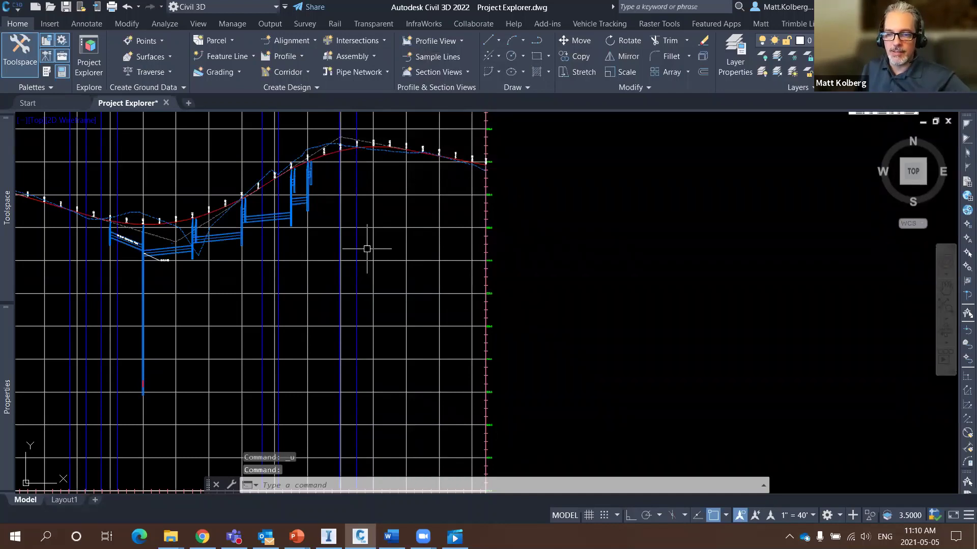
pyautogui.moveTo(375, 251); pyautogui.dragTo(458, 251, button='middle')
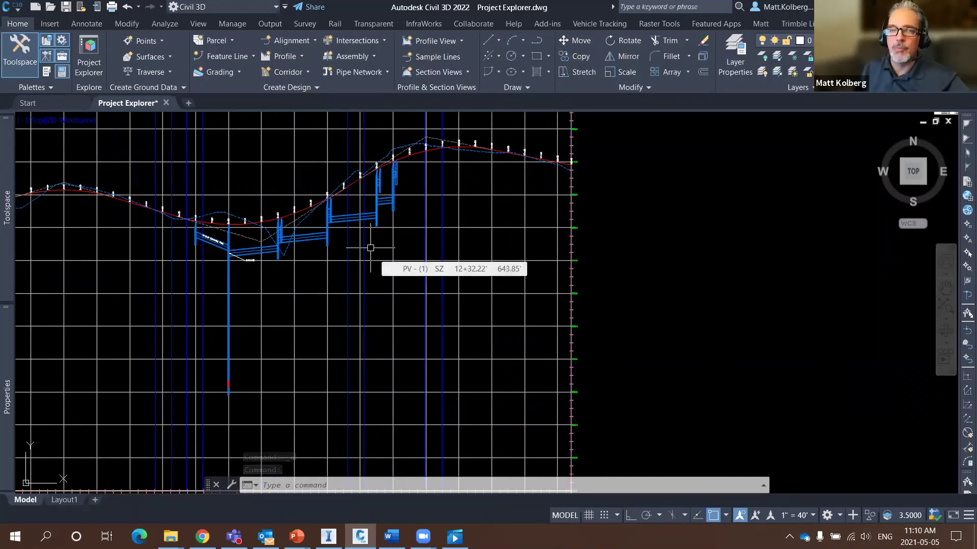
pyautogui.scroll(-3, 367, 248)
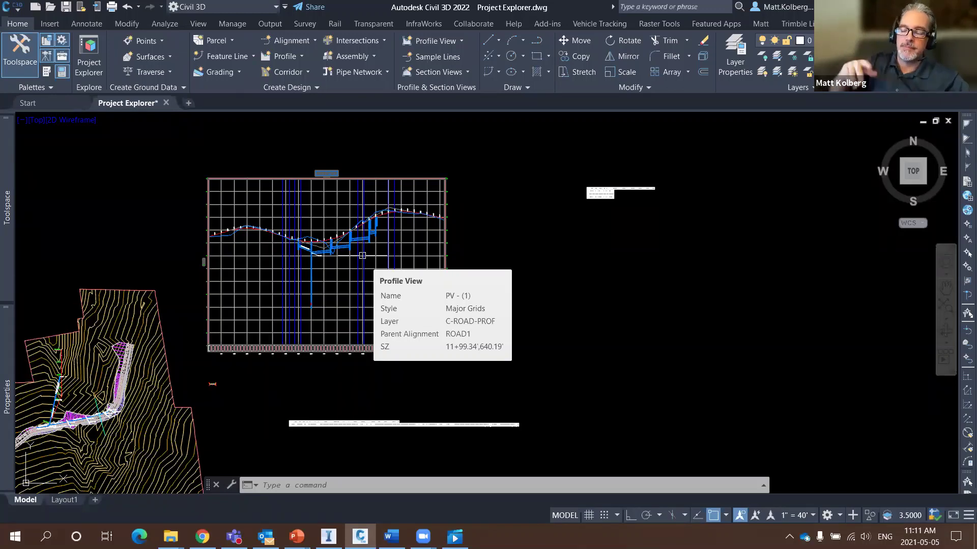
pyautogui.scroll(8, 632, 182)
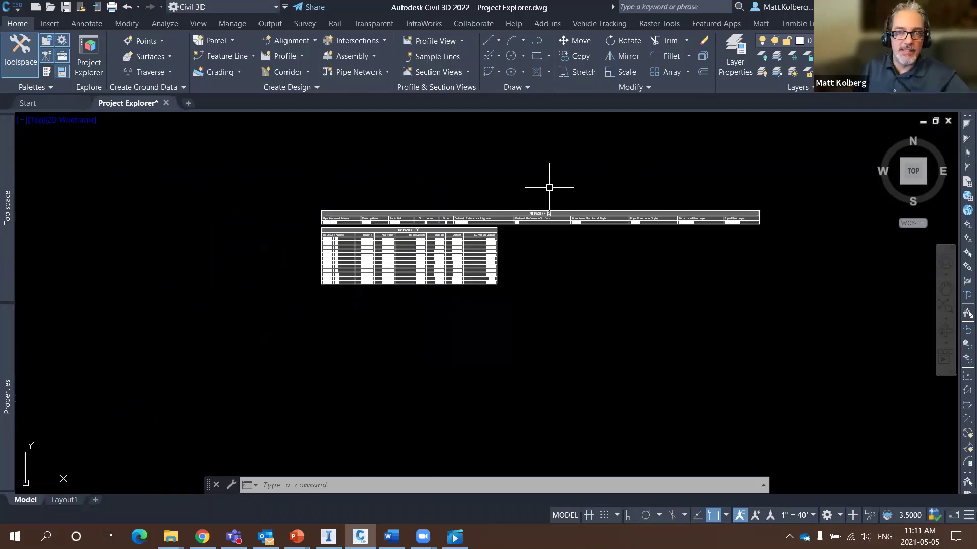
pyautogui.scroll(6, 402, 219)
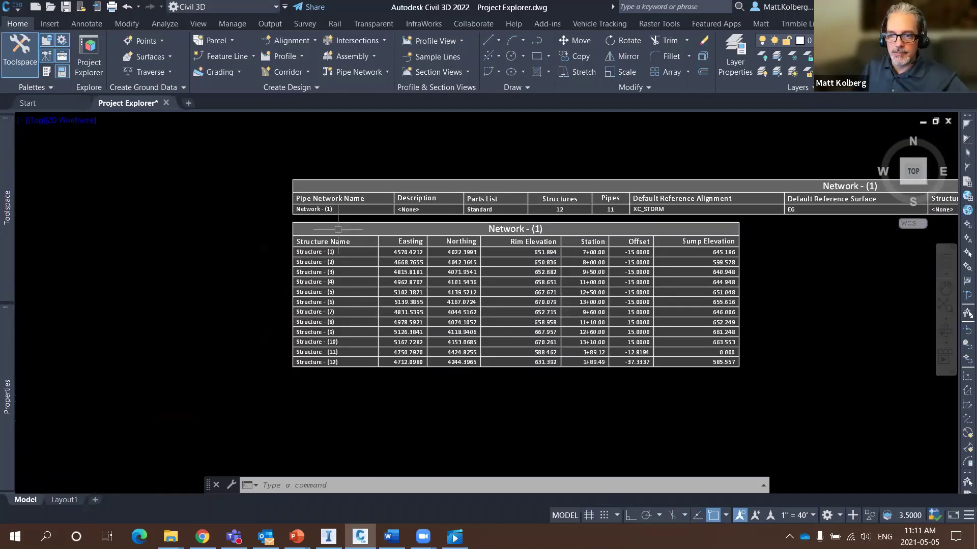
pyautogui.scroll(-4, 419, 234)
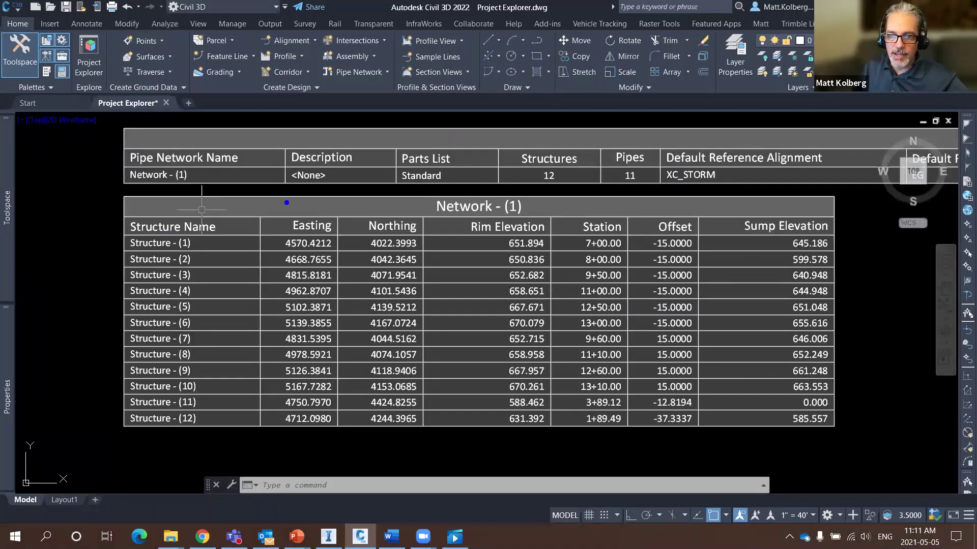
pyautogui.moveTo(257, 187)
pyautogui.mouseDown()
pyautogui.moveTo(233, 178)
pyautogui.moveTo(91, 228)
pyautogui.moveTo(793, 269)
pyautogui.moveTo(889, 251)
pyautogui.moveTo(757, 182)
pyautogui.moveTo(225, 176)
pyautogui.mouseUp()
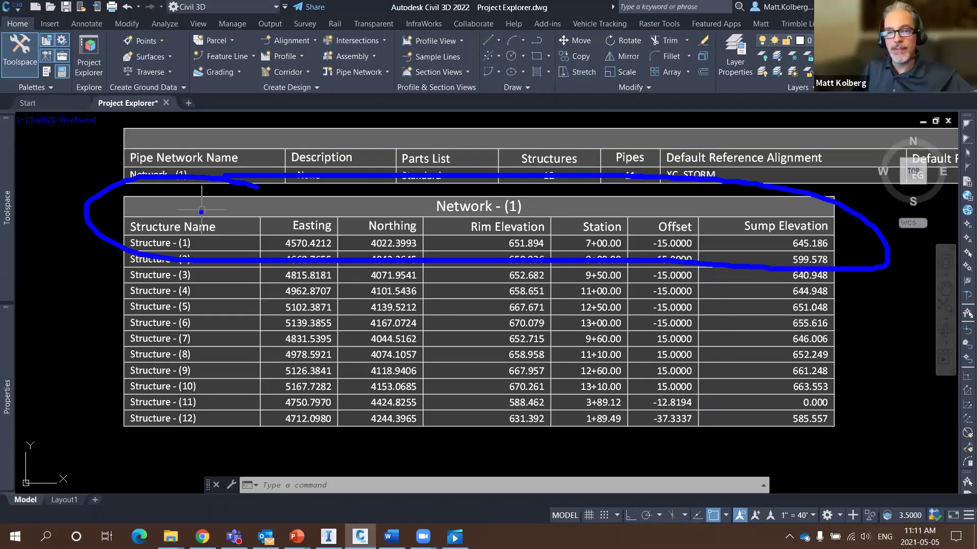
pyautogui.moveTo(148, 235); pyautogui.dragTo(71, 283)
pyautogui.moveTo(291, 214); pyautogui.dragTo(247, 172)
pyautogui.moveTo(367, 211); pyautogui.dragTo(349, 188)
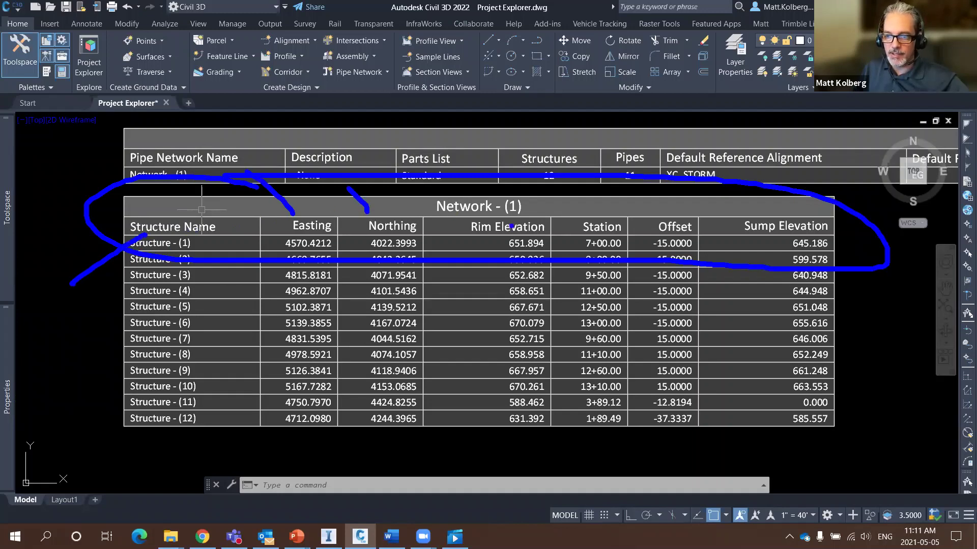
pyautogui.moveTo(502, 220); pyautogui.dragTo(488, 162)
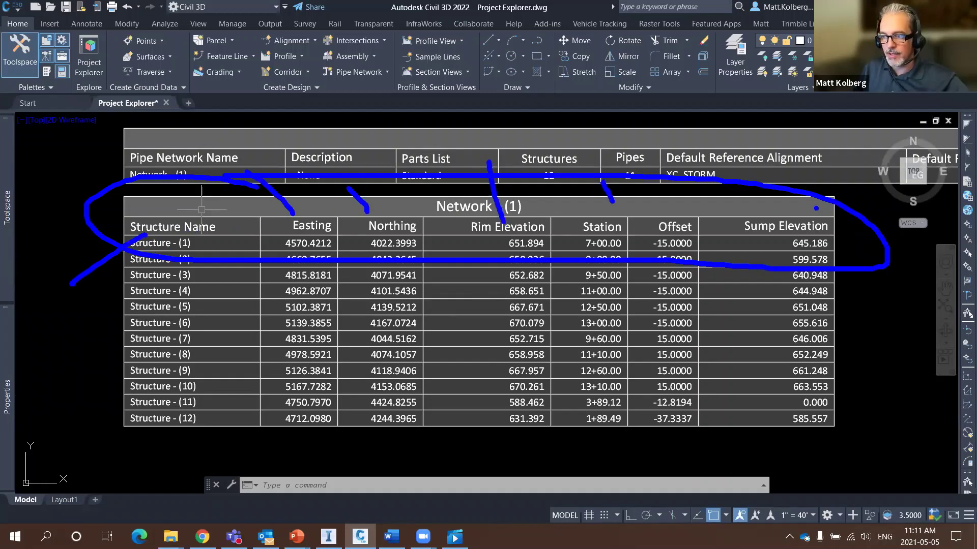
pyautogui.moveTo(815, 208); pyautogui.dragTo(836, 206)
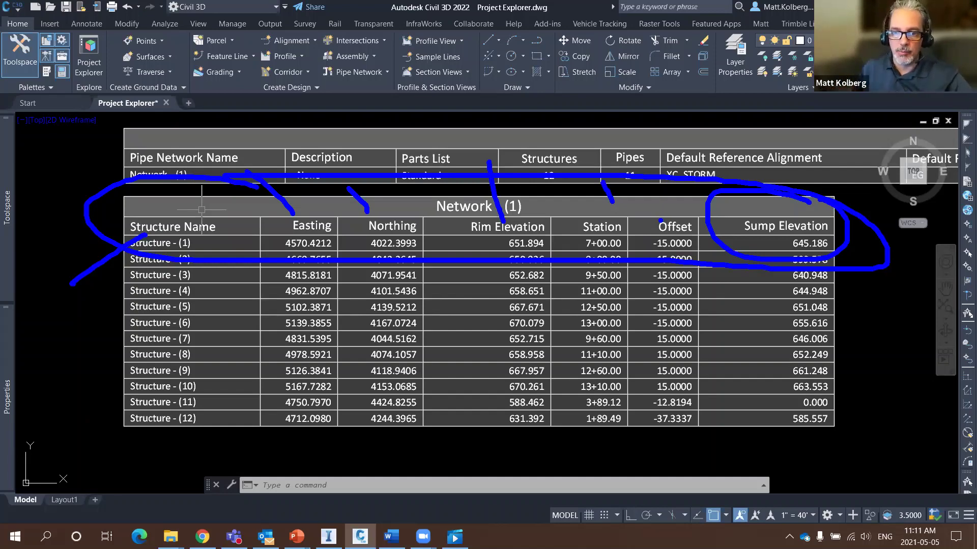
pyautogui.press('Escape')
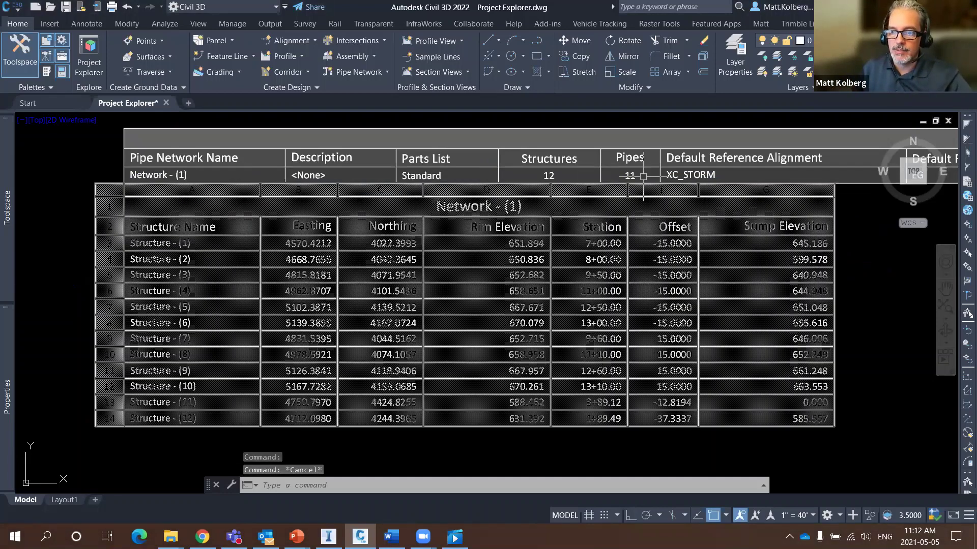
pyautogui.scroll(-6, 643, 177)
pyautogui.scroll(-2, 642, 175)
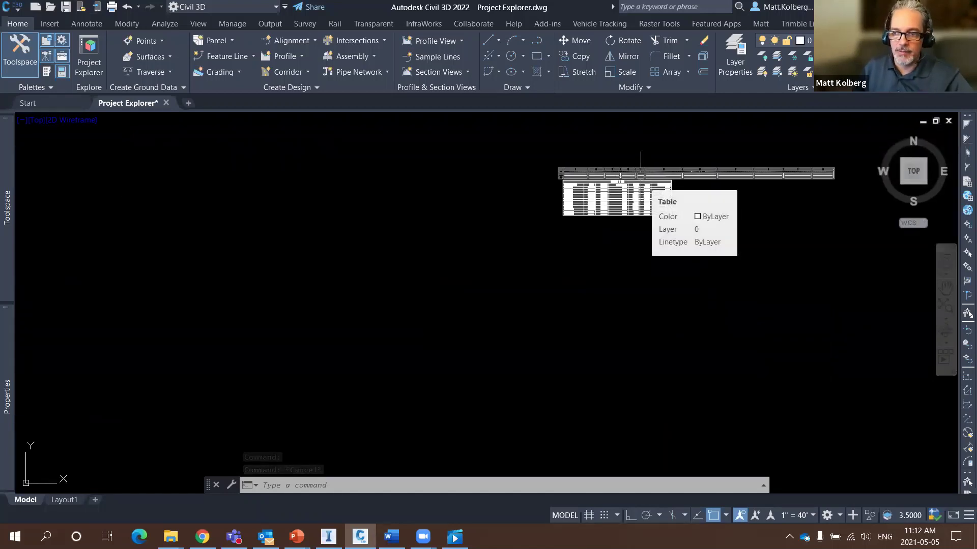
pyautogui.scroll(8, 645, 178)
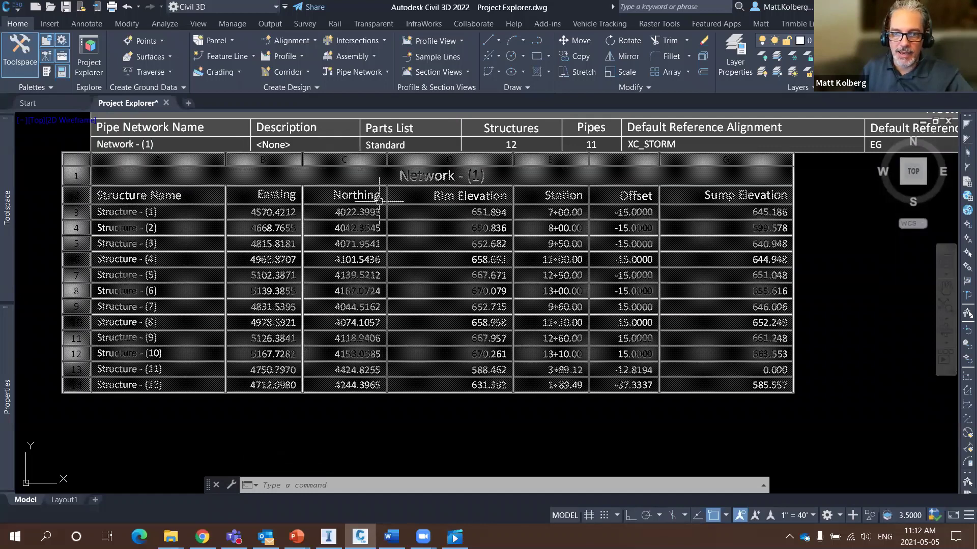
pyautogui.moveTo(354, 199); pyautogui.dragTo(354, 212, button='middle')
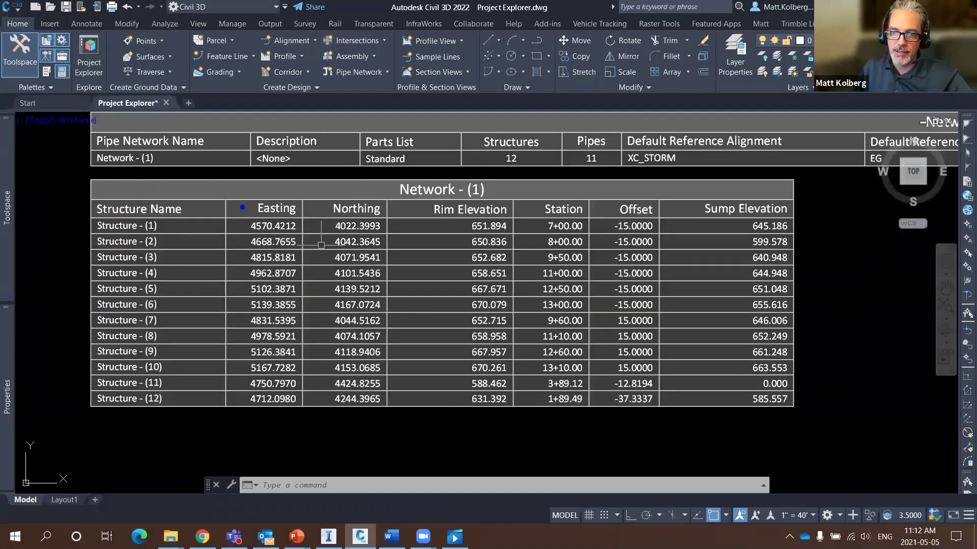
pyautogui.moveTo(166, 181)
pyautogui.mouseDown()
pyautogui.moveTo(66, 229)
pyautogui.moveTo(241, 192)
pyautogui.moveTo(193, 167)
pyautogui.mouseUp()
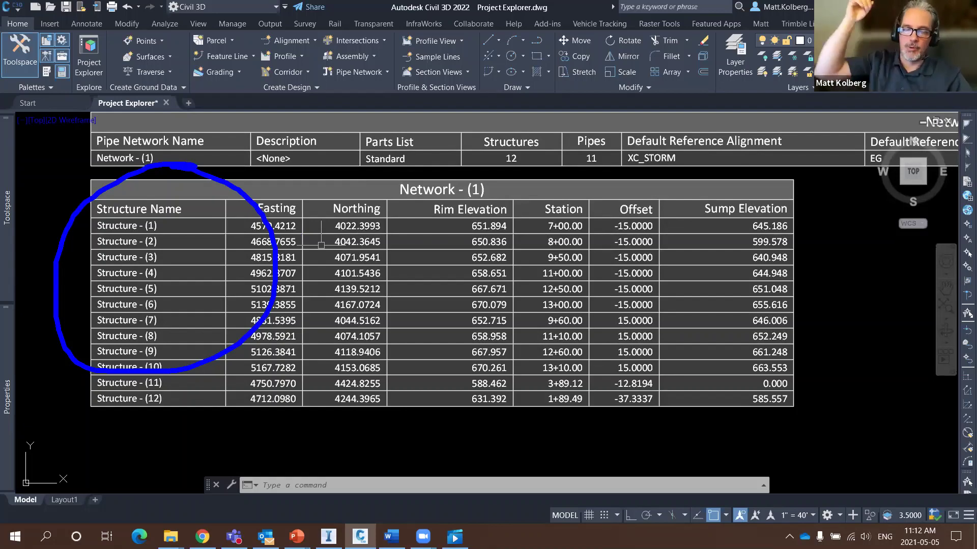
pyautogui.press('Escape')
pyautogui.press('Escape')
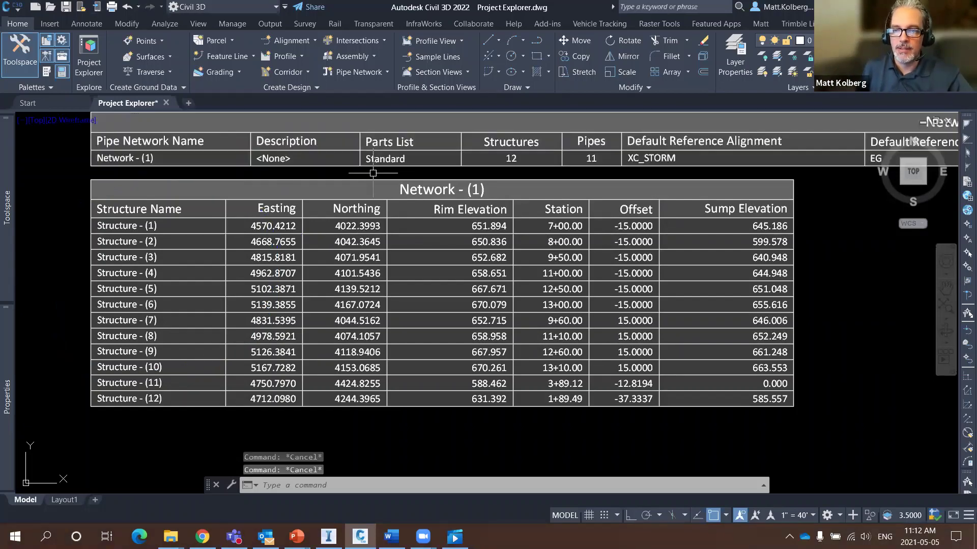
# Step: Pan and zoom to the profile view and the corridor with its contour surface
pyautogui.scroll(-3, 373, 173)
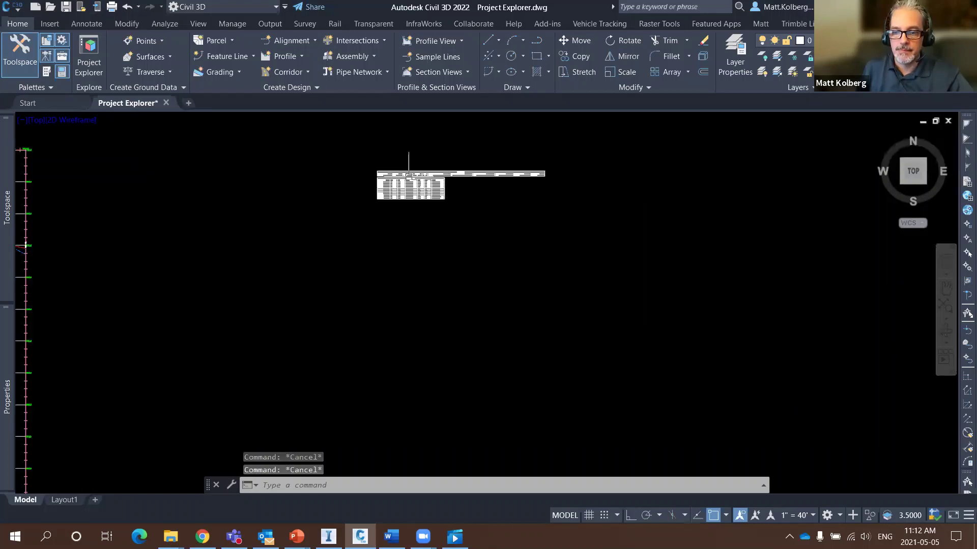
pyautogui.scroll(-3, 410, 160)
pyautogui.moveTo(296, 272); pyautogui.dragTo(358, 274, button='middle')
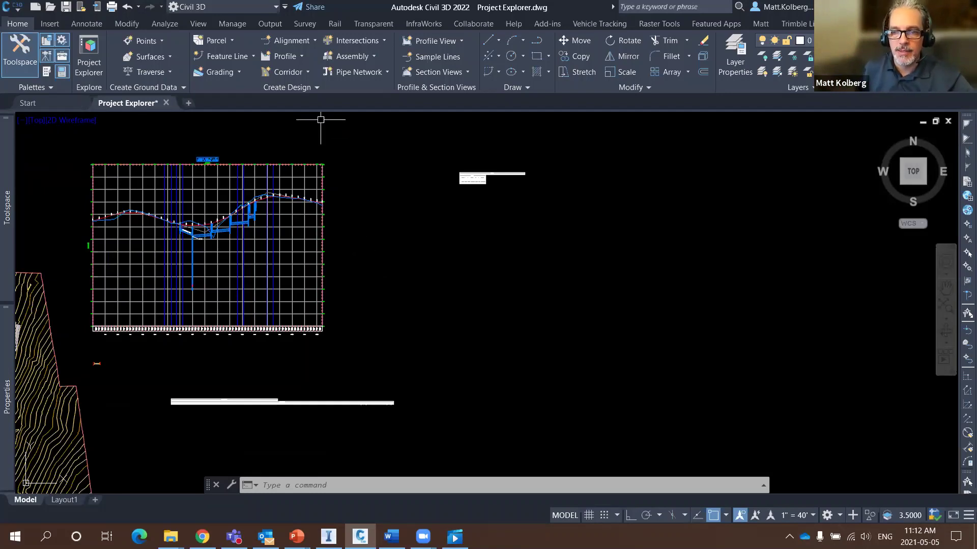
pyautogui.moveTo(157, 370); pyautogui.dragTo(527, 320, button='middle')
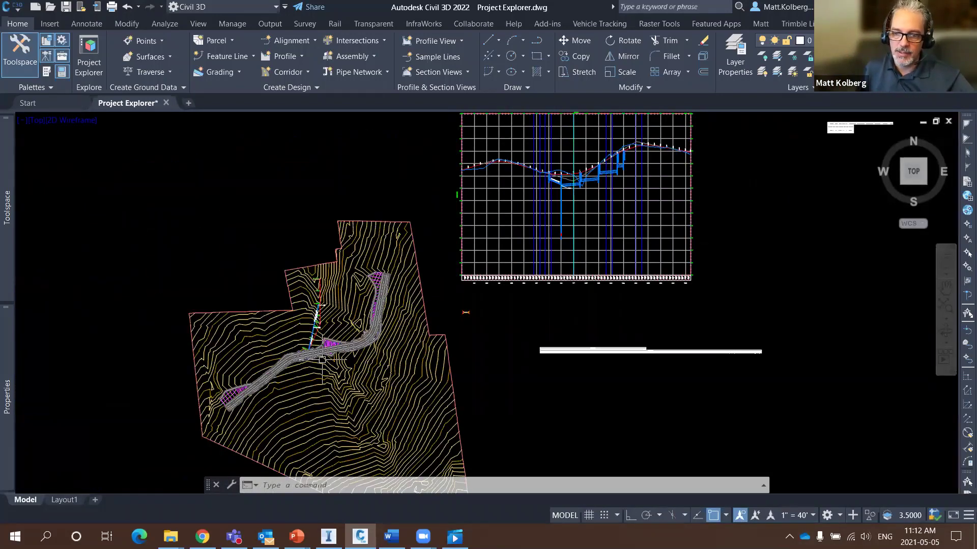
pyautogui.scroll(8, 263, 374)
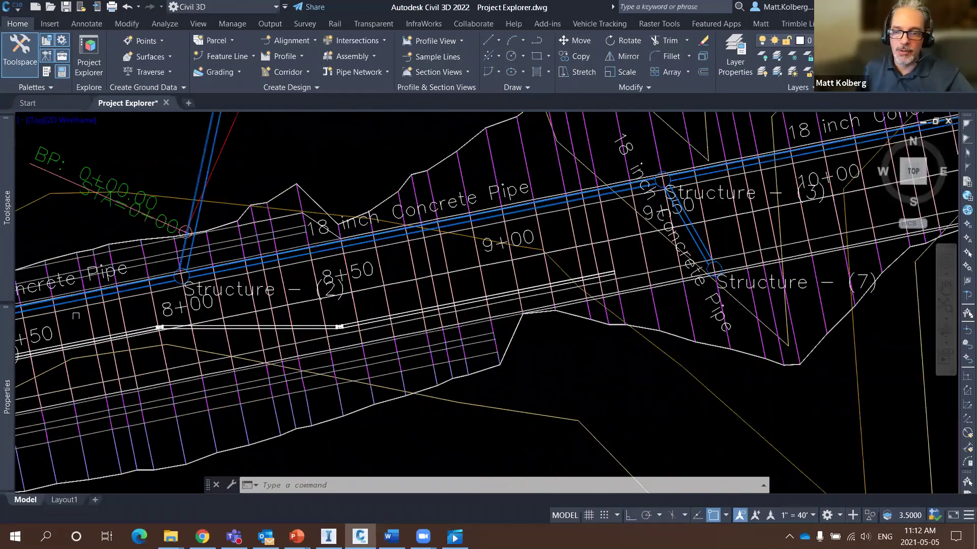
pyautogui.scroll(-10, 134, 328)
pyautogui.scroll(-3, 279, 280)
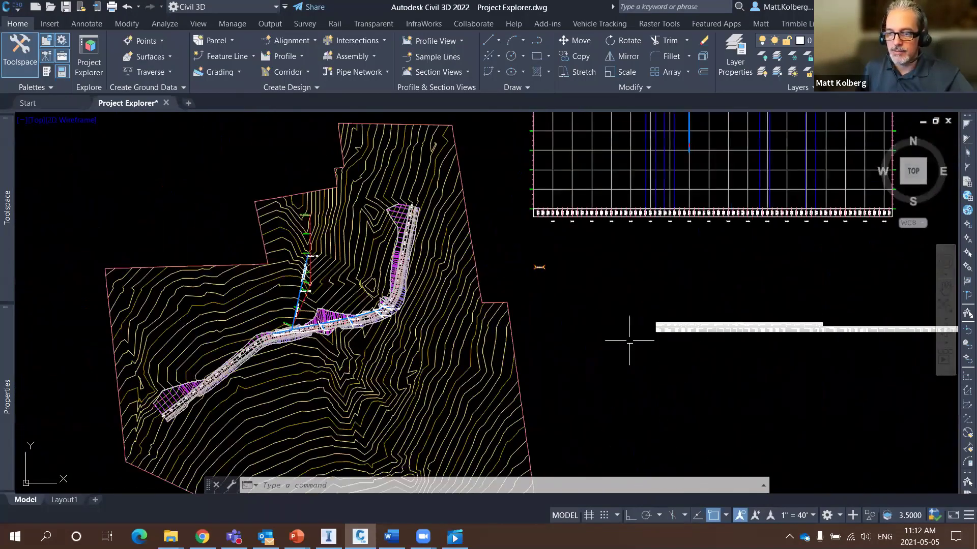
pyautogui.scroll(10, 279, 279)
# Step: Bring the pressure network tables into view, then switch to the PowerPoint slideshow
pyautogui.moveTo(279, 279); pyautogui.dragTo(257, 260, button='middle')
pyautogui.scroll(6, 90, 253)
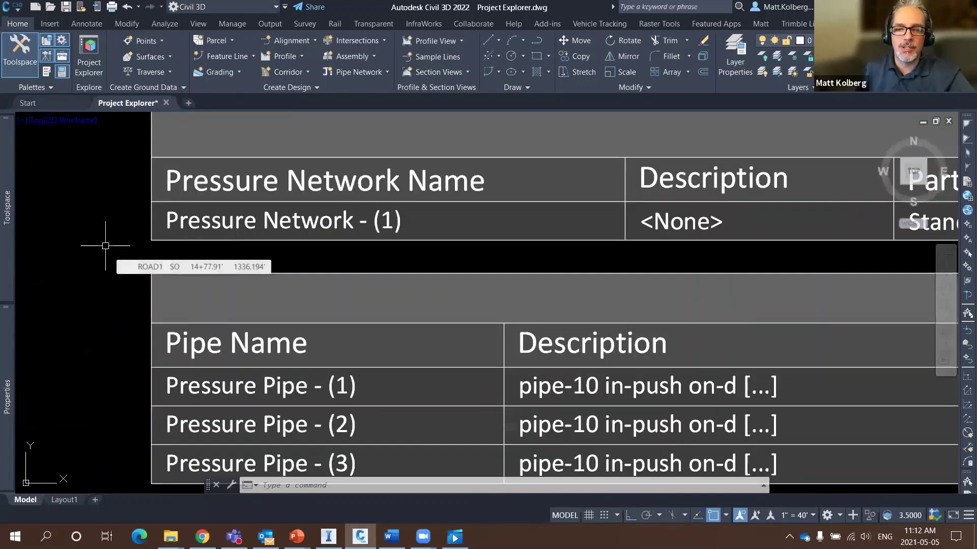
pyautogui.scroll(-8, 279, 255)
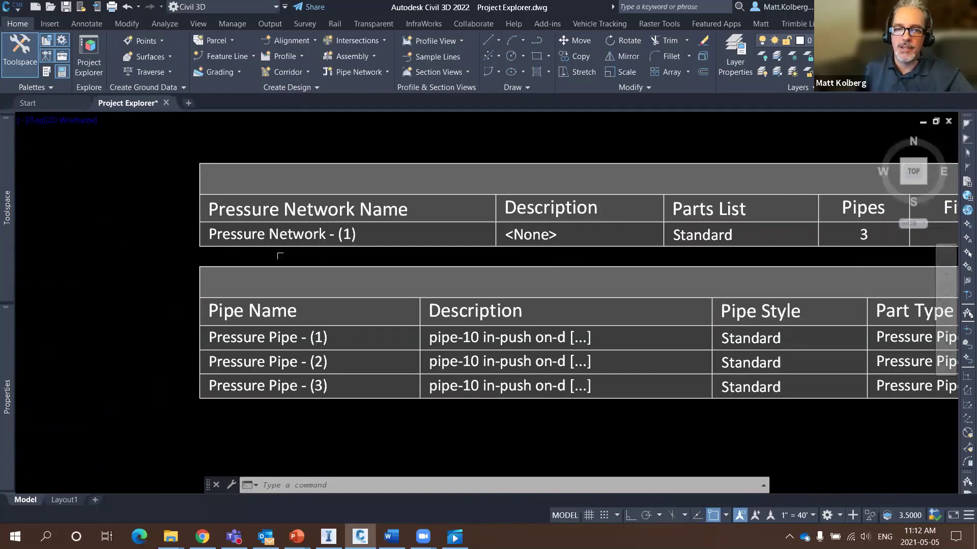
pyautogui.scroll(-3, 280, 254)
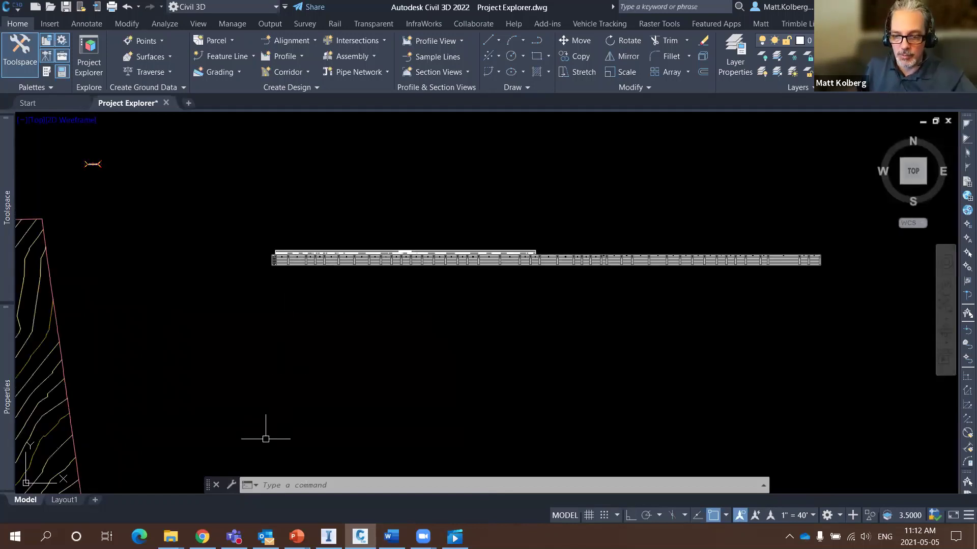
pyautogui.hotkey('alt', 'Tab')
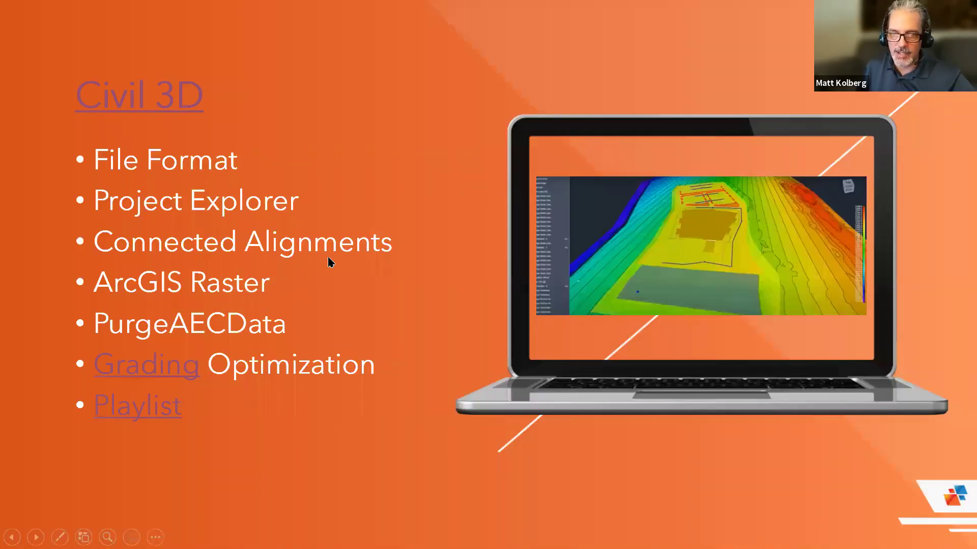
# Step: Open Connected Alignment.dwg from the What's New Webinar folder in Civil 3D
pyautogui.hotkey('alt', 'Tab')
pyautogui.hotkey('alt', 'Tab')
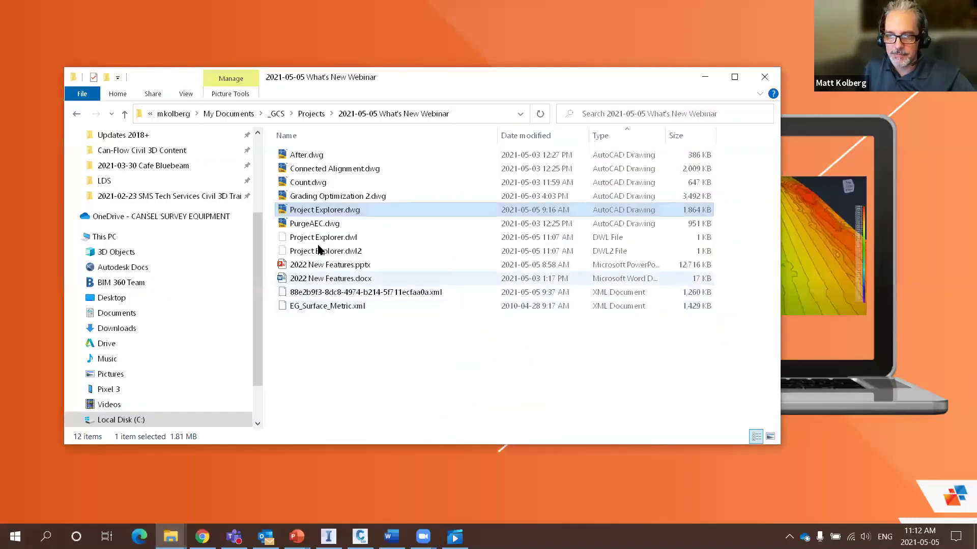
pyautogui.click(332, 170)
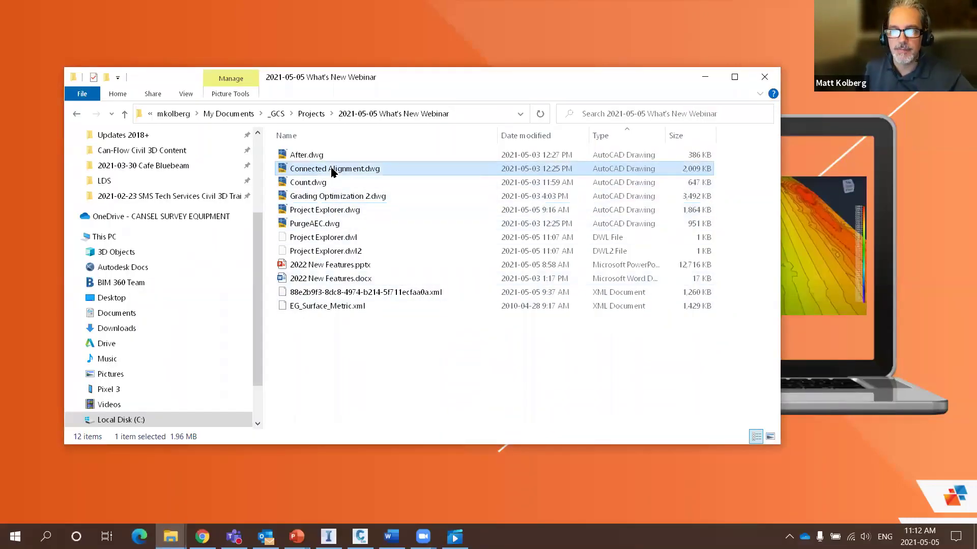
pyautogui.doubleClick(332, 170)
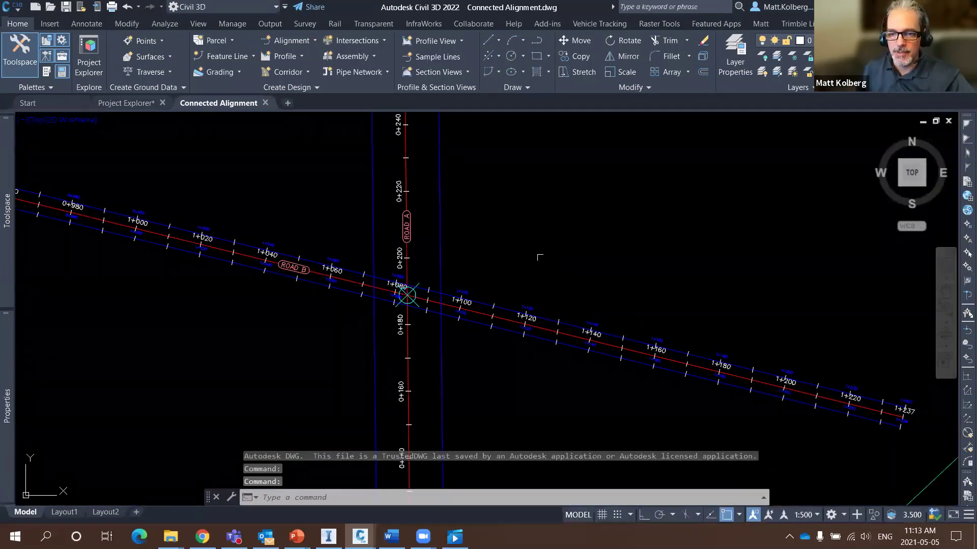
# Step: Start Create Connected Alignment, pick Road A then Road B, and place the connection location
pyautogui.moveTo(559, 254); pyautogui.dragTo(480, 181, button='middle')
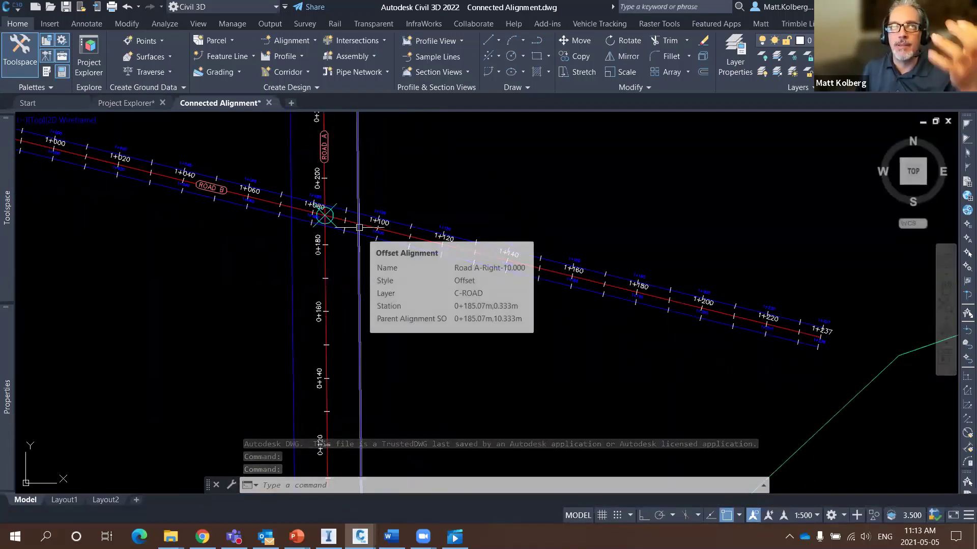
pyautogui.click(292, 43)
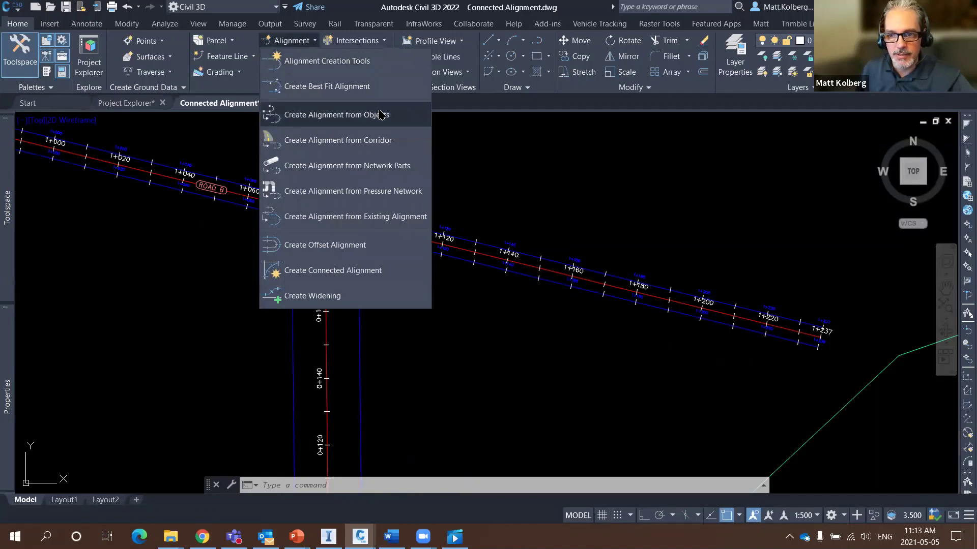
pyautogui.click(365, 275)
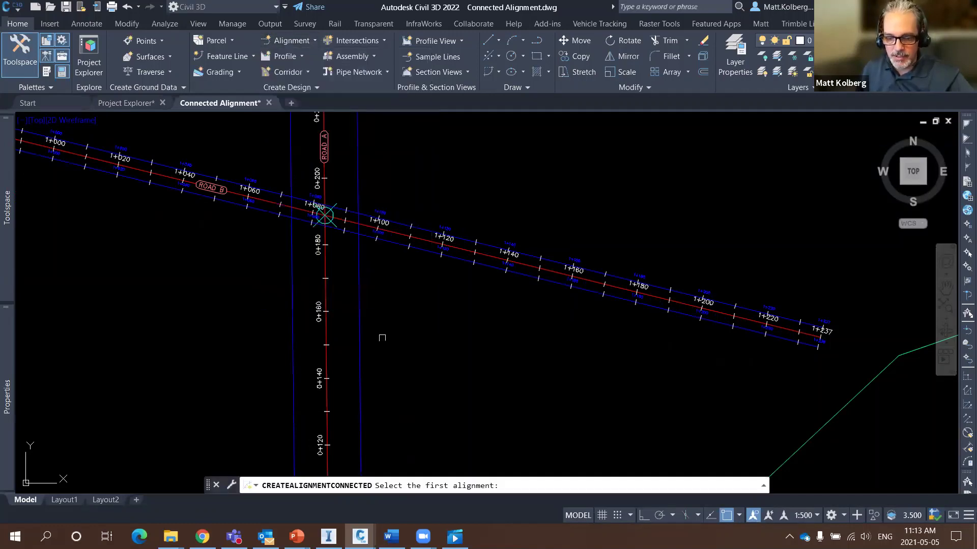
pyautogui.moveTo(363, 366)
pyautogui.mouseDown()
pyautogui.moveTo(363, 325)
pyautogui.moveTo(401, 288)
pyautogui.moveTo(469, 280)
pyautogui.moveTo(555, 290)
pyautogui.mouseUp()
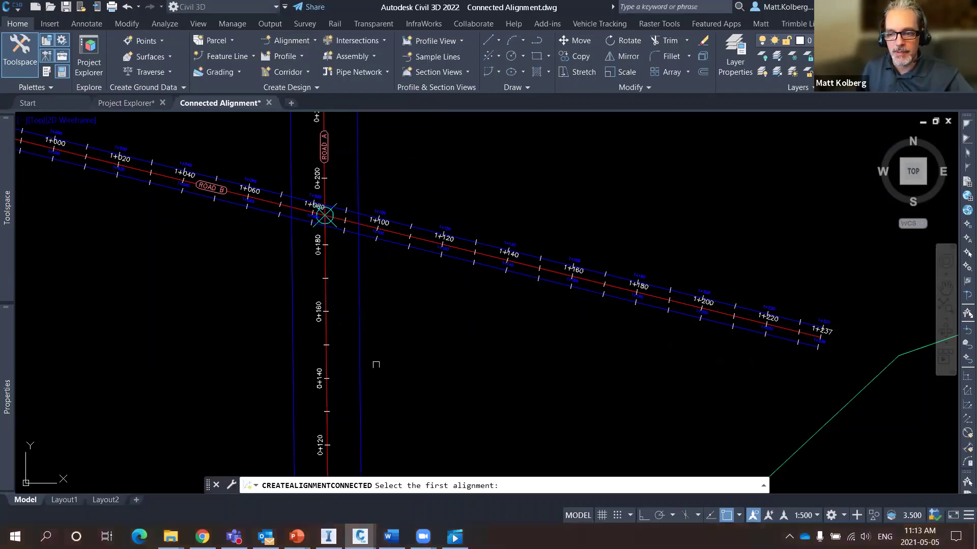
pyautogui.click(359, 366)
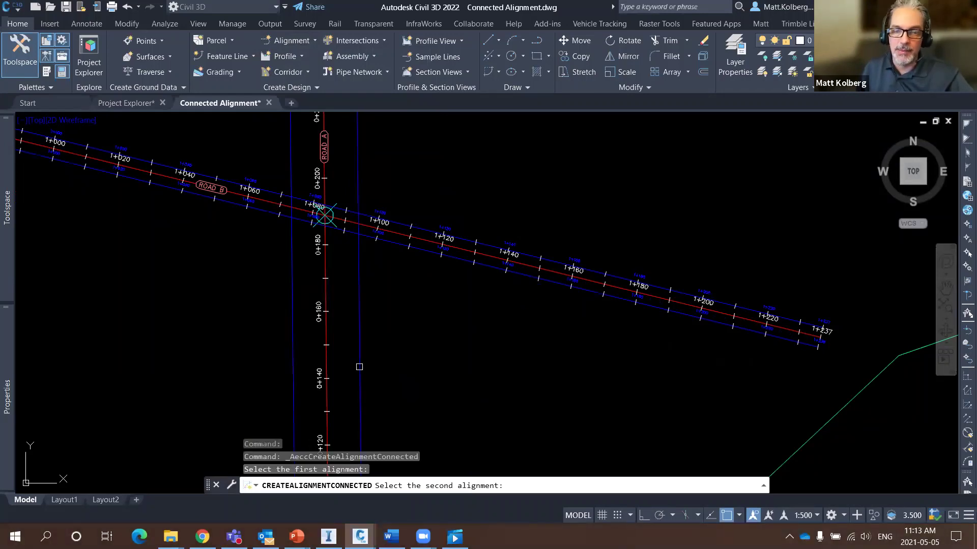
pyautogui.click(461, 261)
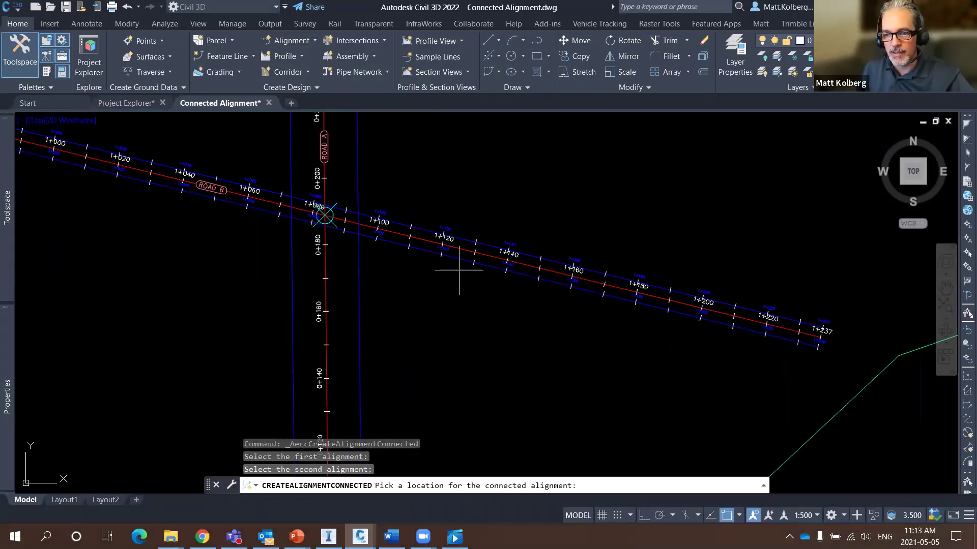
pyautogui.click(427, 293)
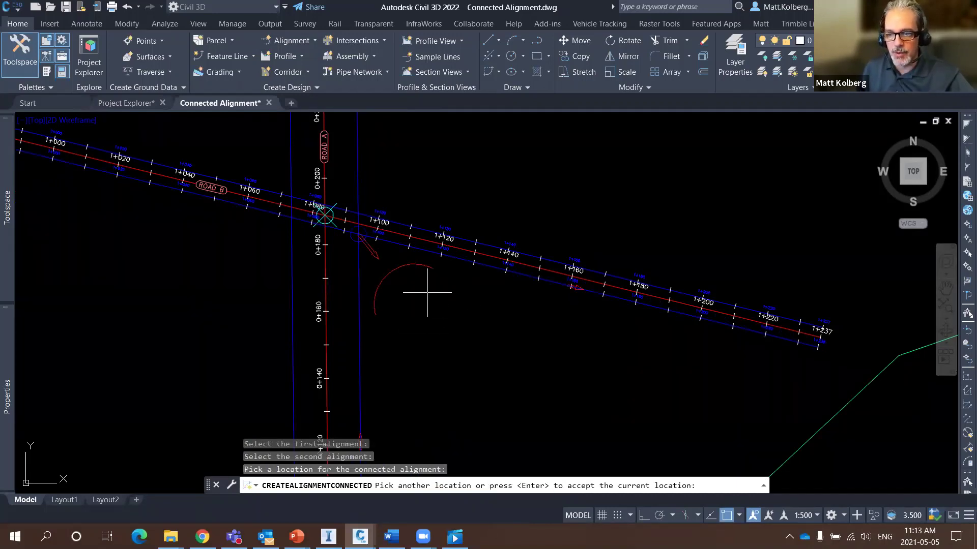
# Step: Open the connection's Parameters settings and review the curve radius and curve group type options
pyautogui.press('Return')
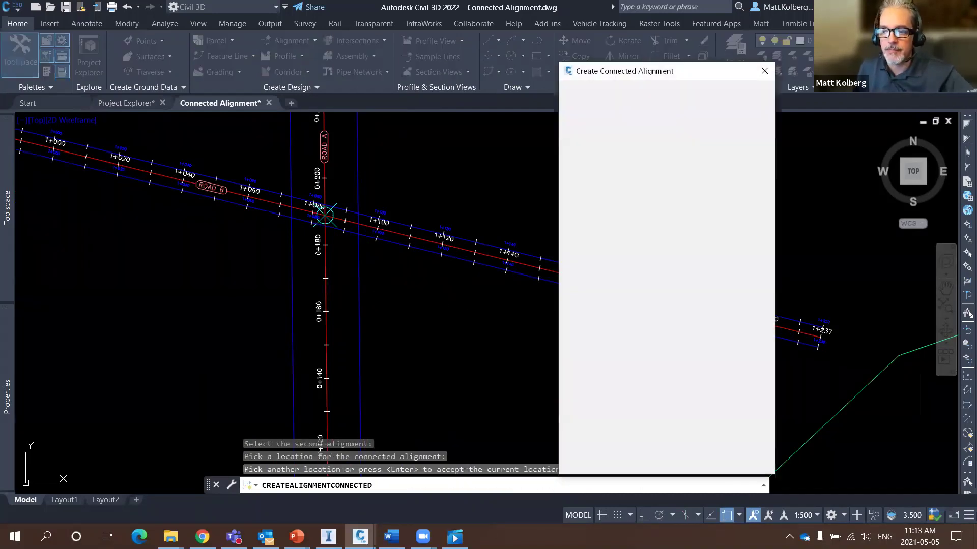
pyautogui.click(660, 234)
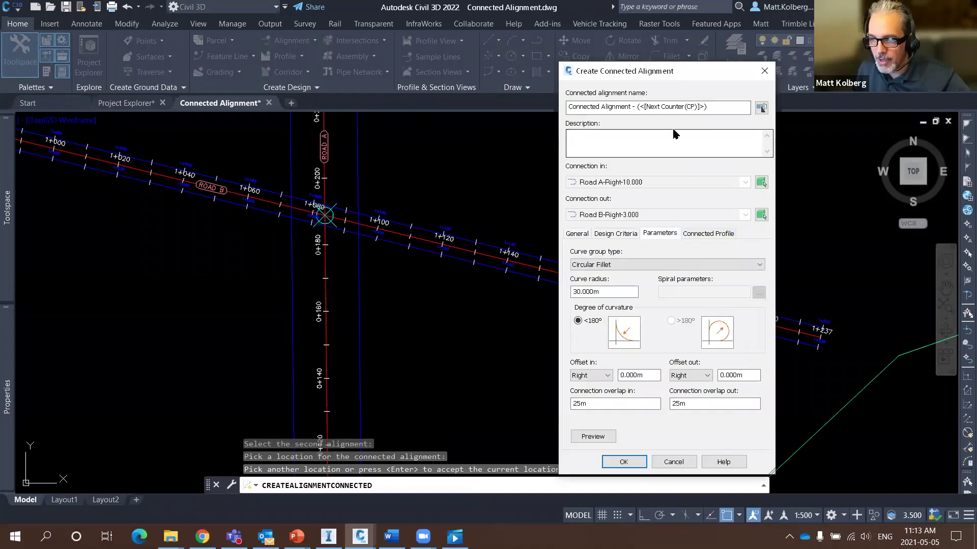
pyautogui.moveTo(672, 73); pyautogui.dragTo(615, 47)
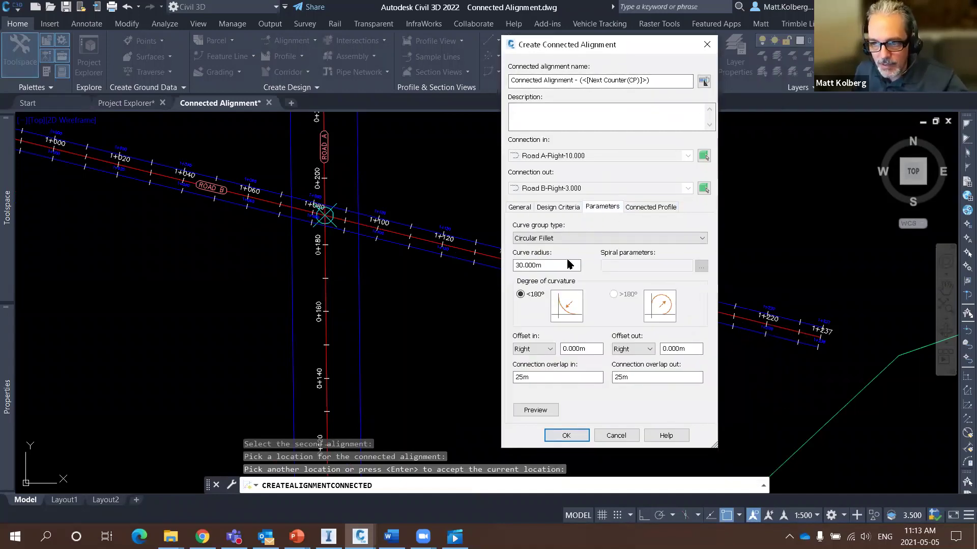
pyautogui.click(539, 264)
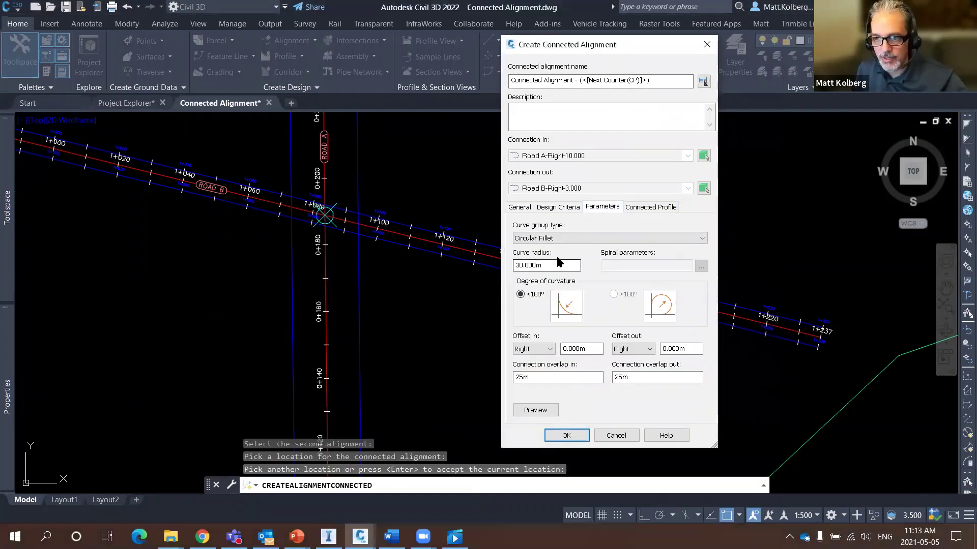
pyautogui.moveTo(544, 249)
pyautogui.mouseDown()
pyautogui.moveTo(502, 262)
pyautogui.moveTo(574, 262)
pyautogui.moveTo(546, 232)
pyautogui.mouseUp()
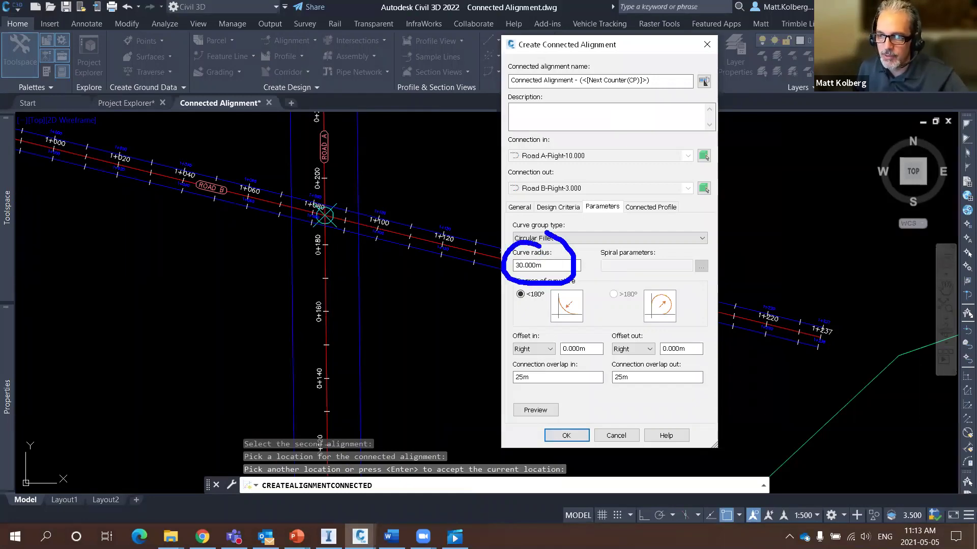
pyautogui.click(577, 238)
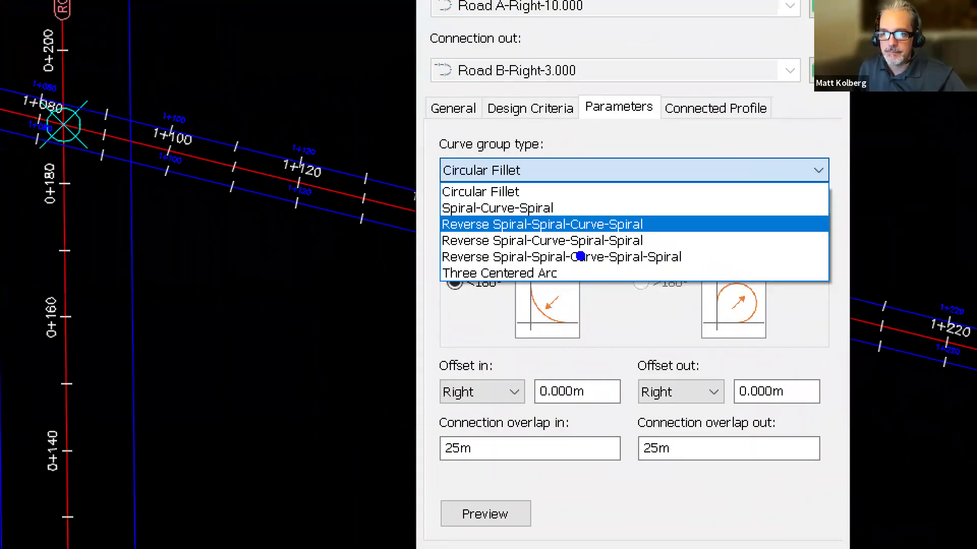
pyautogui.moveTo(543, 130)
pyautogui.mouseDown()
pyautogui.moveTo(480, 106)
pyautogui.moveTo(315, 209)
pyautogui.moveTo(423, 333)
pyautogui.moveTo(785, 171)
pyautogui.moveTo(482, 98)
pyautogui.mouseUp()
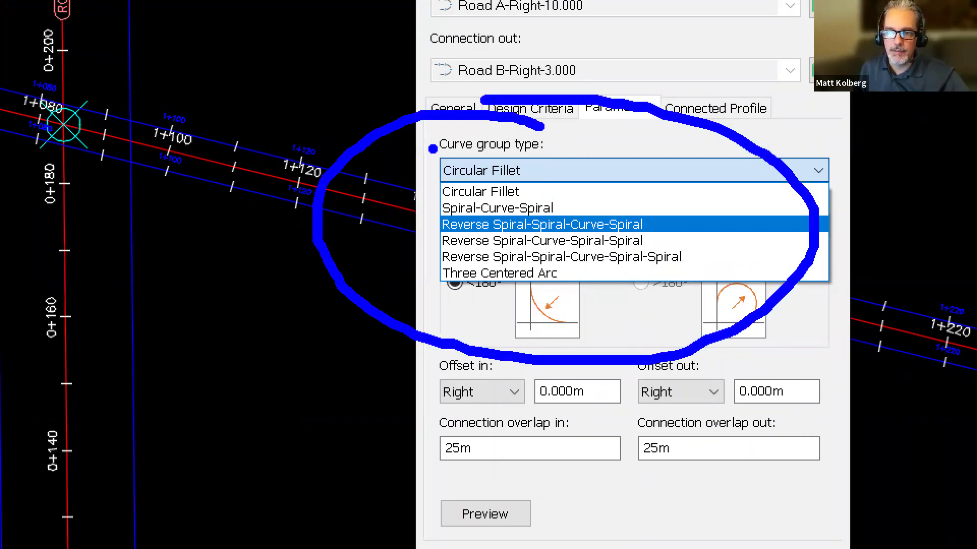
pyautogui.moveTo(427, 164); pyautogui.dragTo(344, 136)
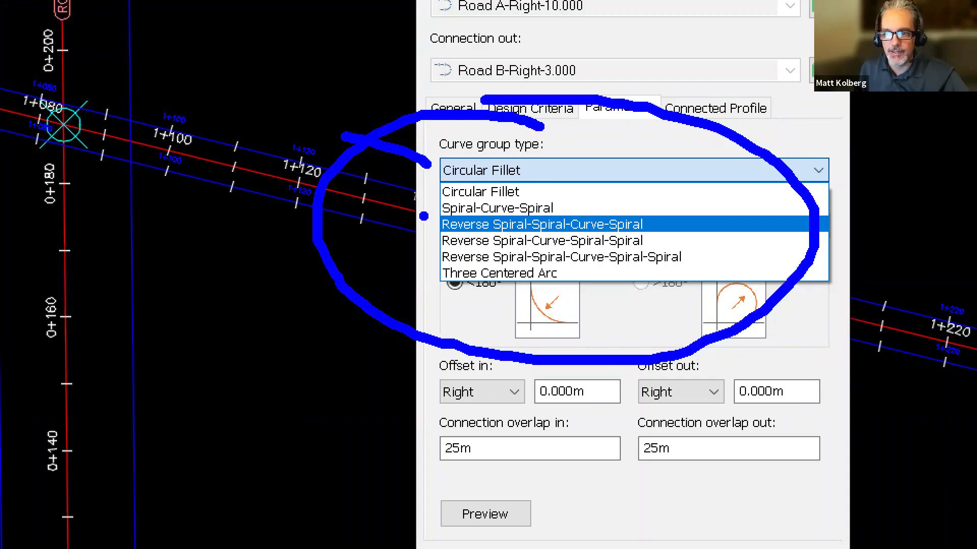
pyautogui.moveTo(427, 206); pyautogui.dragTo(381, 215)
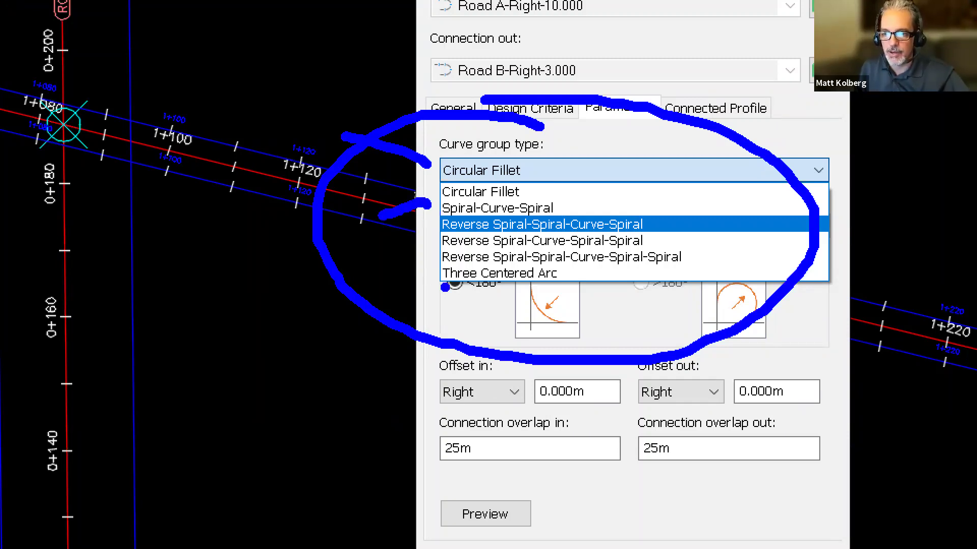
pyautogui.moveTo(447, 275); pyautogui.dragTo(394, 295)
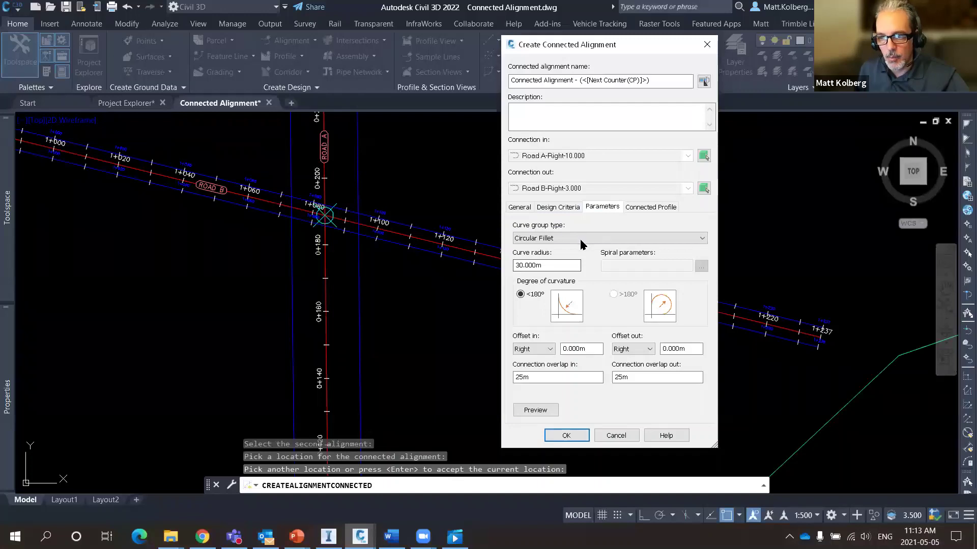
# Step: Set the curve group to Spiral-Curve-Spiral with 40m clothoid spirals in and out
pyautogui.click(574, 173)
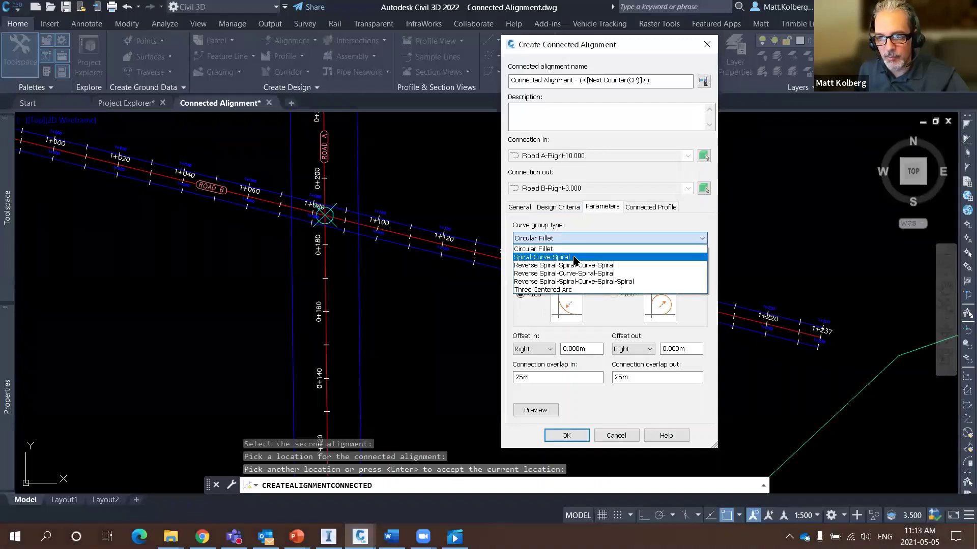
pyautogui.click(574, 258)
pyautogui.moveTo(721, 259)
pyautogui.mouseDown()
pyautogui.moveTo(657, 267)
pyautogui.moveTo(721, 289)
pyautogui.moveTo(734, 243)
pyautogui.mouseUp()
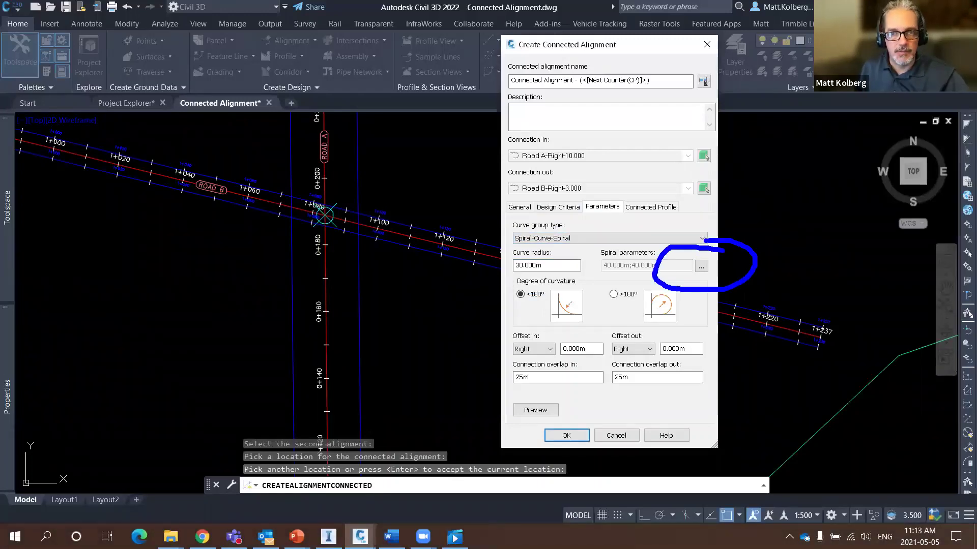
pyautogui.click(701, 266)
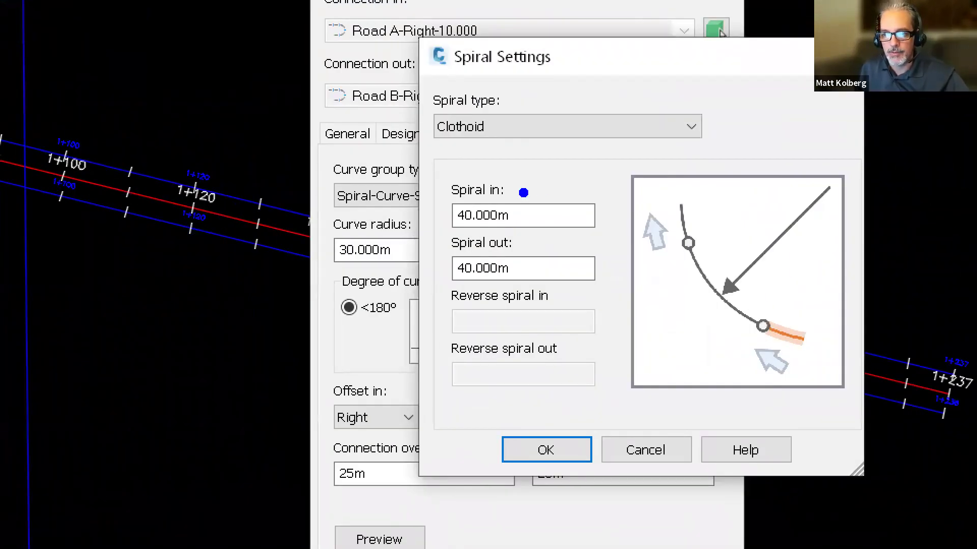
pyautogui.moveTo(606, 237); pyautogui.dragTo(630, 218)
pyautogui.moveTo(555, 270); pyautogui.dragTo(590, 236)
pyautogui.moveTo(494, 76)
pyautogui.mouseDown()
pyautogui.moveTo(455, 67)
pyautogui.moveTo(430, 195)
pyautogui.moveTo(515, 83)
pyautogui.mouseUp()
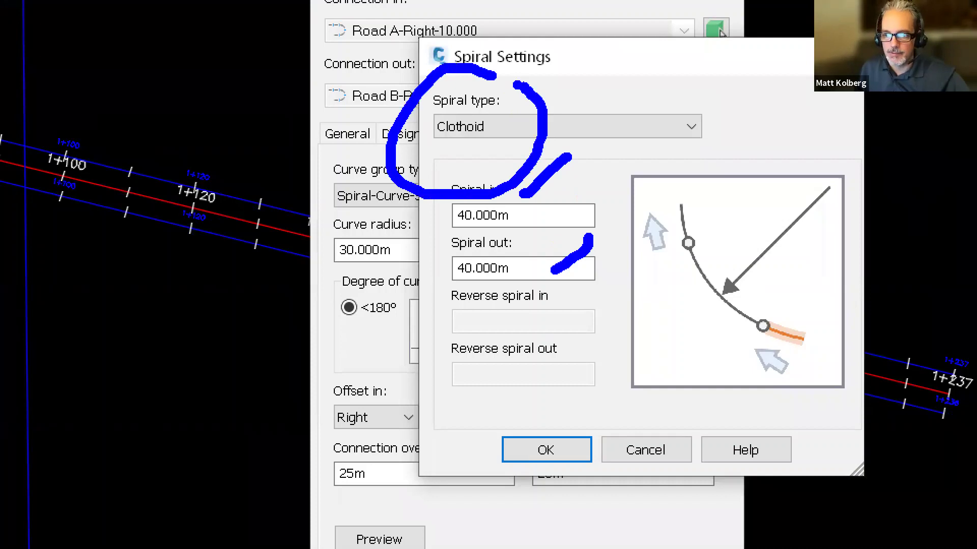
pyautogui.click(546, 450)
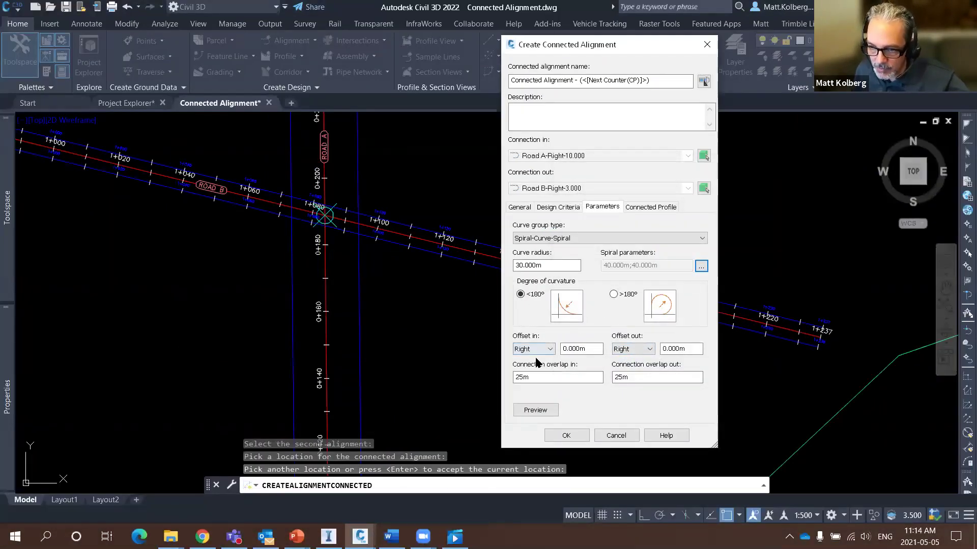
# Step: Preview the connection, then set overlap-in and overlap-out to 10 and preview again
pyautogui.click(531, 410)
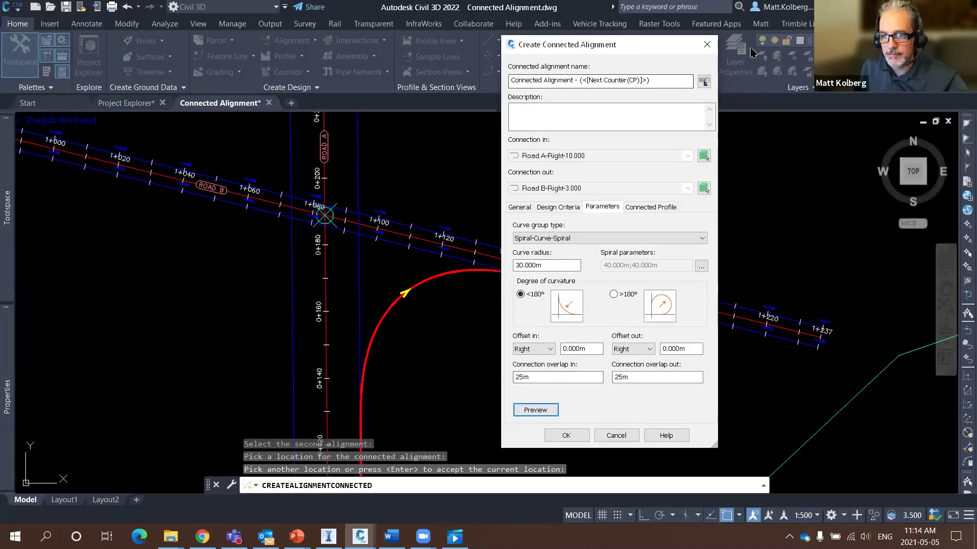
pyautogui.moveTo(624, 48); pyautogui.dragTo(762, 47)
pyautogui.moveTo(736, 355)
pyautogui.mouseDown()
pyautogui.moveTo(628, 414)
pyautogui.moveTo(726, 335)
pyautogui.mouseUp()
pyautogui.press('Escape')
pyautogui.doubleClick(722, 376)
pyautogui.write('10')
pyautogui.doubleClick(800, 376)
pyautogui.write('10')
pyautogui.click(680, 410)
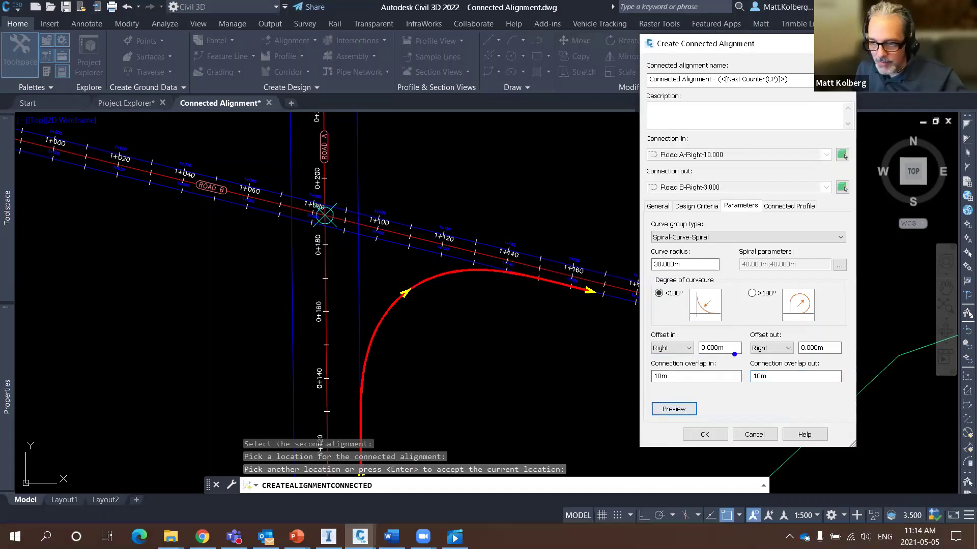
# Step: Set the offset-in to 5m, preview the shifted curve start, then cancel without creating it
pyautogui.moveTo(729, 328)
pyautogui.mouseDown()
pyautogui.moveTo(626, 377)
pyautogui.moveTo(743, 328)
pyautogui.mouseUp()
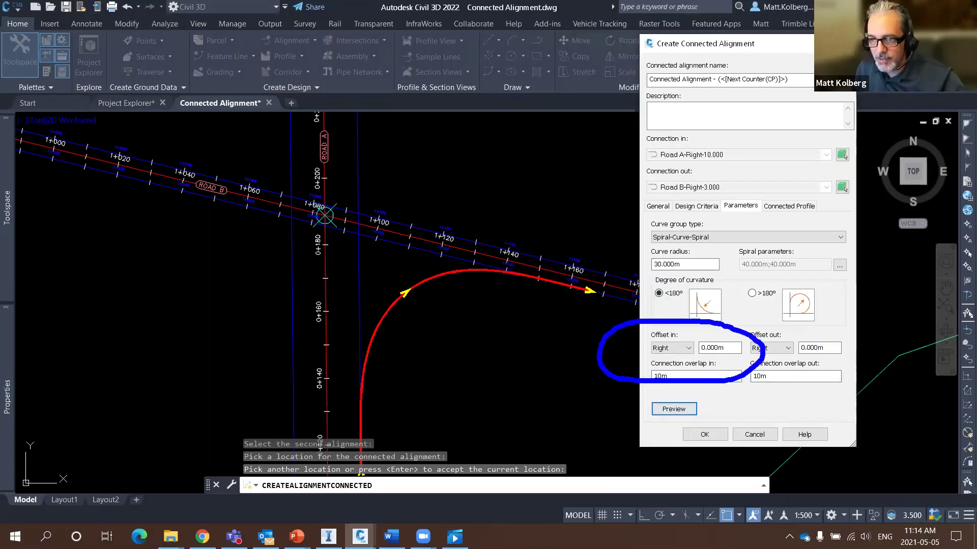
pyautogui.moveTo(388, 400)
pyautogui.mouseDown()
pyautogui.moveTo(313, 409)
pyautogui.moveTo(395, 425)
pyautogui.moveTo(376, 397)
pyautogui.mouseUp()
pyautogui.press('Escape')
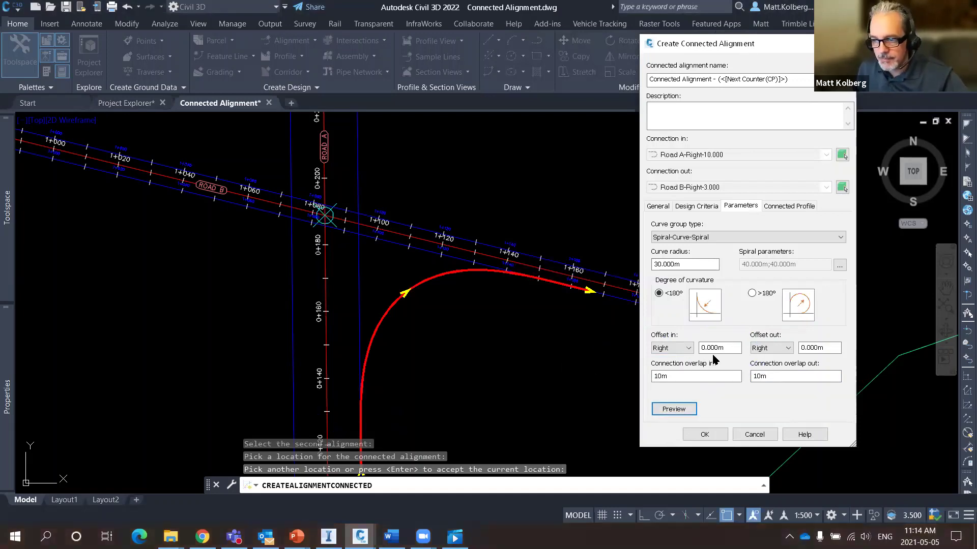
pyautogui.click(731, 346)
pyautogui.write('5')
pyautogui.click(676, 409)
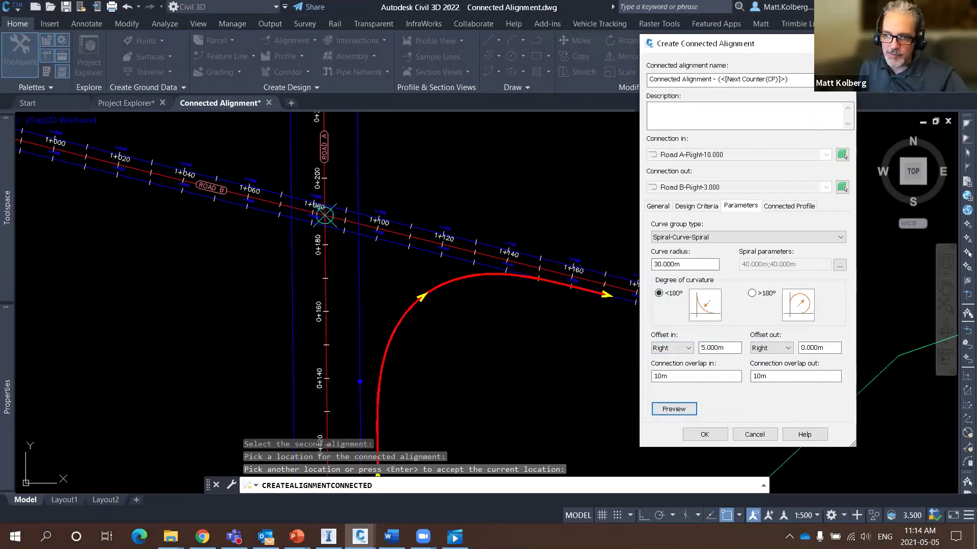
pyautogui.moveTo(407, 415)
pyautogui.mouseDown()
pyautogui.moveTo(399, 450)
pyautogui.moveTo(404, 420)
pyautogui.mouseUp()
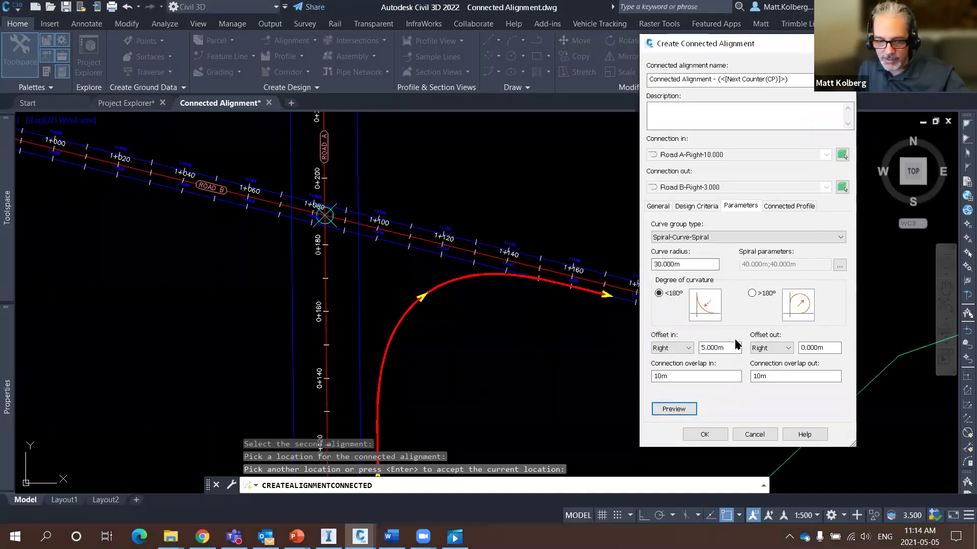
pyautogui.moveTo(823, 331)
pyautogui.mouseDown()
pyautogui.moveTo(851, 362)
pyautogui.moveTo(807, 321)
pyautogui.mouseUp()
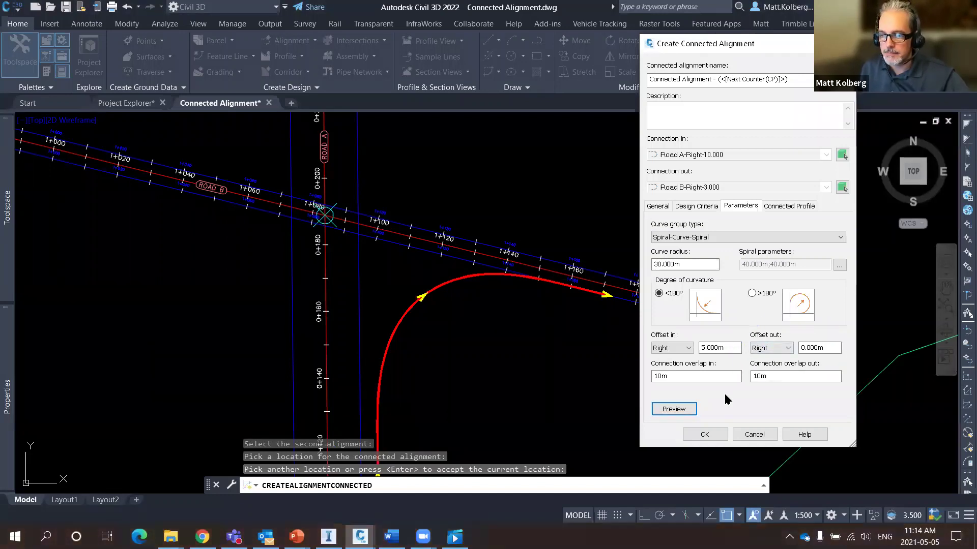
pyautogui.click(754, 434)
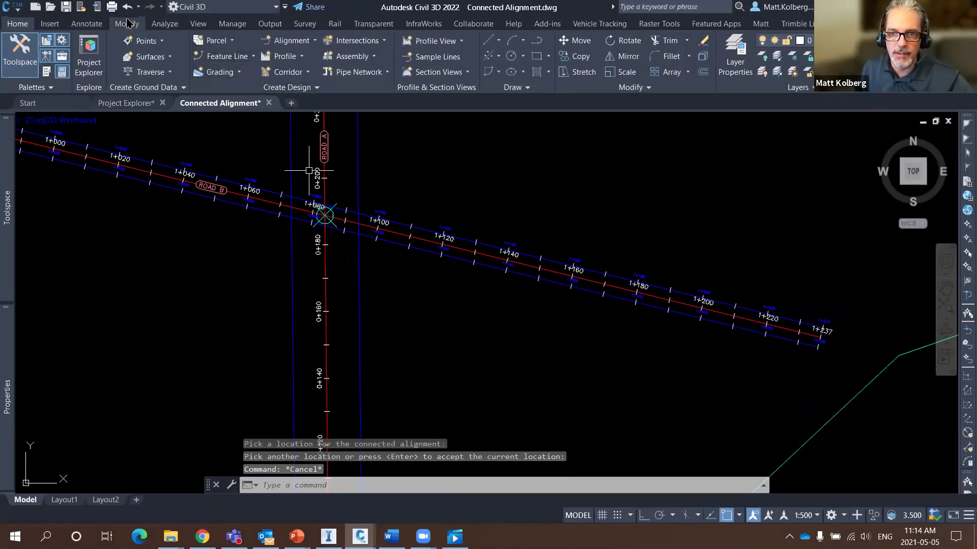
# Step: Restart Create Connected Alignment from Road B into Road A, place it, and open its settings
pyautogui.click(299, 41)
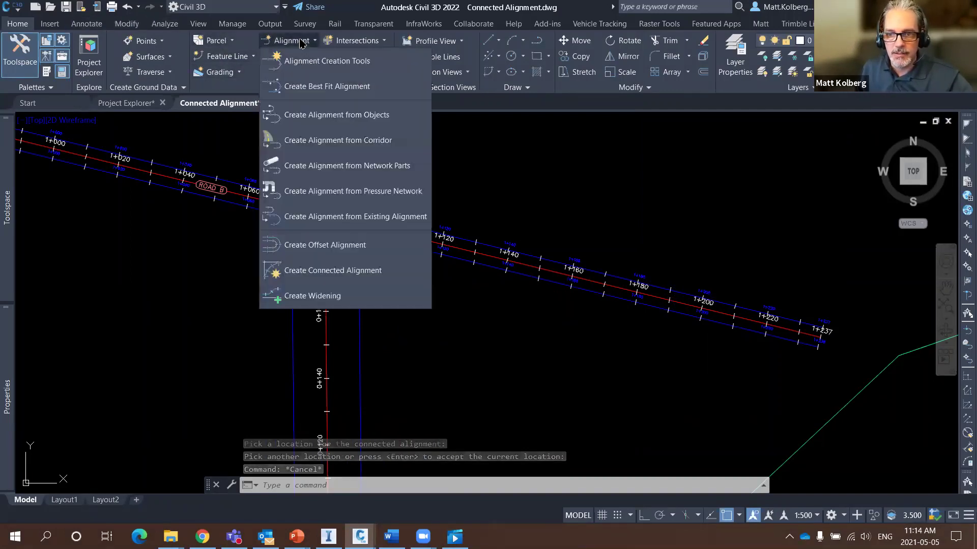
pyautogui.click(359, 271)
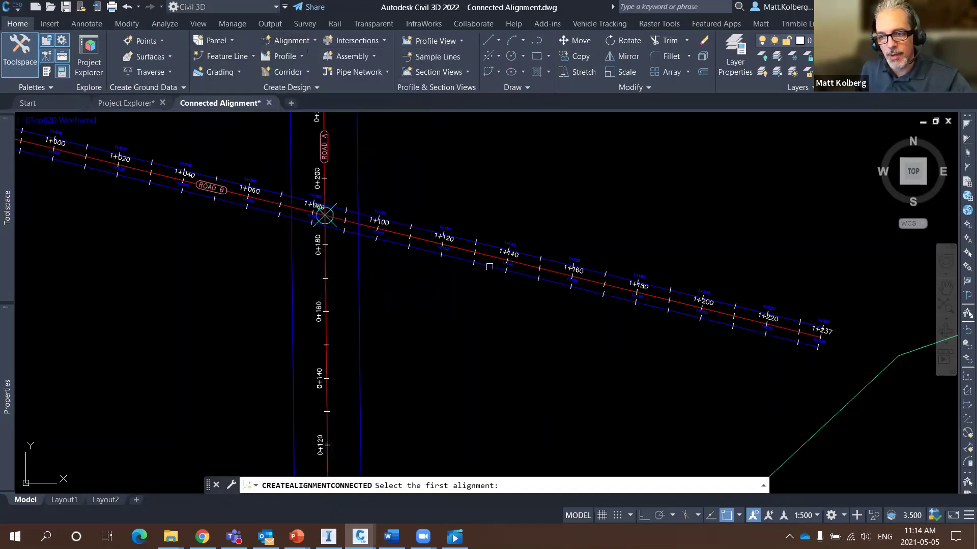
pyautogui.click(486, 266)
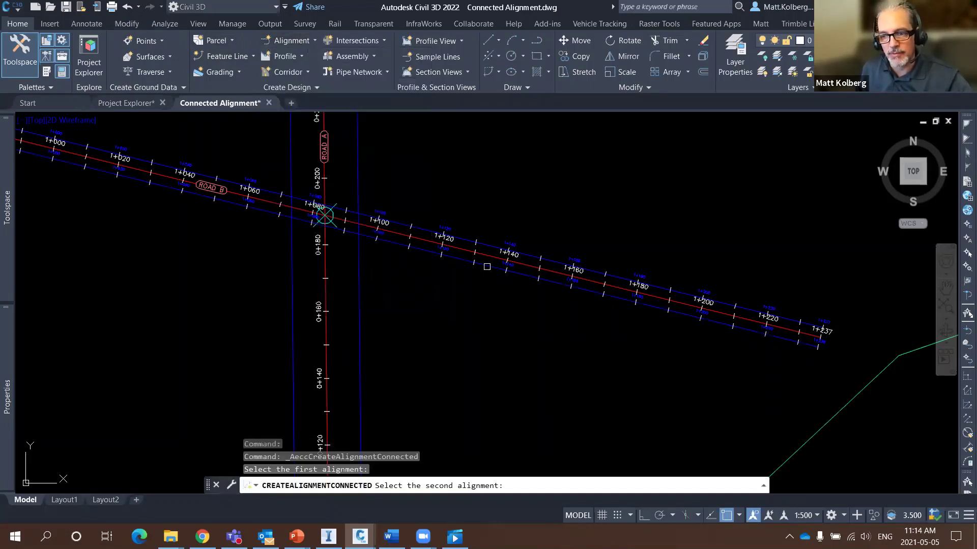
pyautogui.click(359, 317)
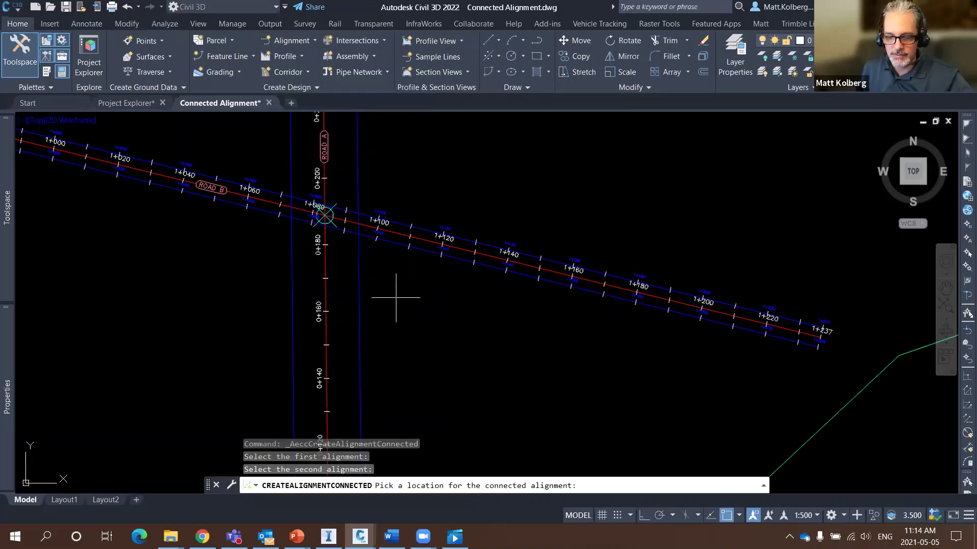
pyautogui.moveTo(440, 256)
pyautogui.mouseDown()
pyautogui.moveTo(482, 274)
pyautogui.moveTo(508, 314)
pyautogui.moveTo(501, 378)
pyautogui.moveTo(389, 395)
pyautogui.moveTo(364, 371)
pyautogui.moveTo(356, 289)
pyautogui.mouseUp()
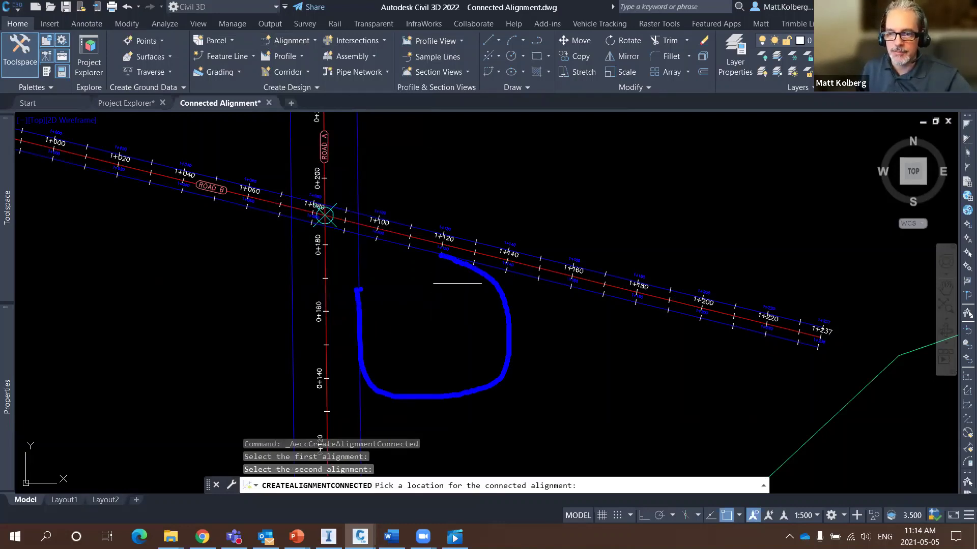
pyautogui.click(475, 290)
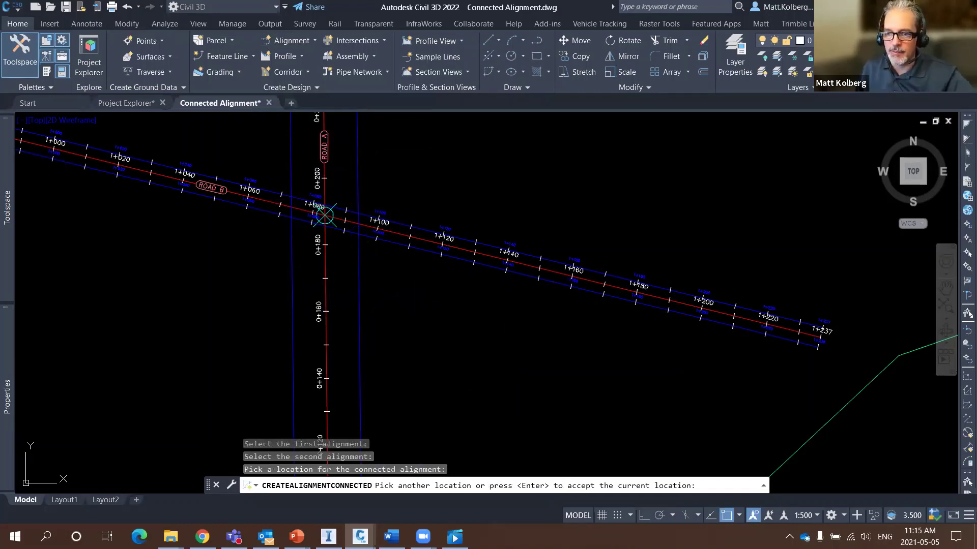
pyautogui.press('Return')
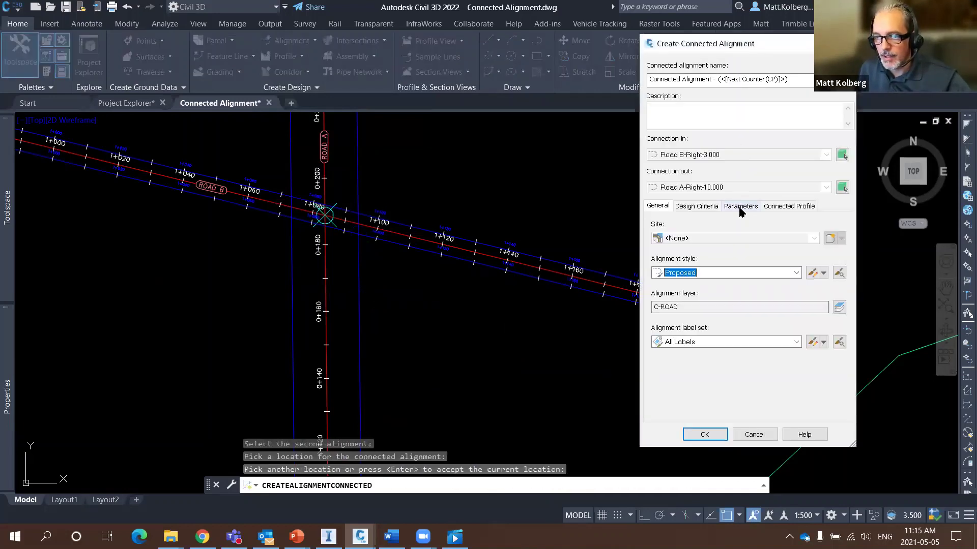
# Step: Set the curve group type to Spiral-Curve-Spiral and allow the curve to exceed 180°
pyautogui.click(740, 206)
pyautogui.moveTo(742, 44); pyautogui.dragTo(651, 10)
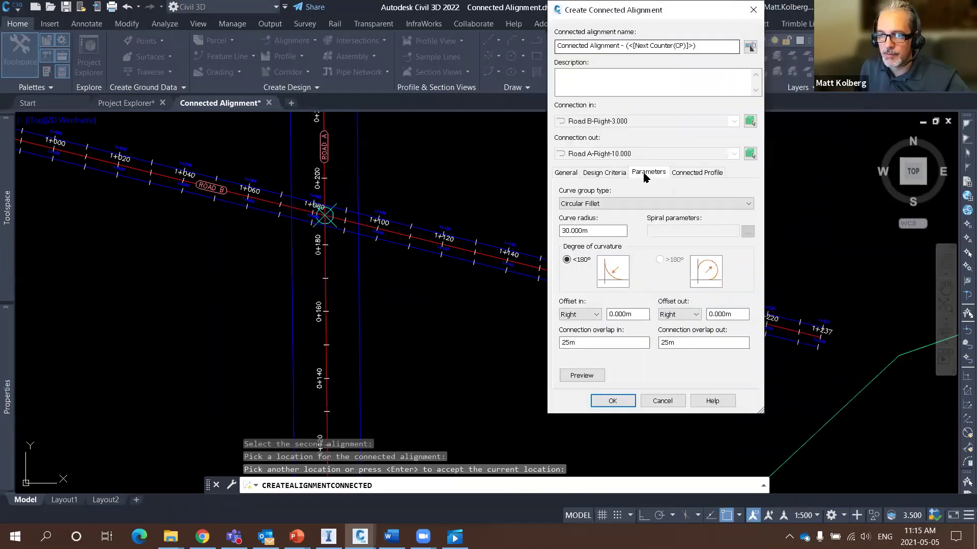
pyautogui.click(645, 204)
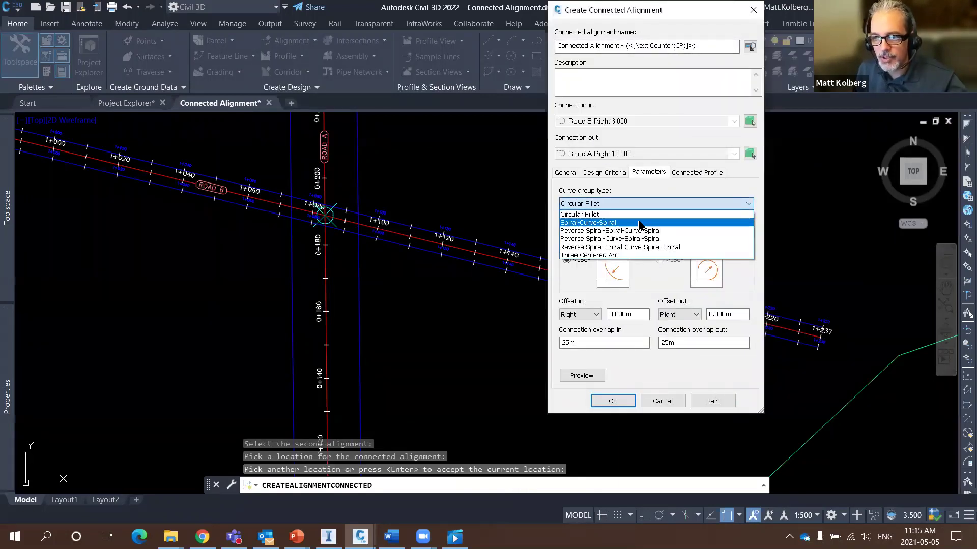
pyautogui.click(639, 222)
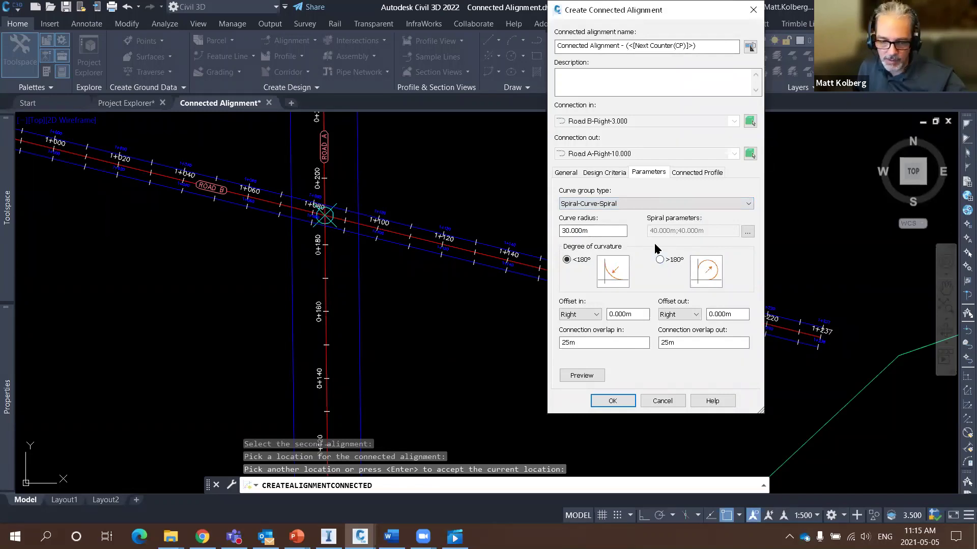
pyautogui.moveTo(701, 248)
pyautogui.mouseDown()
pyautogui.moveTo(637, 234)
pyautogui.moveTo(543, 275)
pyautogui.moveTo(658, 303)
pyautogui.moveTo(725, 248)
pyautogui.moveTo(641, 222)
pyautogui.mouseUp()
pyautogui.moveTo(395, 245)
pyautogui.mouseDown()
pyautogui.moveTo(492, 310)
pyautogui.moveTo(488, 346)
pyautogui.moveTo(452, 376)
pyautogui.moveTo(426, 381)
pyautogui.moveTo(371, 356)
pyautogui.moveTo(365, 284)
pyautogui.mouseUp()
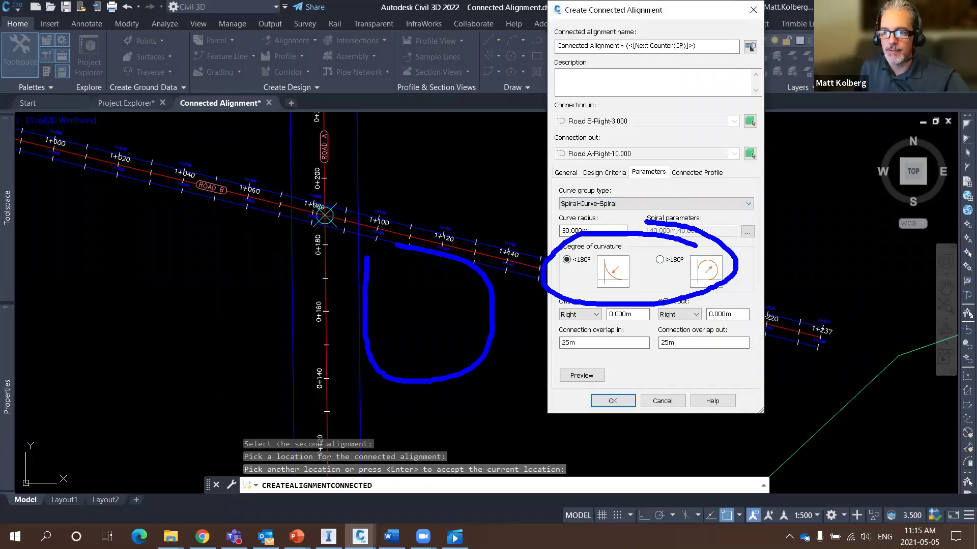
pyautogui.click(660, 260)
# Step: Set the connection overlap in and out to 10m each and preview the alignment
pyautogui.moveTo(643, 342); pyautogui.dragTo(504, 343)
pyautogui.write('10m')
pyautogui.press('Tab')
pyautogui.write('10m')
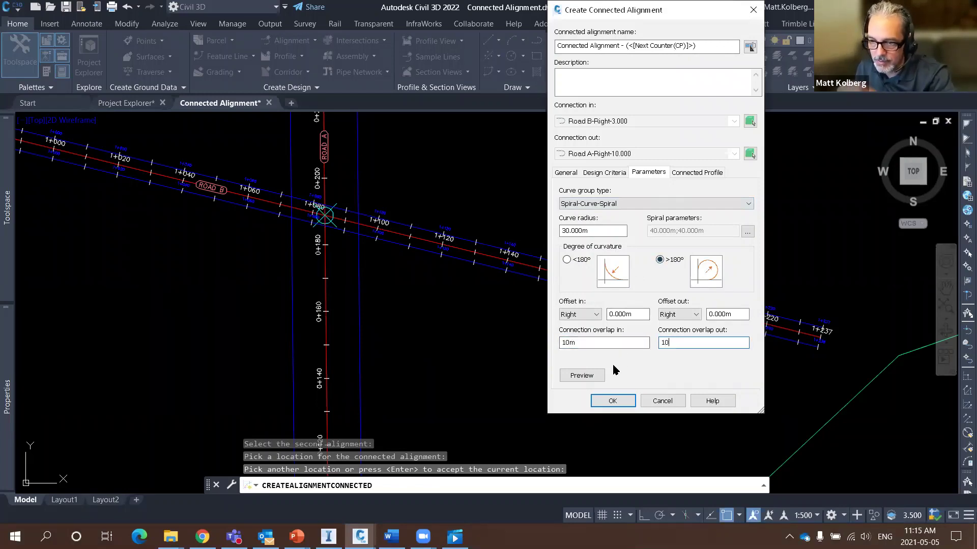
pyautogui.click(582, 376)
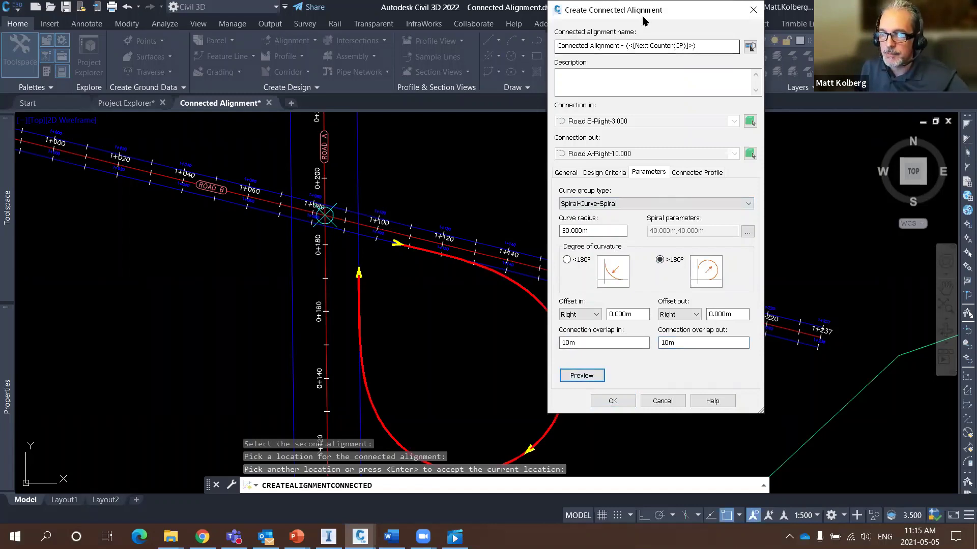
# Step: Review the previewed loop near station 1+120 and where it meets the roads
pyautogui.moveTo(653, 13); pyautogui.dragTo(771, 28)
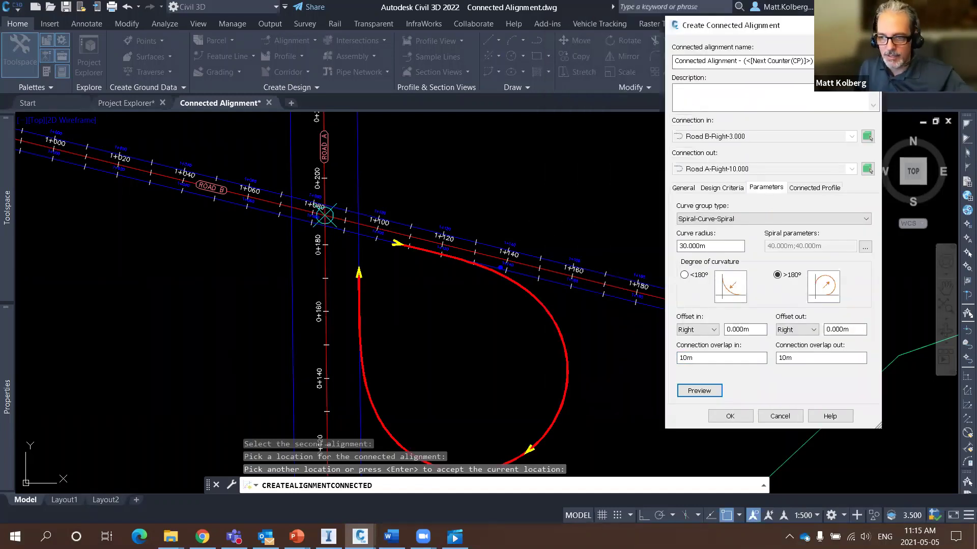
pyautogui.moveTo(464, 262)
pyautogui.mouseDown()
pyautogui.moveTo(522, 294)
pyautogui.moveTo(559, 350)
pyautogui.moveTo(586, 436)
pyautogui.mouseUp()
pyautogui.moveTo(473, 437); pyautogui.dragTo(503, 479)
pyautogui.moveTo(461, 448)
pyautogui.mouseDown()
pyautogui.moveTo(432, 446)
pyautogui.moveTo(394, 398)
pyautogui.mouseUp()
pyautogui.click(388, 376)
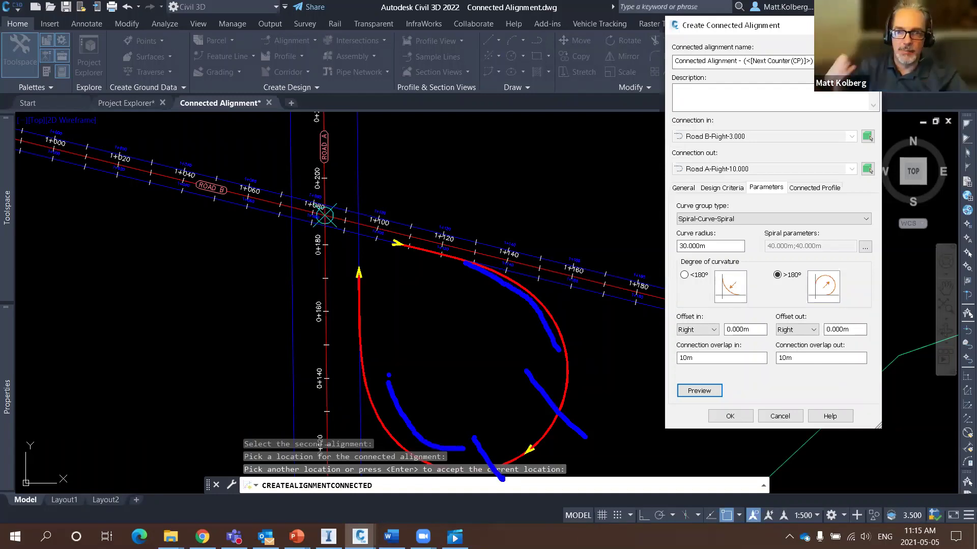
pyautogui.moveTo(461, 244)
pyautogui.mouseDown()
pyautogui.moveTo(425, 280)
pyautogui.moveTo(448, 233)
pyautogui.mouseUp()
pyautogui.moveTo(352, 241); pyautogui.dragTo(359, 276)
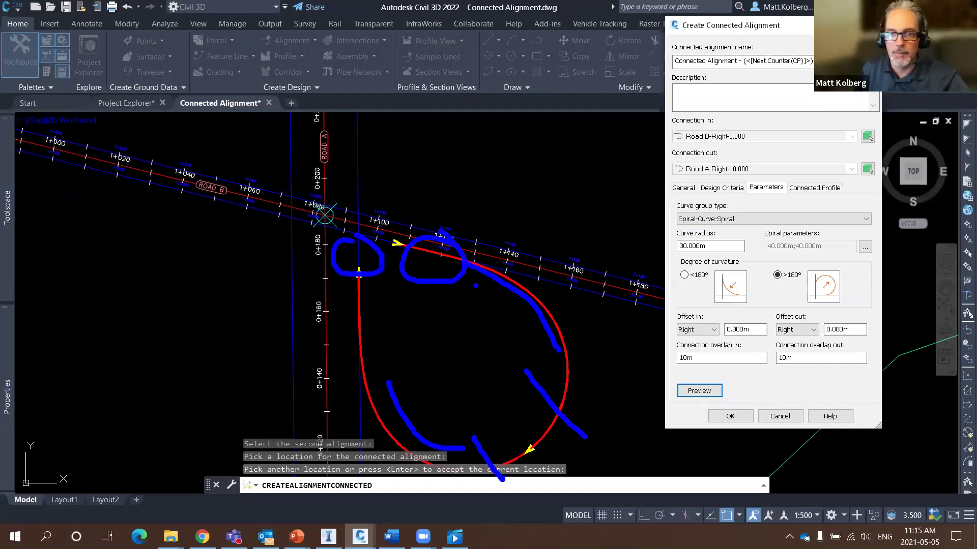
pyautogui.click(805, 187)
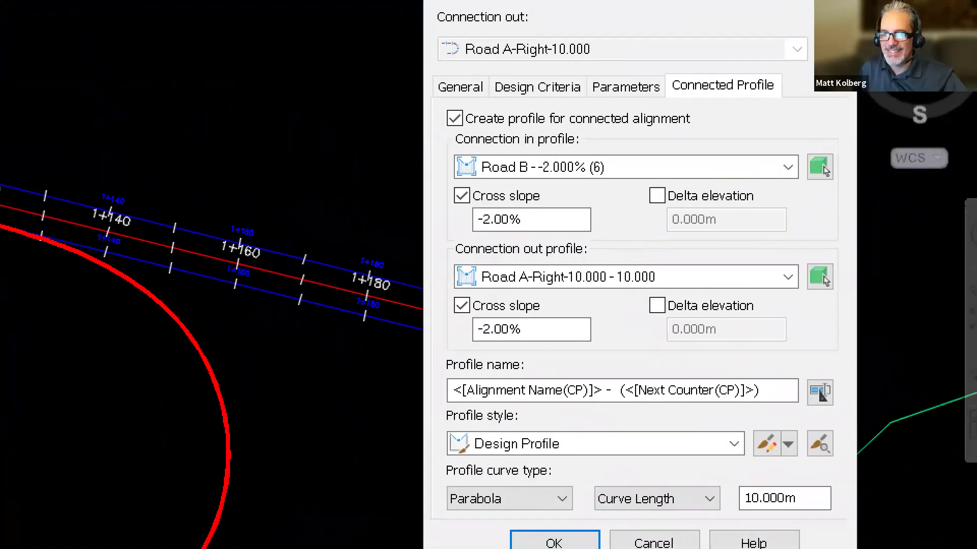
# Step: Reduce the connected profile curve length from 10.000m to 5 and create the connected alignment
pyautogui.moveTo(725, 28)
pyautogui.mouseDown()
pyautogui.moveTo(615, 105)
pyautogui.moveTo(723, 56)
pyautogui.mouseUp()
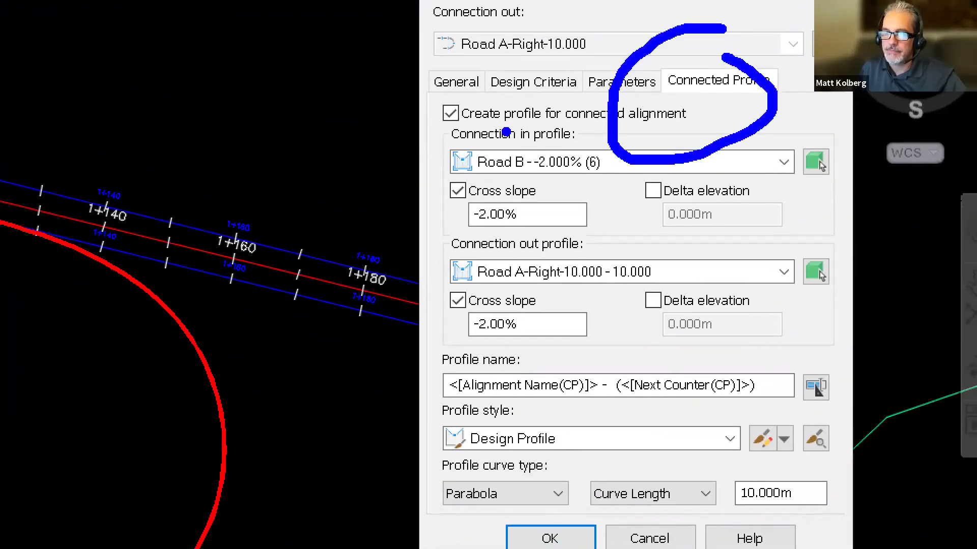
pyautogui.moveTo(501, 84)
pyautogui.mouseDown()
pyautogui.moveTo(394, 538)
pyautogui.moveTo(587, 191)
pyautogui.mouseUp()
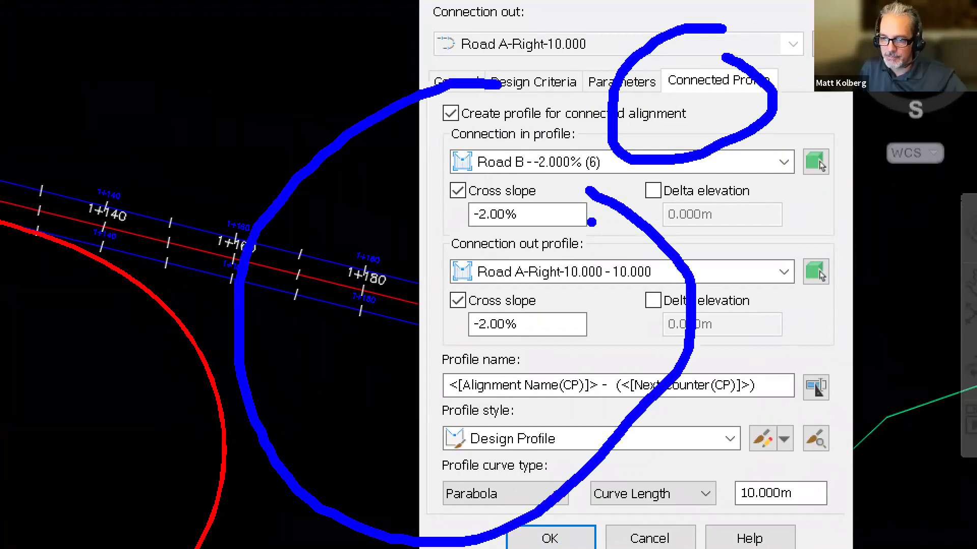
pyautogui.moveTo(806, 458)
pyautogui.mouseDown()
pyautogui.moveTo(685, 488)
pyautogui.moveTo(794, 461)
pyautogui.mouseUp()
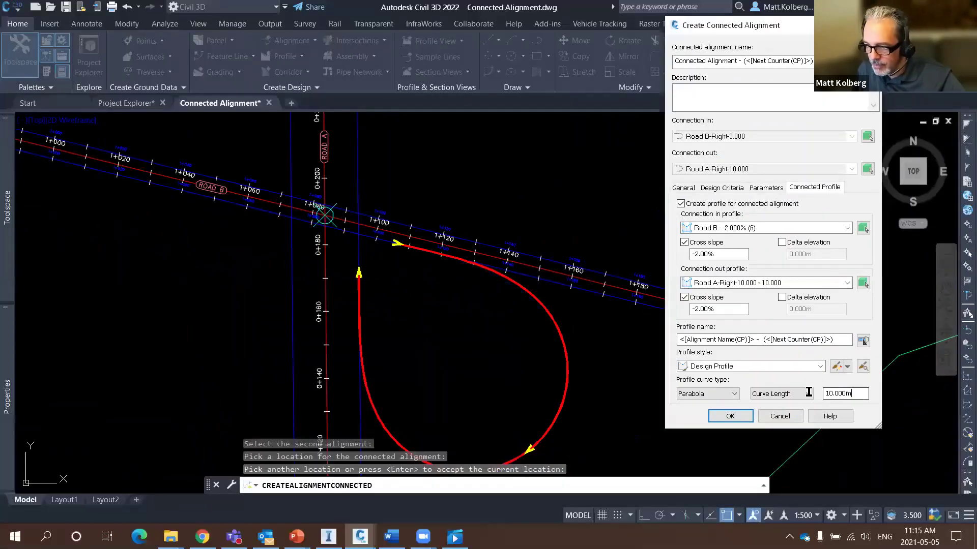
pyautogui.press('Tab')
pyautogui.write('5')
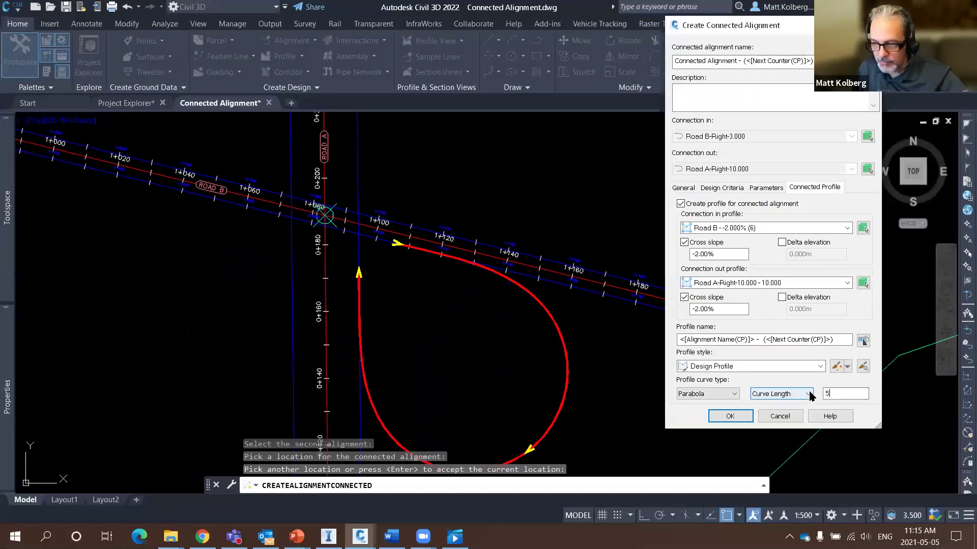
pyautogui.click(731, 415)
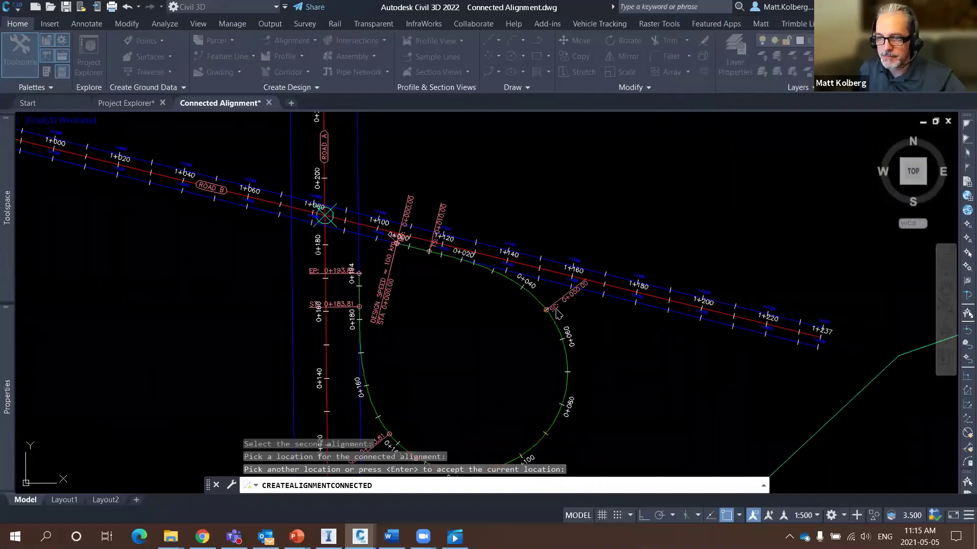
# Step: Select the new connected alignment and start Profile View creation from its Launch Pad
pyautogui.press('Escape')
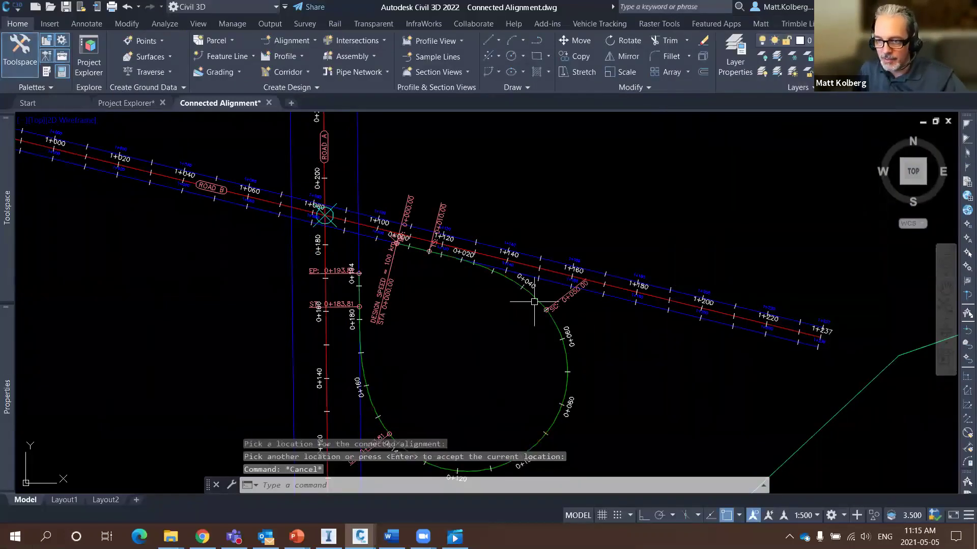
pyautogui.click(530, 297)
pyautogui.rightClick(530, 297)
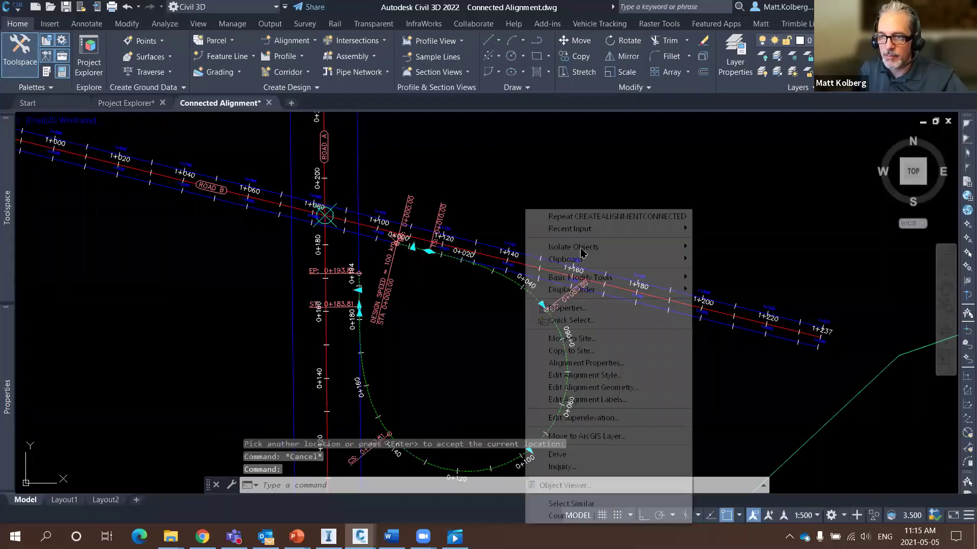
pyautogui.click(612, 158)
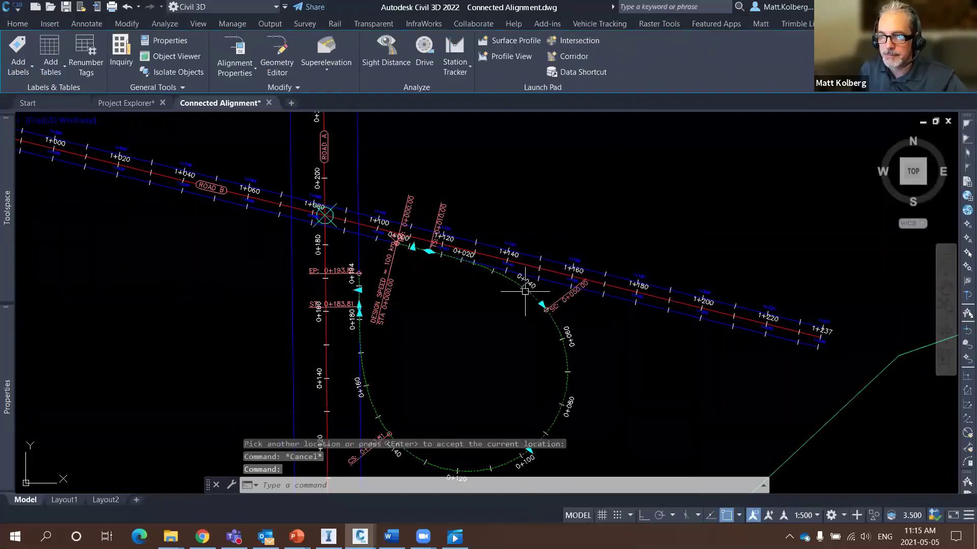
pyautogui.click(509, 57)
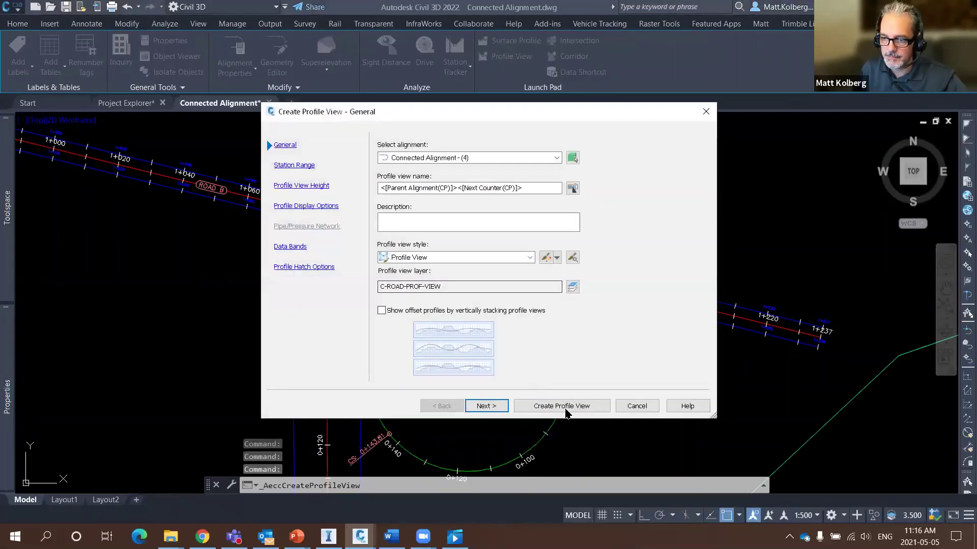
# Step: Create a profile view with default settings, placed to the right of the roads
pyautogui.click(561, 405)
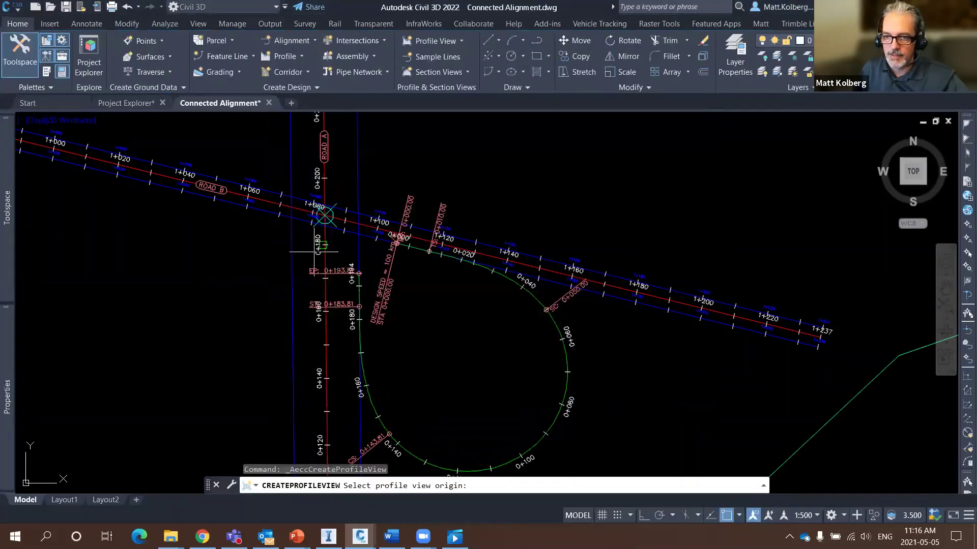
pyautogui.scroll(-8, 292, 252)
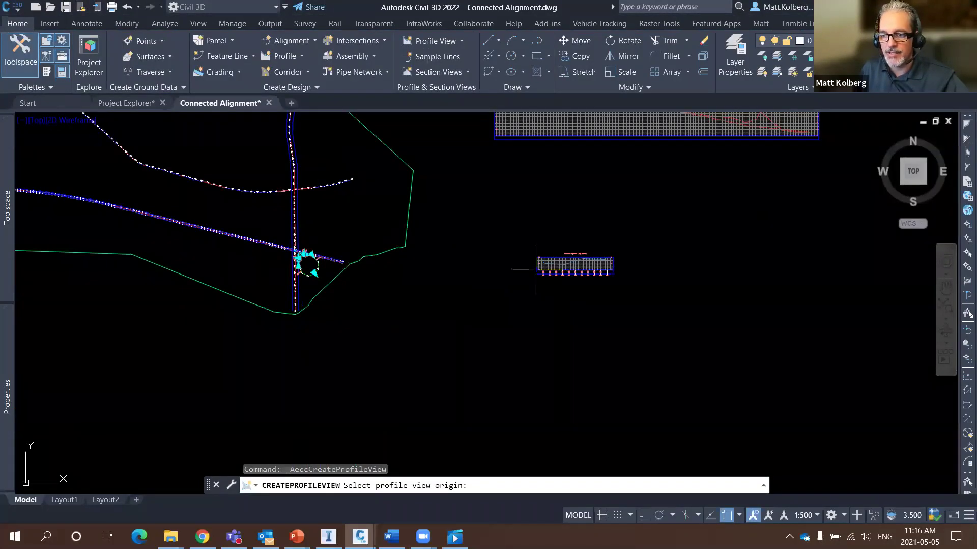
pyautogui.click(557, 281)
pyautogui.scroll(8, 592, 285)
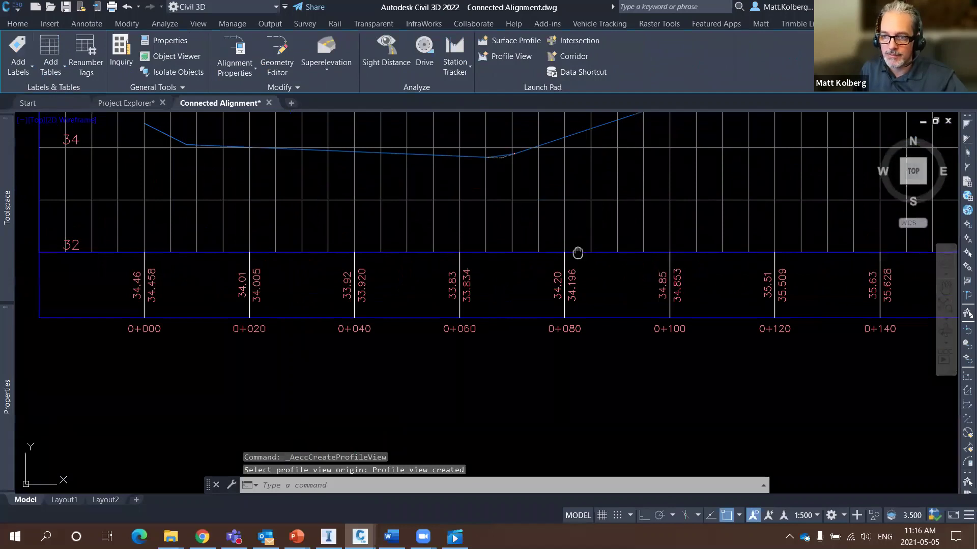
pyautogui.moveTo(557, 203); pyautogui.dragTo(534, 310, button='middle')
# Step: Inspect the profile's flat start, crest near 0+120 and low point near 0+060, then return to the slideshow
pyautogui.moveTo(154, 250)
pyautogui.mouseDown()
pyautogui.moveTo(333, 256)
pyautogui.moveTo(441, 273)
pyautogui.mouseUp()
pyautogui.moveTo(868, 184); pyautogui.dragTo(974, 206)
pyautogui.moveTo(807, 140); pyautogui.dragTo(788, 147)
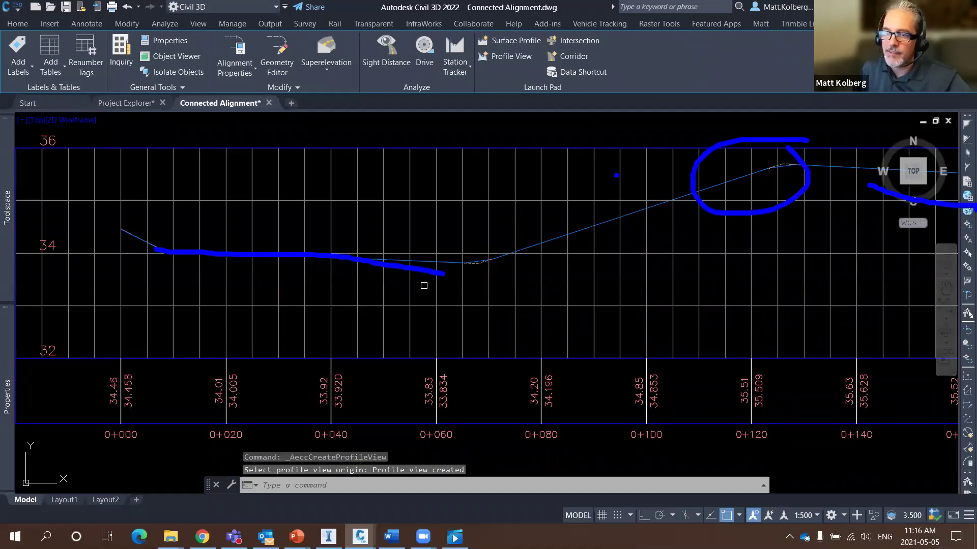
pyautogui.moveTo(460, 224)
pyautogui.mouseDown()
pyautogui.moveTo(468, 265)
pyautogui.moveTo(447, 252)
pyautogui.mouseUp()
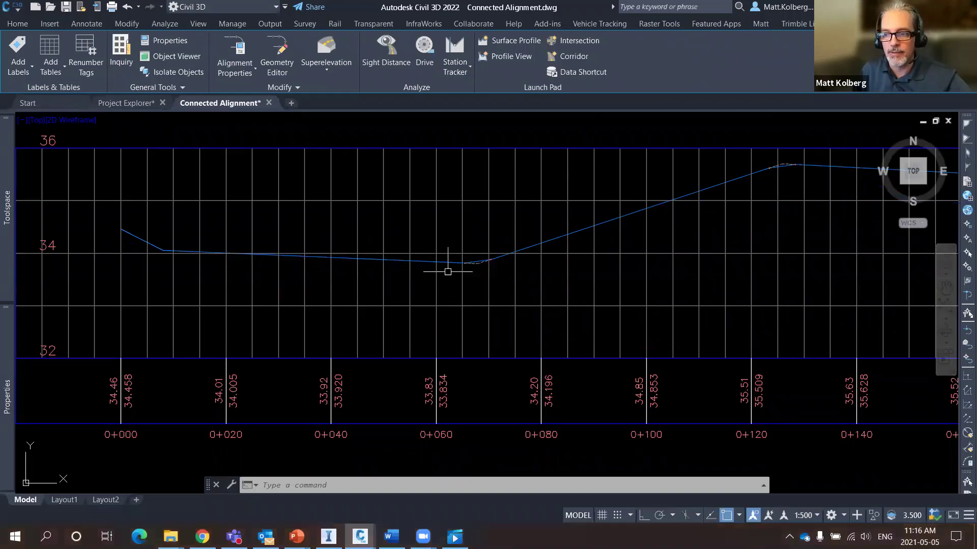
pyautogui.scroll(-3, 350, 284)
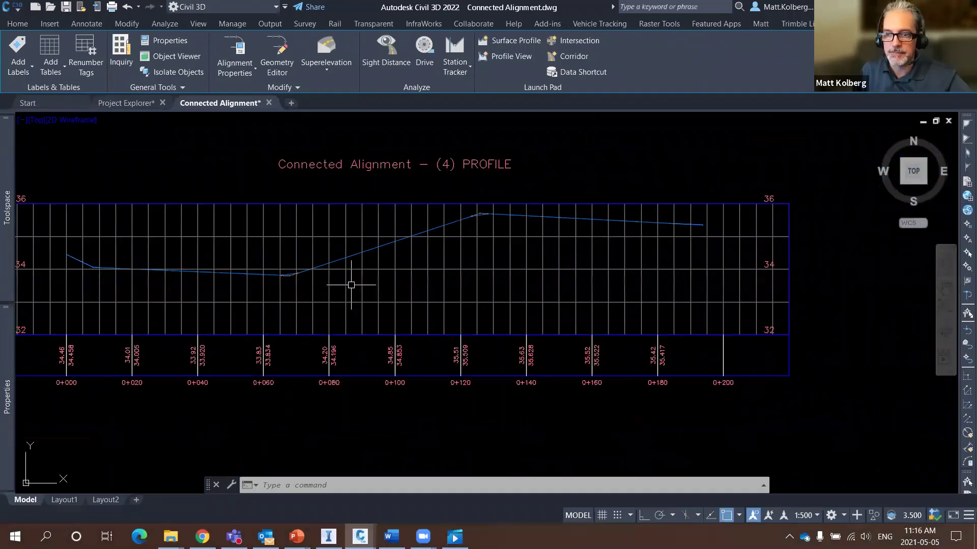
pyautogui.scroll(-5, 366, 270)
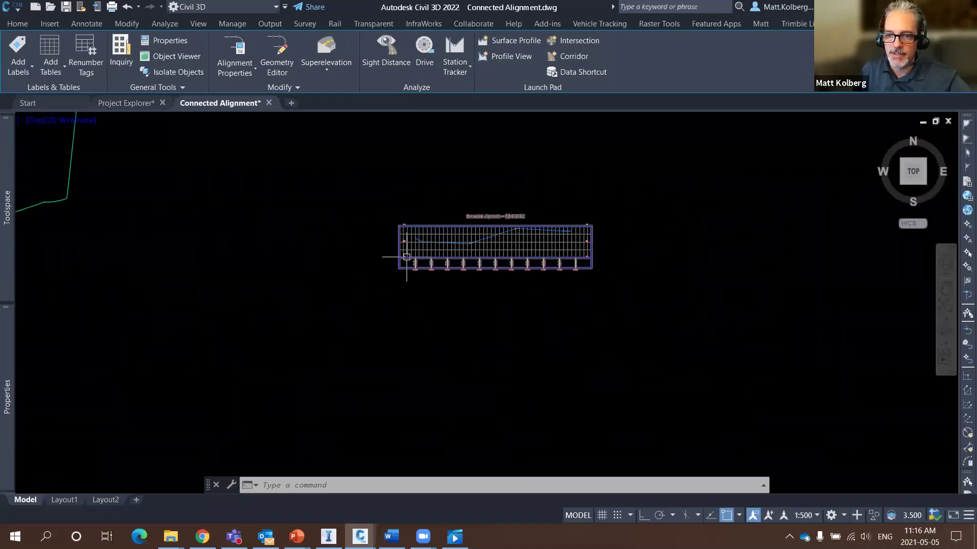
pyautogui.scroll(4, 185, 228)
pyautogui.press('Escape')
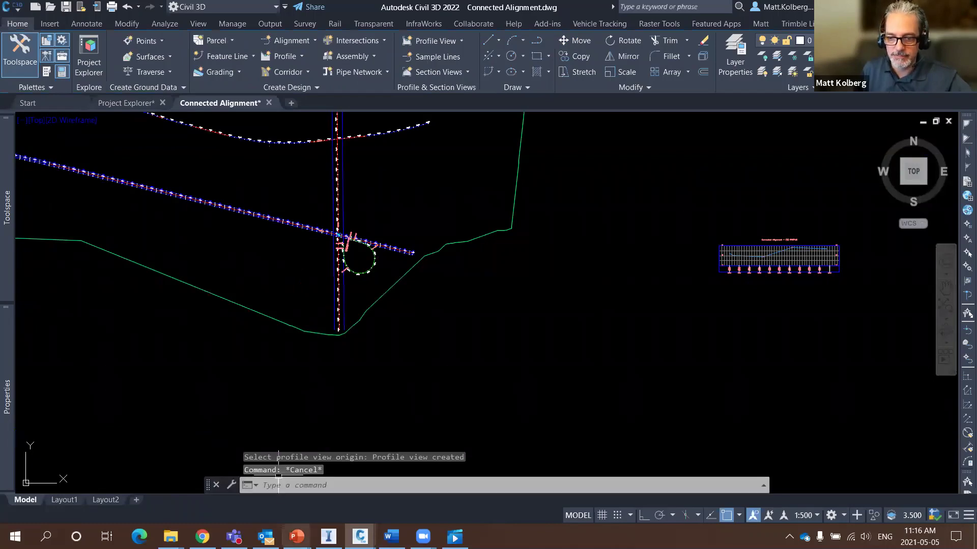
pyautogui.hotkey('alt', 'Tab')
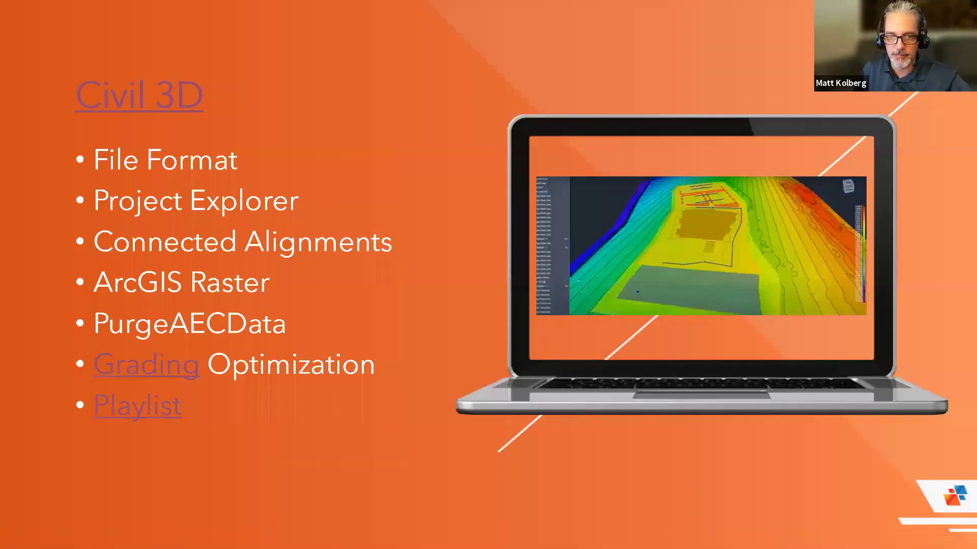
# Step: Back on the Civil 3D agenda slide, circle ArcGIS Raster in ink
pyautogui.press('Right')
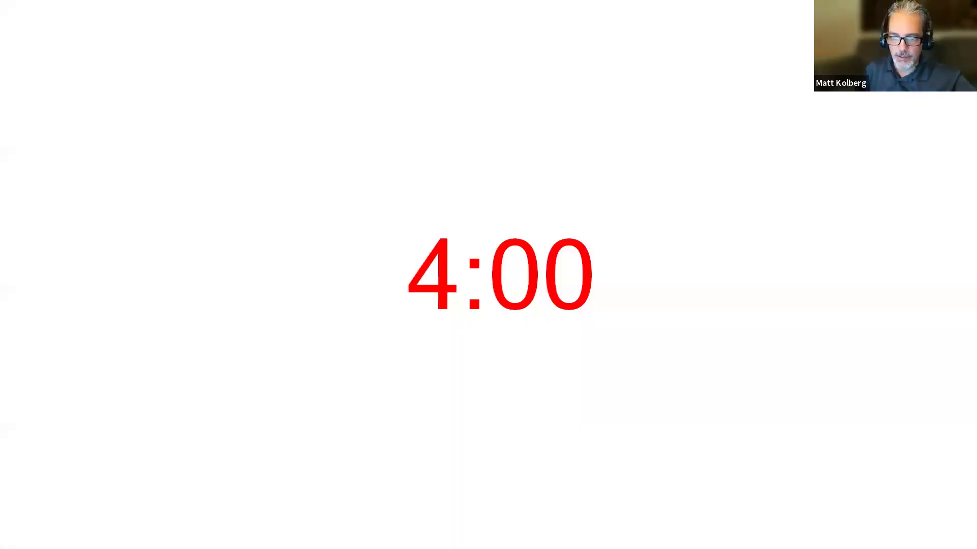
pyautogui.press('Left')
pyautogui.moveTo(248, 257)
pyautogui.mouseDown()
pyautogui.moveTo(307, 316)
pyautogui.moveTo(252, 258)
pyautogui.mouseUp()
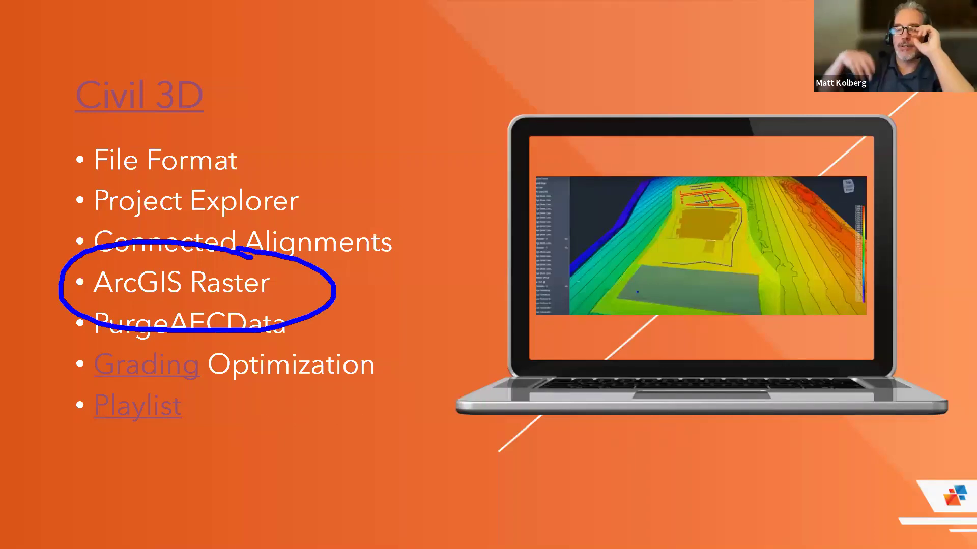
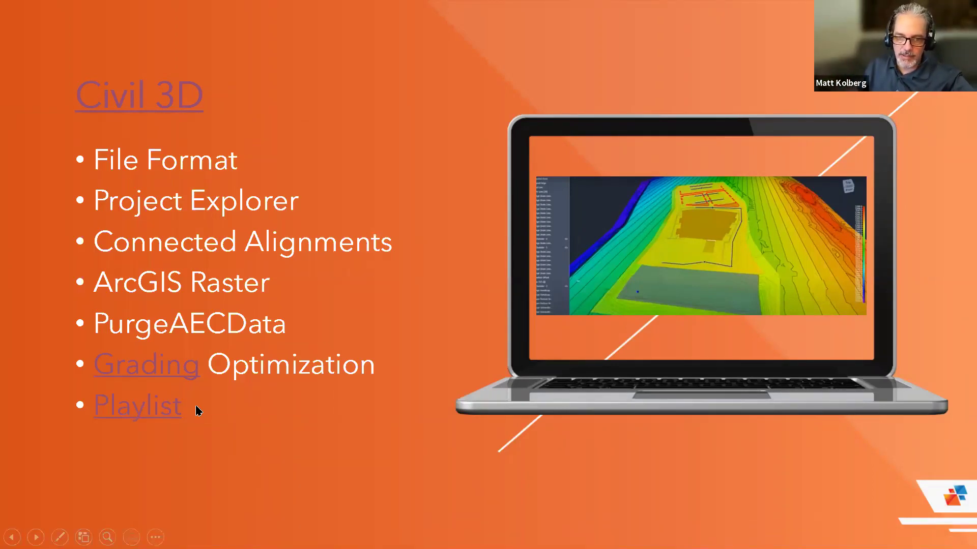
# Step: Circle and erase the Grading Optimization bullet, then follow the Playlist link to the YouTube playlist
pyautogui.moveTo(306, 354)
pyautogui.mouseDown()
pyautogui.moveTo(163, 332)
pyautogui.moveTo(74, 348)
pyautogui.moveTo(264, 393)
pyautogui.moveTo(392, 393)
pyautogui.moveTo(374, 344)
pyautogui.moveTo(233, 330)
pyautogui.mouseUp()
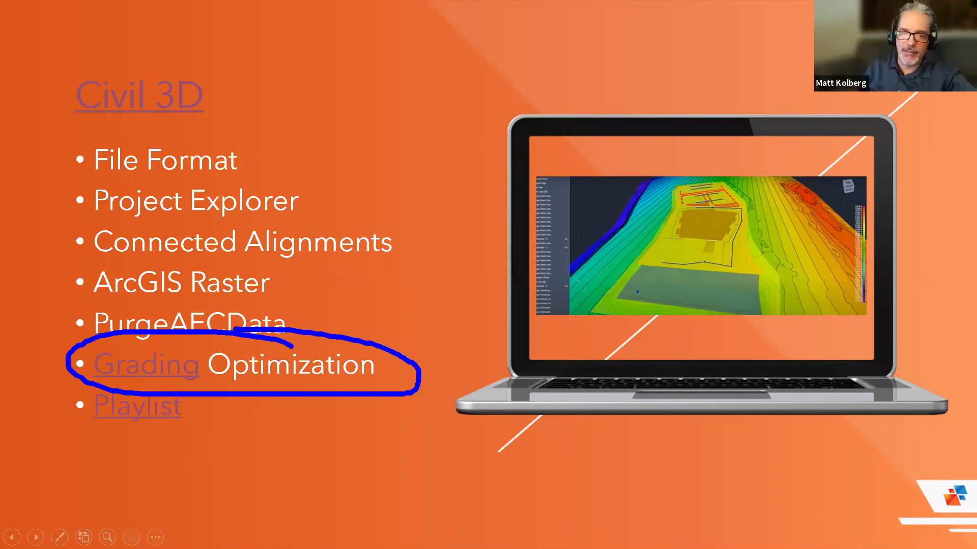
pyautogui.press('e')
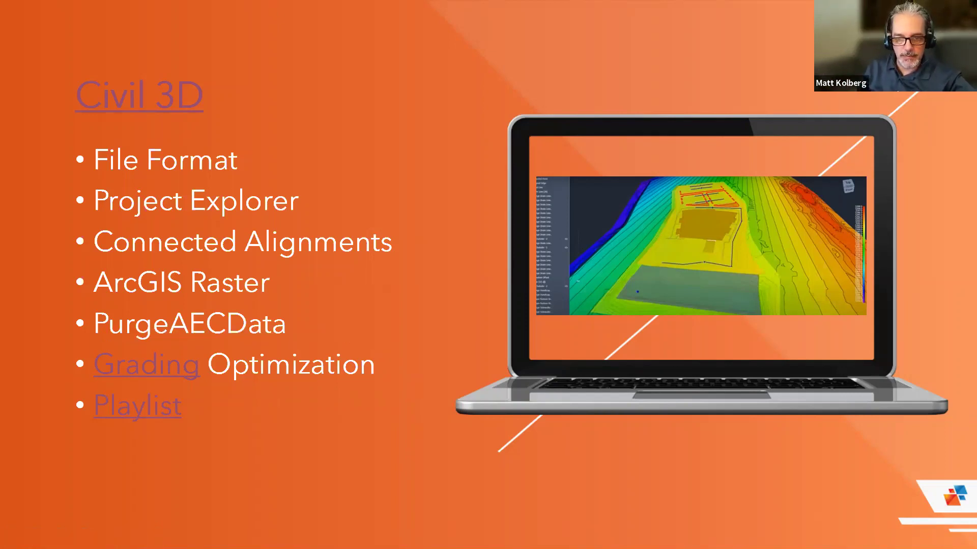
pyautogui.click(159, 402)
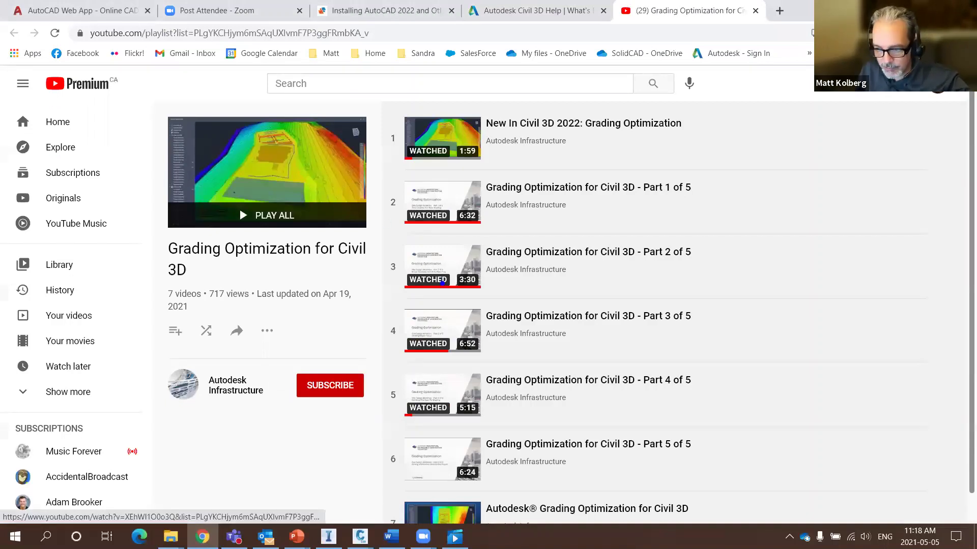
# Step: Circle the playlist's video list, clear the ink, and return to the PowerPoint slide show
pyautogui.moveTo(556, 98)
pyautogui.mouseDown()
pyautogui.moveTo(366, 377)
pyautogui.moveTo(456, 480)
pyautogui.moveTo(621, 482)
pyautogui.moveTo(808, 346)
pyautogui.moveTo(729, 87)
pyautogui.moveTo(527, 50)
pyautogui.mouseUp()
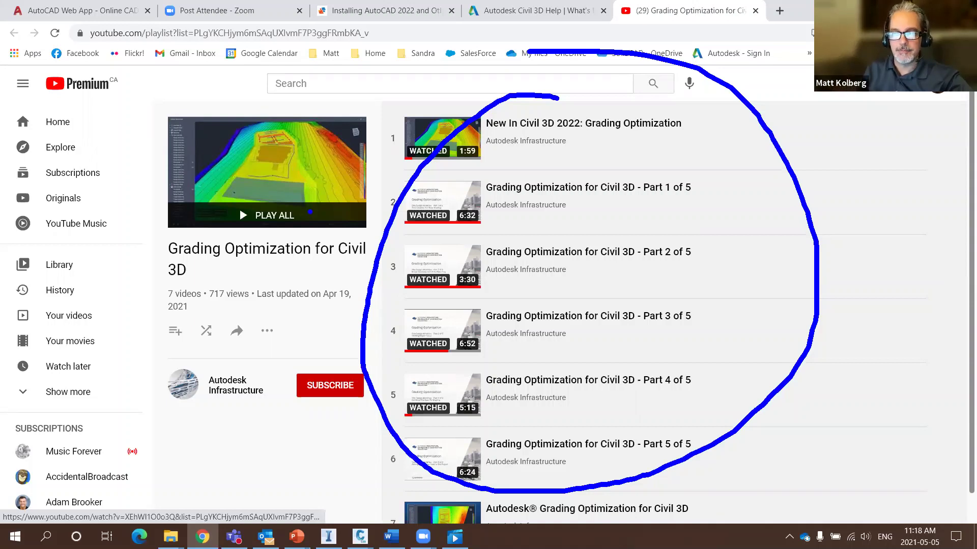
pyautogui.press('Escape')
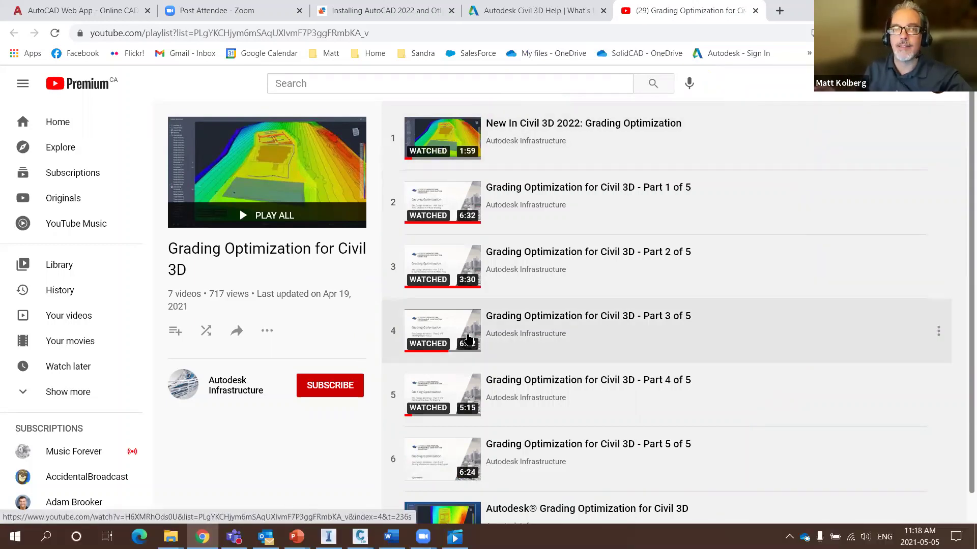
pyautogui.hotkey('alt', 'Tab')
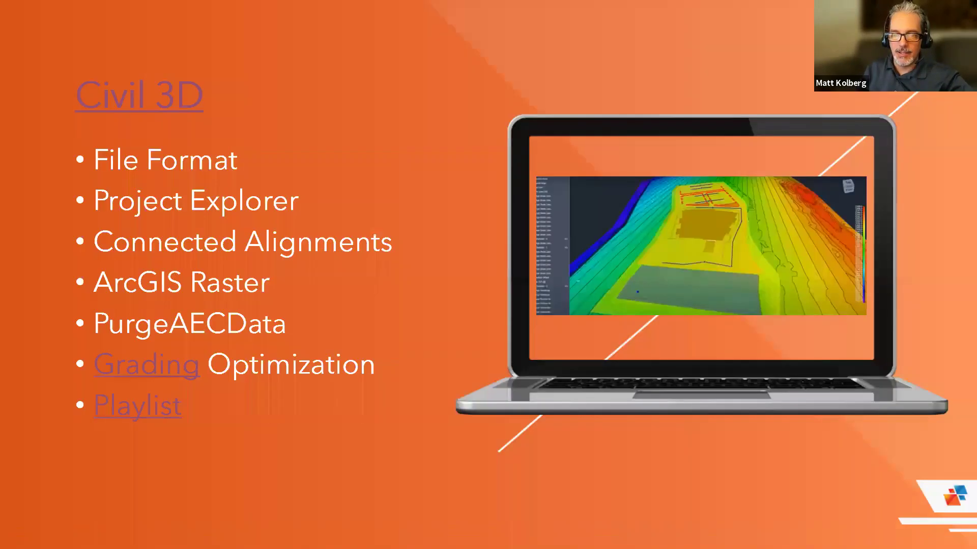
# Step: Open Grading Optimization 2.dwg from the webinar folder, ignoring the missing SHX files
pyautogui.hotkey('alt', 'Tab')
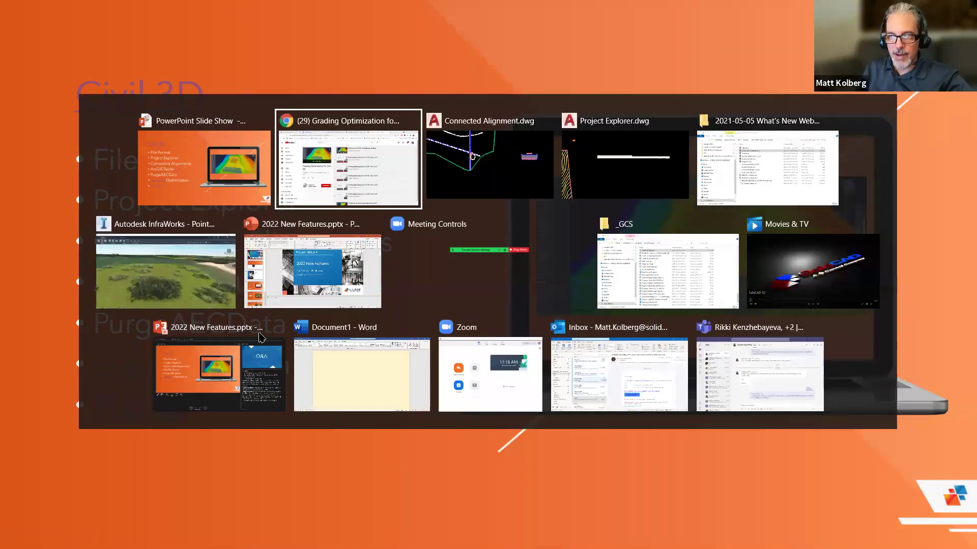
pyautogui.hotkey('alt', 'Tab')
pyautogui.hotkey('alt', 'Tab')
pyautogui.hotkey('alt', 'Tab')
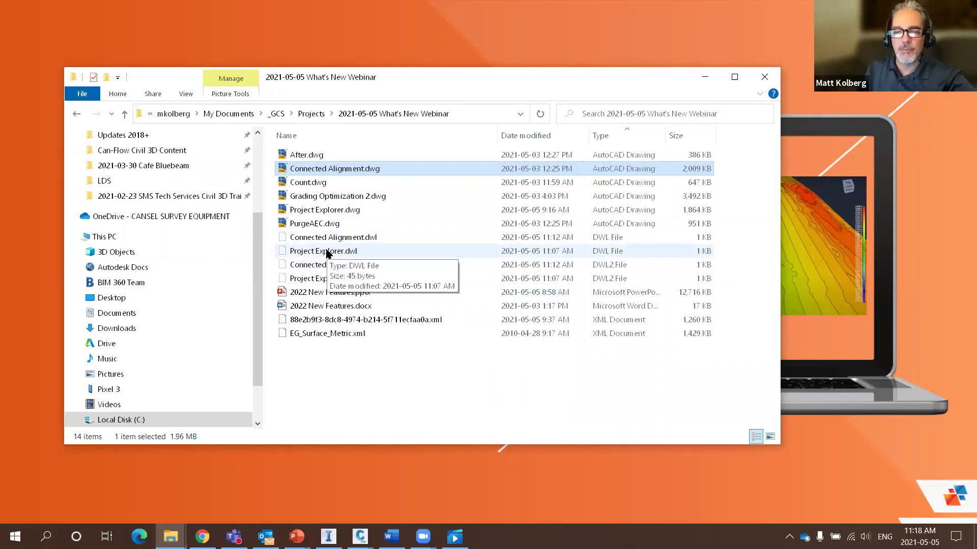
pyautogui.click(291, 199)
pyautogui.doubleClick(292, 199)
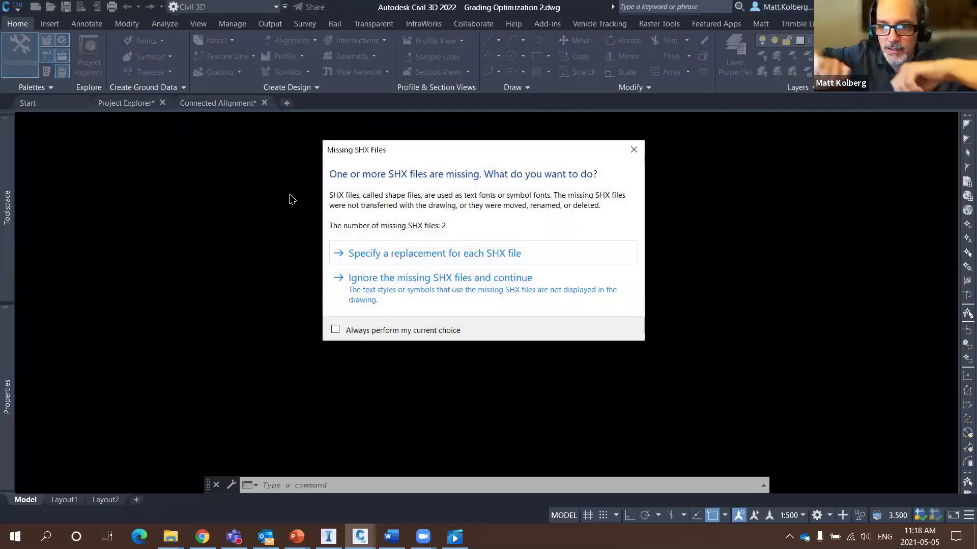
pyautogui.click(380, 300)
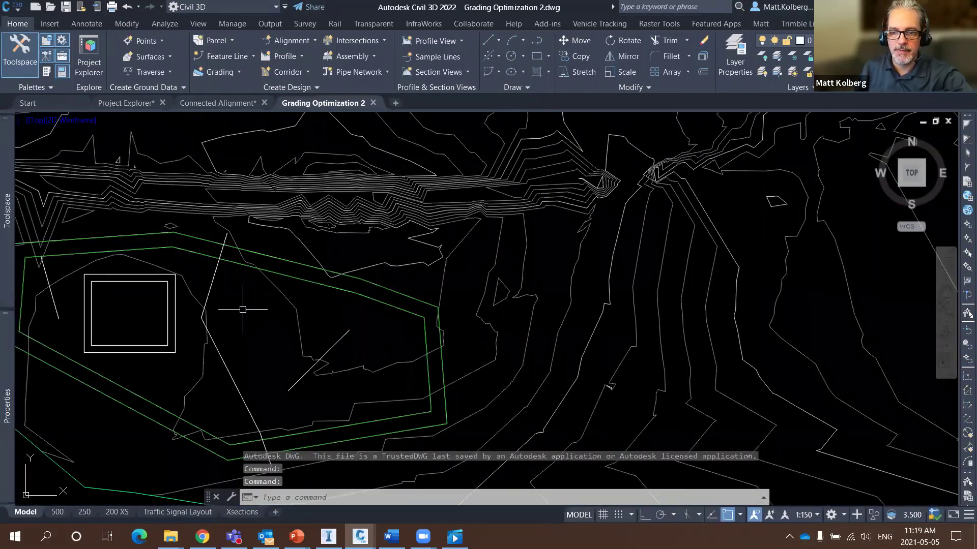
pyautogui.moveTo(236, 309); pyautogui.dragTo(399, 298, button='middle')
pyautogui.write('e')
pyautogui.press('Return')
pyautogui.click(377, 267)
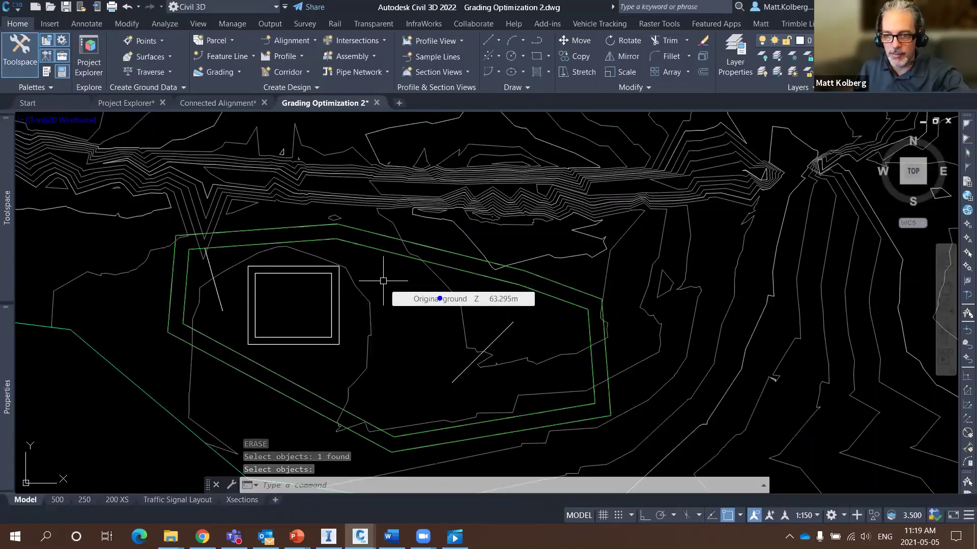
pyautogui.moveTo(451, 266)
pyautogui.mouseDown()
pyautogui.moveTo(318, 240)
pyautogui.moveTo(247, 240)
pyautogui.moveTo(202, 277)
pyautogui.moveTo(221, 339)
pyautogui.moveTo(379, 423)
pyautogui.moveTo(451, 428)
pyautogui.moveTo(550, 415)
pyautogui.moveTo(590, 365)
pyautogui.moveTo(592, 324)
pyautogui.moveTo(581, 312)
pyautogui.moveTo(460, 270)
pyautogui.mouseUp()
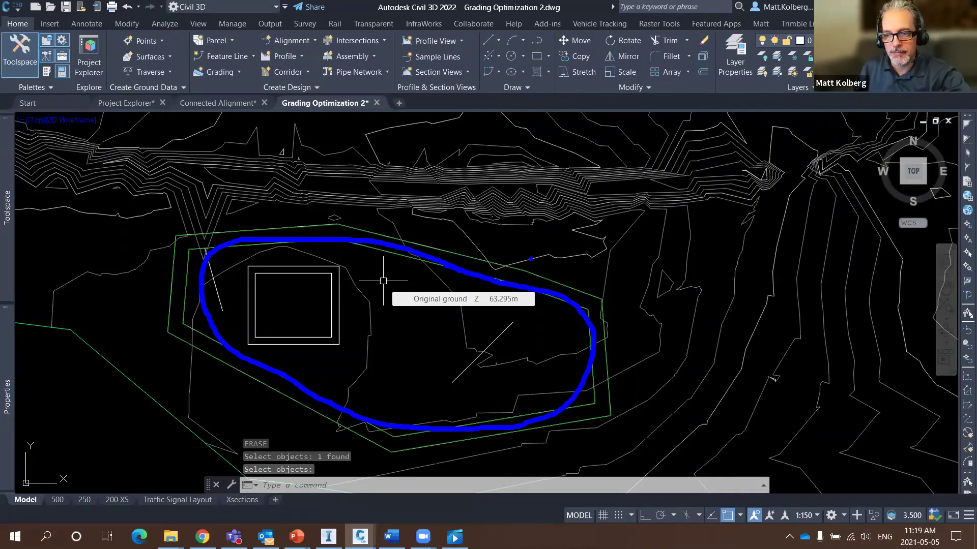
pyautogui.moveTo(503, 257)
pyautogui.mouseDown()
pyautogui.moveTo(630, 338)
pyautogui.moveTo(637, 403)
pyautogui.moveTo(513, 452)
pyautogui.moveTo(437, 463)
pyautogui.moveTo(339, 438)
pyautogui.moveTo(246, 409)
pyautogui.moveTo(201, 374)
pyautogui.moveTo(159, 247)
pyautogui.moveTo(170, 222)
pyautogui.moveTo(339, 217)
pyautogui.mouseUp()
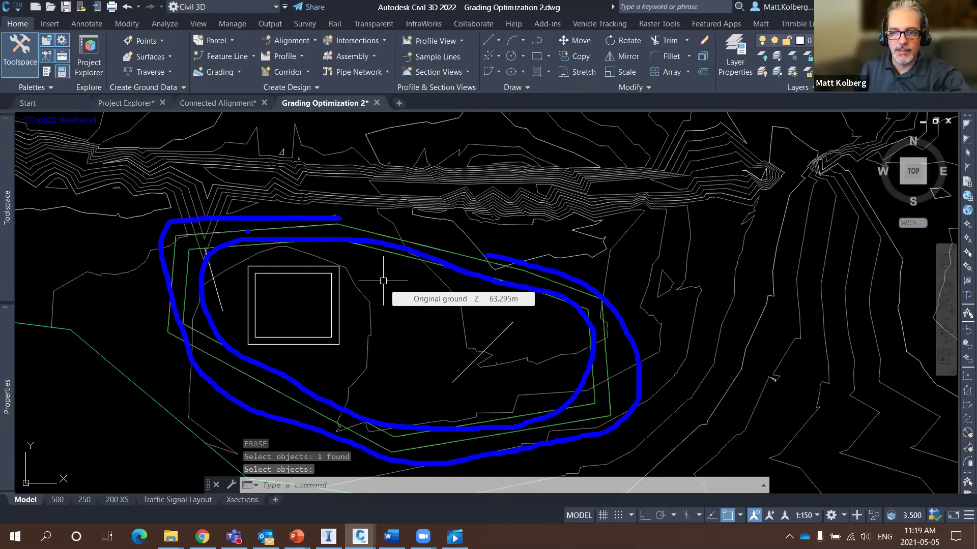
pyautogui.moveTo(229, 229); pyautogui.dragTo(254, 231)
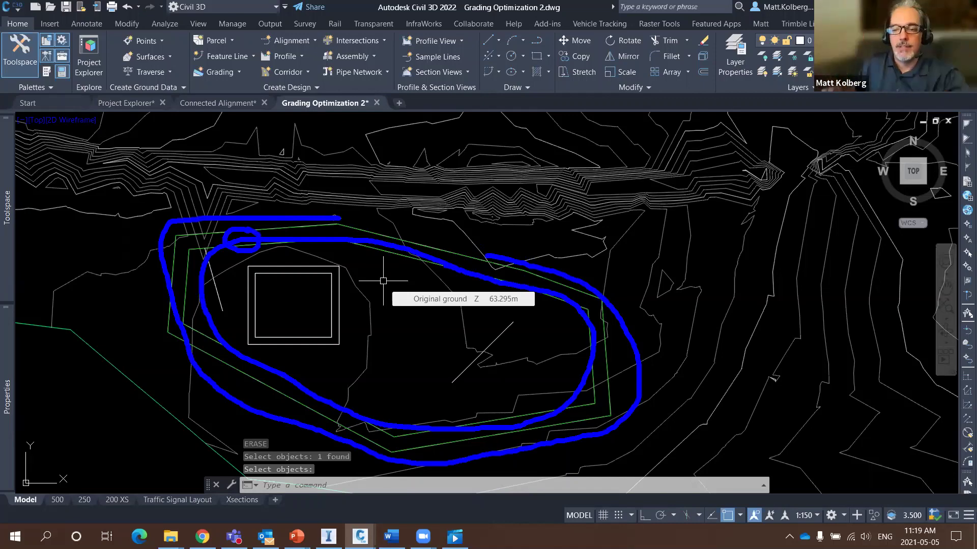
pyautogui.press('Escape')
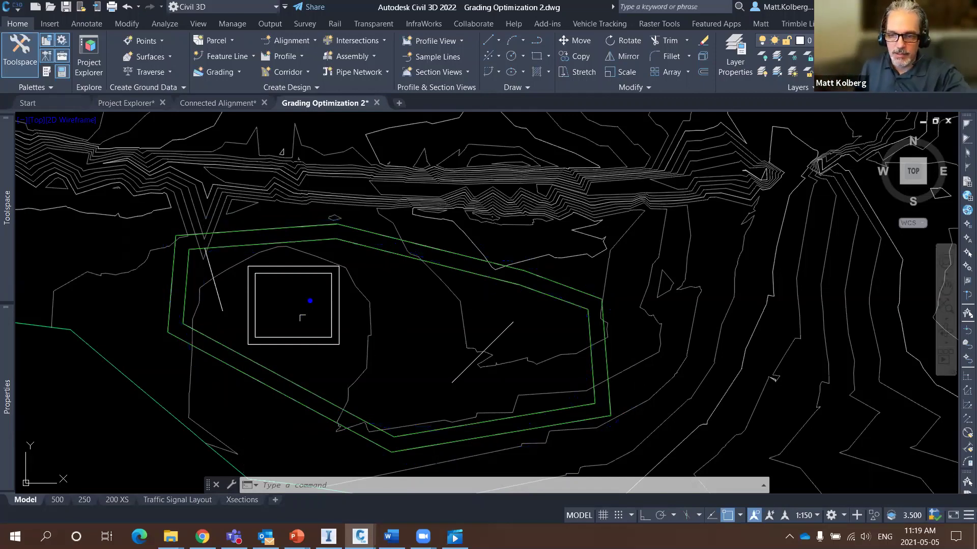
pyautogui.moveTo(316, 273)
pyautogui.mouseDown()
pyautogui.moveTo(272, 298)
pyautogui.moveTo(323, 327)
pyautogui.moveTo(310, 287)
pyautogui.mouseUp()
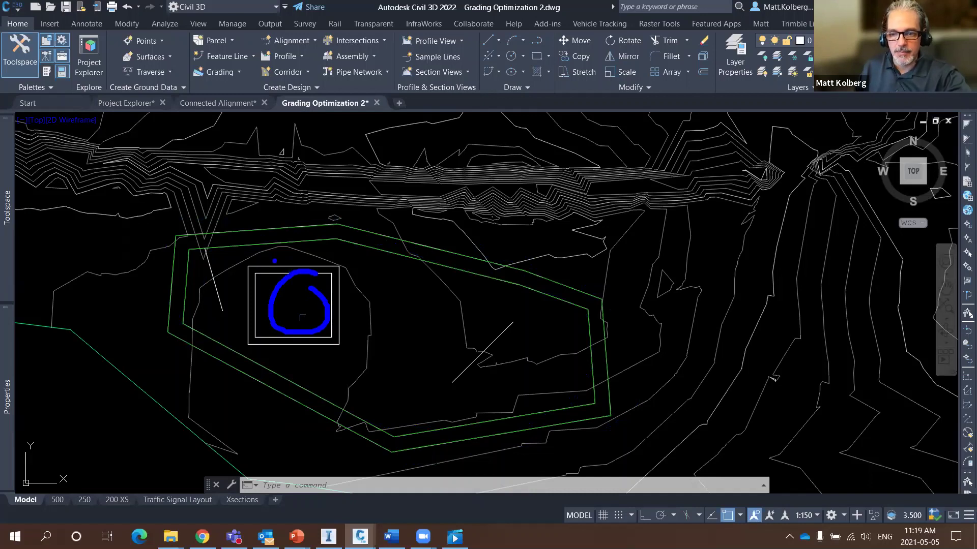
pyautogui.moveTo(263, 260)
pyautogui.mouseDown()
pyautogui.moveTo(345, 267)
pyautogui.moveTo(351, 345)
pyautogui.moveTo(244, 346)
pyautogui.moveTo(241, 293)
pyautogui.mouseUp()
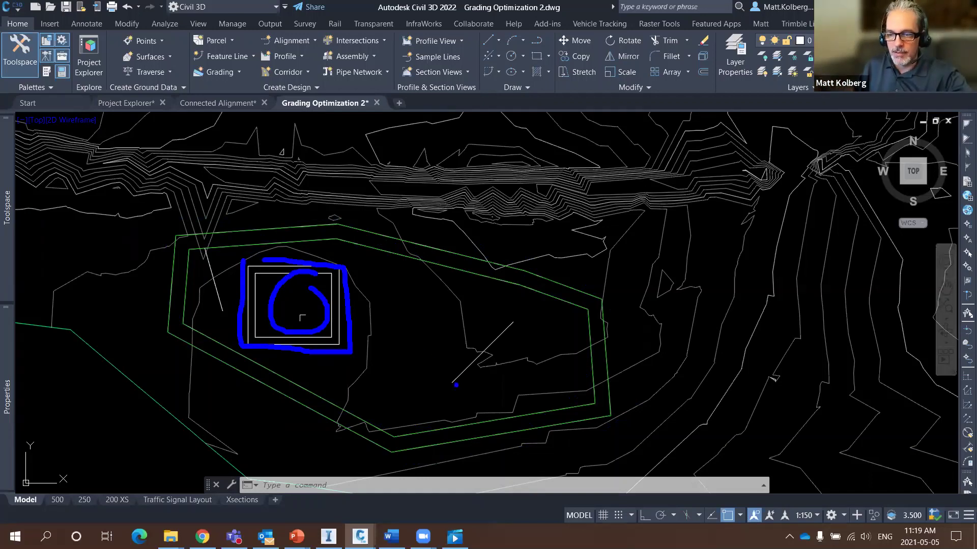
pyautogui.moveTo(454, 385); pyautogui.dragTo(523, 318)
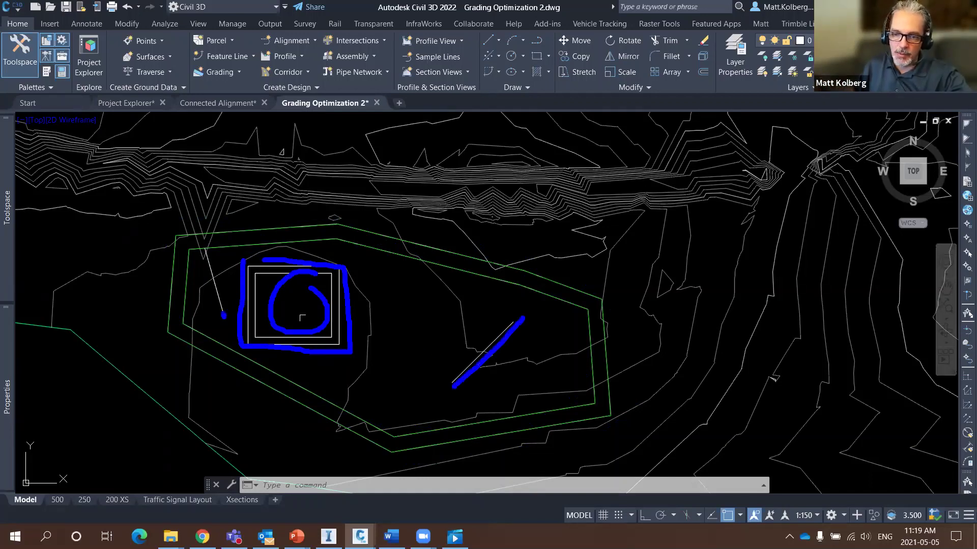
pyautogui.moveTo(224, 315); pyautogui.dragTo(200, 253)
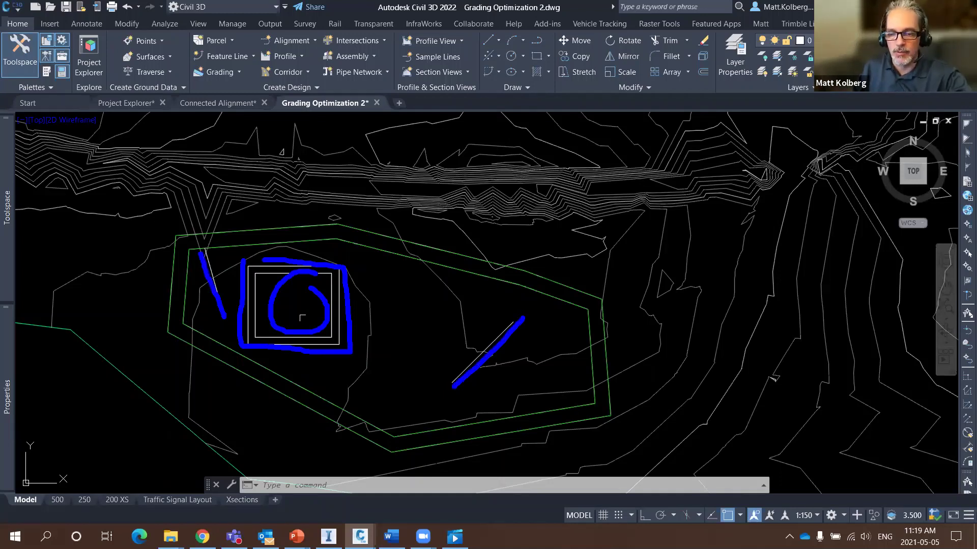
pyautogui.moveTo(370, 312)
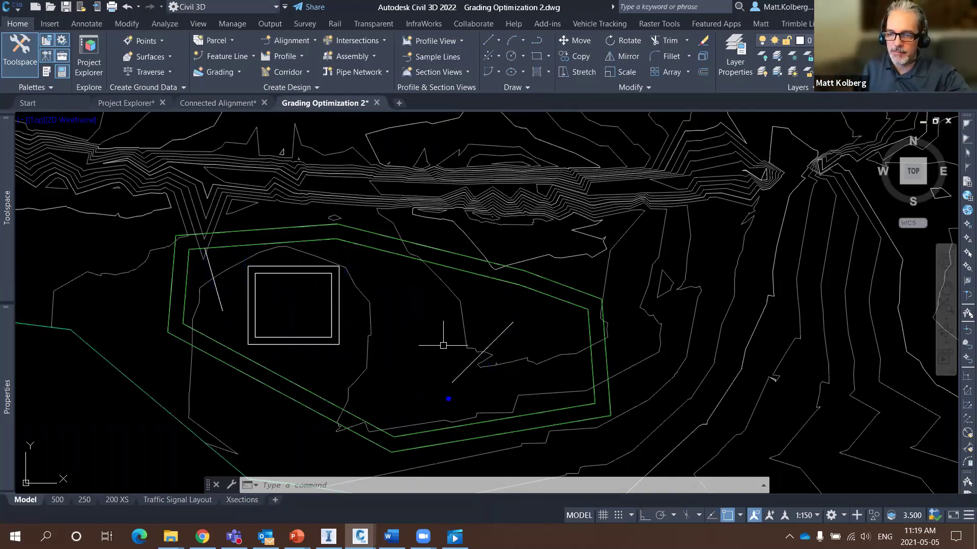
pyautogui.moveTo(457, 399)
pyautogui.mouseDown()
pyautogui.moveTo(513, 364)
pyautogui.moveTo(500, 357)
pyautogui.moveTo(520, 384)
pyautogui.mouseUp()
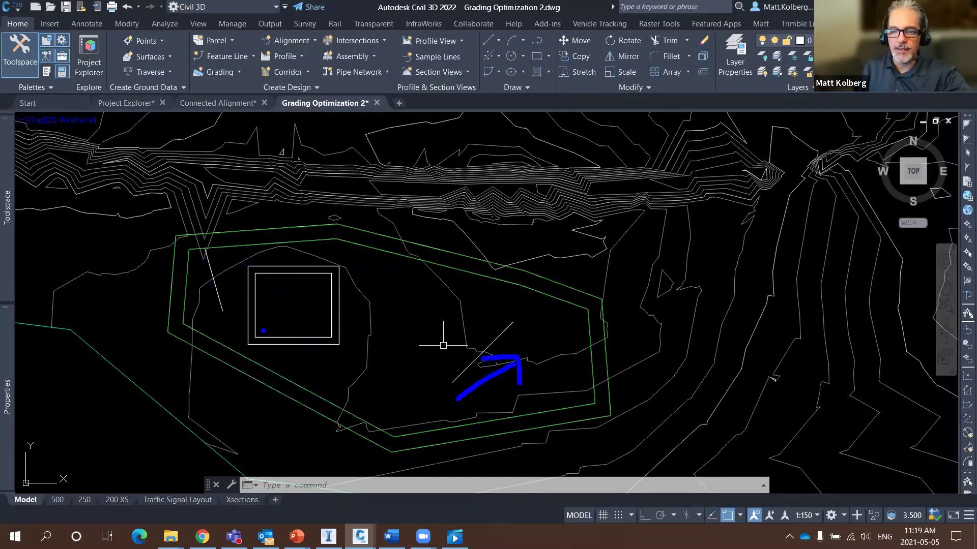
pyautogui.moveTo(229, 312)
pyautogui.mouseDown()
pyautogui.moveTo(206, 263)
pyautogui.moveTo(206, 288)
pyautogui.moveTo(204, 258)
pyautogui.moveTo(253, 270)
pyautogui.mouseUp()
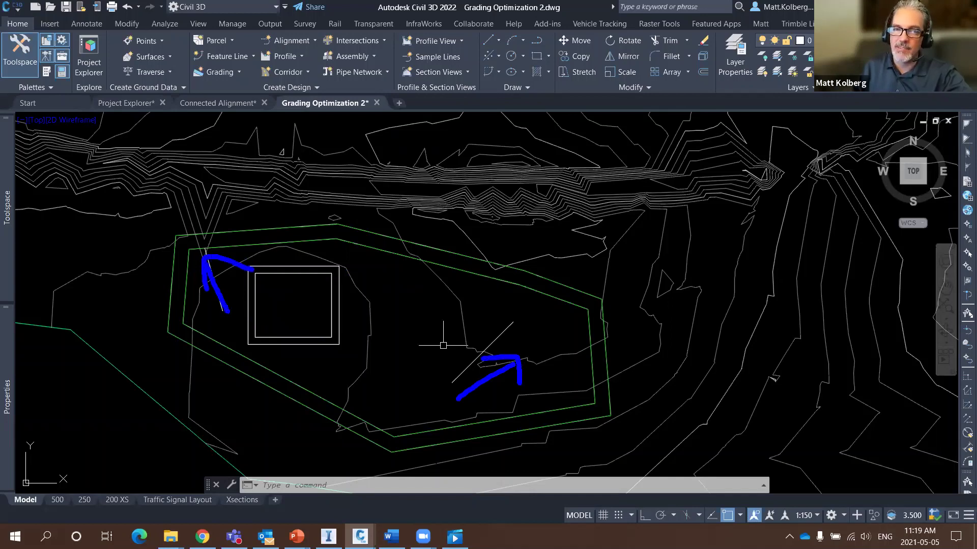
pyautogui.click(256, 265)
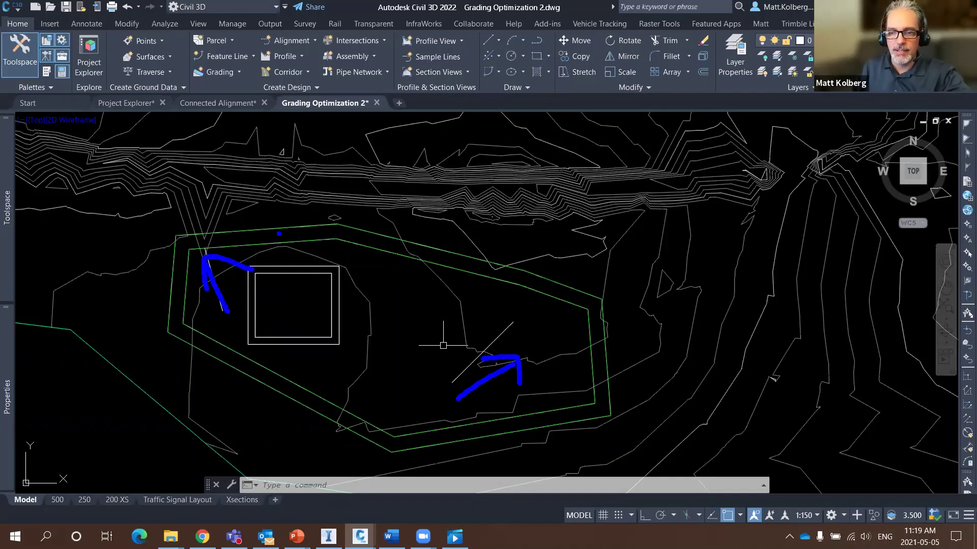
pyautogui.moveTo(190, 237)
pyautogui.mouseDown()
pyautogui.moveTo(336, 228)
pyautogui.moveTo(560, 260)
pyautogui.moveTo(638, 356)
pyautogui.moveTo(594, 431)
pyautogui.moveTo(389, 444)
pyautogui.moveTo(173, 351)
pyautogui.moveTo(149, 282)
pyautogui.moveTo(157, 235)
pyautogui.mouseUp()
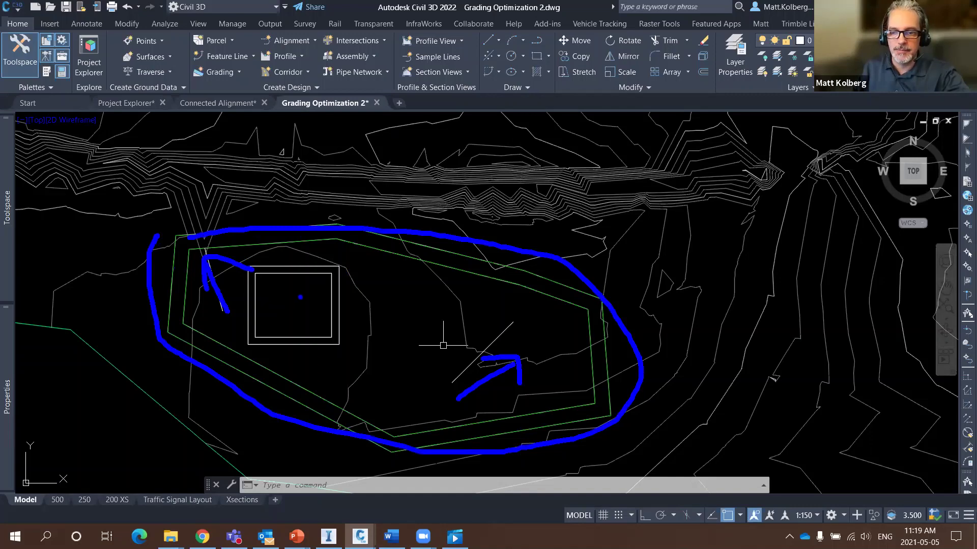
pyautogui.moveTo(308, 256)
pyautogui.mouseDown()
pyautogui.moveTo(285, 347)
pyautogui.moveTo(354, 298)
pyautogui.moveTo(314, 243)
pyautogui.mouseUp()
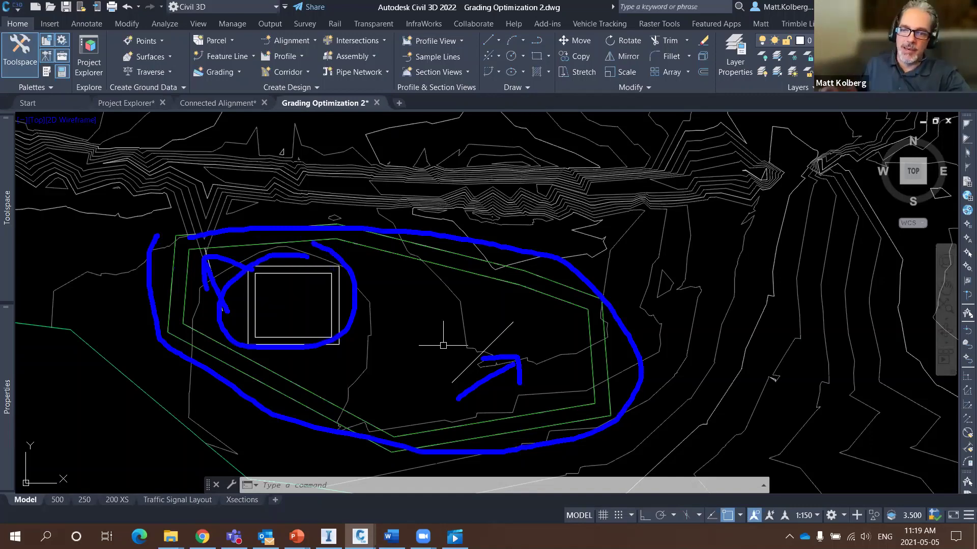
pyautogui.press('Escape')
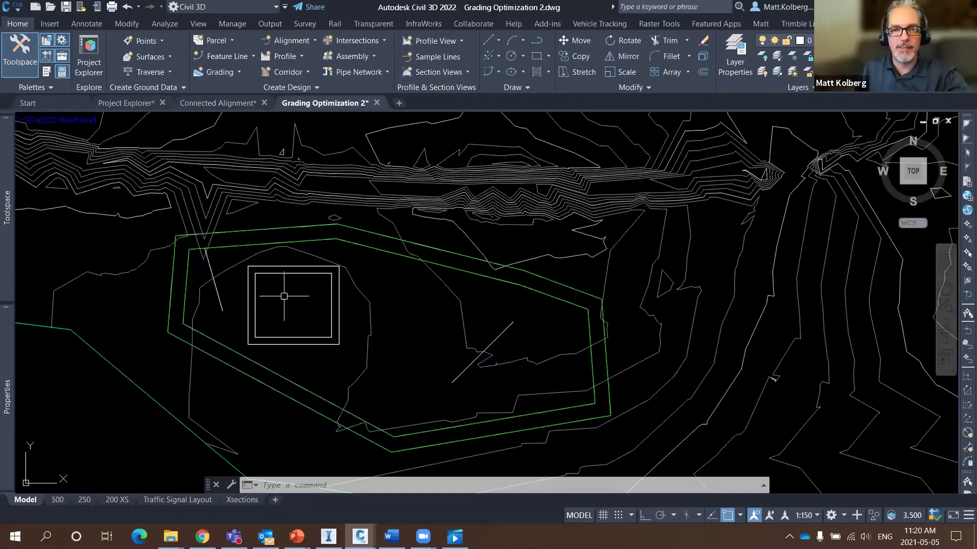
pyautogui.moveTo(284, 296)
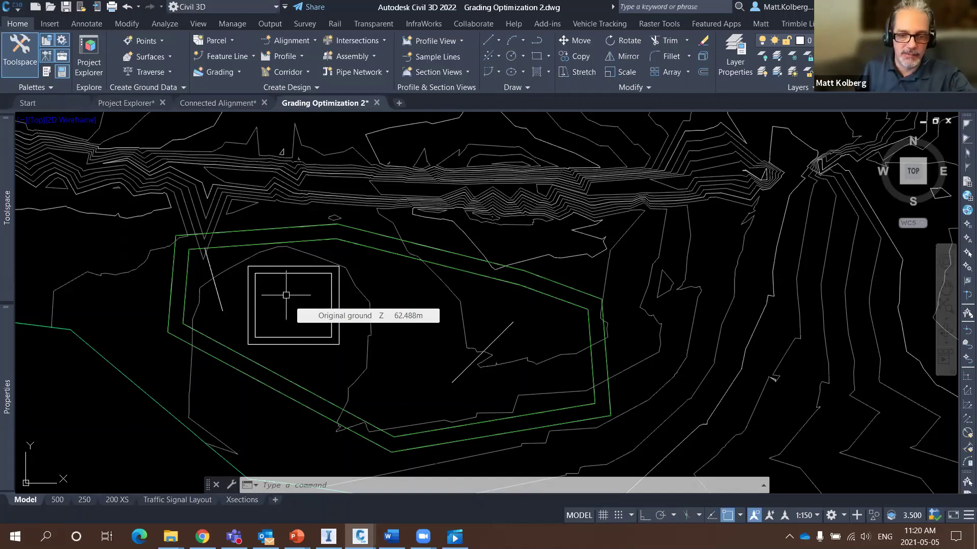
pyautogui.moveTo(6, 248)
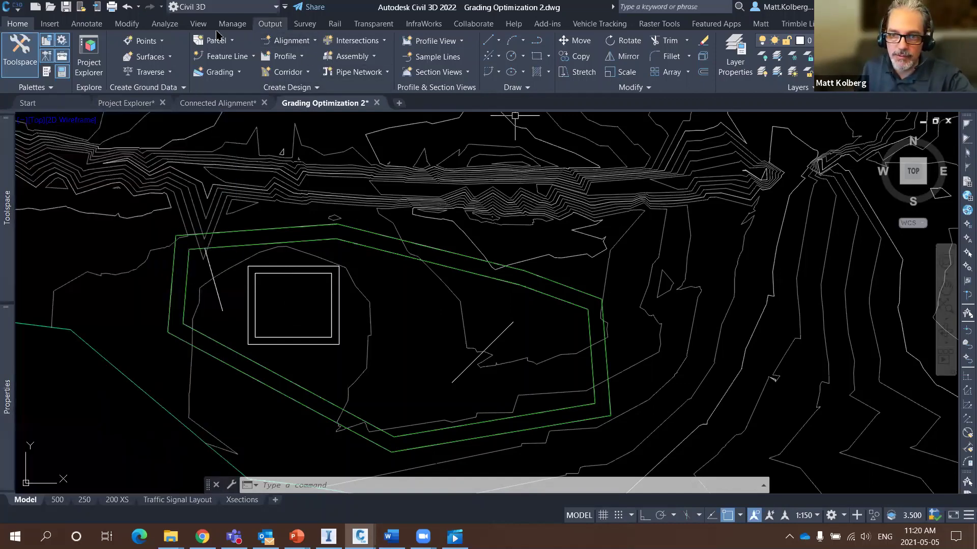
# Step: Show the Analyze tab and bring up the Grading Optimization tool palette
pyautogui.click(164, 24)
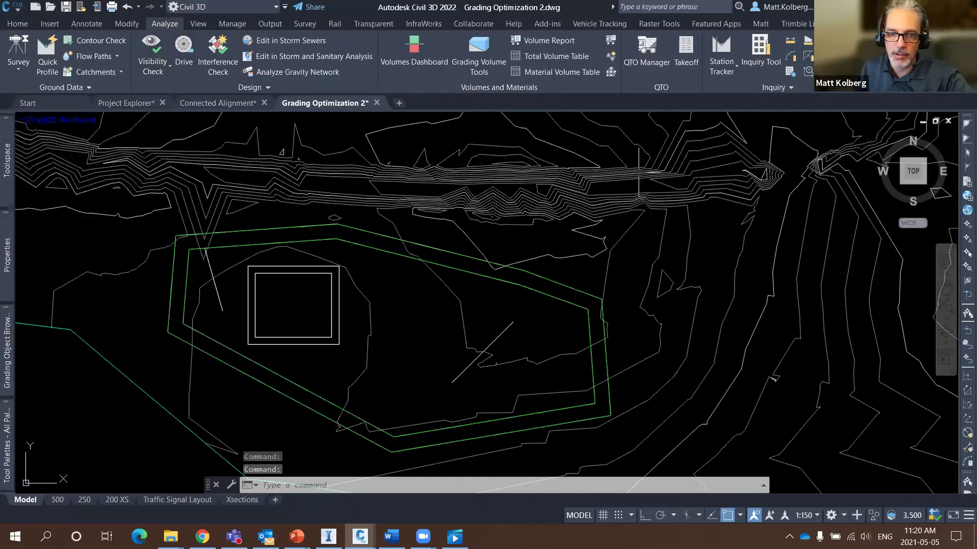
pyautogui.moveTo(8, 423)
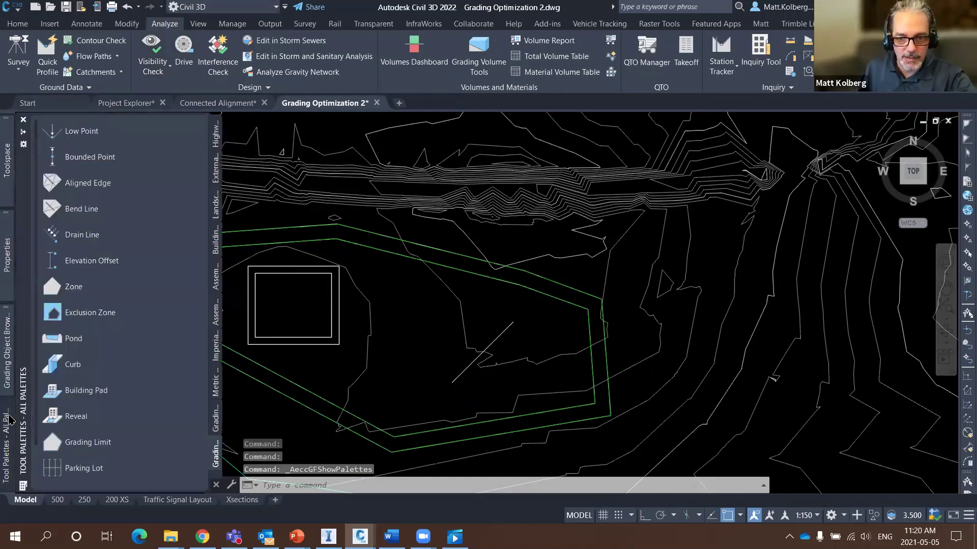
pyautogui.click(81, 211)
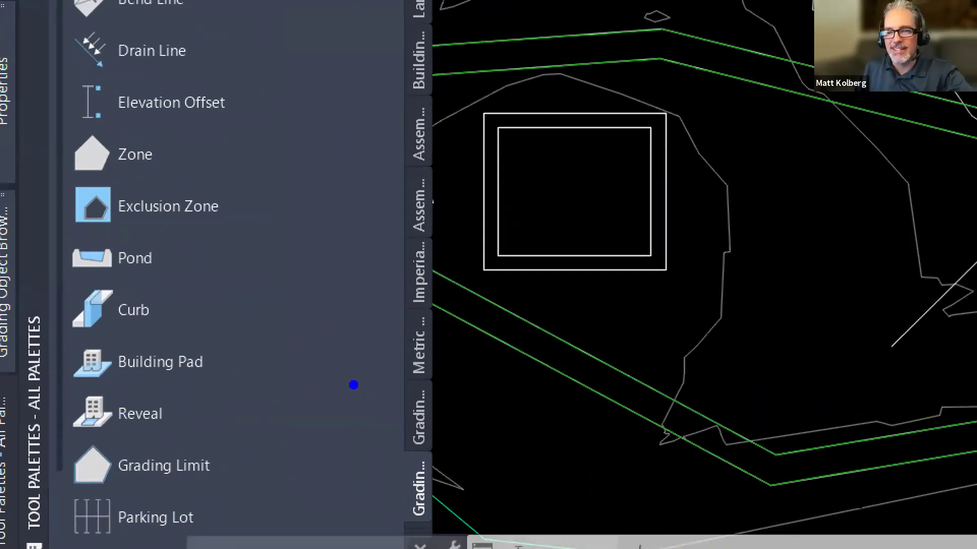
# Step: Mark up the Parking Lot, Reveal, Building Pad, Curb and Pond grading tools on the palette
pyautogui.moveTo(669, 349)
pyautogui.mouseDown()
pyautogui.moveTo(571, 382)
pyautogui.moveTo(661, 329)
pyautogui.mouseUp()
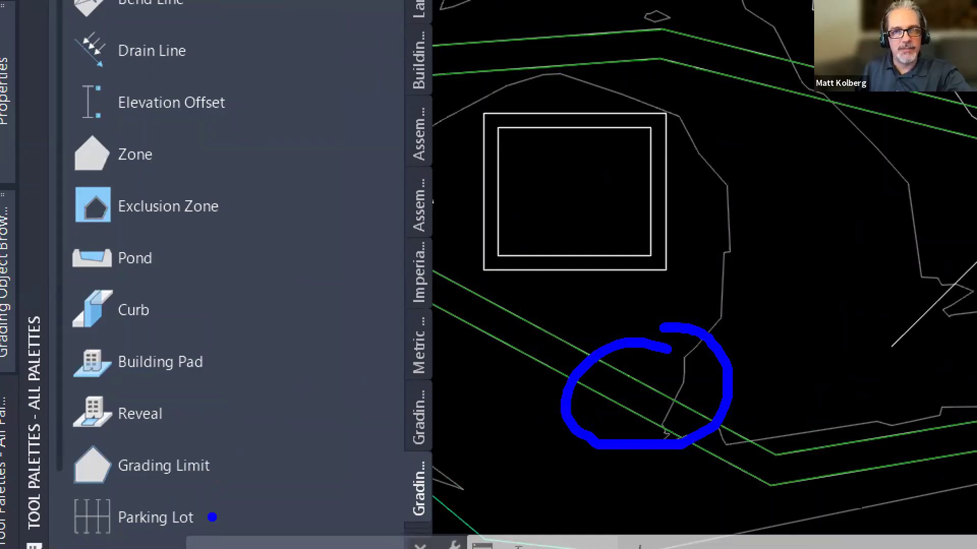
pyautogui.moveTo(212, 517); pyautogui.dragTo(383, 503)
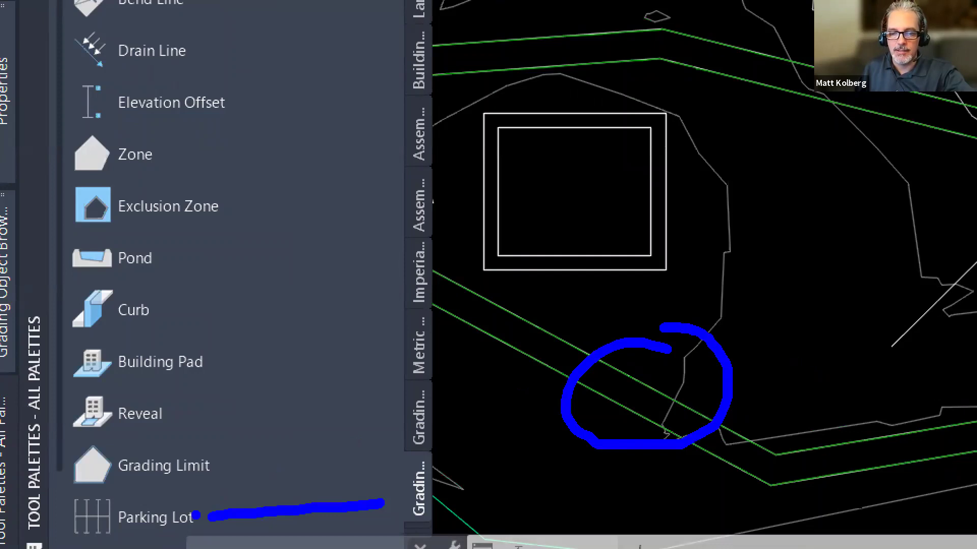
pyautogui.moveTo(118, 486)
pyautogui.mouseDown()
pyautogui.moveTo(80, 483)
pyautogui.moveTo(200, 517)
pyautogui.moveTo(120, 501)
pyautogui.mouseUp()
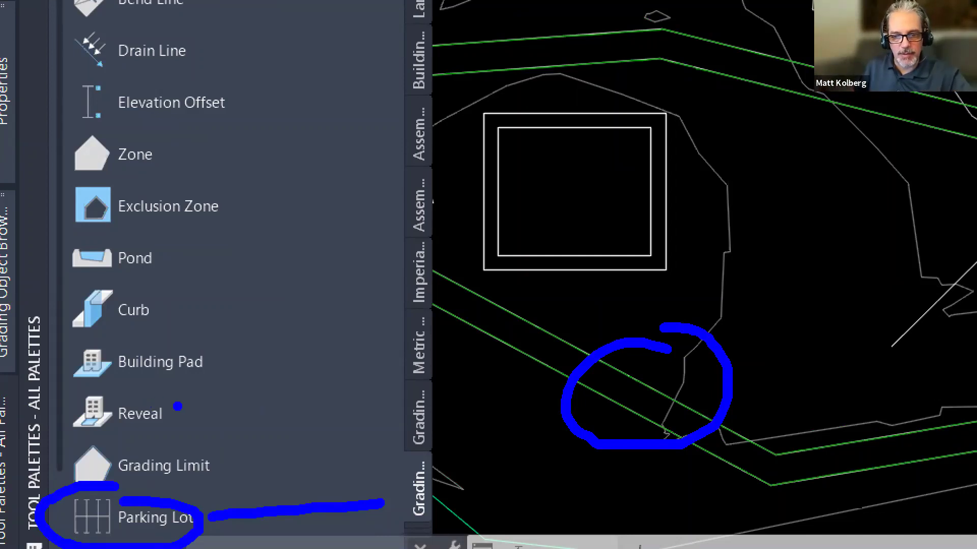
pyautogui.moveTo(175, 410); pyautogui.dragTo(283, 406)
pyautogui.moveTo(210, 362); pyautogui.dragTo(283, 363)
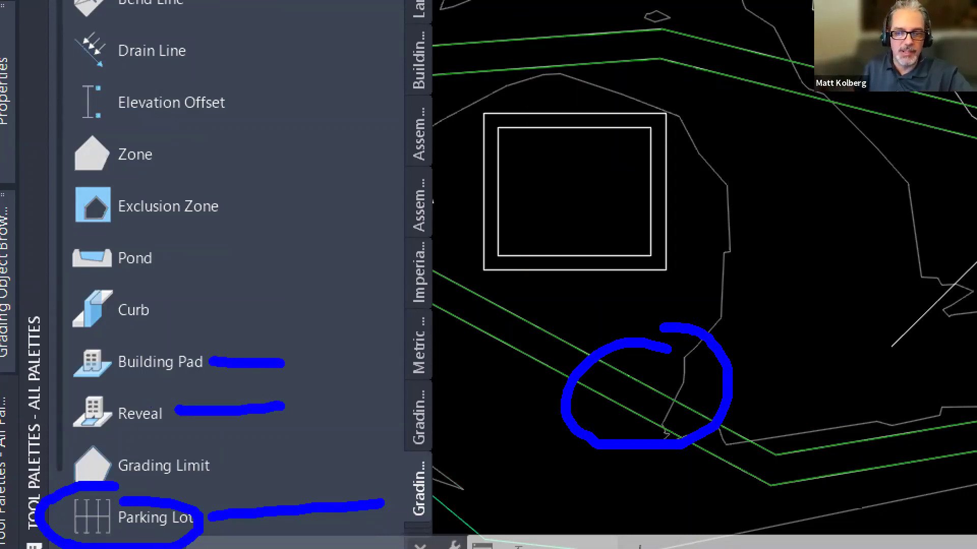
pyautogui.moveTo(183, 303); pyautogui.dragTo(248, 304)
pyautogui.moveTo(163, 258); pyautogui.dragTo(264, 256)
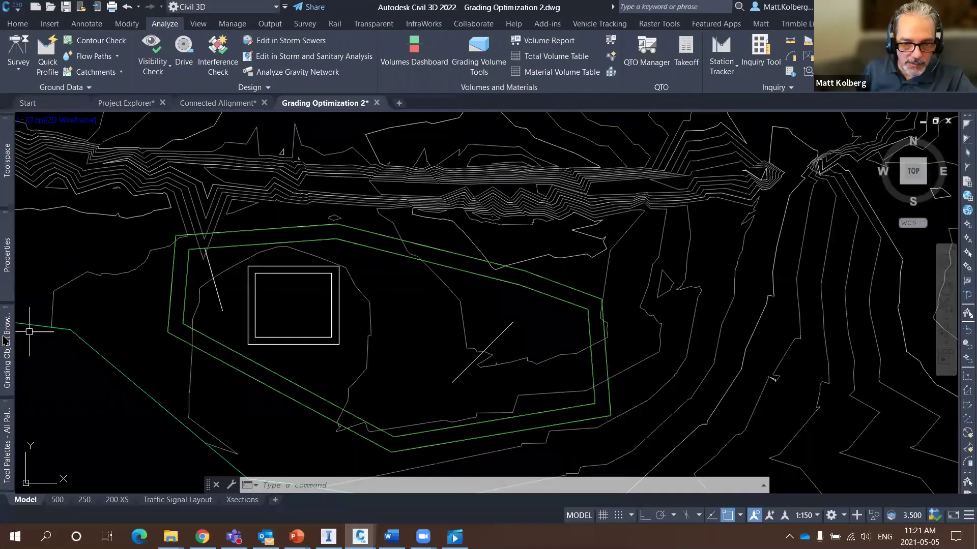
# Step: Review the Inside zone properties, marking its 5% max slope, 2% drain slope and zero material depth
pyautogui.moveTo(4, 339)
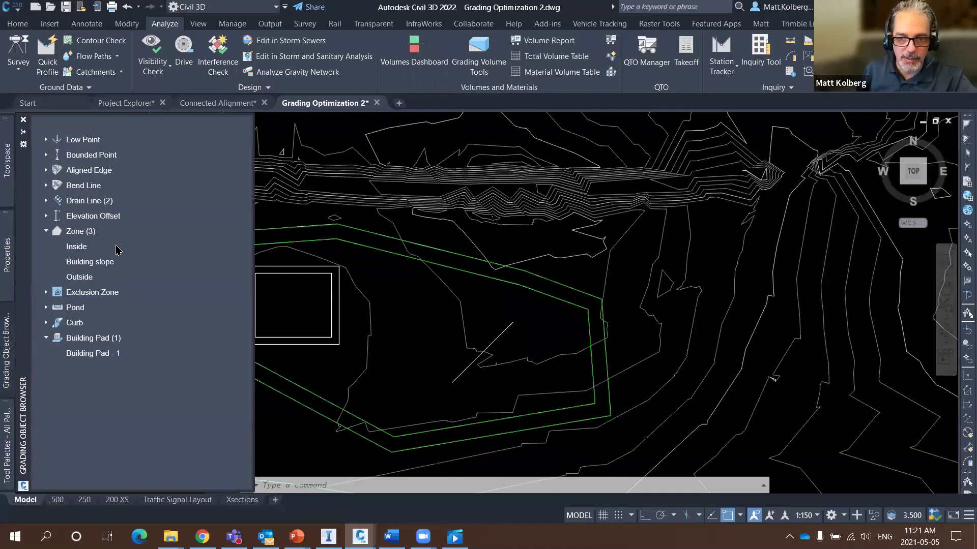
pyautogui.click(76, 247)
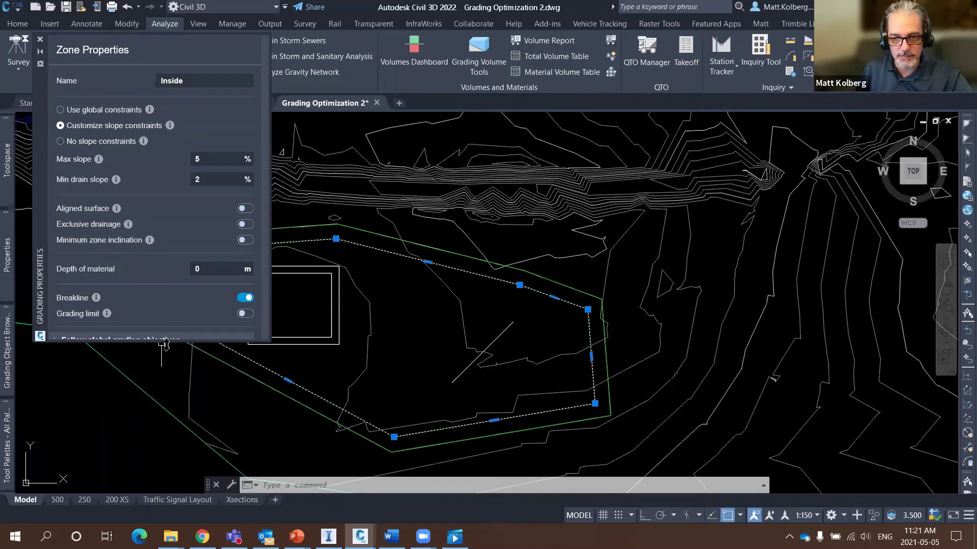
pyautogui.moveTo(172, 433); pyautogui.dragTo(171, 433)
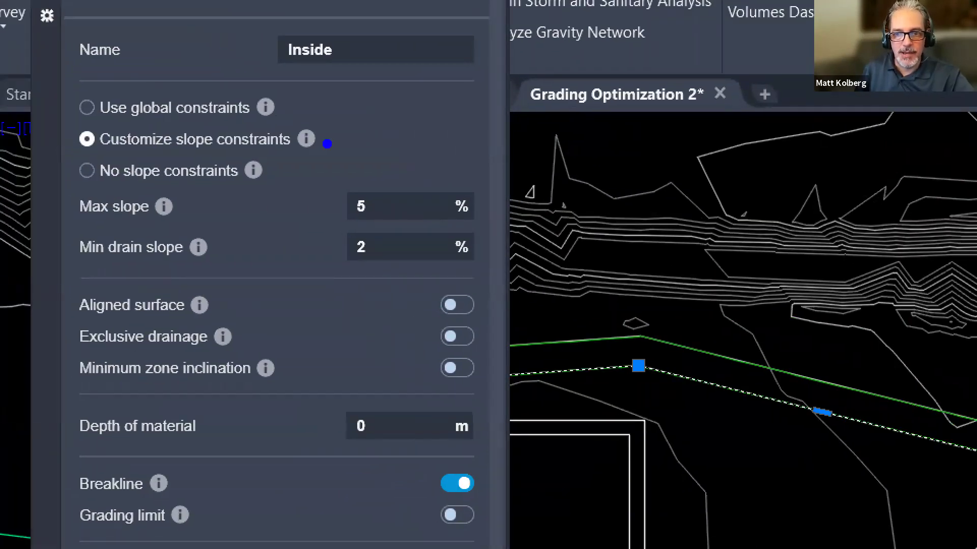
pyautogui.moveTo(327, 144); pyautogui.dragTo(450, 123)
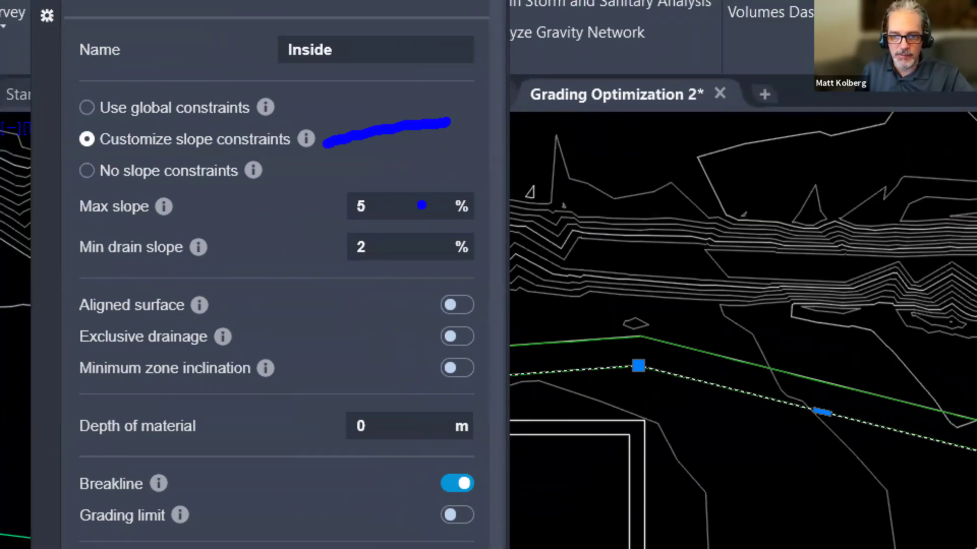
pyautogui.moveTo(421, 207); pyautogui.dragTo(480, 156)
pyautogui.moveTo(428, 254); pyautogui.dragTo(552, 283)
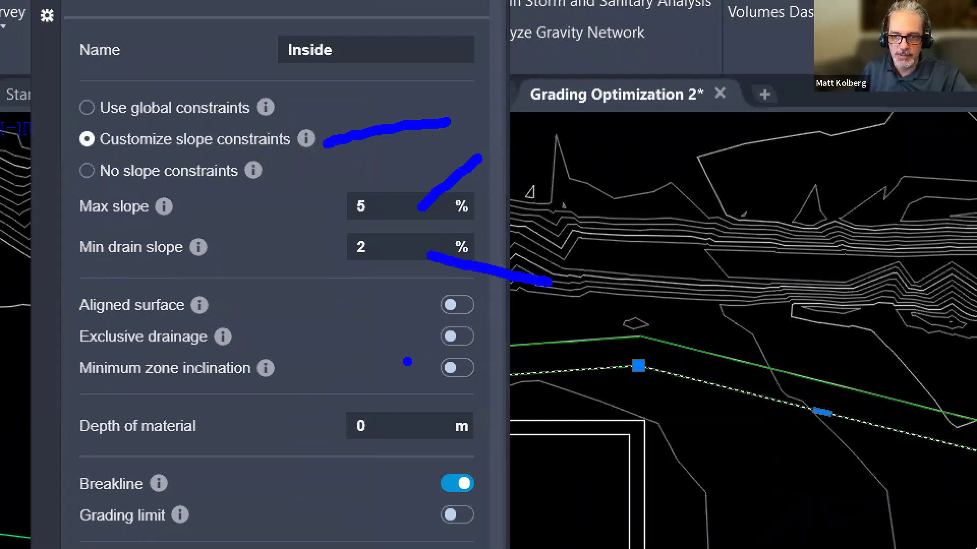
pyautogui.moveTo(455, 271)
pyautogui.mouseDown()
pyautogui.moveTo(383, 349)
pyautogui.moveTo(543, 325)
pyautogui.moveTo(524, 293)
pyautogui.mouseUp()
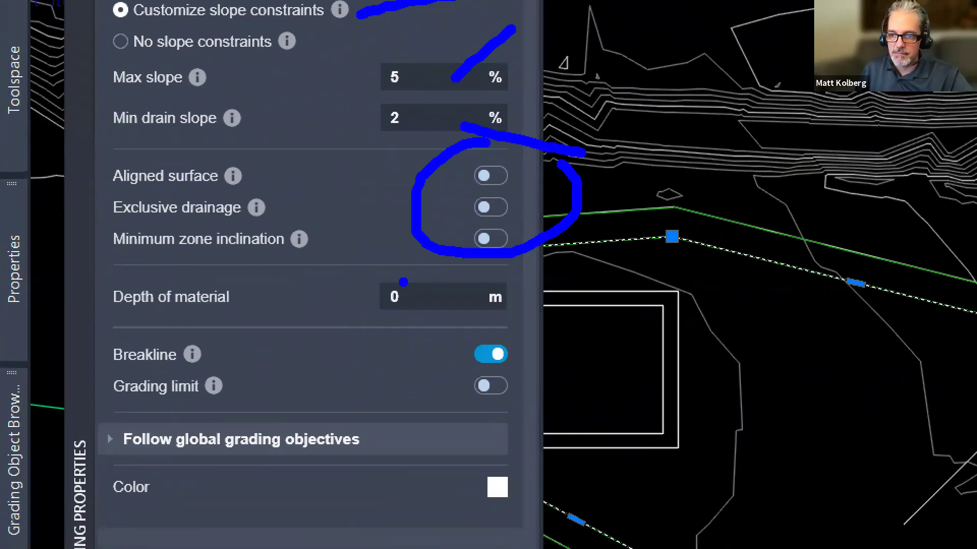
pyautogui.moveTo(436, 294); pyautogui.dragTo(498, 277)
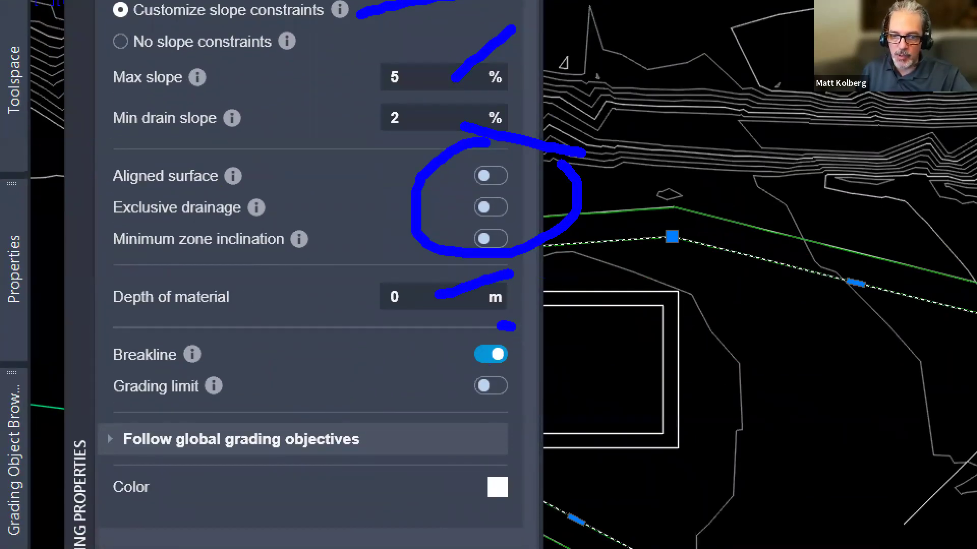
pyautogui.moveTo(515, 327)
pyautogui.mouseDown()
pyautogui.moveTo(470, 401)
pyautogui.moveTo(552, 346)
pyautogui.moveTo(531, 305)
pyautogui.mouseUp()
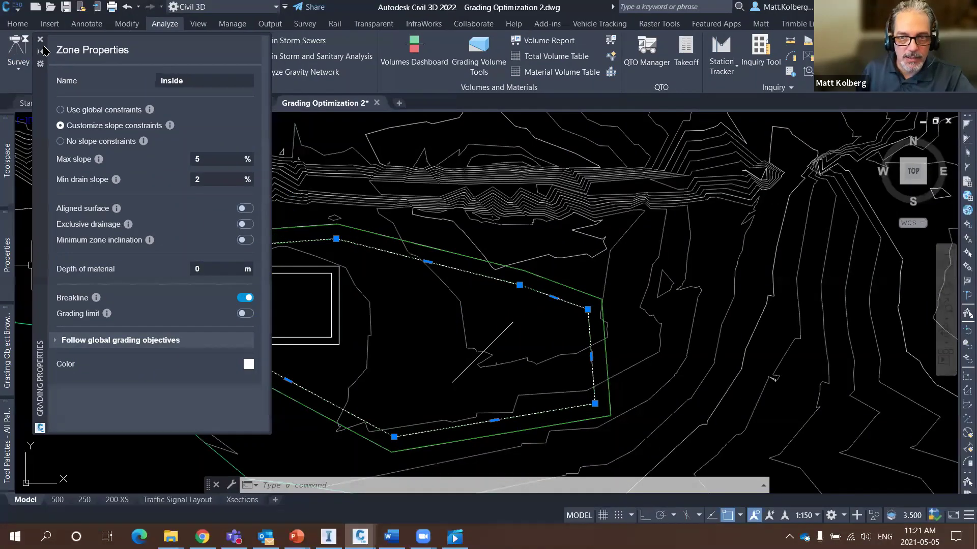
pyautogui.click(43, 40)
# Step: Review the Outside zone's 33% max slope, 2% minimum drain slope and grading limit, then clear selection
pyautogui.moveTo(7, 351)
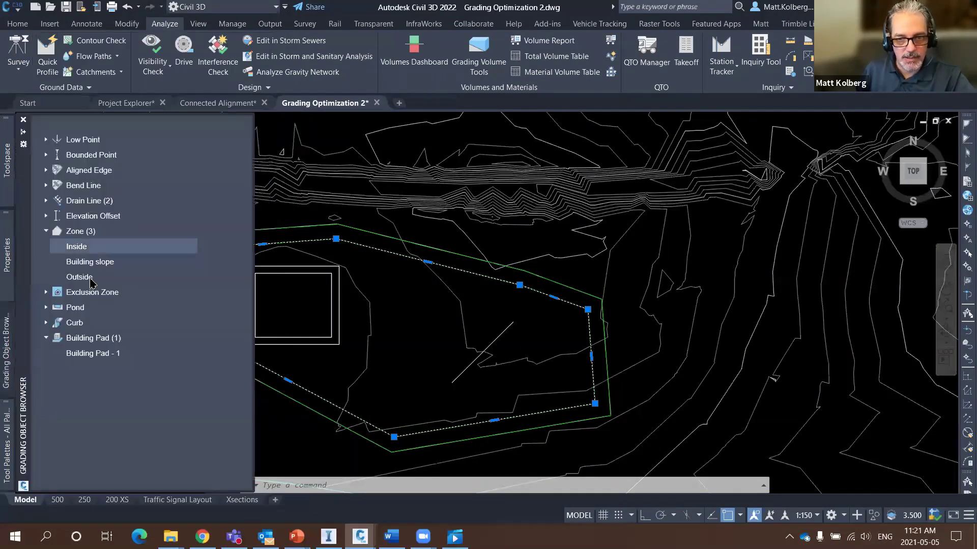
pyautogui.click(81, 277)
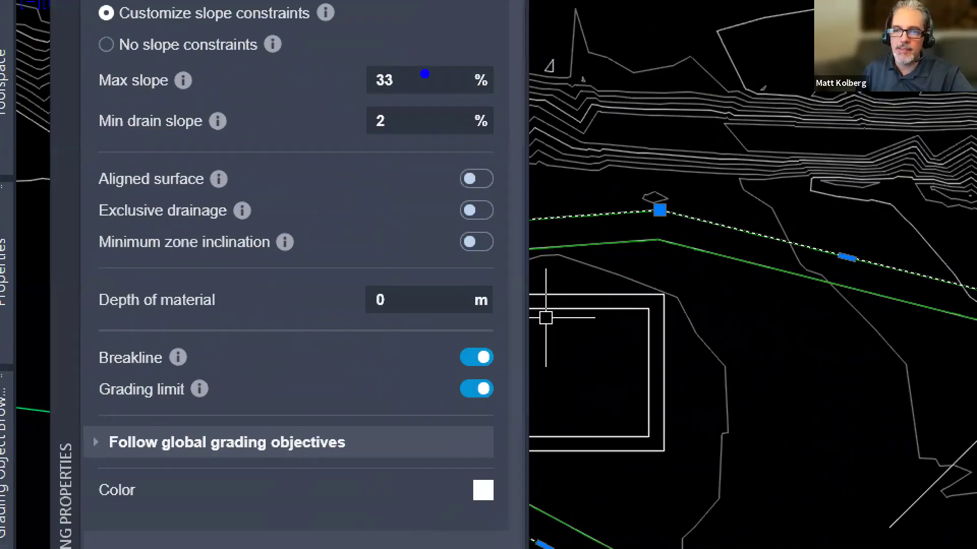
pyautogui.moveTo(420, 72); pyautogui.dragTo(476, 32)
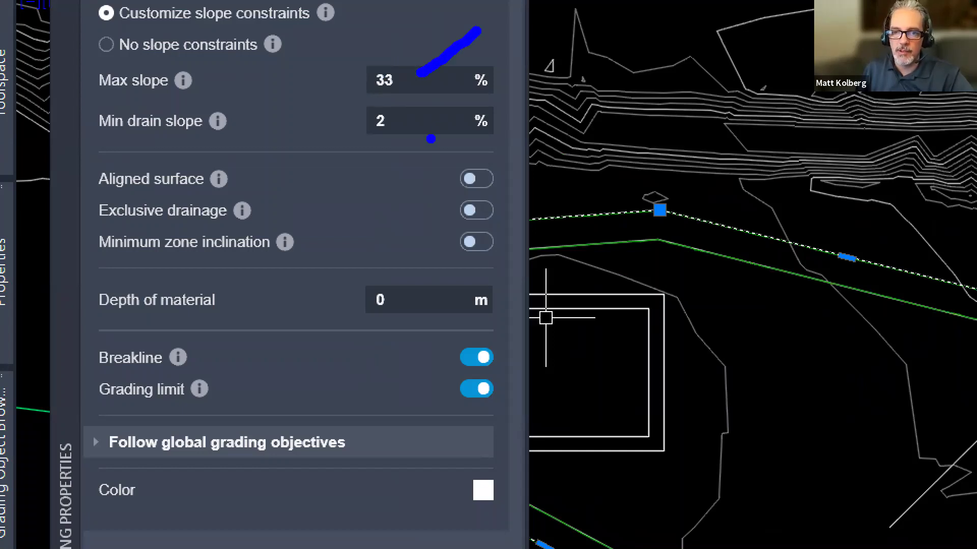
pyautogui.moveTo(415, 126); pyautogui.dragTo(444, 155)
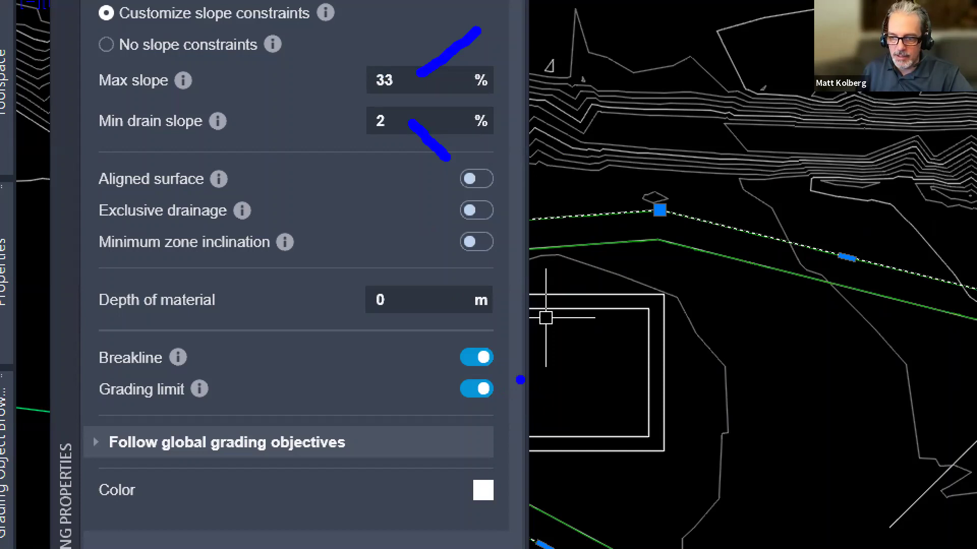
pyautogui.moveTo(474, 366)
pyautogui.mouseDown()
pyautogui.moveTo(437, 430)
pyautogui.moveTo(563, 395)
pyautogui.moveTo(458, 364)
pyautogui.mouseUp()
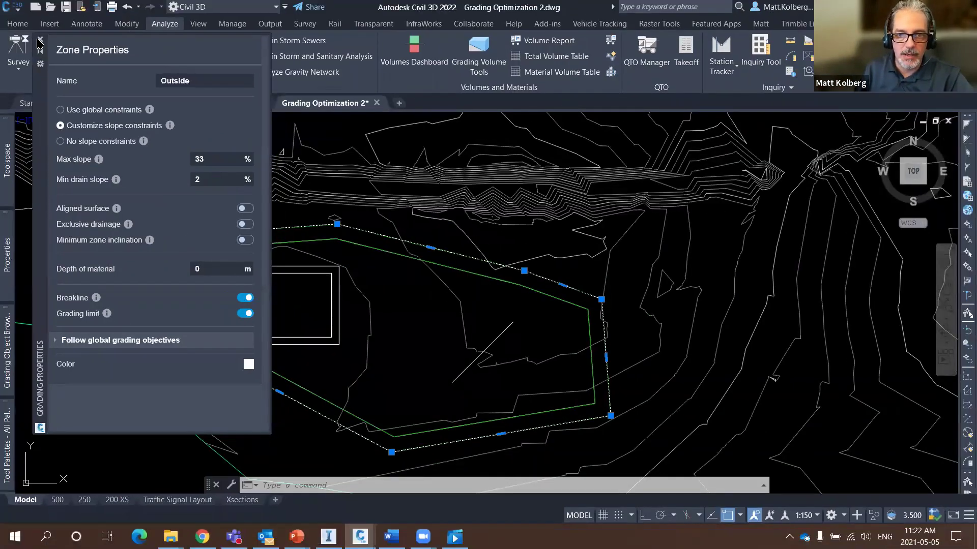
pyautogui.press('Escape')
pyautogui.press('Escape')
pyautogui.moveTo(2, 352)
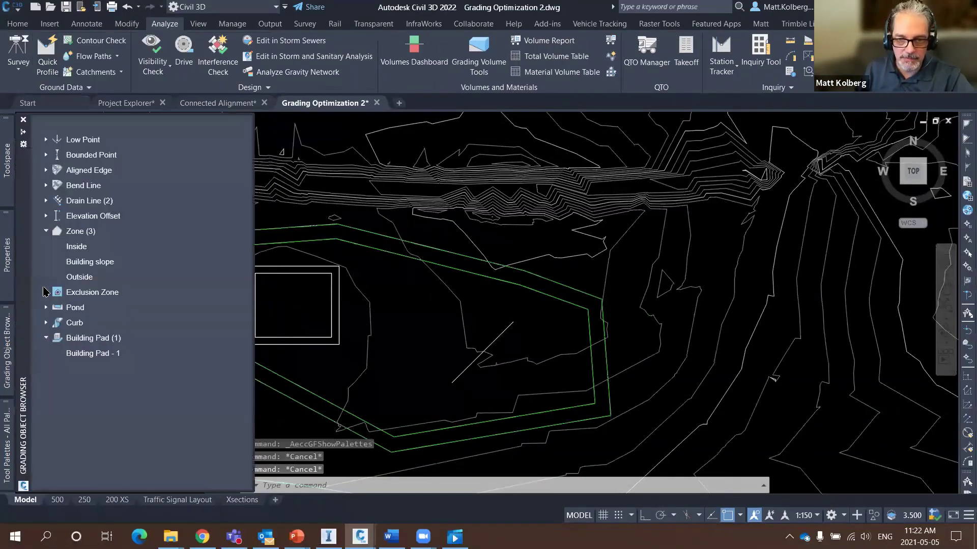
pyautogui.click(45, 338)
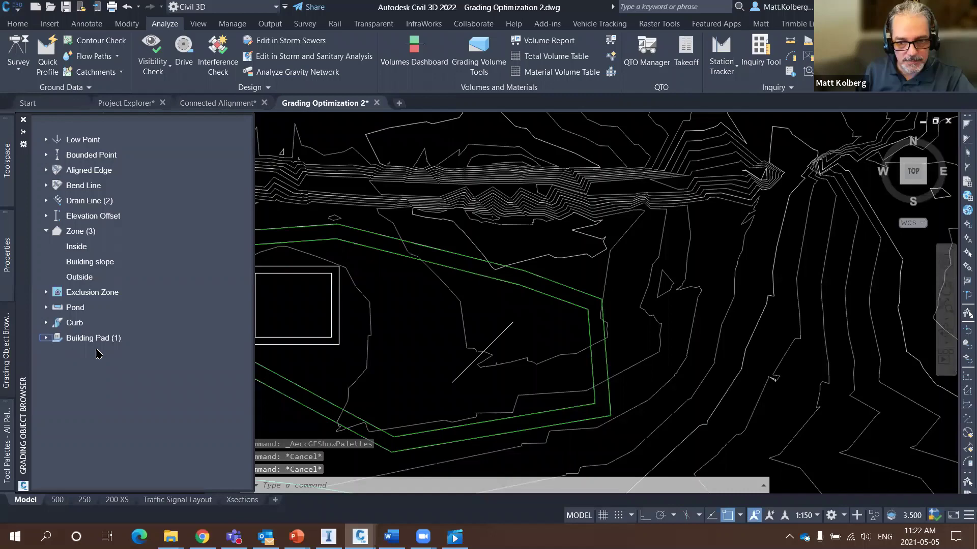
pyautogui.click(45, 339)
pyautogui.doubleClick(104, 353)
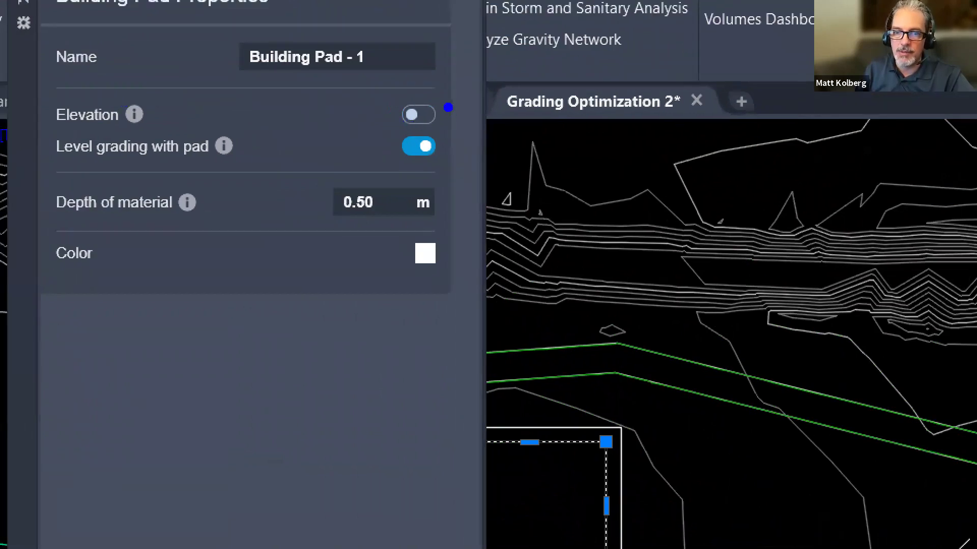
pyautogui.moveTo(448, 108); pyautogui.dragTo(538, 80)
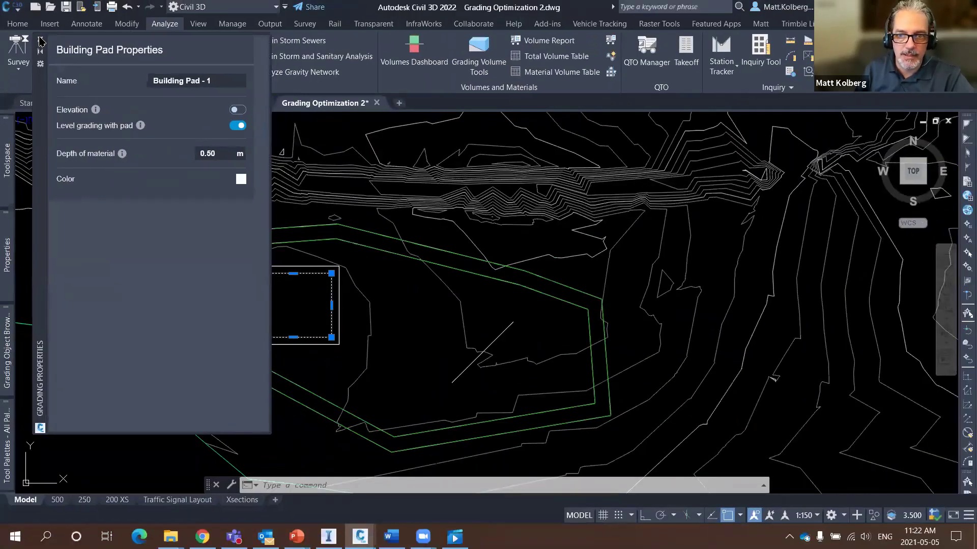
pyautogui.click(41, 40)
pyautogui.press('Escape')
pyautogui.press('Escape')
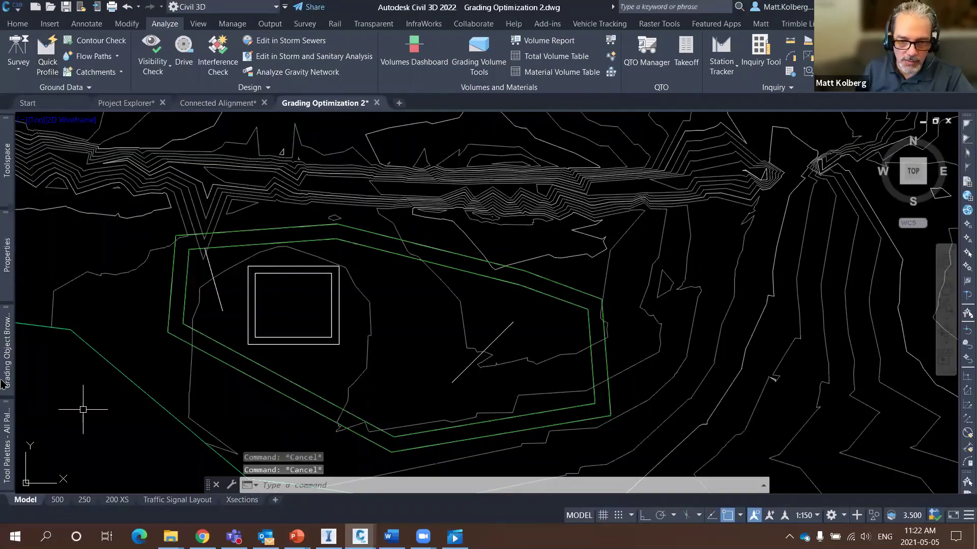
pyautogui.moveTo(4, 356)
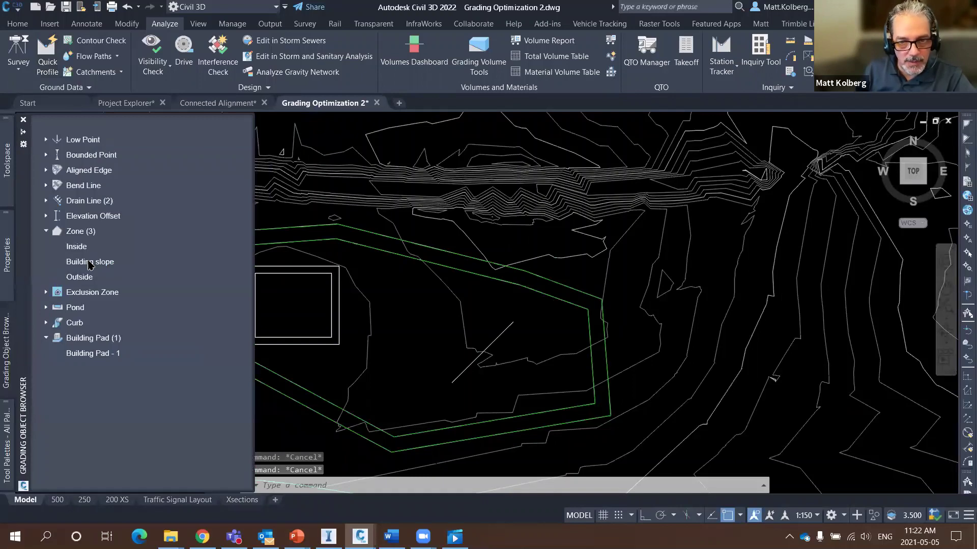
pyautogui.click(89, 261)
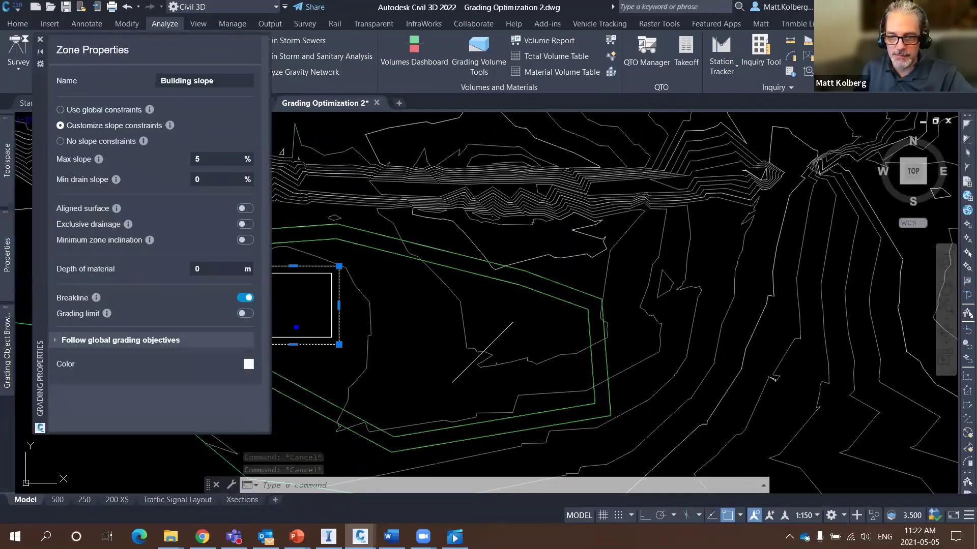
pyautogui.moveTo(355, 291); pyautogui.dragTo(414, 289)
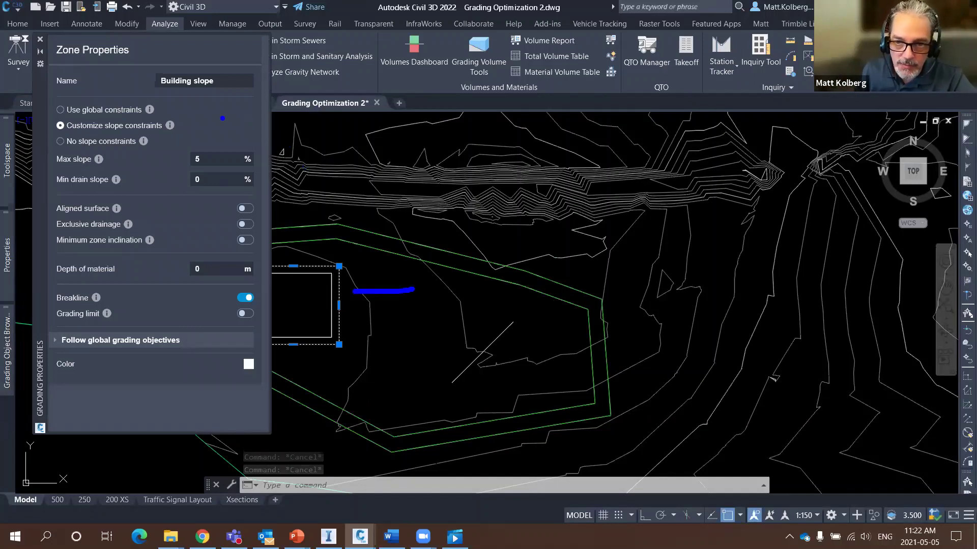
pyautogui.moveTo(192, 126)
pyautogui.mouseDown()
pyautogui.moveTo(265, 153)
pyautogui.moveTo(211, 113)
pyautogui.mouseUp()
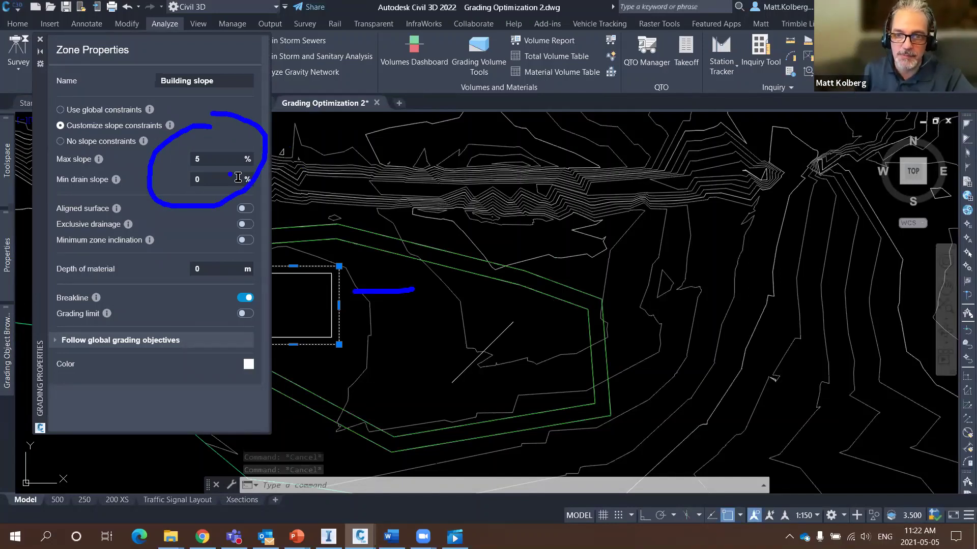
pyautogui.press('Escape')
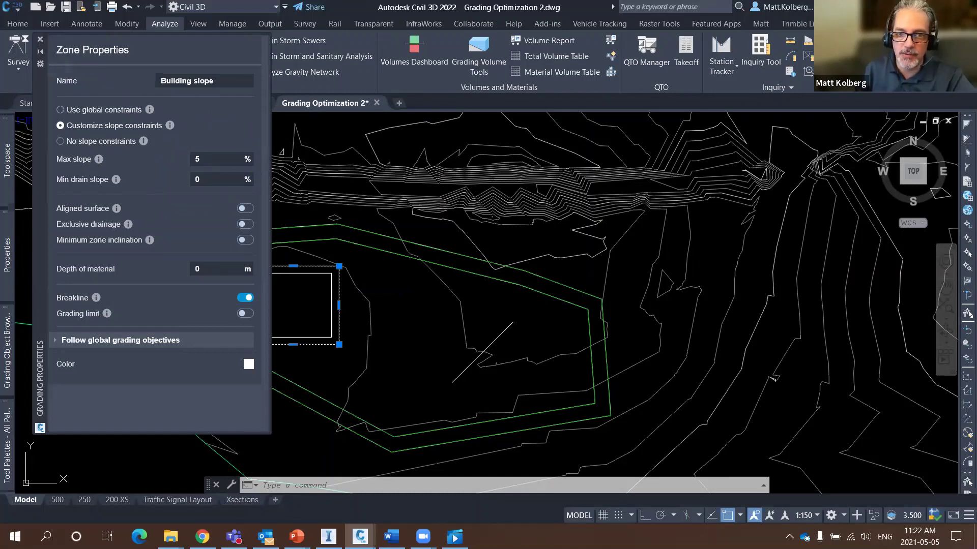
pyautogui.click(40, 40)
pyautogui.press('Escape')
pyautogui.press('Escape')
pyautogui.press('Escape')
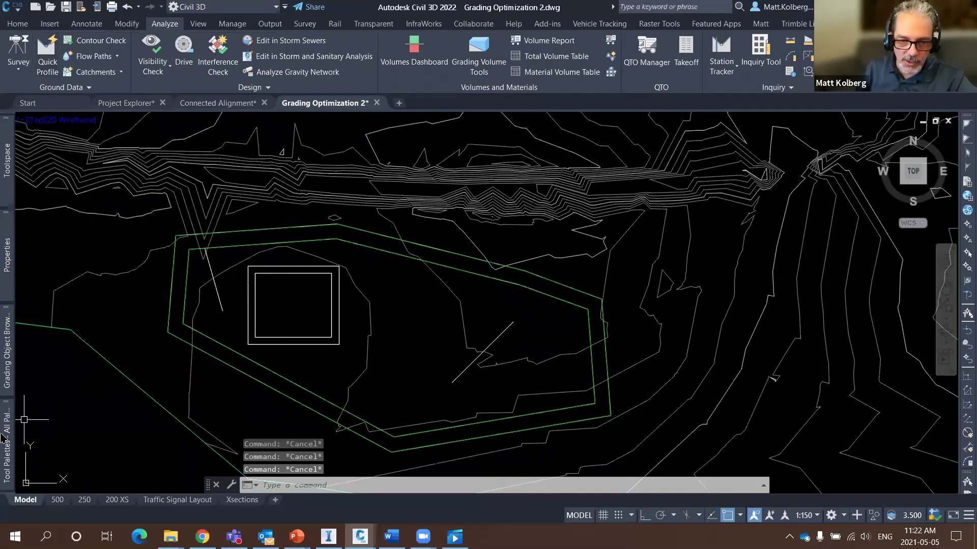
# Step: Start Grading Optimization from the Grading tool palette to load the terrain surface
pyautogui.moveTo(7, 432)
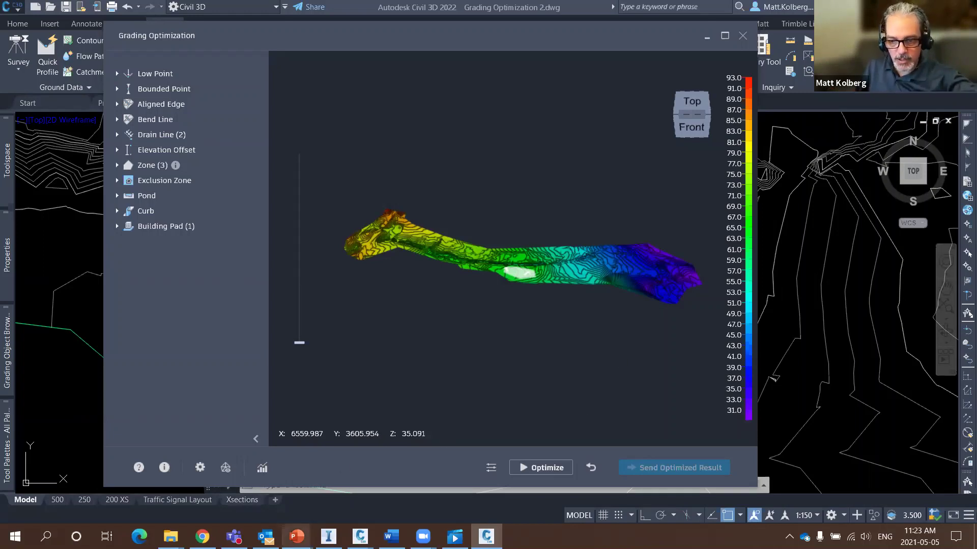
# Step: Open the Grading Optimization 2022 samples folder from the slide's Grading link, then close it
pyautogui.moveTo(297, 536)
pyautogui.click(310, 460)
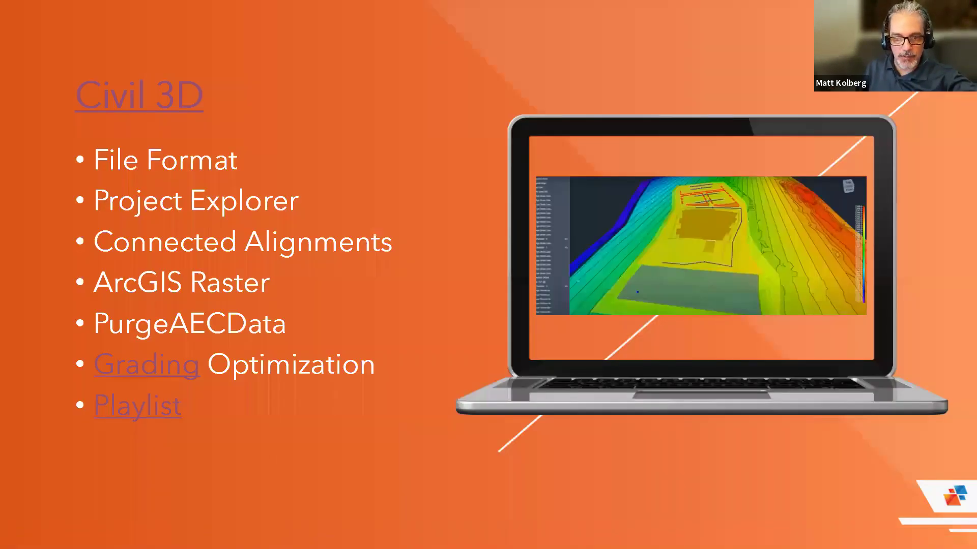
pyautogui.click(146, 374)
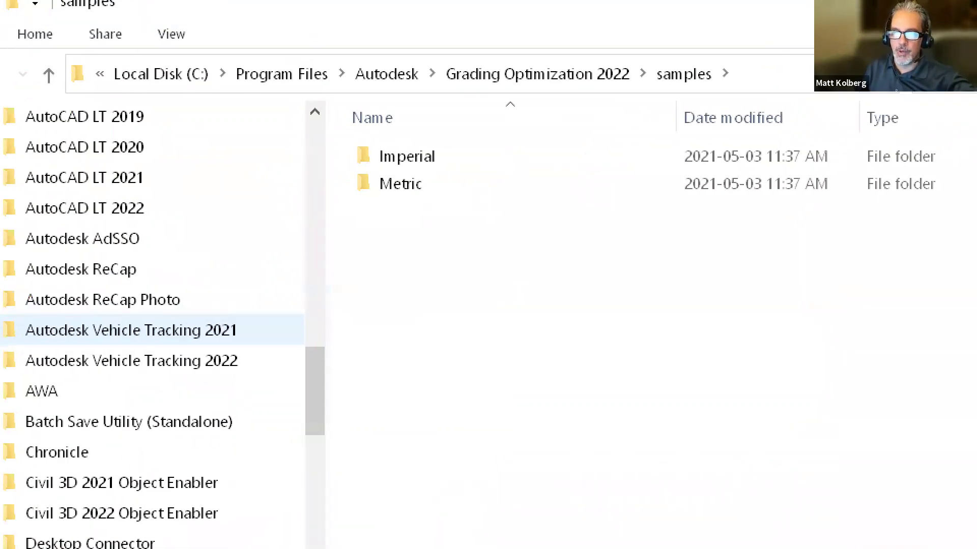
pyautogui.moveTo(386, 54)
pyautogui.mouseDown()
pyautogui.moveTo(368, 145)
pyautogui.moveTo(710, 137)
pyautogui.moveTo(730, 59)
pyautogui.moveTo(361, 35)
pyautogui.moveTo(284, 47)
pyautogui.mouseUp()
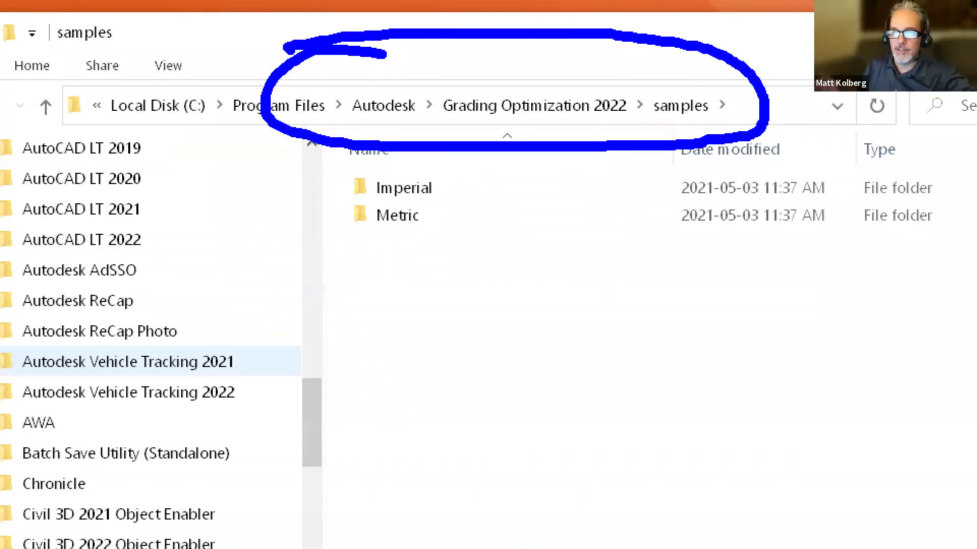
pyautogui.press('Escape')
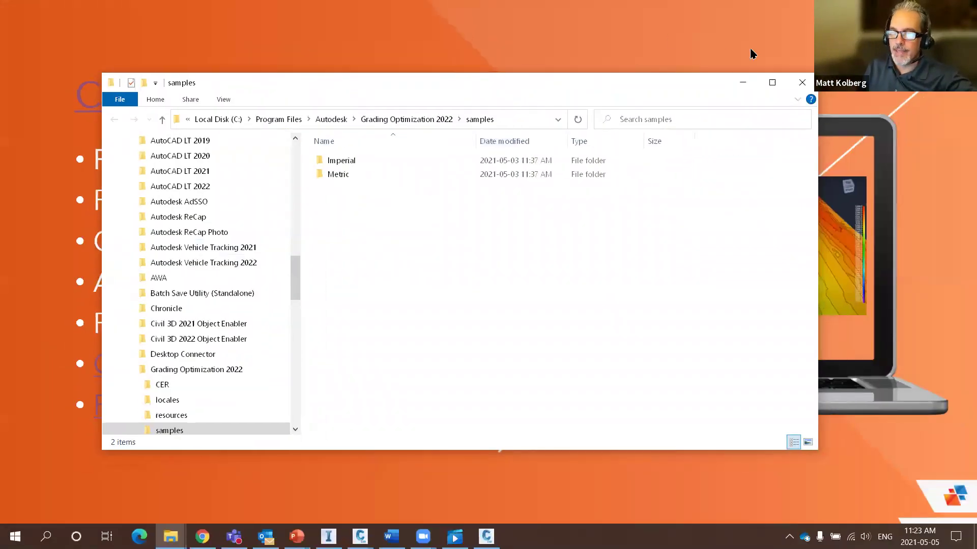
pyautogui.click(803, 82)
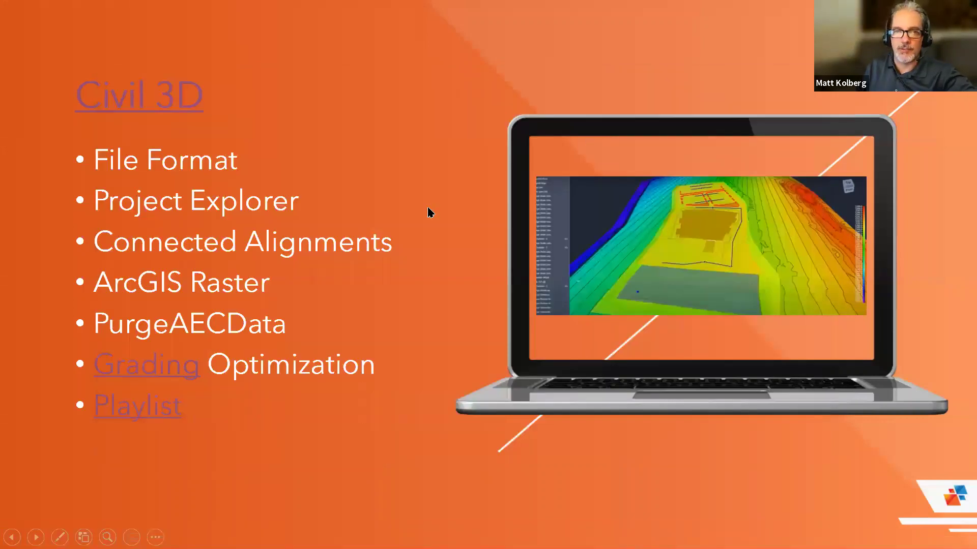
# Step: Zoom and orbit the Grading Optimization view onto the building pad and open Optimization Options
pyautogui.hotkey('alt', 'Tab')
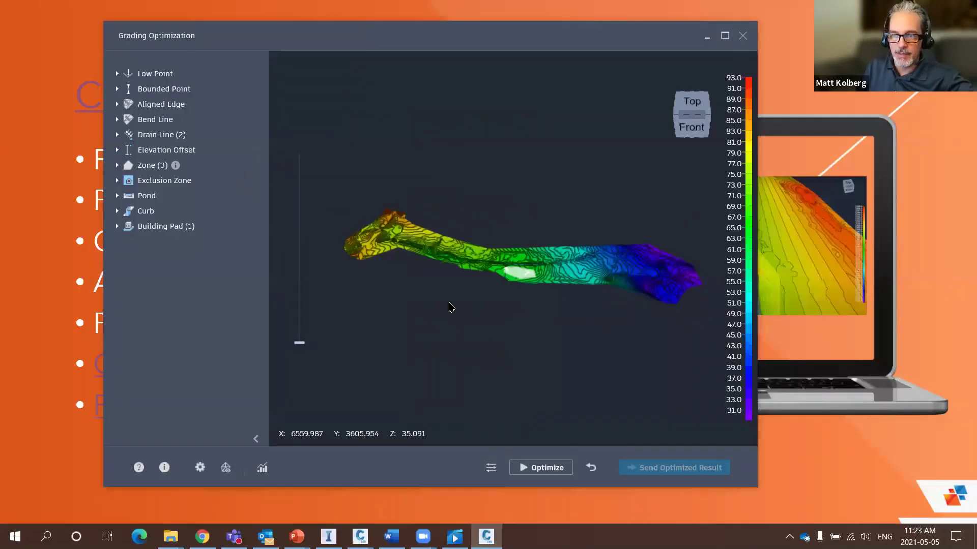
pyautogui.scroll(3, 531, 285)
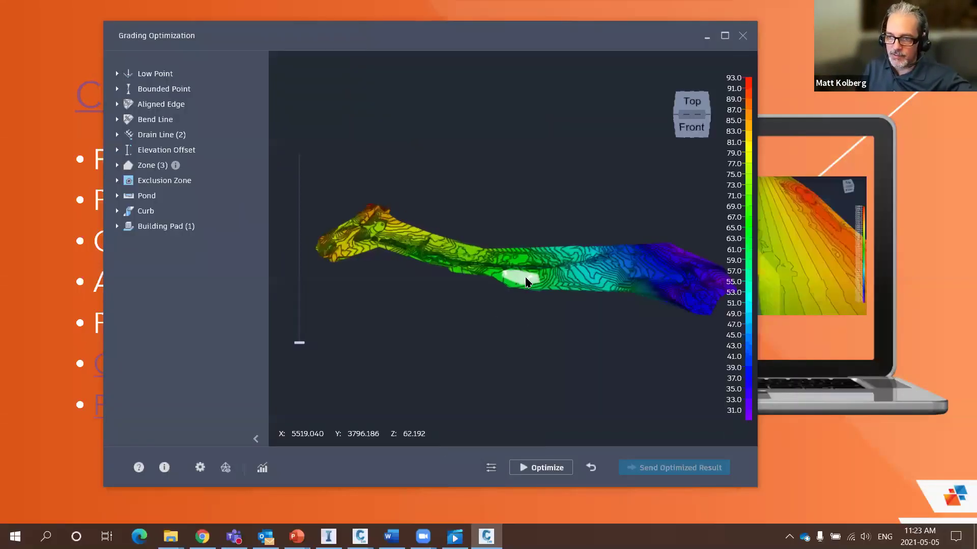
pyautogui.scroll(5, 544, 334)
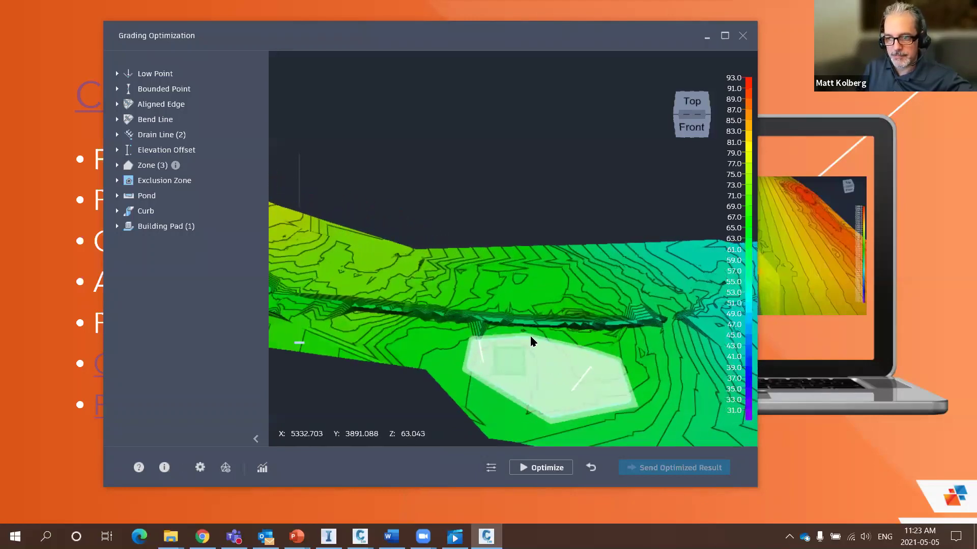
pyautogui.moveTo(532, 340); pyautogui.dragTo(507, 340, button='middle')
pyautogui.scroll(1, 445, 329)
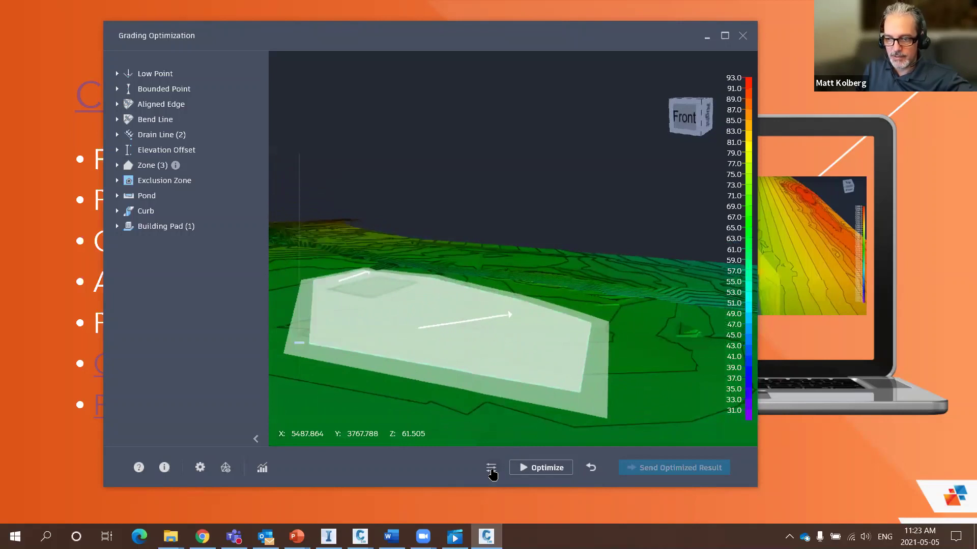
pyautogui.click(491, 467)
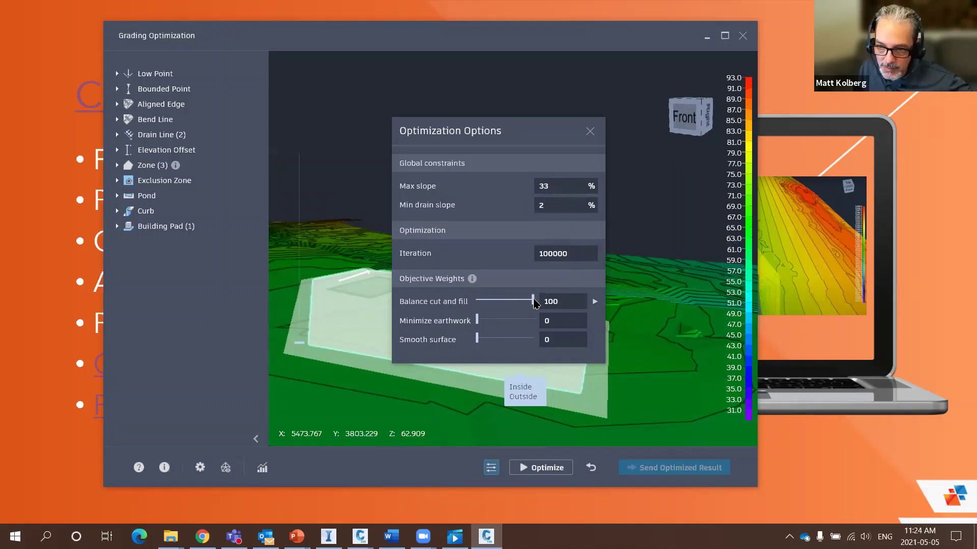
# Step: Set the Balance cut and fill weight to 22, leaving Minimize earthwork and Smooth surface at 0
pyautogui.moveTo(520, 303); pyautogui.dragTo(441, 303)
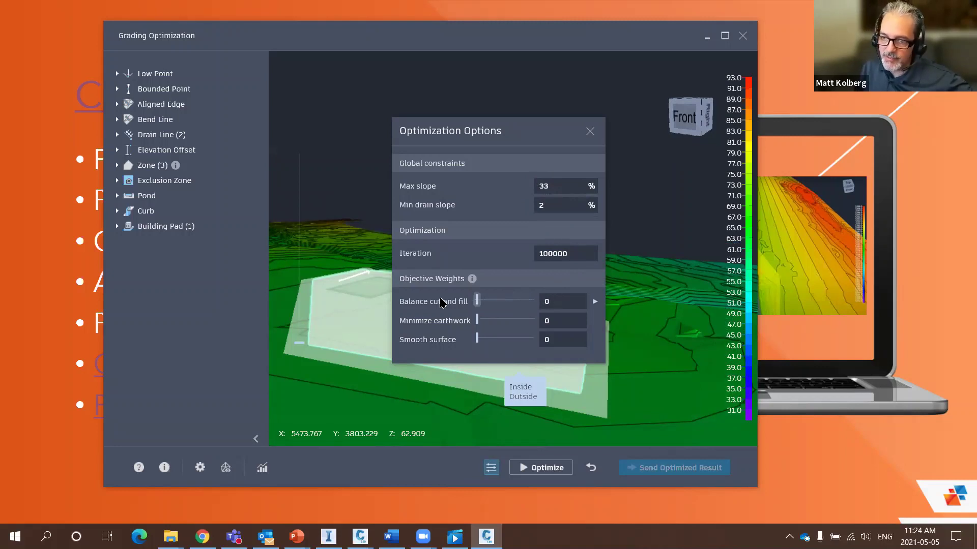
pyautogui.write('100')
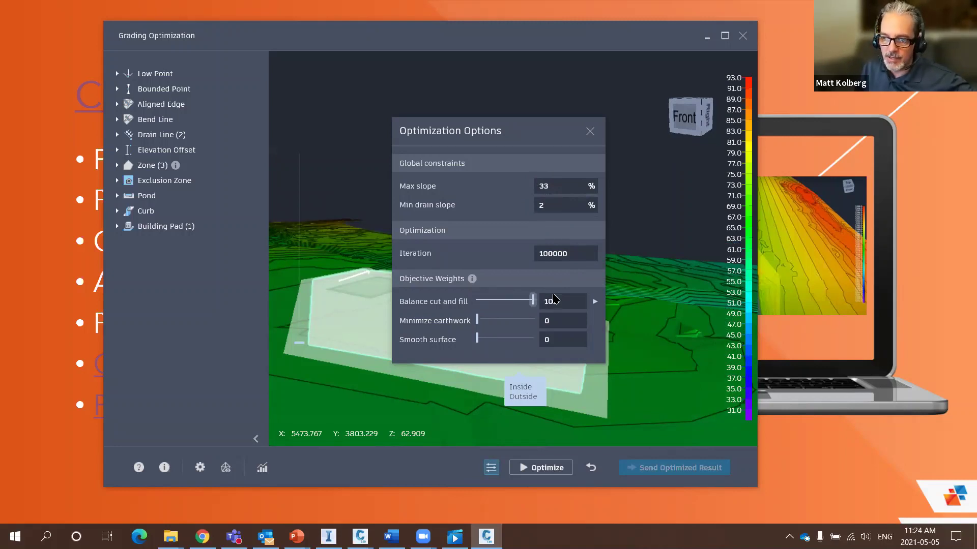
pyautogui.moveTo(533, 300); pyautogui.dragTo(490, 304)
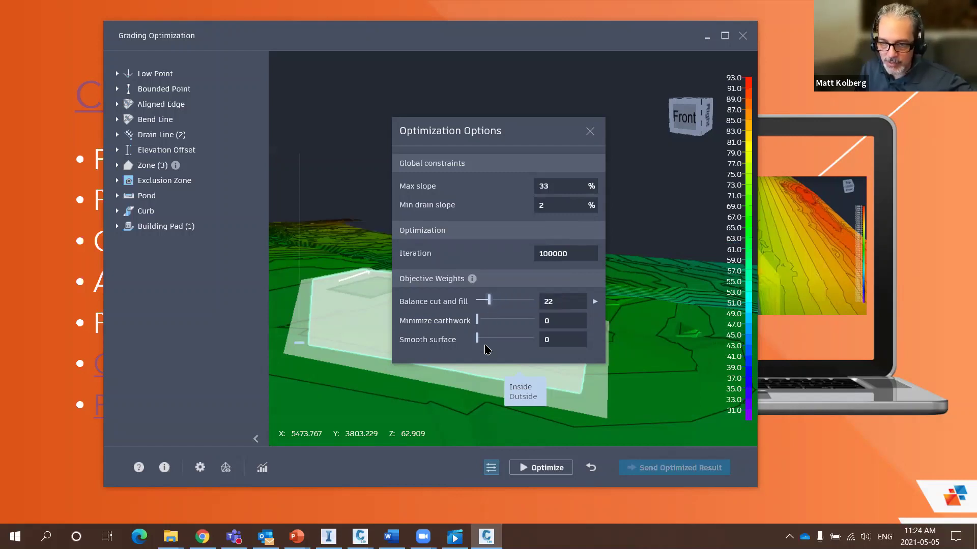
pyautogui.moveTo(477, 338); pyautogui.dragTo(452, 348)
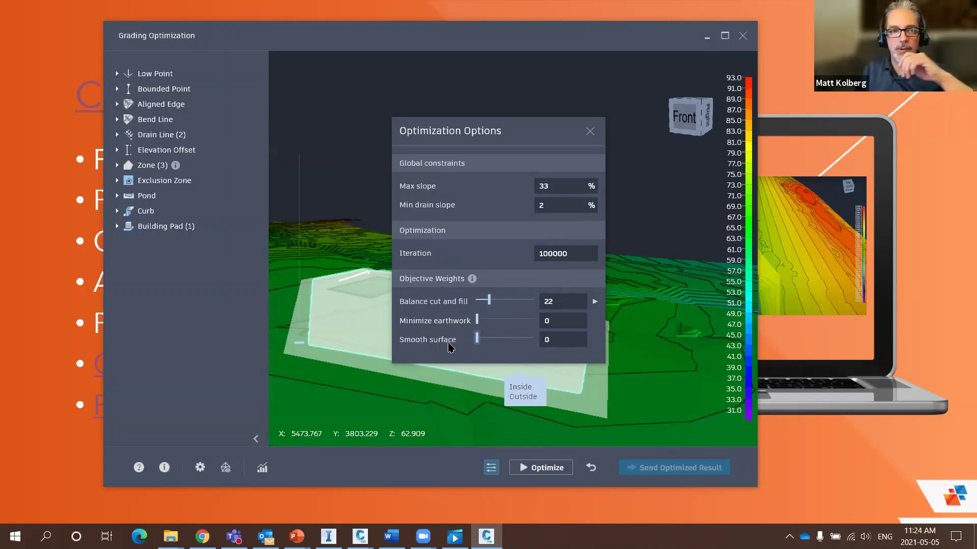
pyautogui.click(590, 131)
# Step: Orbit to a clear view of the building pad and run the optimization
pyautogui.scroll(3, 457, 335)
pyautogui.moveTo(462, 339); pyautogui.dragTo(427, 308)
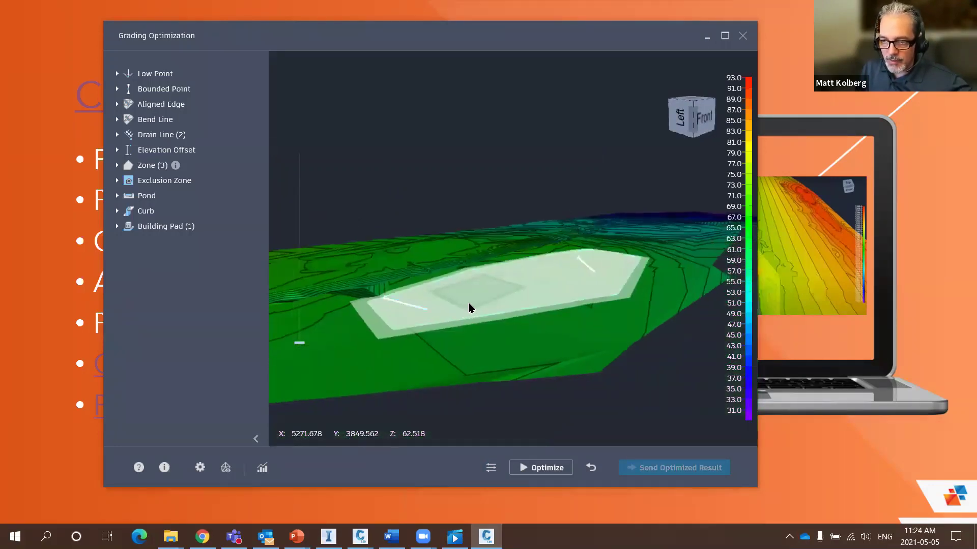
pyautogui.scroll(4, 467, 302)
pyautogui.moveTo(500, 304)
pyautogui.mouseDown()
pyautogui.moveTo(547, 316)
pyautogui.moveTo(507, 303)
pyautogui.moveTo(593, 377)
pyautogui.moveTo(631, 274)
pyautogui.mouseUp()
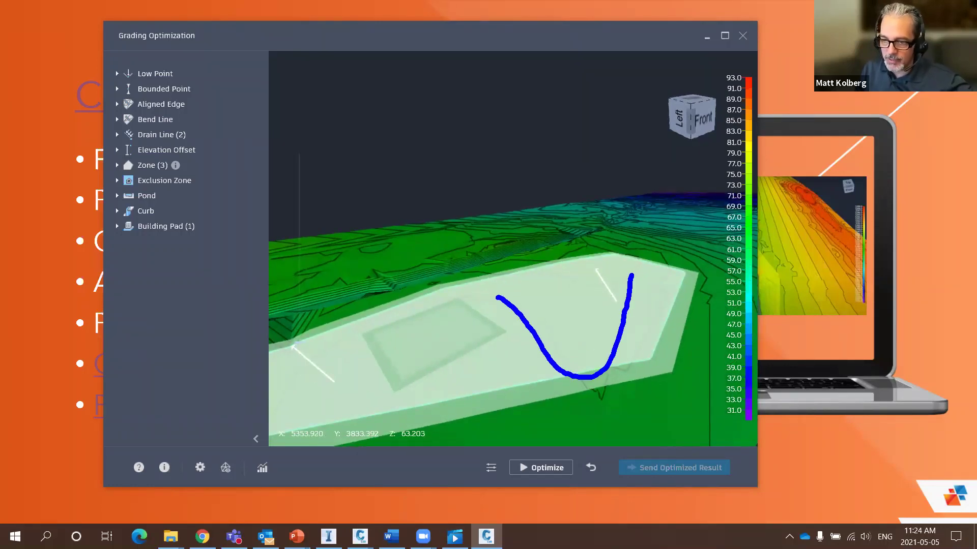
pyautogui.click(545, 466)
pyautogui.click(544, 465)
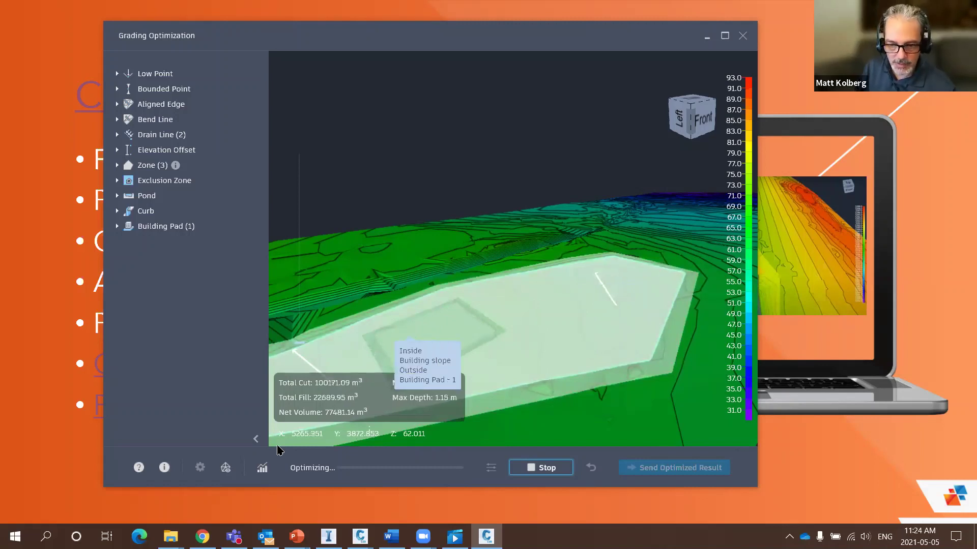
# Step: Inspect the Proximity Measure feasibility convergence plot, then close the plots to return to the grading
pyautogui.click(261, 468)
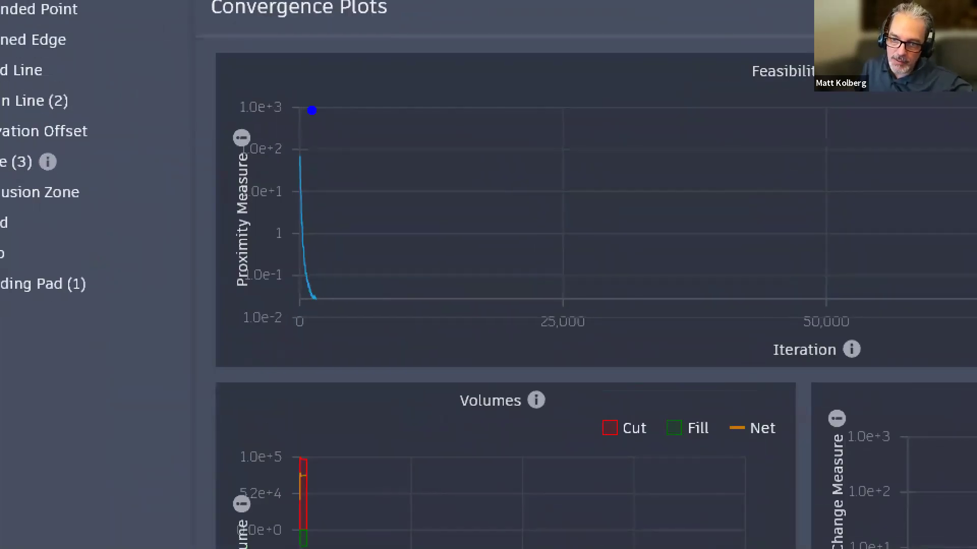
pyautogui.moveTo(293, 97)
pyautogui.mouseDown()
pyautogui.moveTo(234, 130)
pyautogui.moveTo(430, 290)
pyautogui.moveTo(235, 49)
pyautogui.mouseUp()
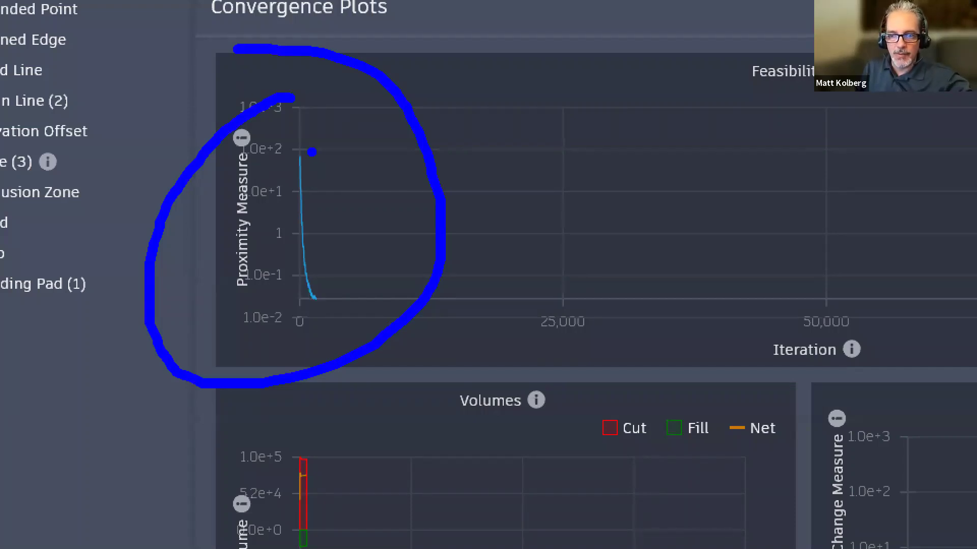
pyautogui.moveTo(305, 154)
pyautogui.mouseDown()
pyautogui.moveTo(299, 275)
pyautogui.moveTo(308, 301)
pyautogui.moveTo(502, 325)
pyautogui.mouseUp()
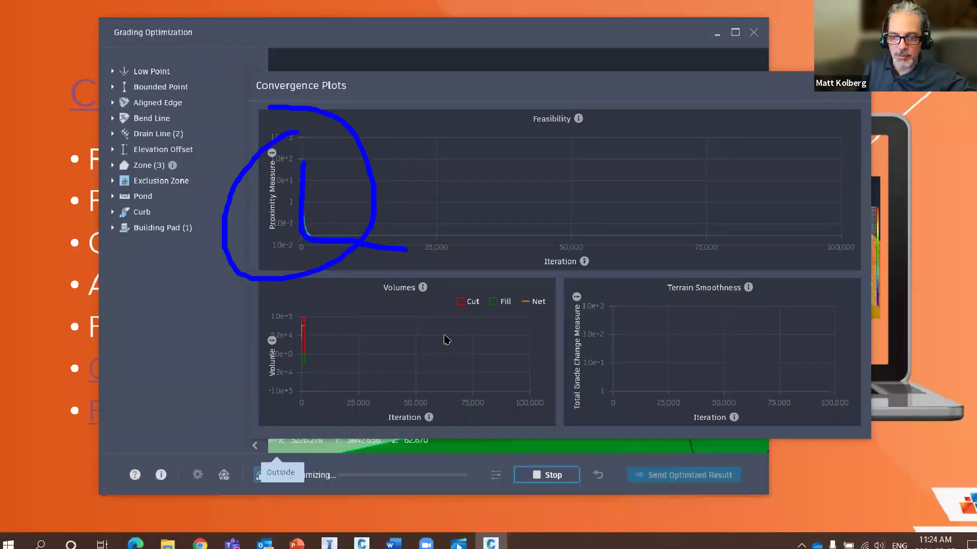
pyautogui.moveTo(402, 334)
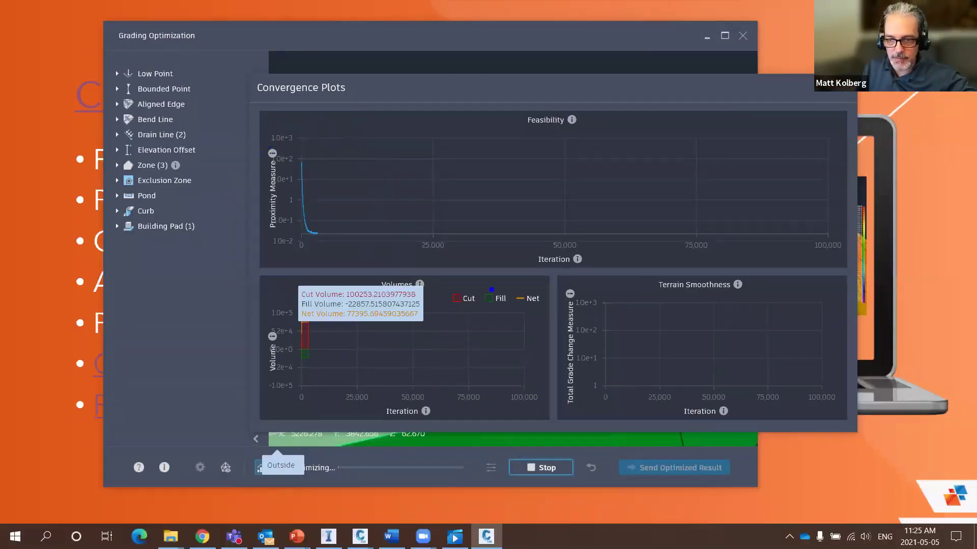
pyautogui.moveTo(485, 280)
pyautogui.mouseDown()
pyautogui.moveTo(455, 273)
pyautogui.moveTo(297, 348)
pyautogui.moveTo(523, 292)
pyautogui.moveTo(483, 268)
pyautogui.mouseUp()
pyautogui.press('Escape')
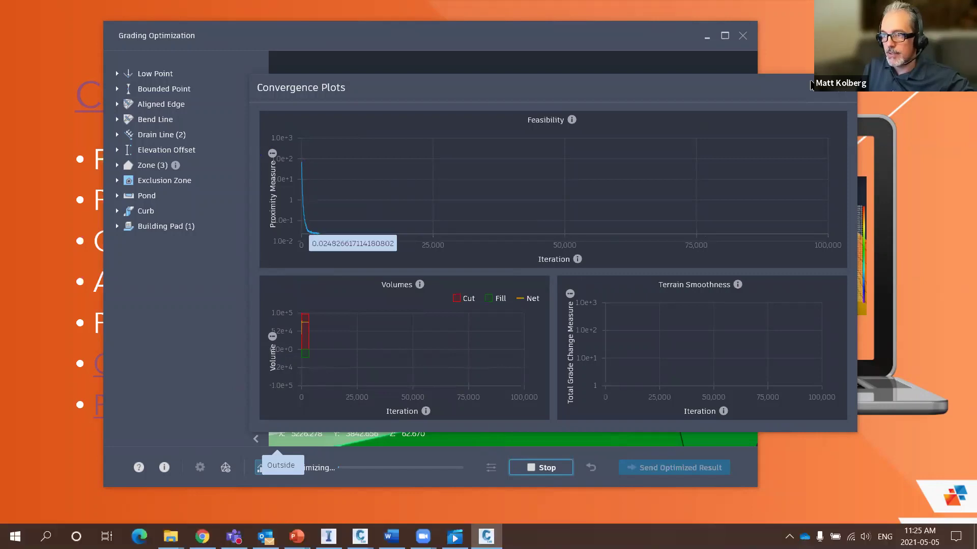
pyautogui.click(262, 467)
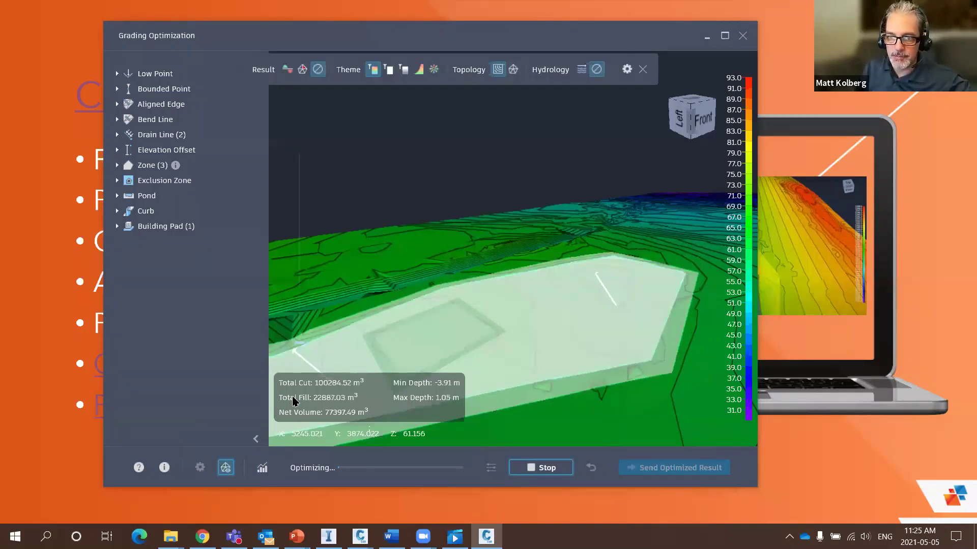
# Step: Display design-rule violations on the grading mesh and orbit to a low side view
pyautogui.click(303, 71)
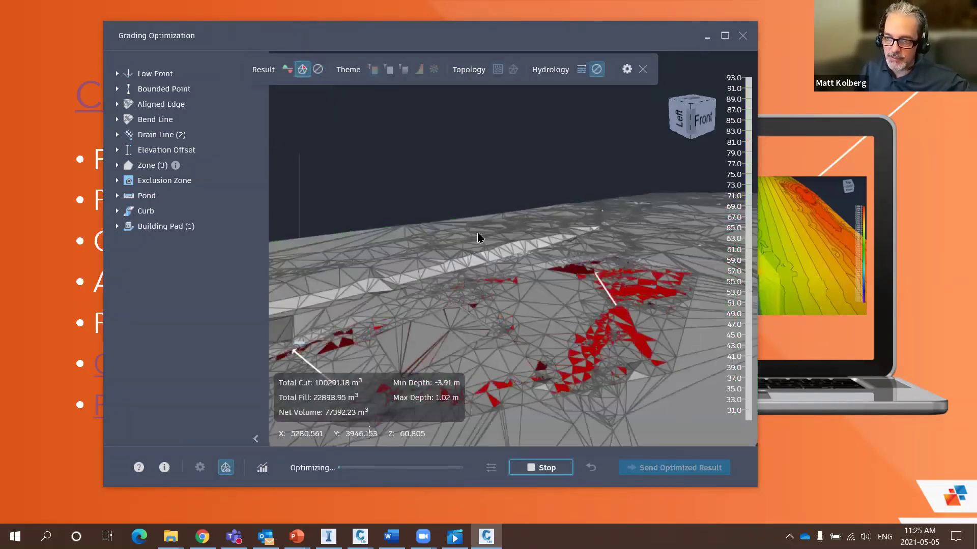
pyautogui.moveTo(475, 232); pyautogui.dragTo(493, 253, button='middle')
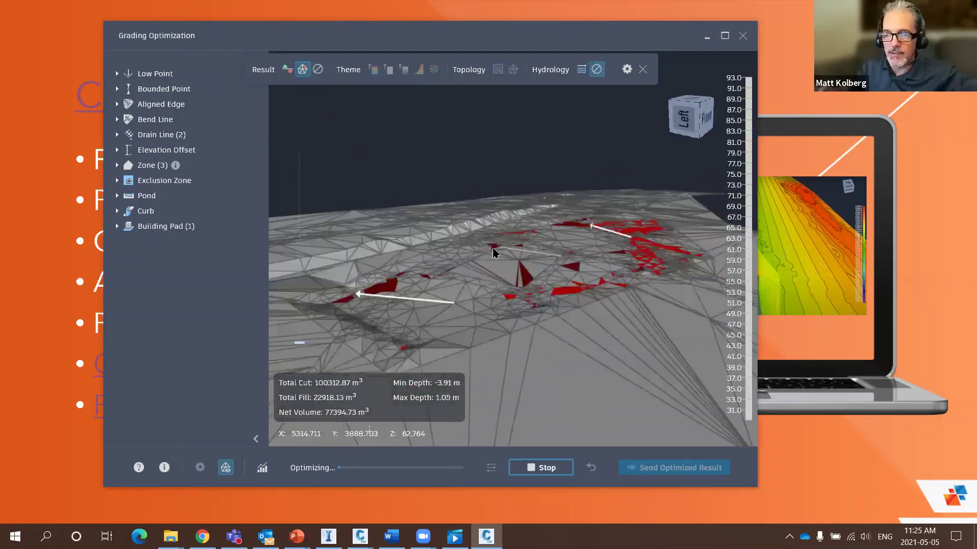
pyautogui.moveTo(493, 253)
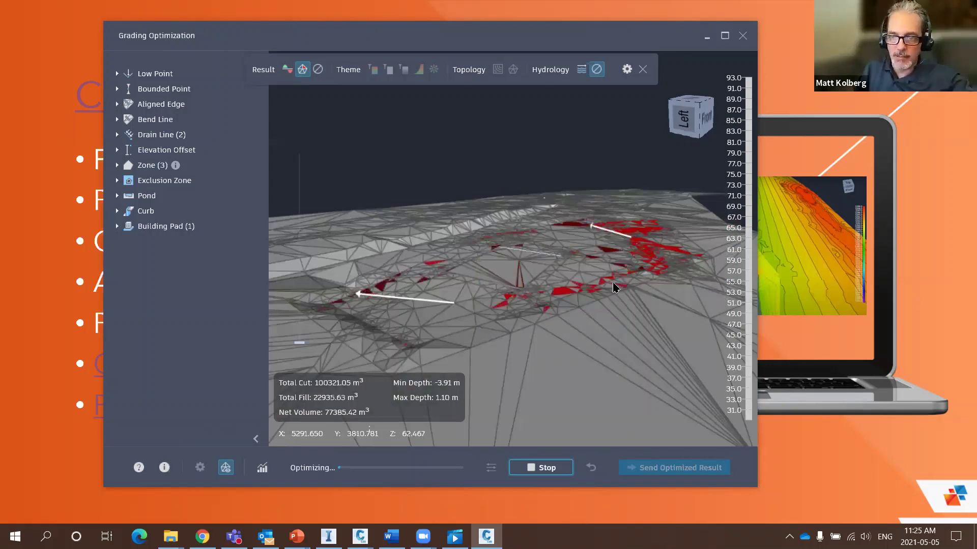
pyautogui.moveTo(611, 288)
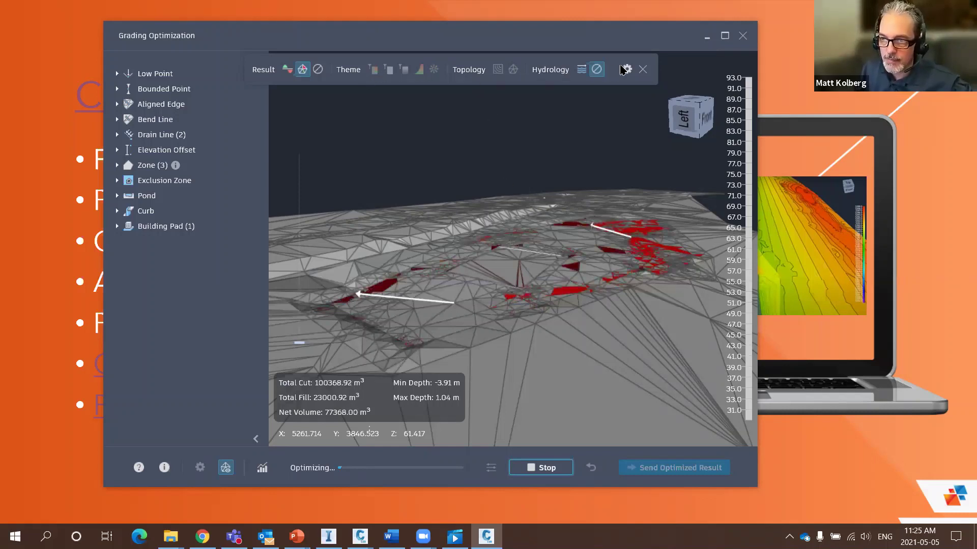
# Step: Hide the visualization options and stop the running optimization
pyautogui.click(642, 69)
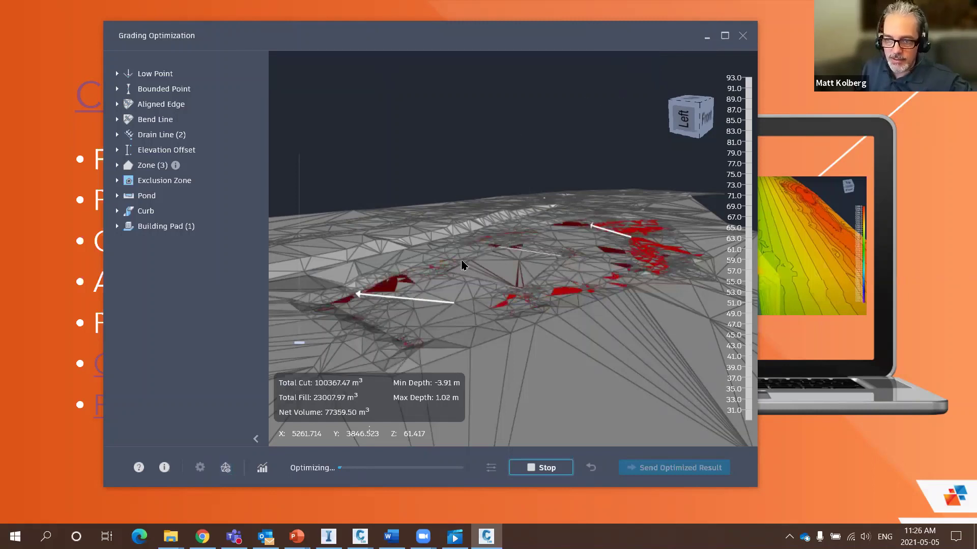
pyautogui.click(552, 468)
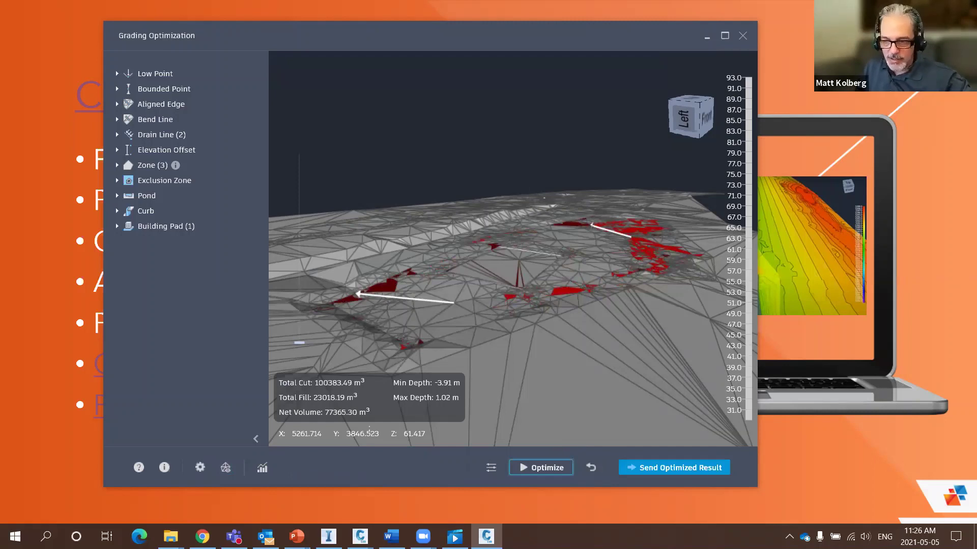
pyautogui.moveTo(725, 454); pyautogui.dragTo(715, 443)
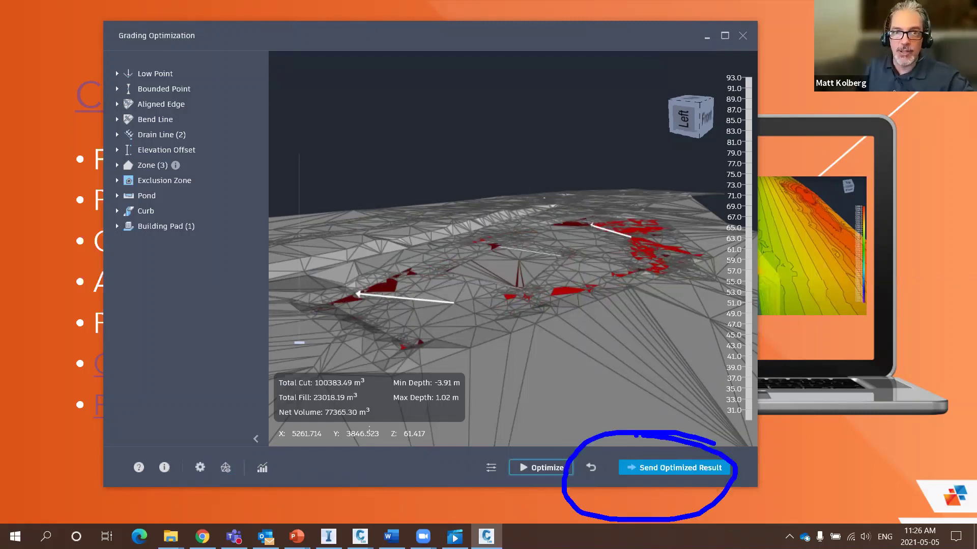
# Step: Send the optimized result back and switch to the Civil 3D window
pyautogui.click(655, 460)
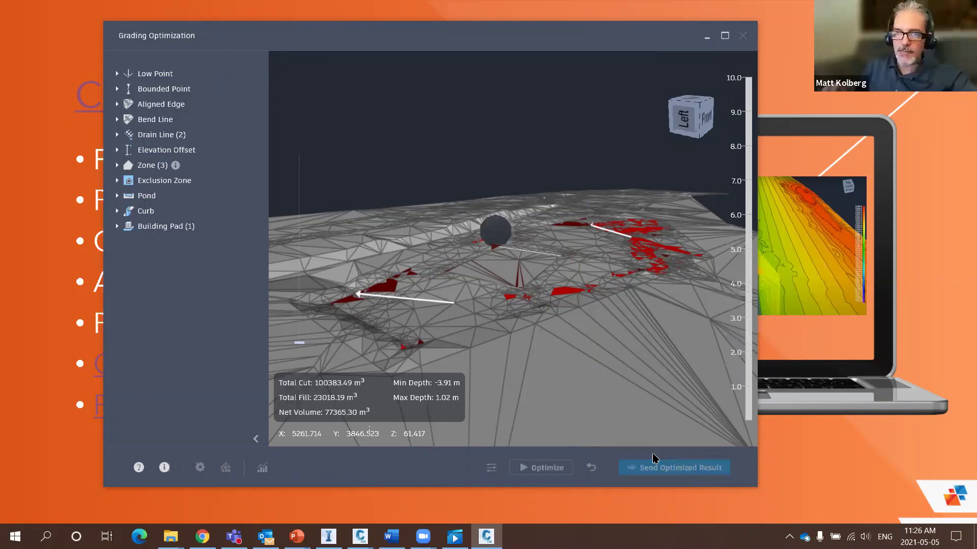
pyautogui.hotkey('alt', 'Tab')
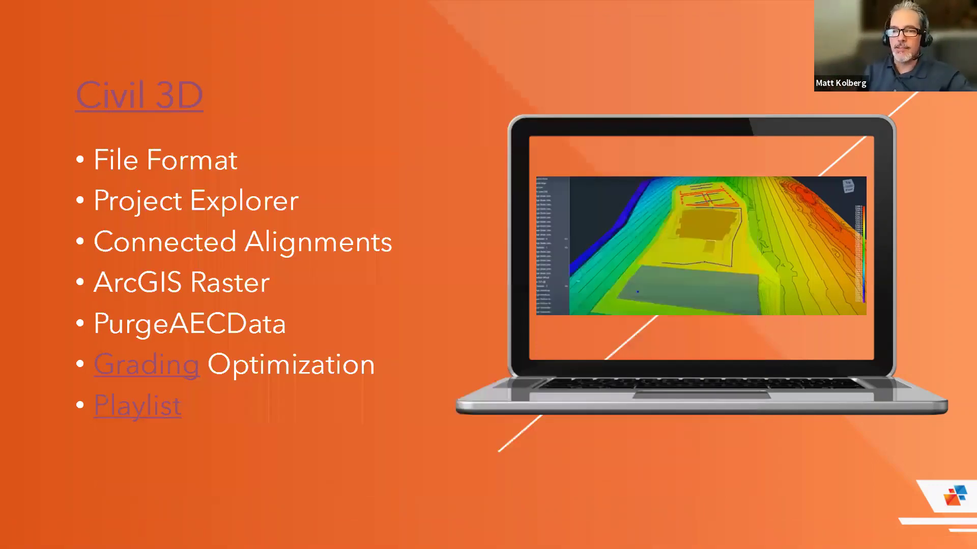
pyautogui.hotkey('alt', 'Tab')
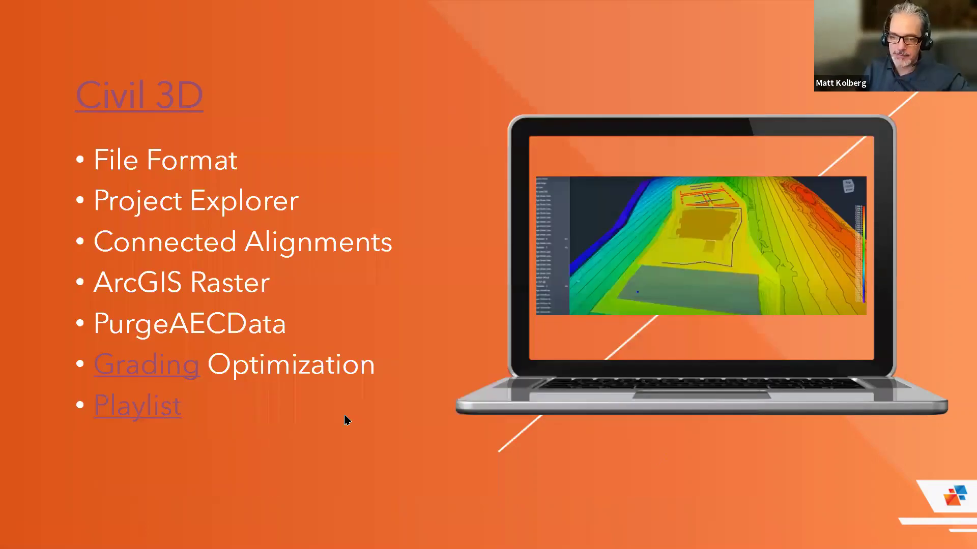
pyautogui.hotkey('alt', 'Tab')
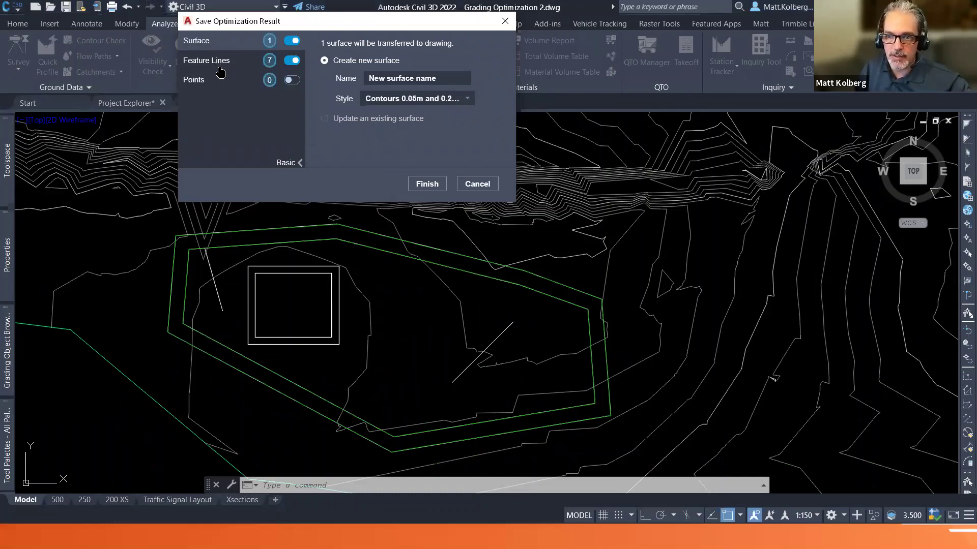
# Step: Check the 7 feature lines and surface options, keep Create new surface, and finish the save
pyautogui.click(220, 66)
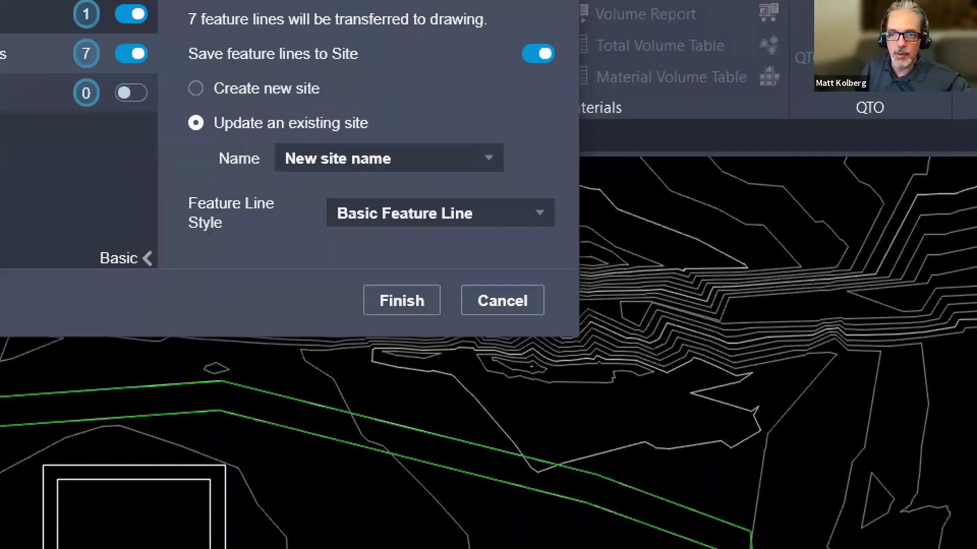
pyautogui.moveTo(389, 76); pyautogui.dragTo(429, 69)
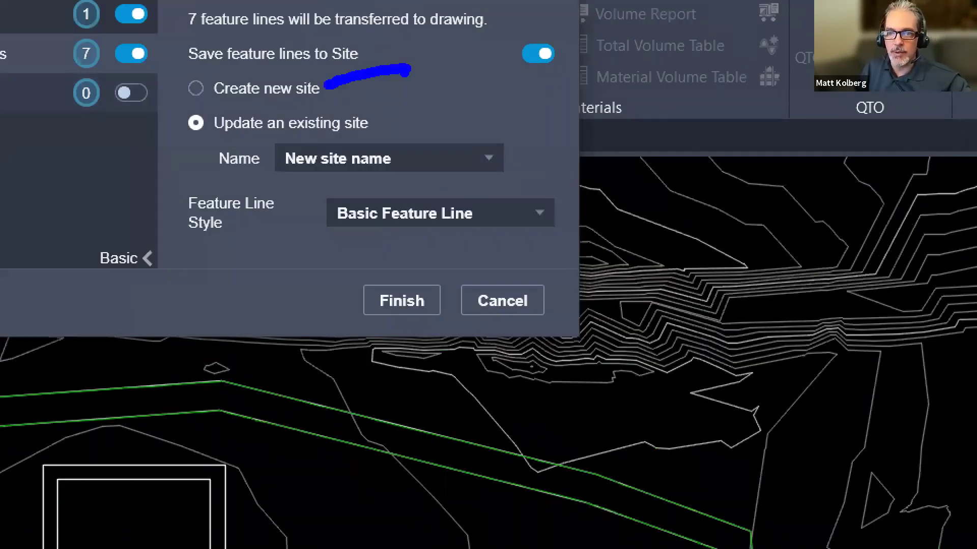
pyautogui.moveTo(379, 124); pyautogui.dragTo(434, 101)
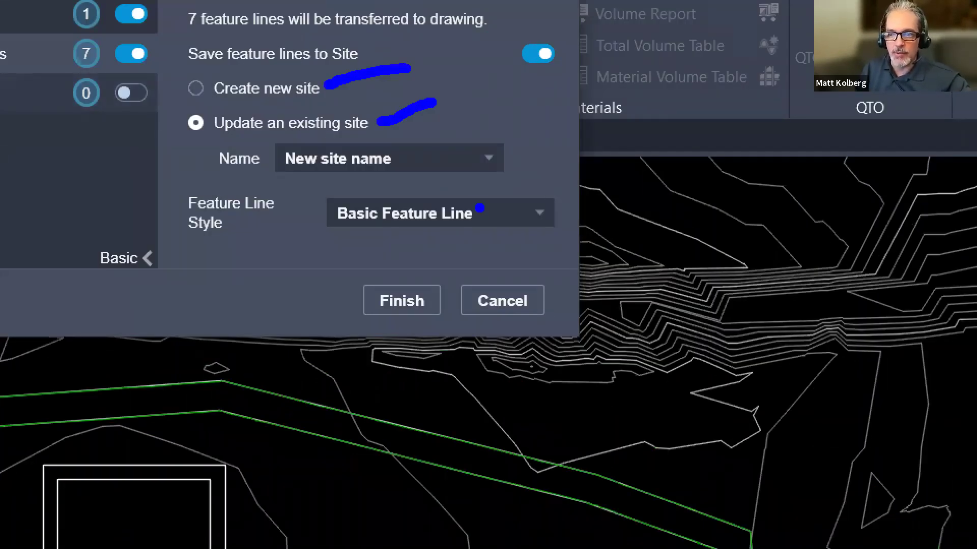
pyautogui.moveTo(391, 161); pyautogui.dragTo(478, 163)
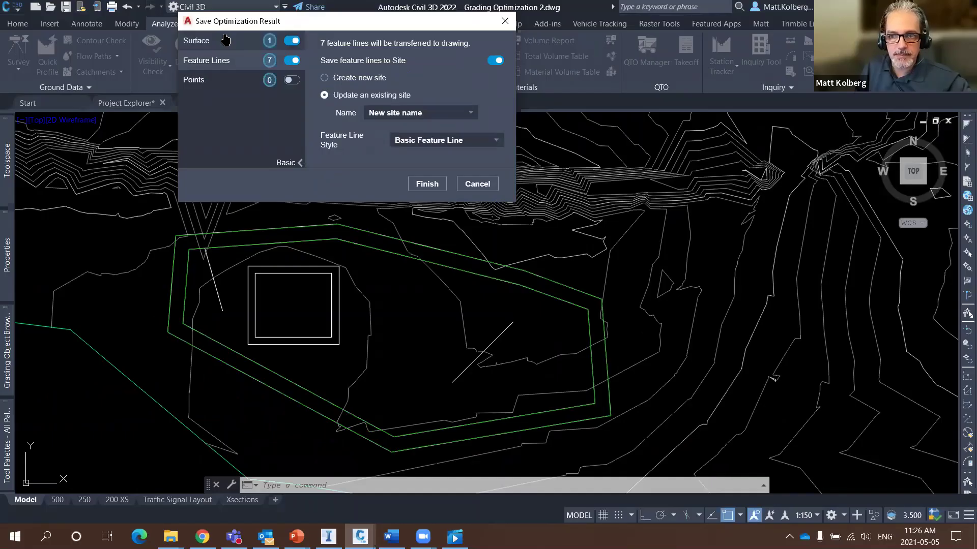
pyautogui.click(222, 40)
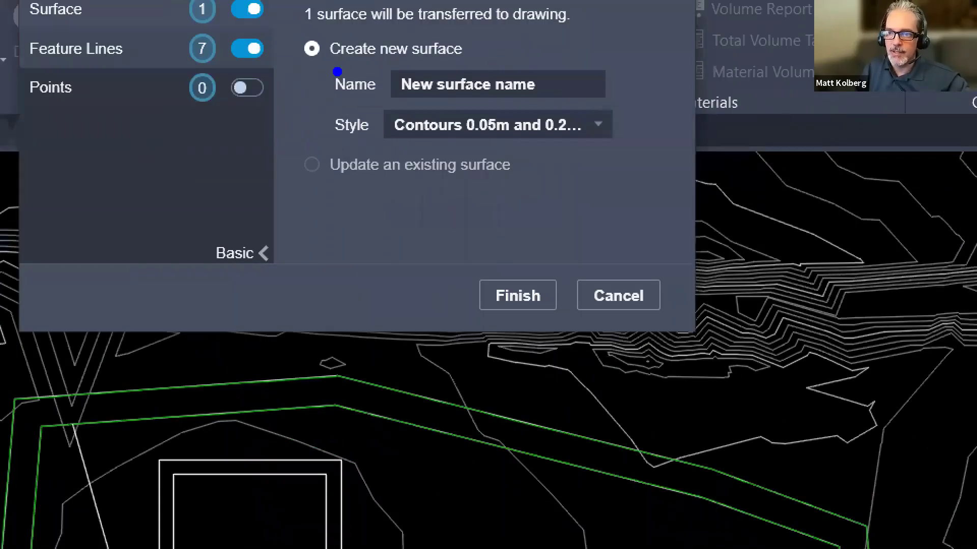
pyautogui.moveTo(458, 76); pyautogui.dragTo(484, 61)
pyautogui.moveTo(608, 138); pyautogui.dragTo(694, 104)
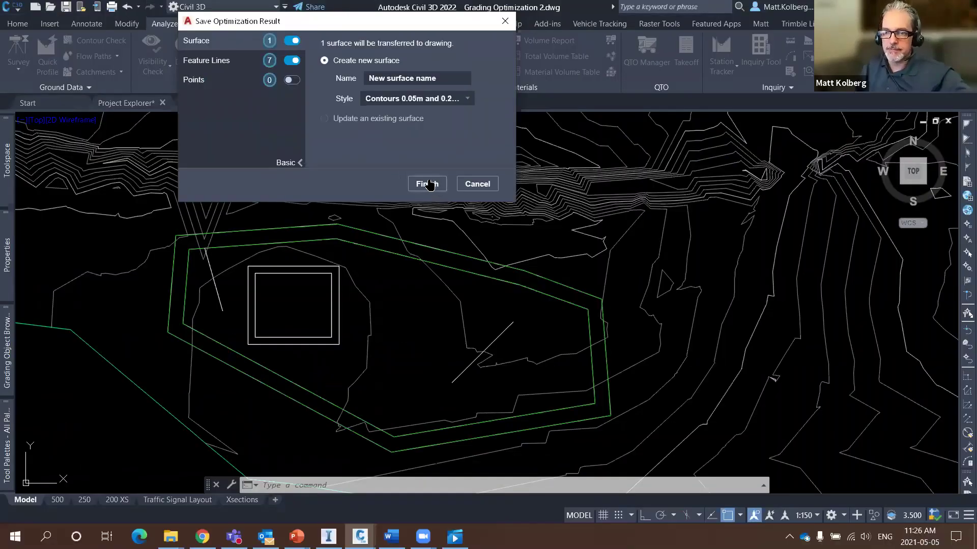
pyautogui.click(427, 184)
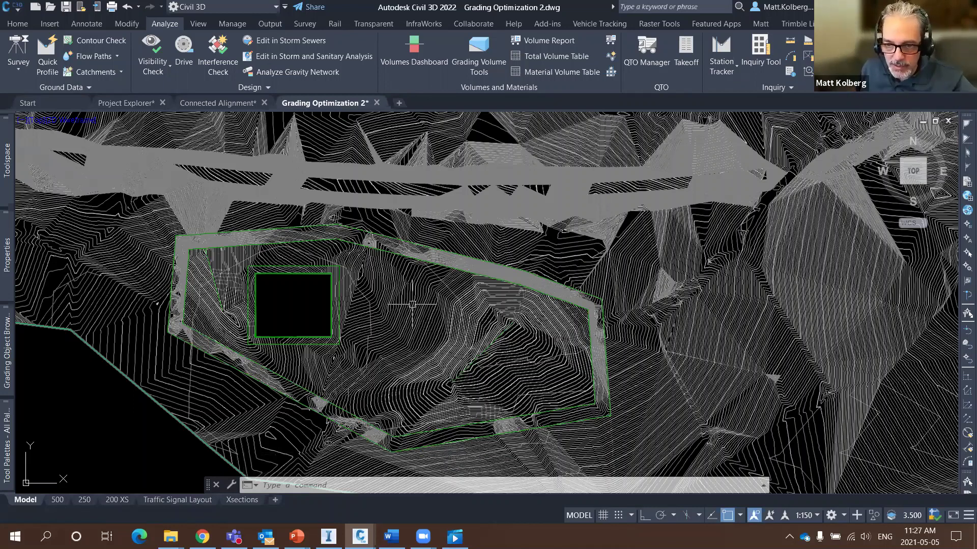
# Step: Draw a two-point PLINE north–south across the building pad, then select it
pyautogui.write('pline')
pyautogui.press('Return')
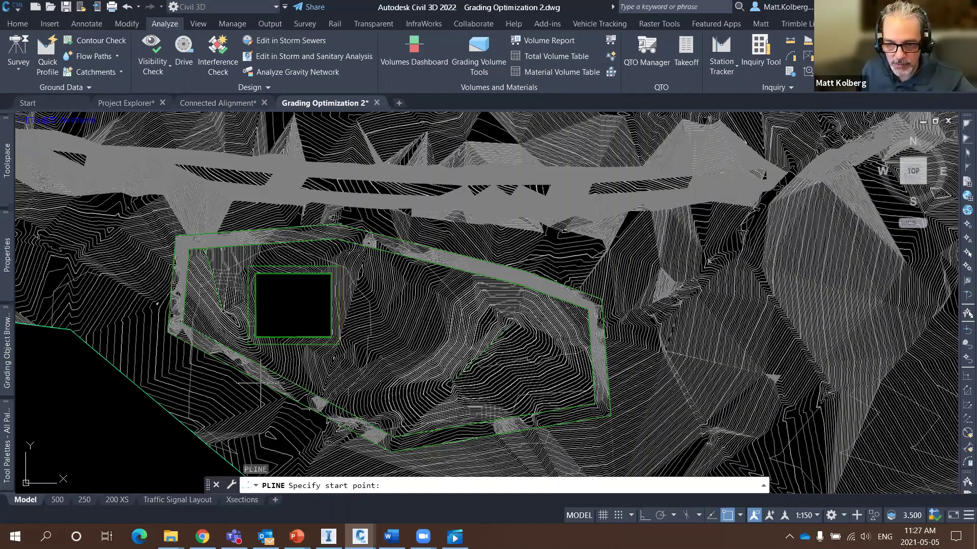
pyautogui.click(232, 415)
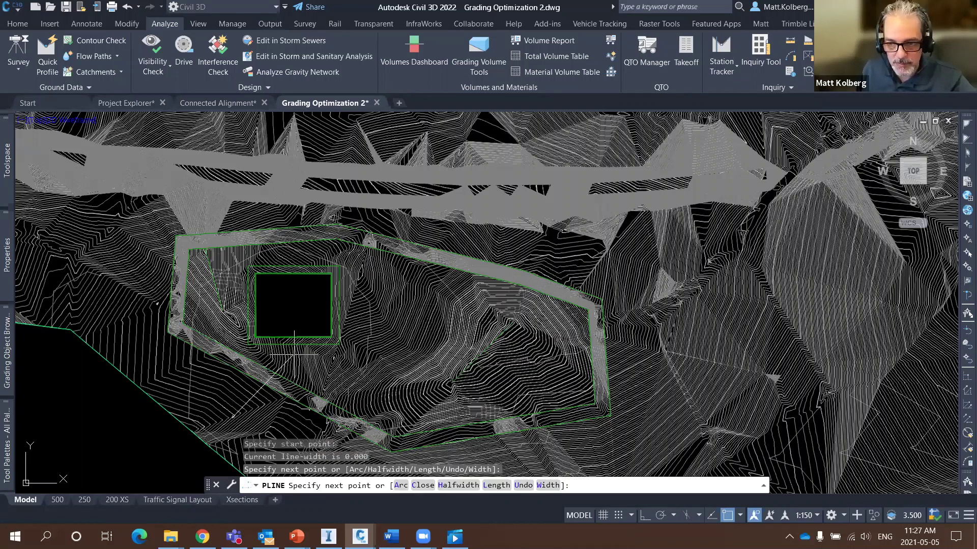
pyautogui.click(294, 355)
pyautogui.press('F3')
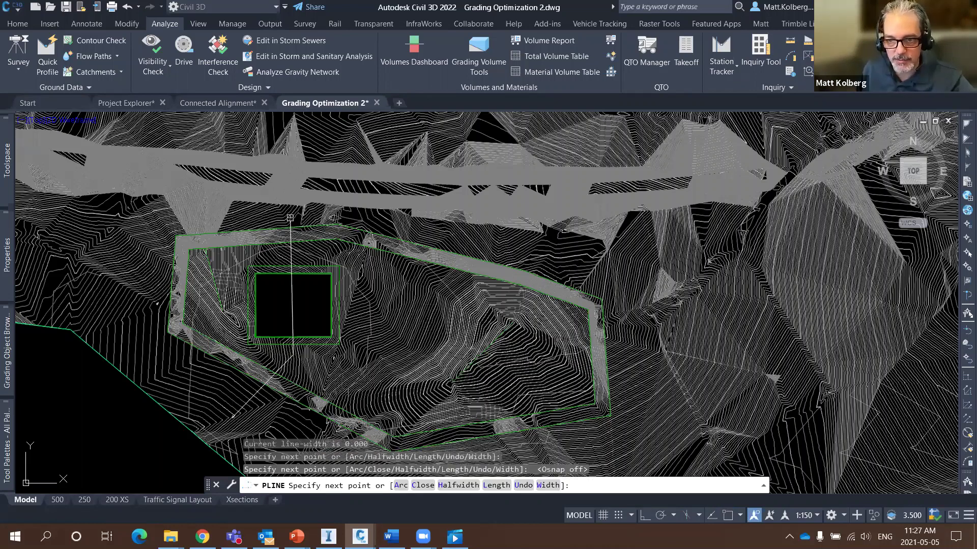
pyautogui.press('Return')
pyautogui.click(295, 324)
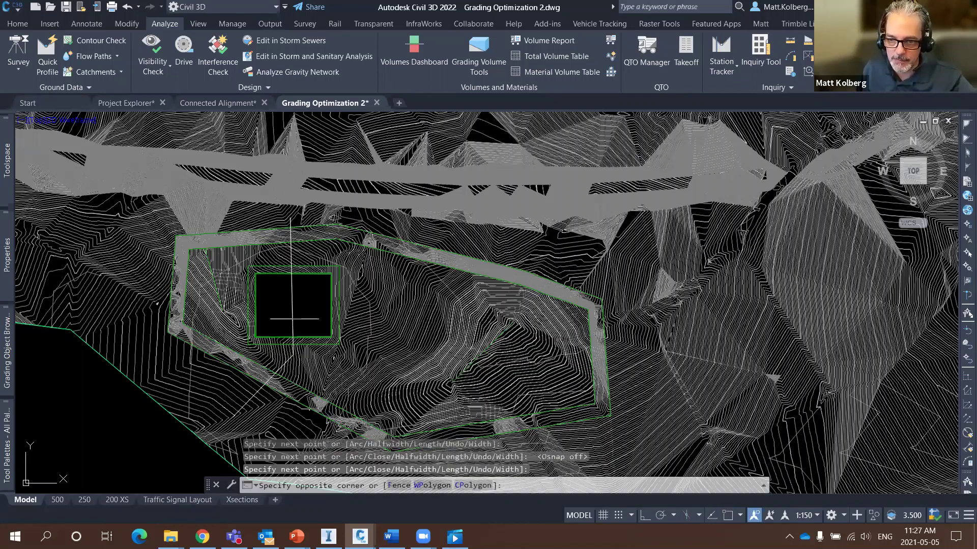
pyautogui.click(266, 309)
# Step: Create quick profiles from the polyline, giving the new surface the Design Profile style
pyautogui.rightClick(358, 277)
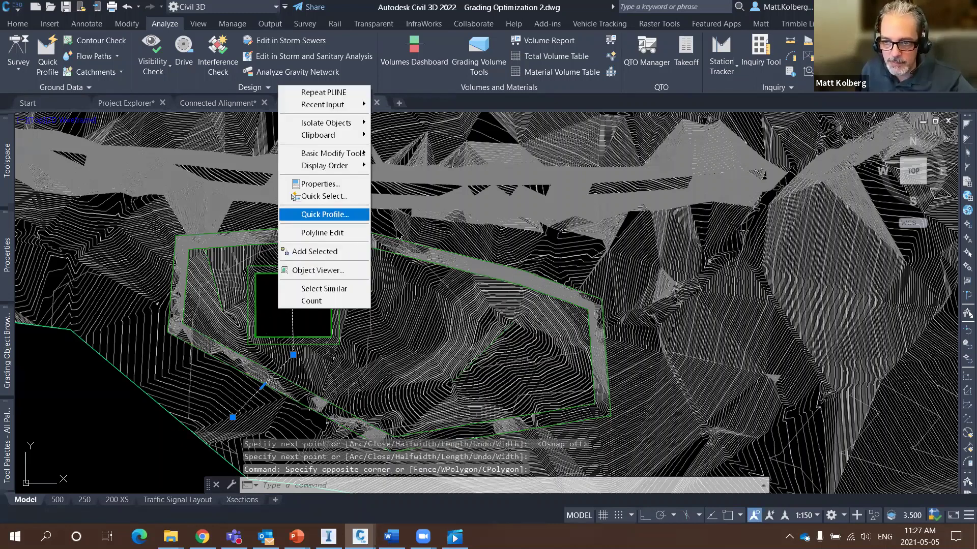
pyautogui.click(350, 215)
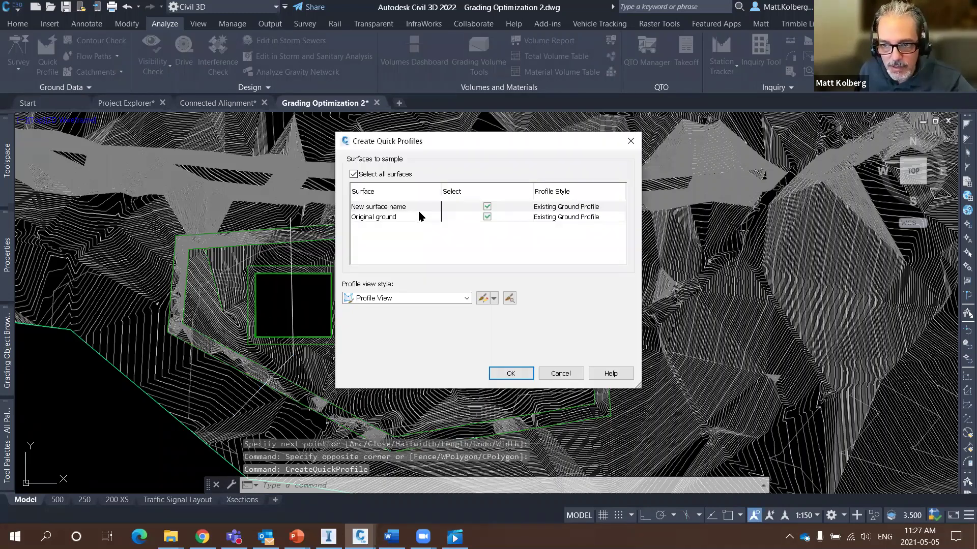
pyautogui.click(566, 209)
pyautogui.click(487, 261)
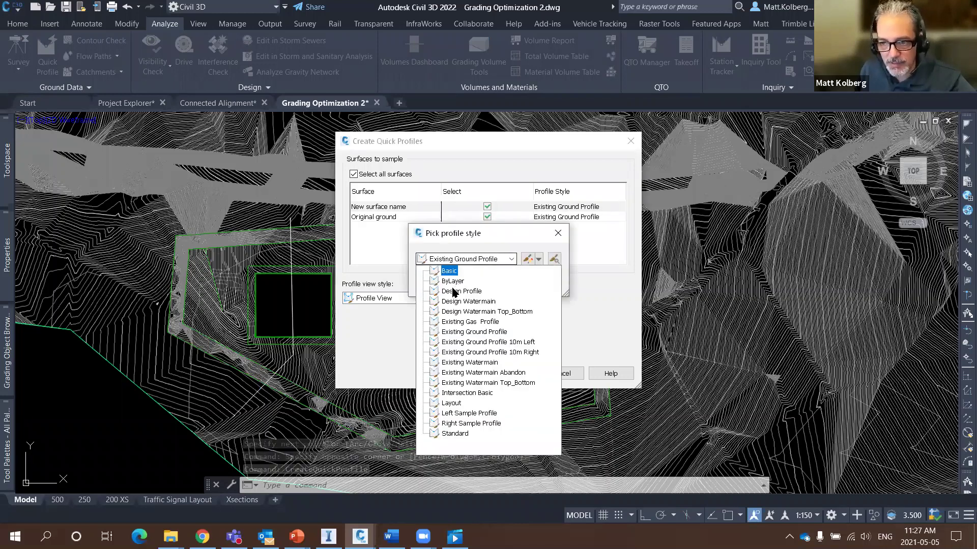
pyautogui.click(454, 292)
pyautogui.press('Return')
pyautogui.click(514, 367)
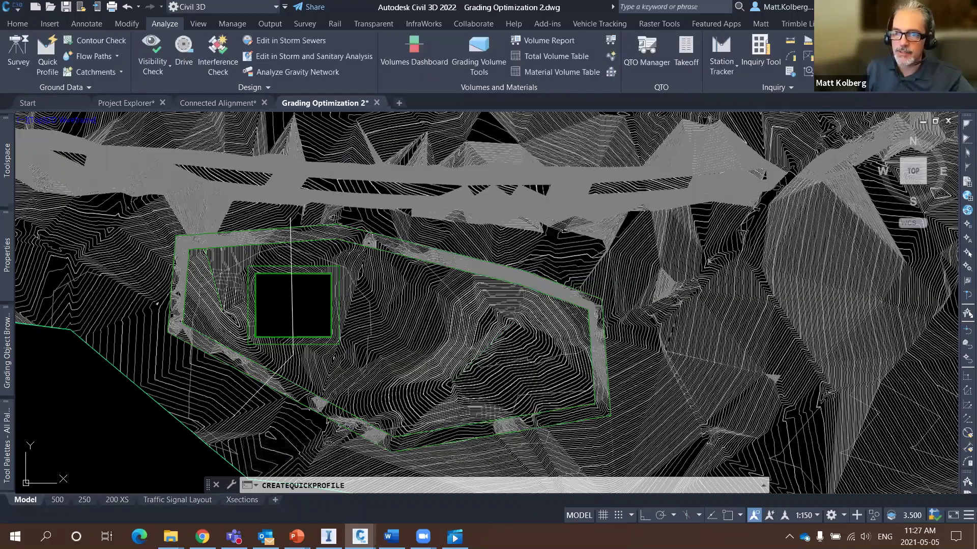
# Step: Place the profile view origin below the site and close the help and event report windows
pyautogui.scroll(-5, 380, 197)
pyautogui.click(294, 384)
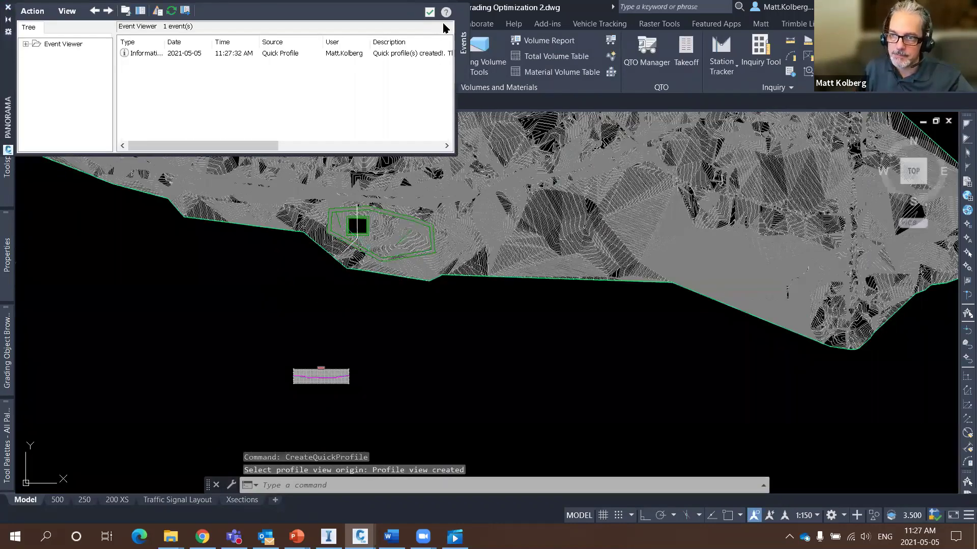
pyautogui.click(446, 12)
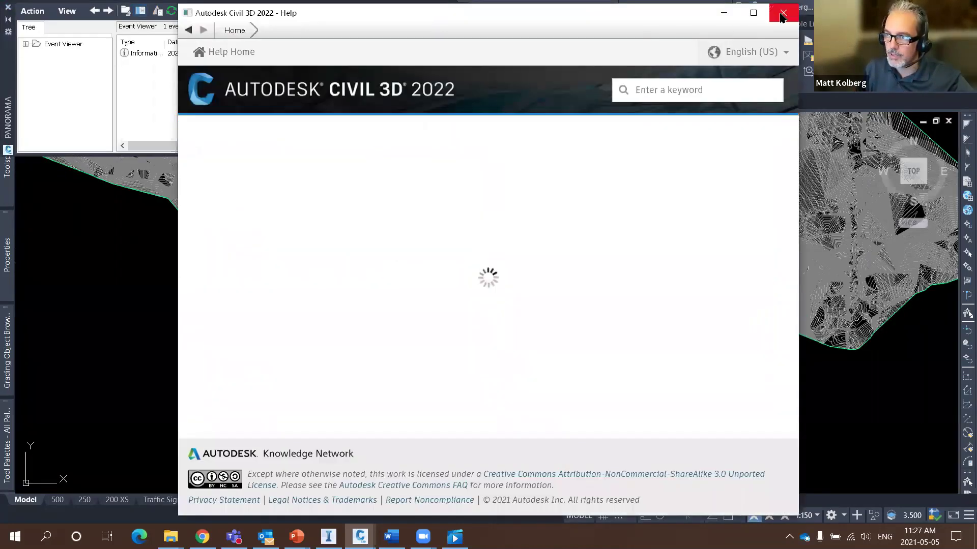
pyautogui.click(783, 13)
pyautogui.click(430, 12)
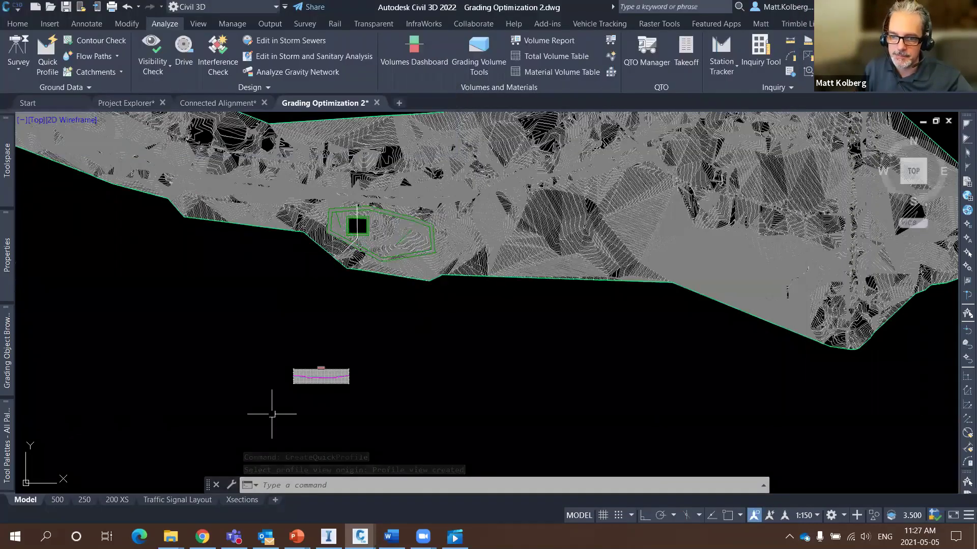
# Step: Zoom into the profile view and inspect the left end of both profiles near 63
pyautogui.scroll(6, 321, 376)
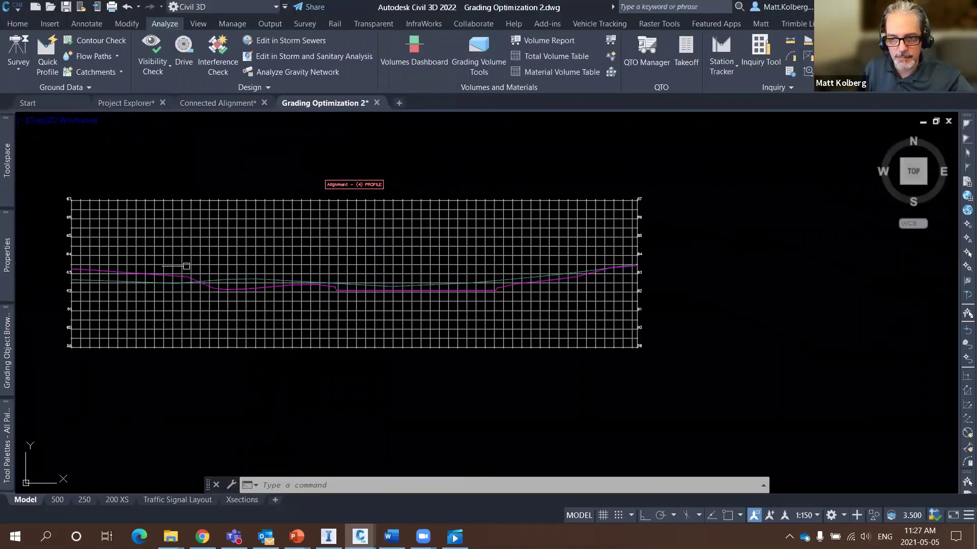
pyautogui.scroll(3, 178, 270)
pyautogui.moveTo(179, 270); pyautogui.dragTo(309, 242, button='middle')
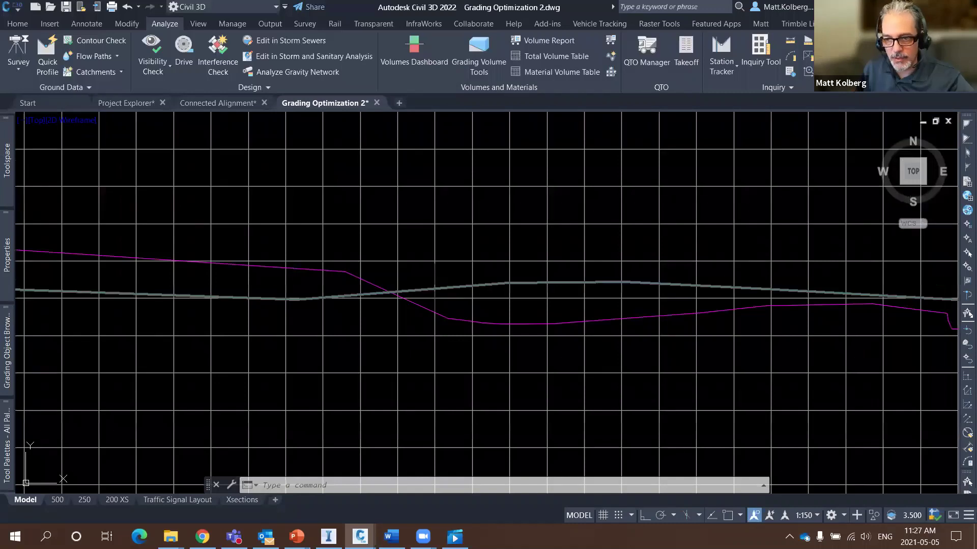
pyautogui.click(330, 272)
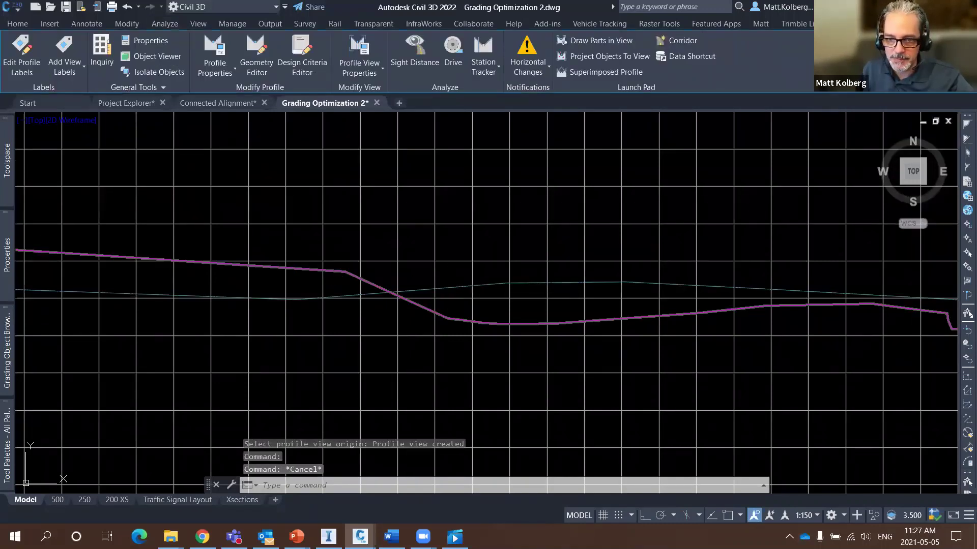
pyautogui.press('Escape')
pyautogui.scroll(-2, 332, 271)
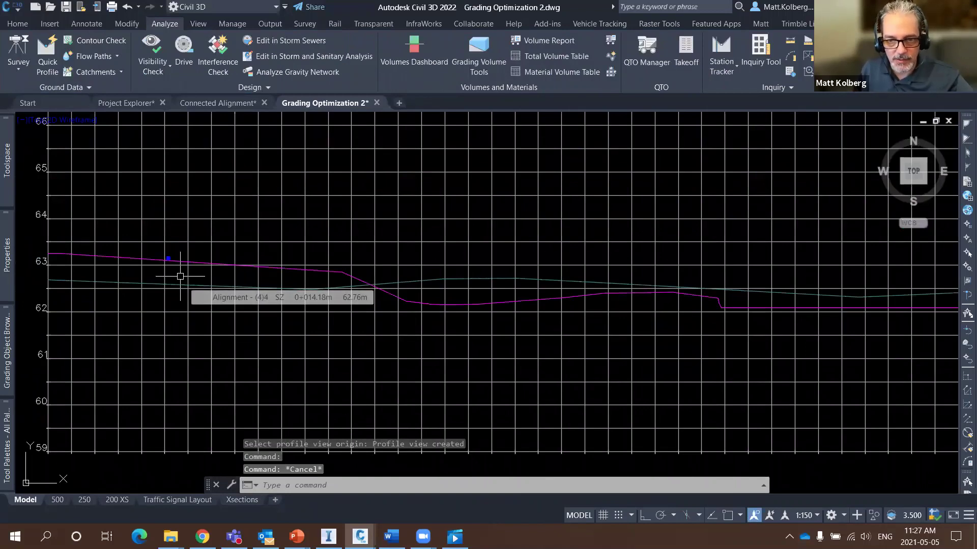
pyautogui.moveTo(125, 229)
pyautogui.mouseDown()
pyautogui.moveTo(82, 229)
pyautogui.moveTo(102, 216)
pyautogui.mouseUp()
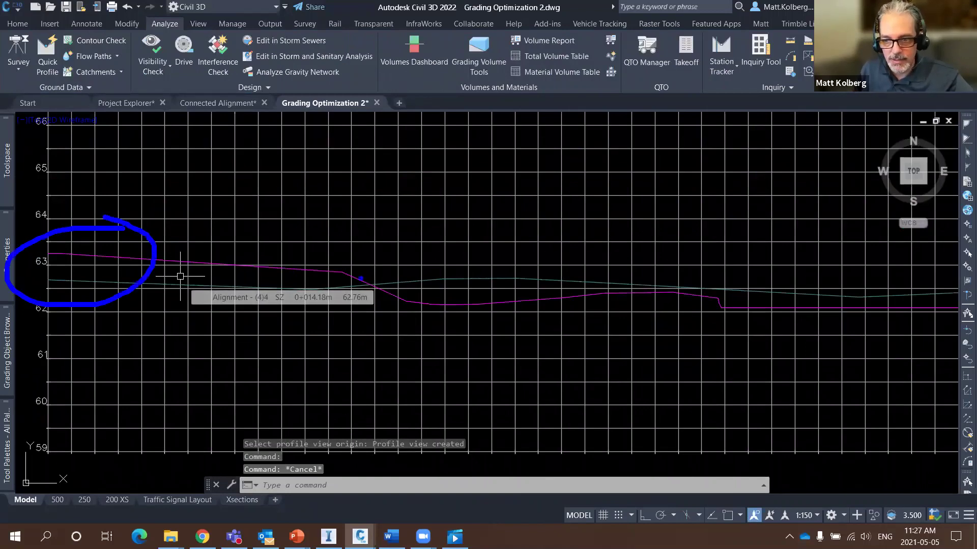
# Step: Pan along the profiles to check the design step and the right end of the grid
pyautogui.moveTo(667, 331); pyautogui.dragTo(283, 315, button='middle')
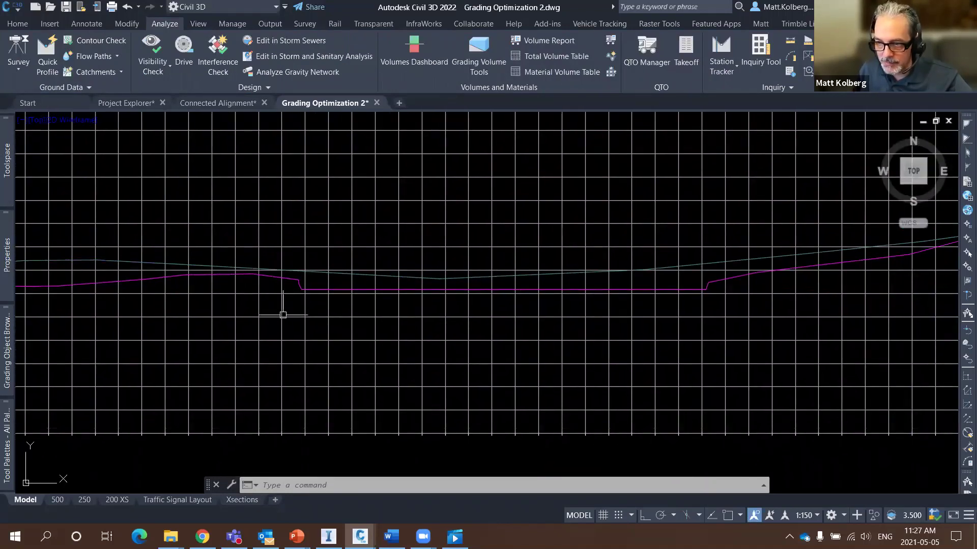
pyautogui.scroll(4, 290, 304)
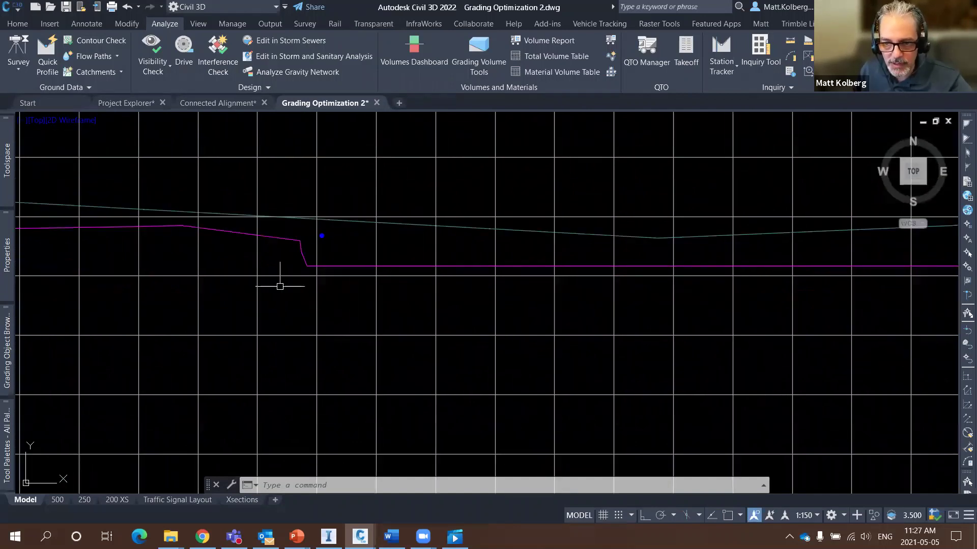
pyautogui.moveTo(320, 227)
pyautogui.mouseDown()
pyautogui.moveTo(287, 226)
pyautogui.moveTo(257, 267)
pyautogui.moveTo(343, 255)
pyautogui.moveTo(309, 223)
pyautogui.mouseUp()
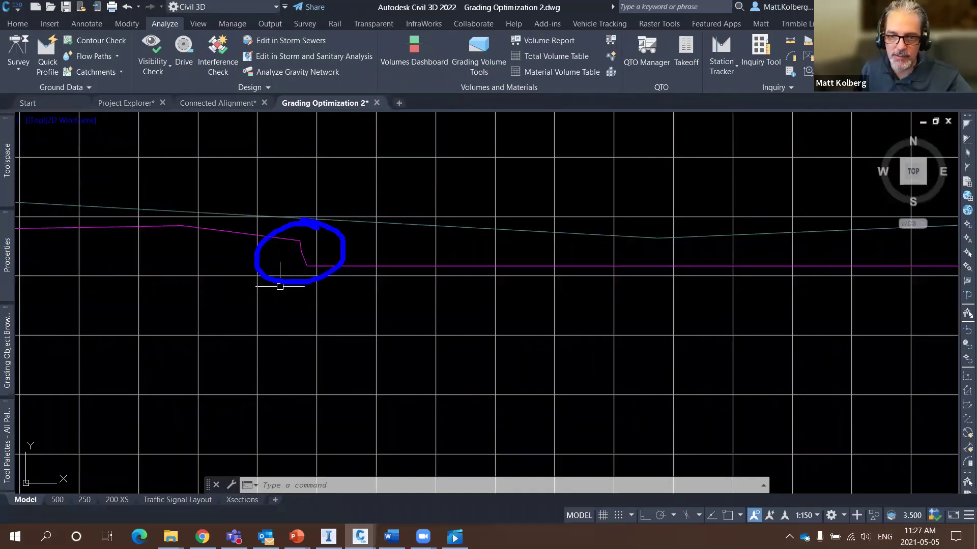
pyautogui.press('Escape')
pyautogui.press('Escape')
pyautogui.scroll(-4, 236, 286)
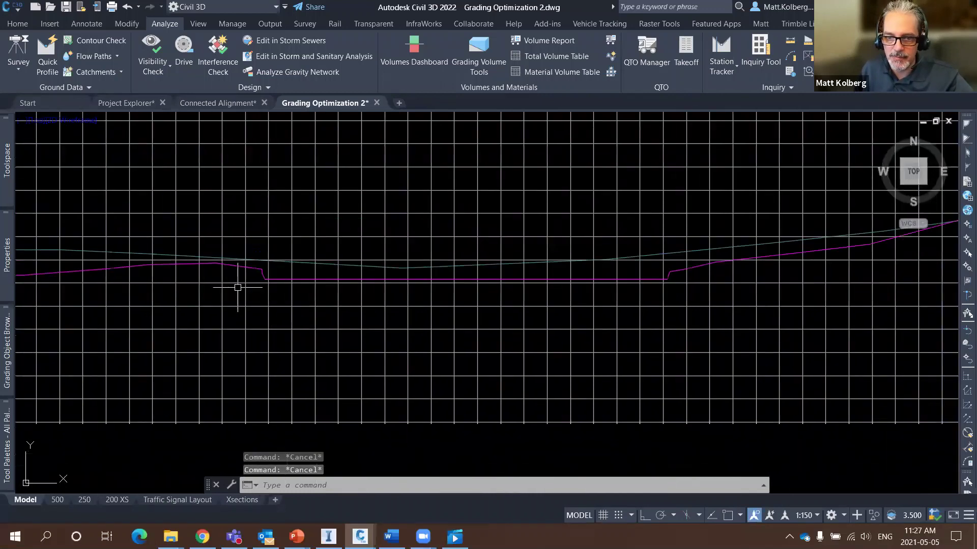
pyautogui.moveTo(496, 273); pyautogui.dragTo(315, 271, button='middle')
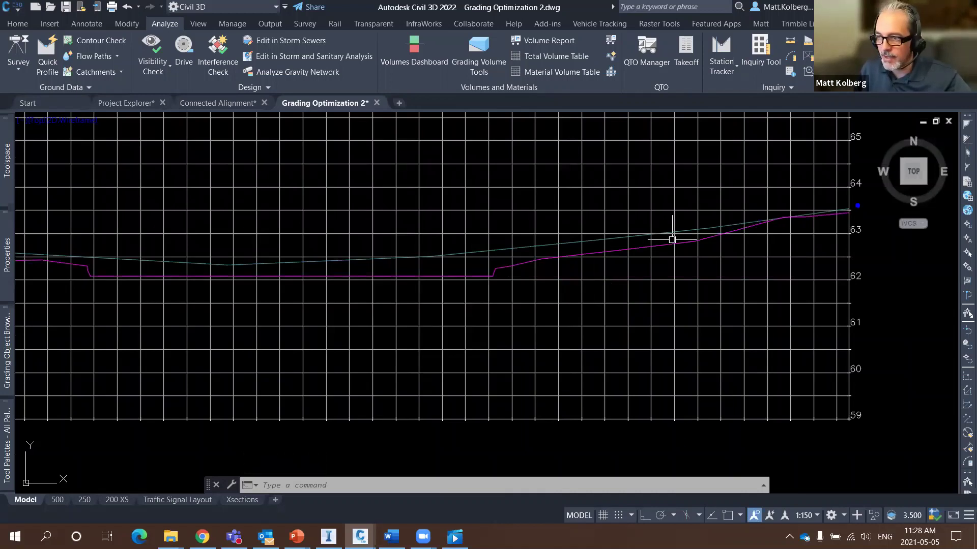
pyautogui.moveTo(857, 192)
pyautogui.mouseDown()
pyautogui.moveTo(793, 181)
pyautogui.moveTo(844, 199)
pyautogui.mouseUp()
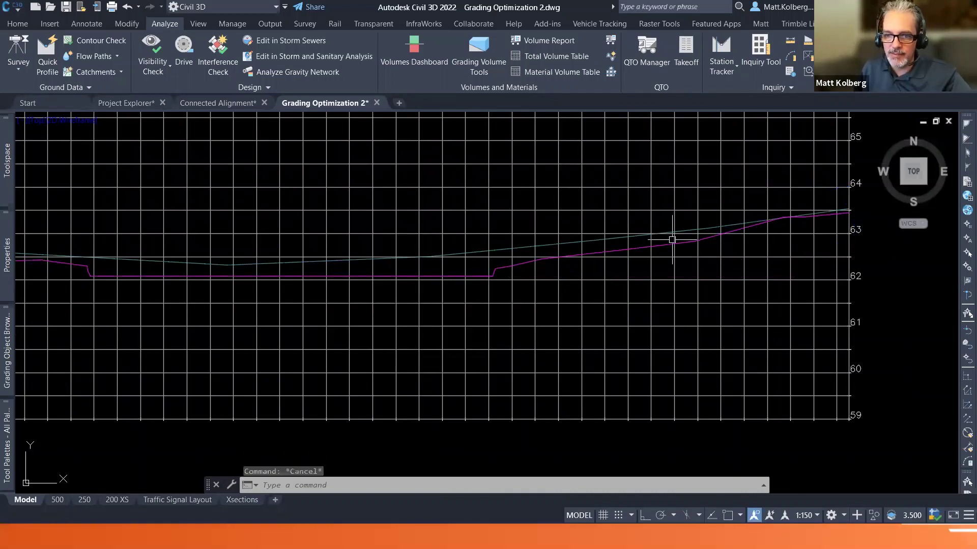
pyautogui.press('Escape')
pyautogui.press('Escape')
# Step: Shift the profile view right, then return to PowerPoint and advance to the Q&A slide
pyautogui.scroll(-4, 505, 293)
pyautogui.moveTo(576, 260)
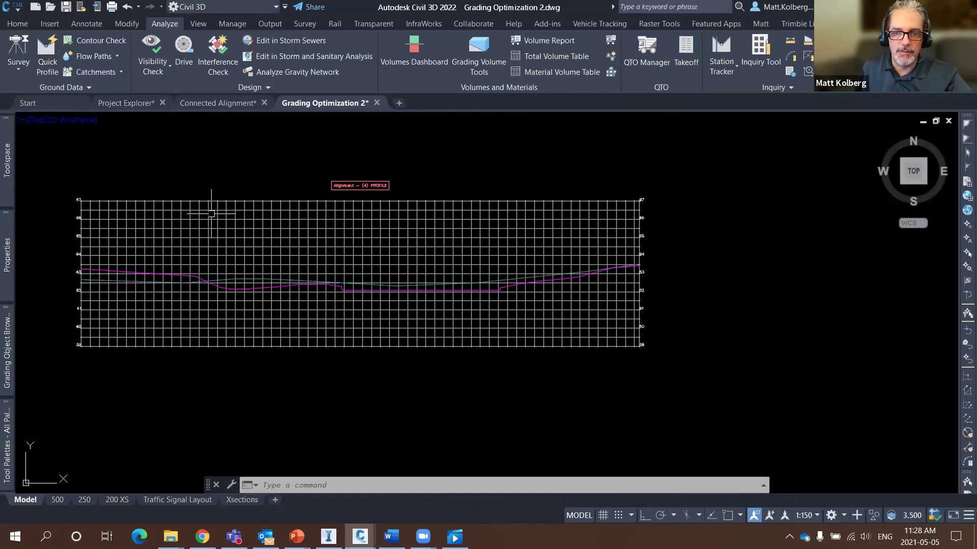
pyautogui.moveTo(205, 233); pyautogui.dragTo(317, 237, button='middle')
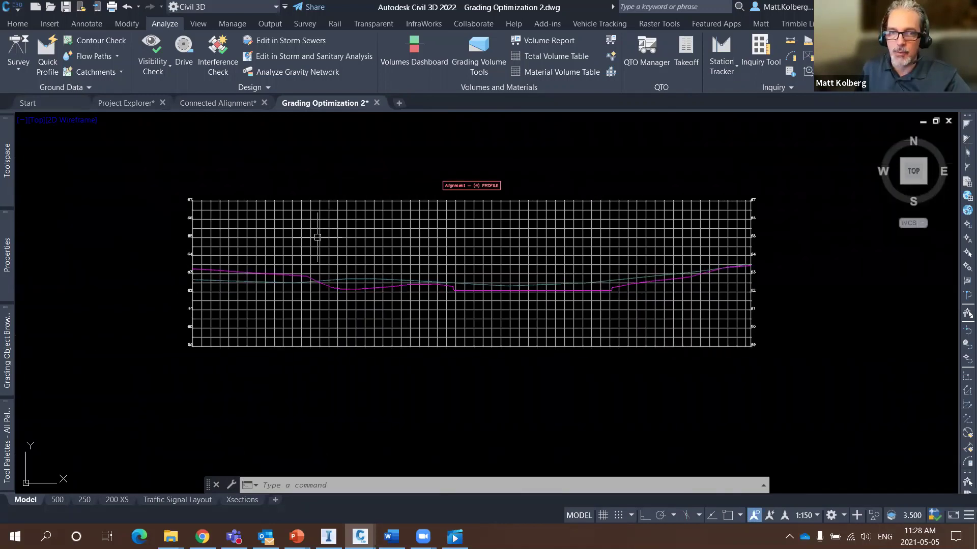
pyautogui.scroll(4, 495, 315)
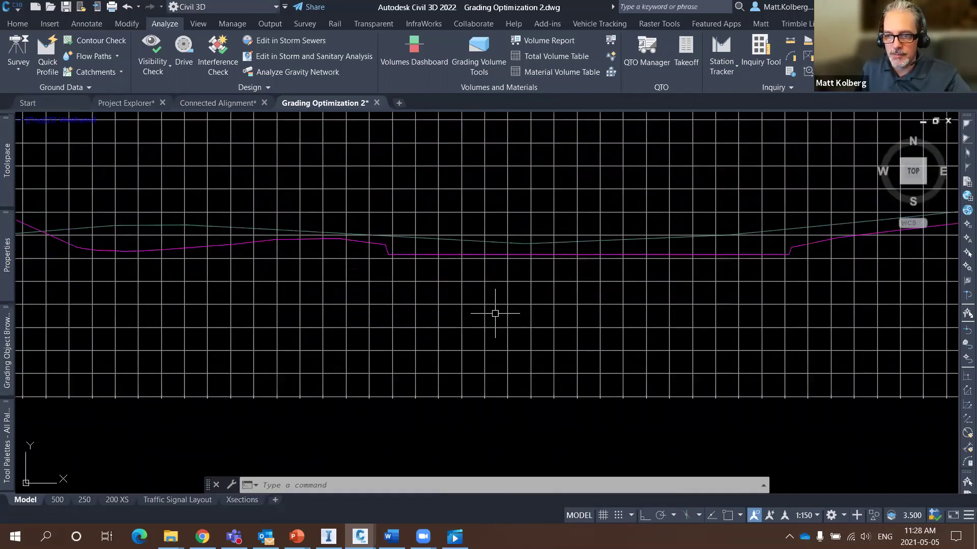
pyautogui.scroll(-4, 495, 313)
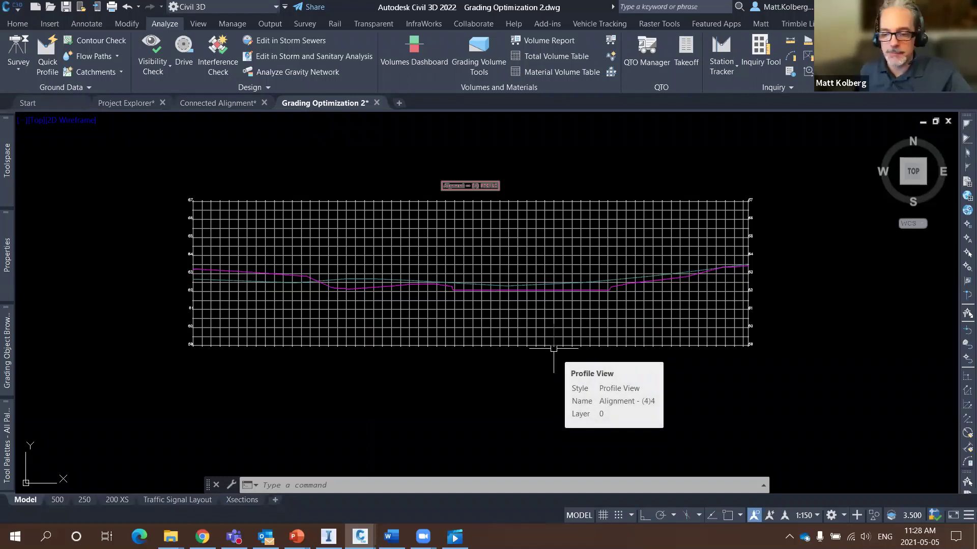
pyautogui.hotkey('alt', 'Tab')
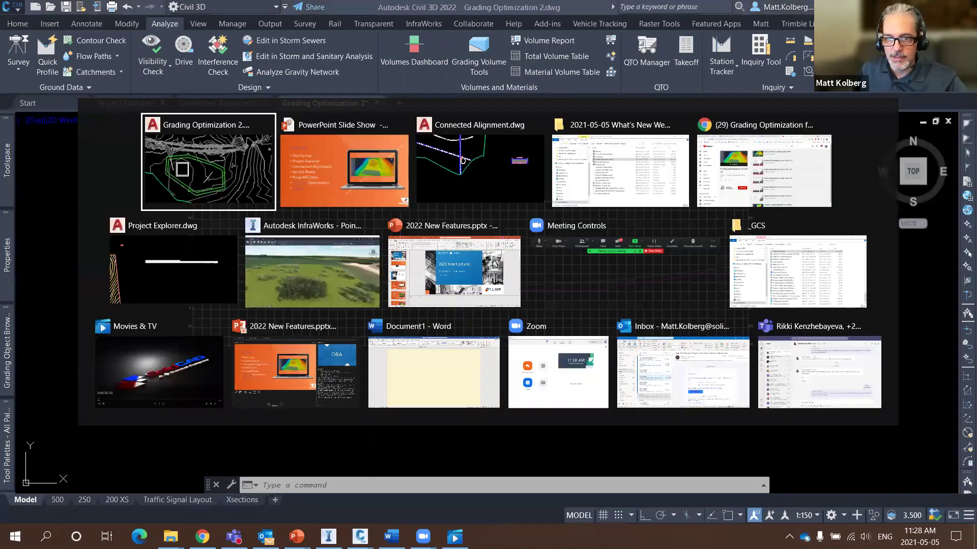
pyautogui.click(372, 435)
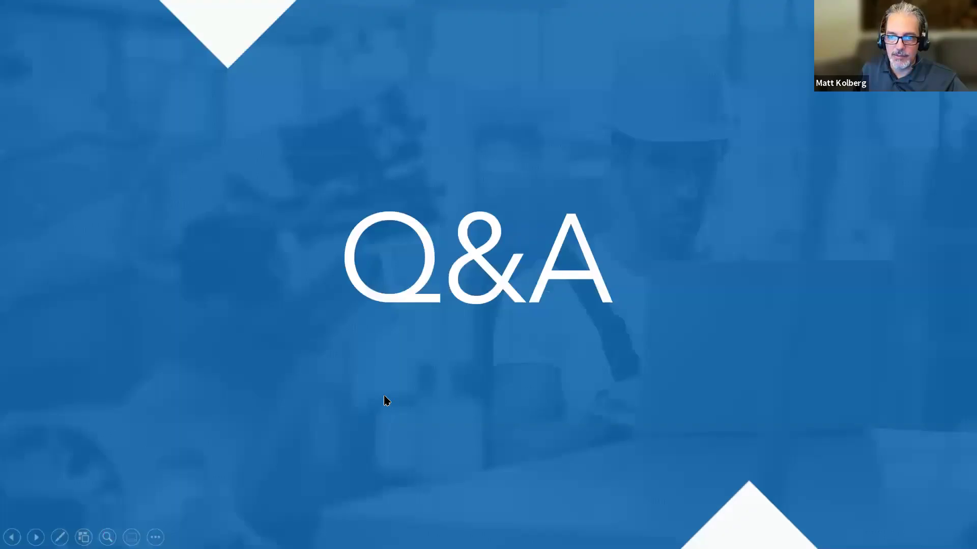